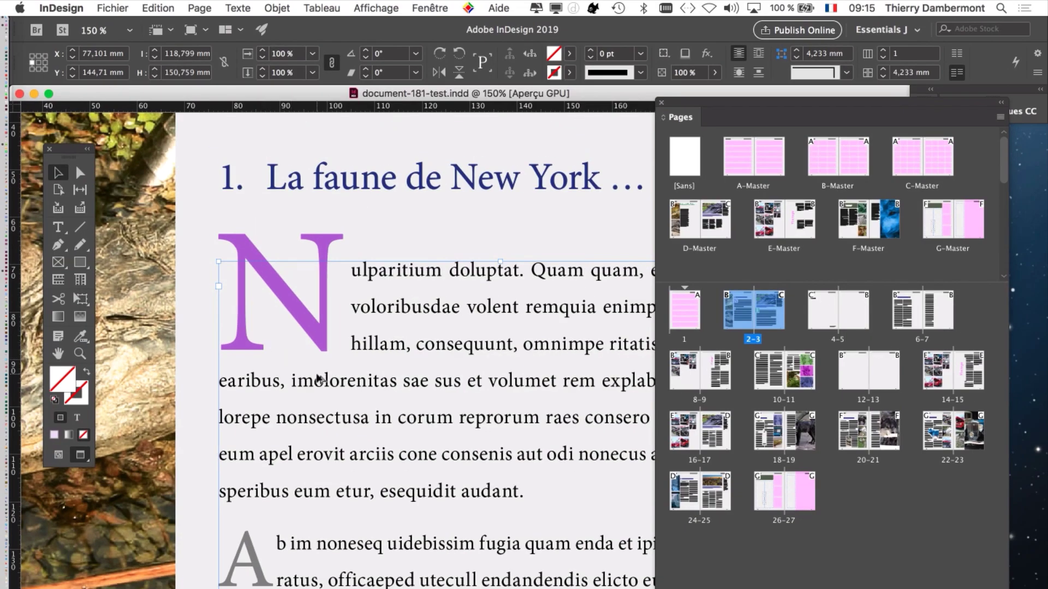
Examine the large purple drop cap and the smaller grey drop cap in the text below the heading "La faune de New York"
{"action": "scroll", "coordinate": [319, 379], "scroll_direction": "down", "scroll_amount": 1}
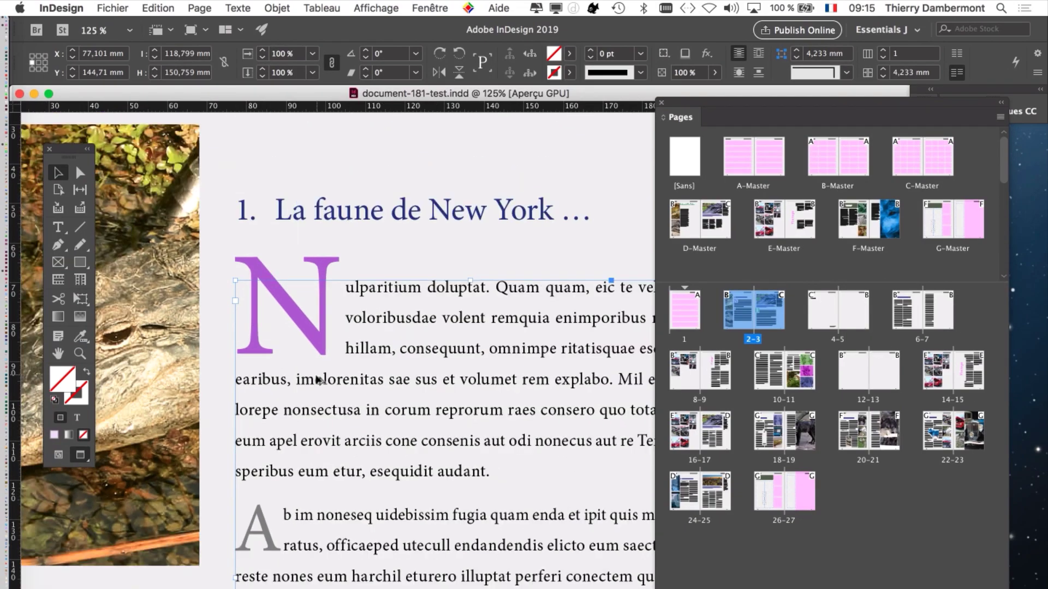
{"action": "scroll", "coordinate": [300, 319], "scroll_direction": "down", "scroll_amount": 3}
{"action": "scroll", "coordinate": [299, 319], "scroll_direction": "down", "scroll_amount": 3}
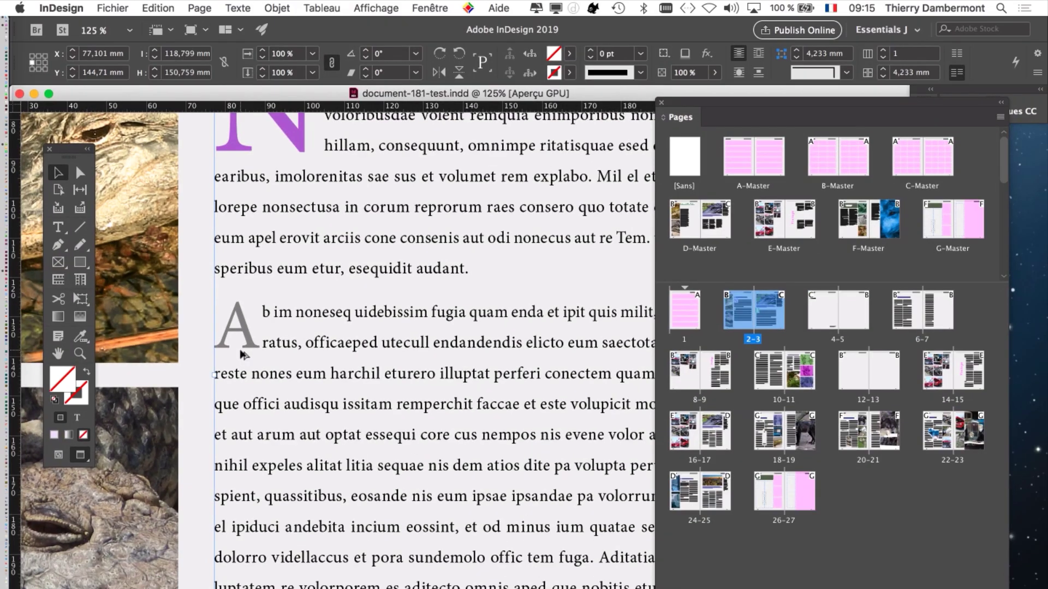
{"action": "scroll", "coordinate": [240, 353], "scroll_direction": "down", "scroll_amount": 1}
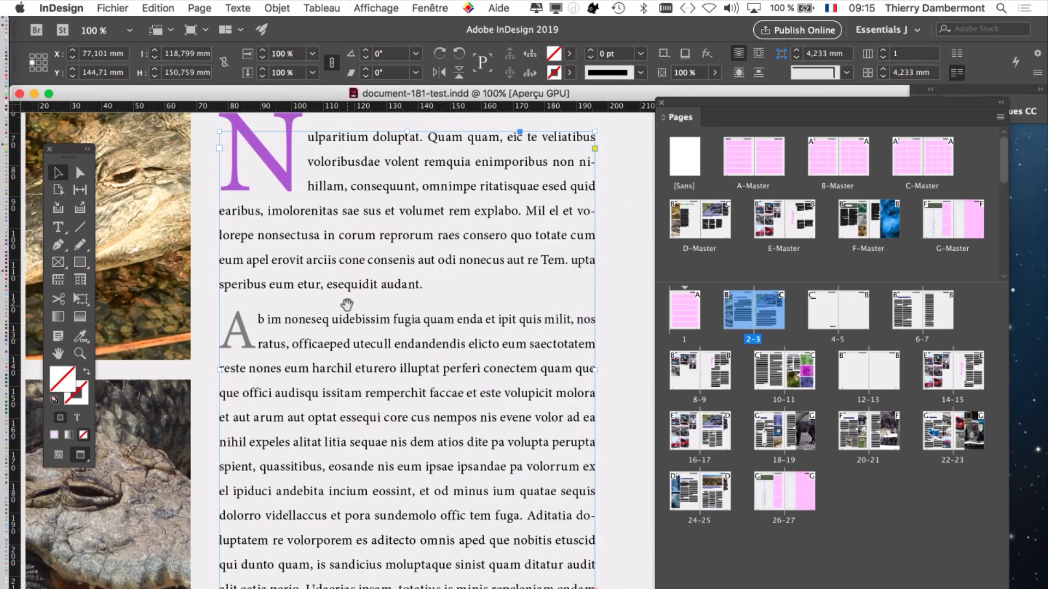
{"action": "left_click_drag", "start_coordinate": [344, 303], "coordinate": [336, 370]}
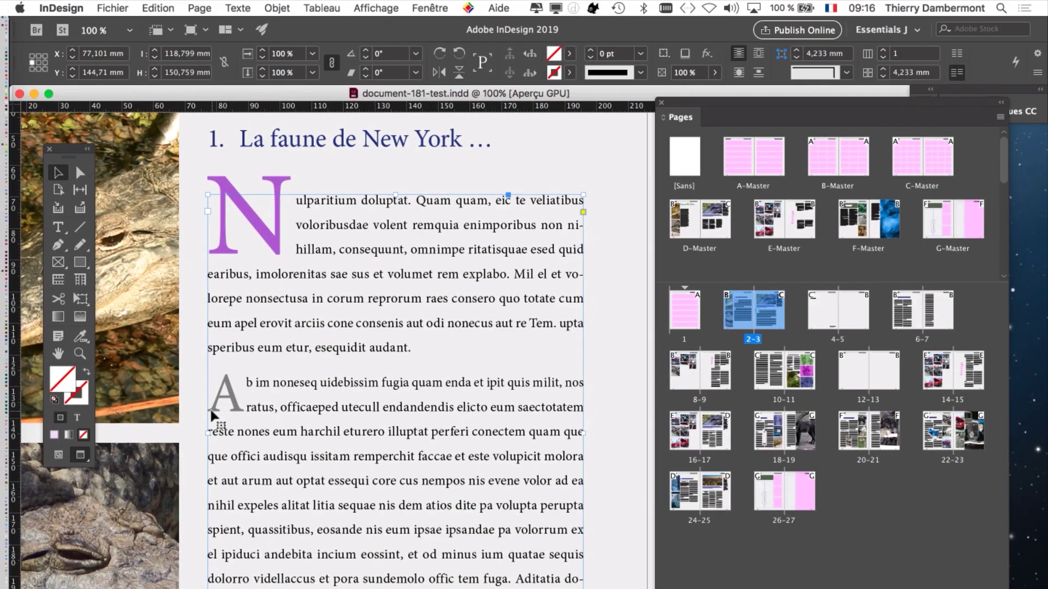
{"action": "left_click_drag", "start_coordinate": [709, 116], "coordinate": [745, 127]}
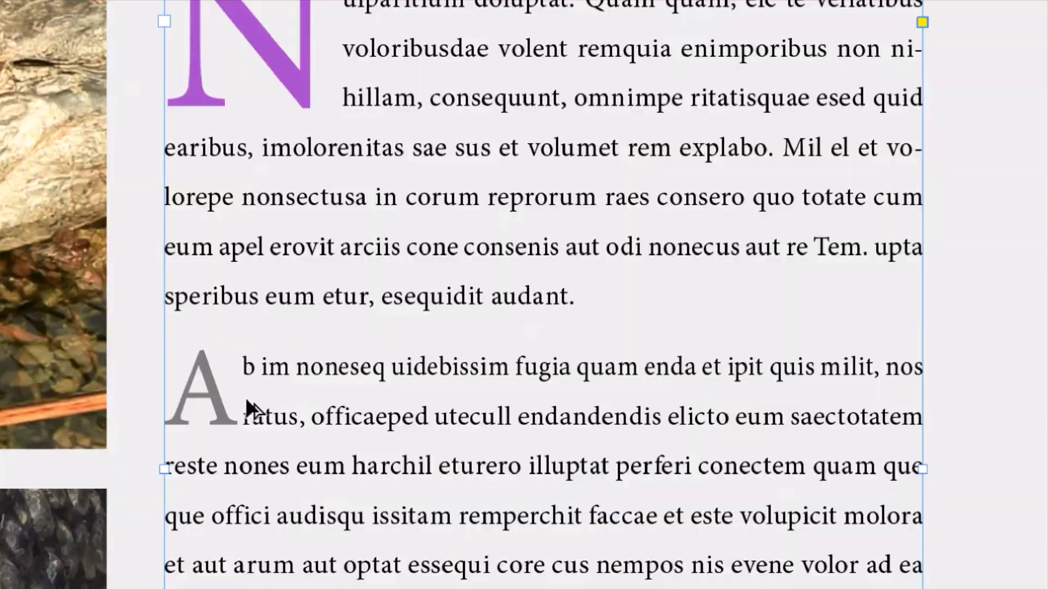
{"action": "key", "text": "super+minus"}
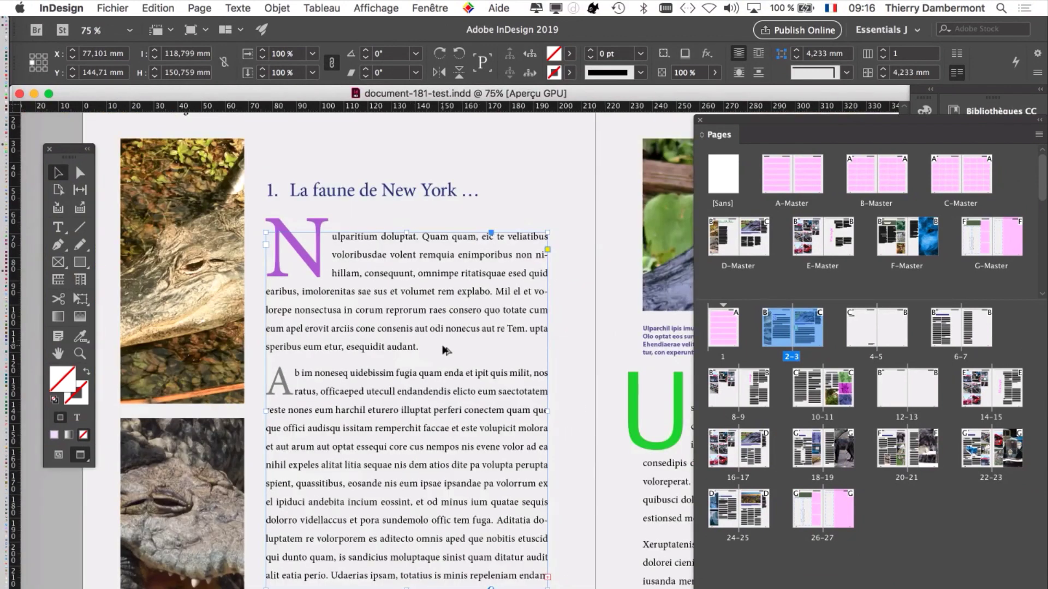
Deselect the text frame and display the document's character styles in a free spot over the spread
{"action": "left_click", "coordinate": [54, 552]}
{"action": "left_click", "coordinate": [238, 8]}
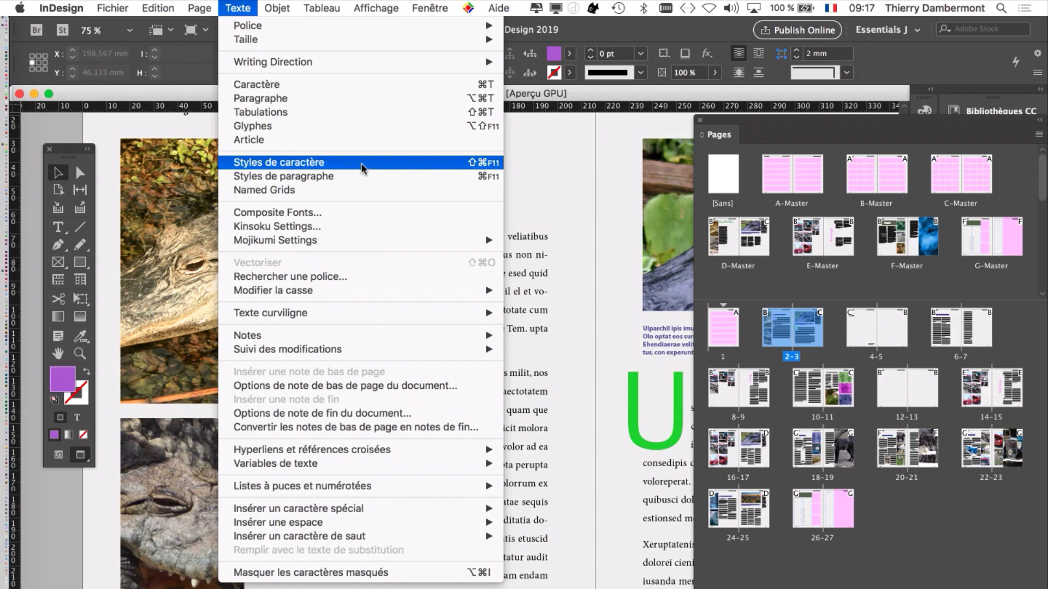
{"action": "left_click", "coordinate": [151, 104]}
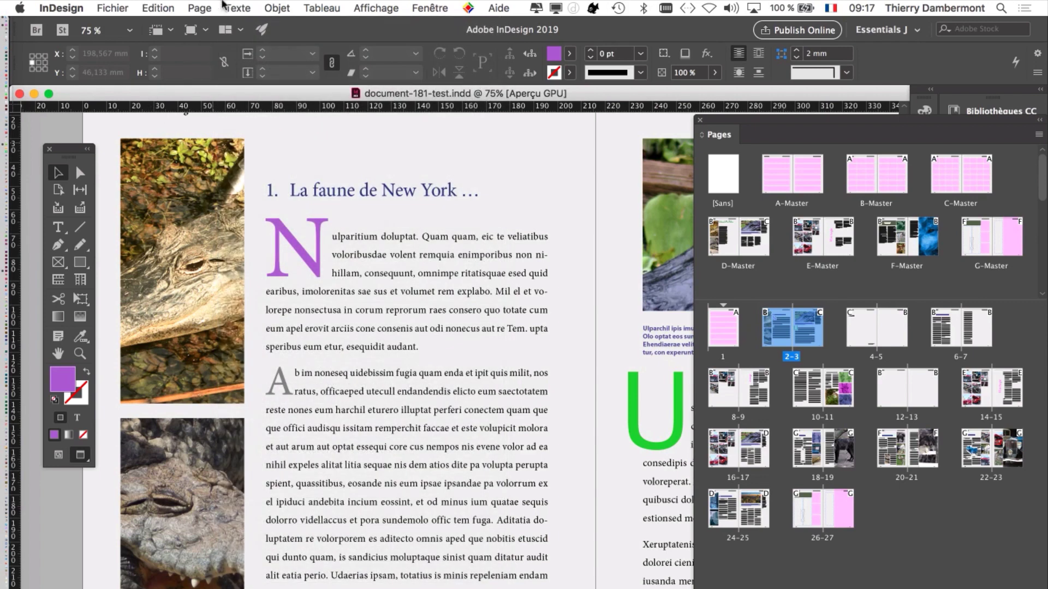
{"action": "left_click", "coordinate": [238, 8]}
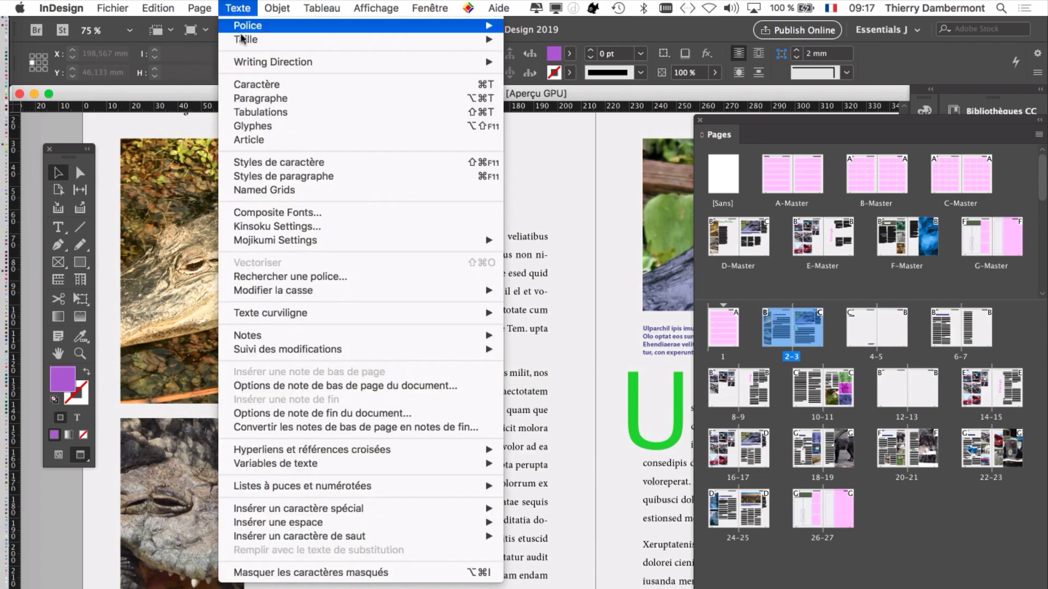
{"action": "left_click", "coordinate": [356, 170]}
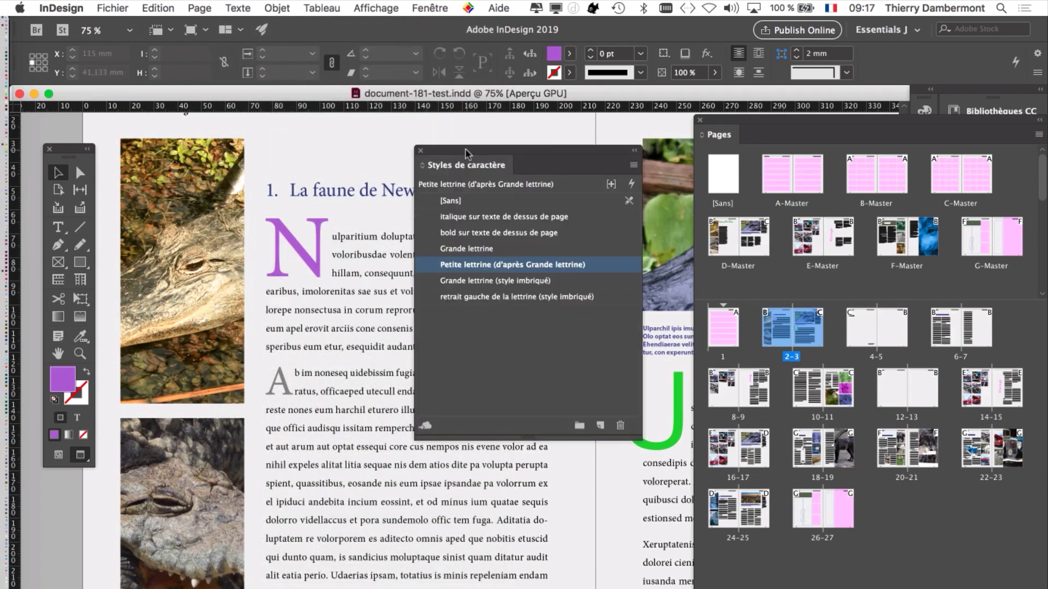
{"action": "left_click_drag", "start_coordinate": [468, 150], "coordinate": [504, 108]}
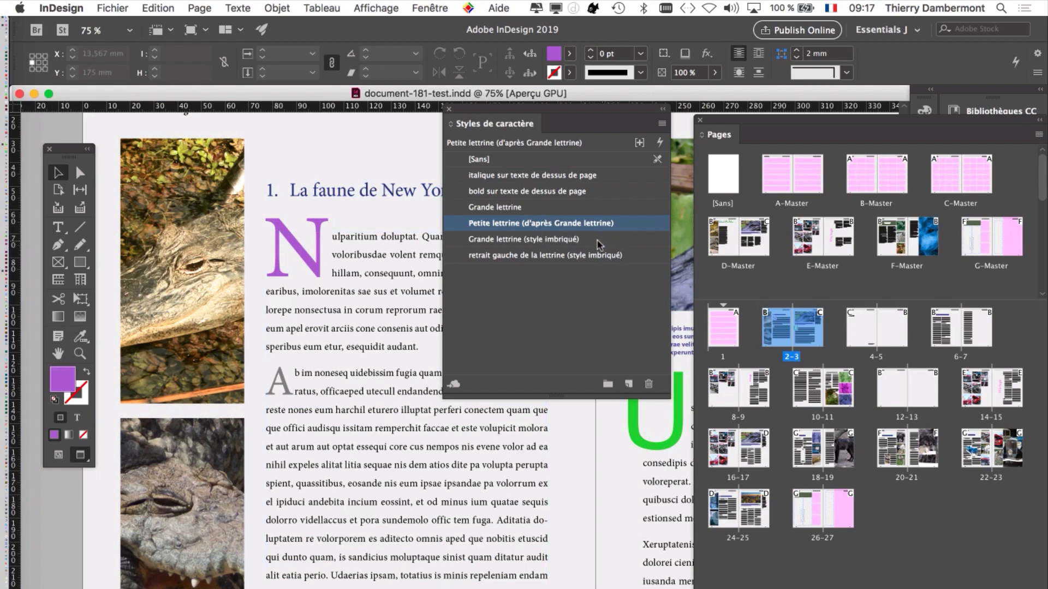
Open the options of the Grande lettrine character style and try the font families Baskerville and Myriad Pro
{"action": "left_click", "coordinate": [552, 210]}
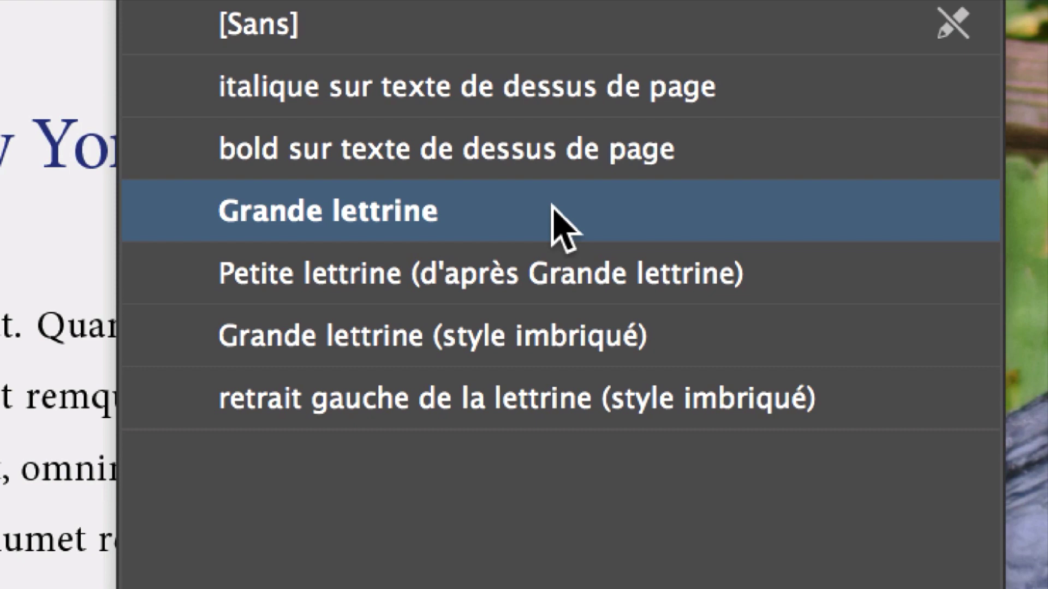
{"action": "double_click", "coordinate": [562, 227]}
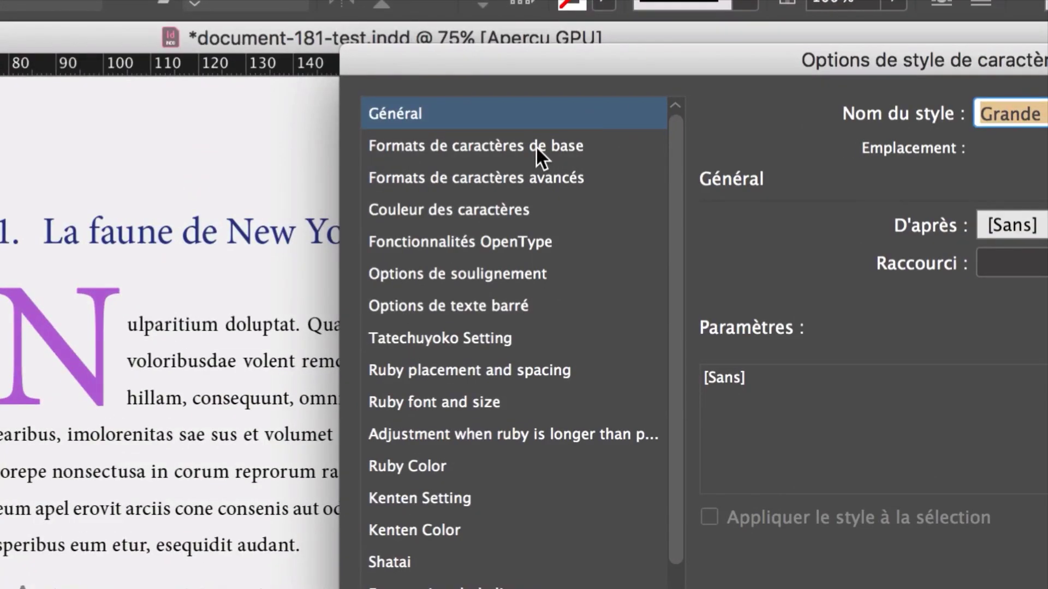
{"action": "left_click", "coordinate": [537, 149]}
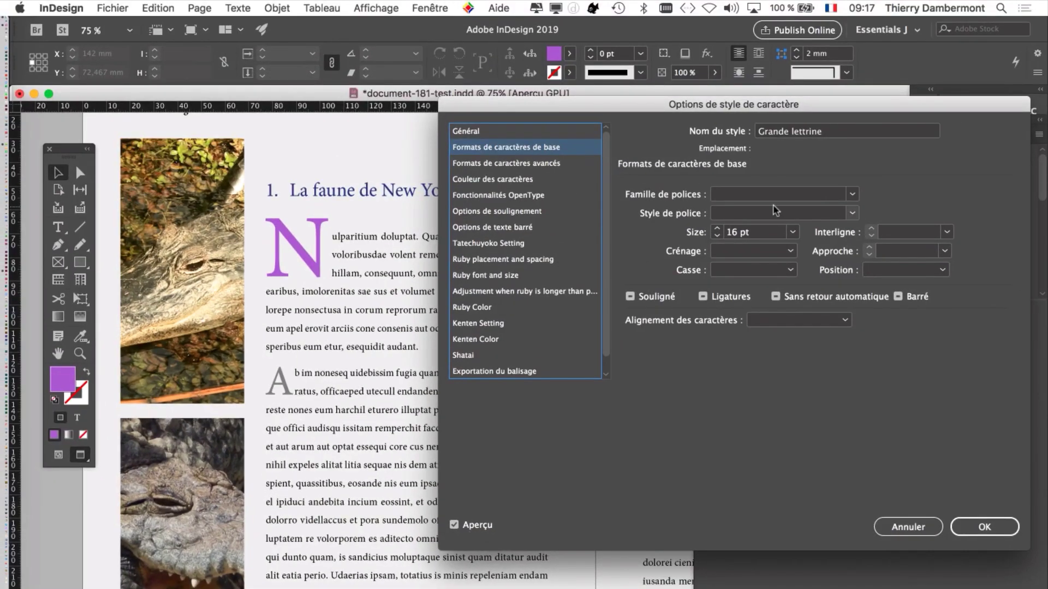
{"action": "left_click", "coordinate": [852, 195]}
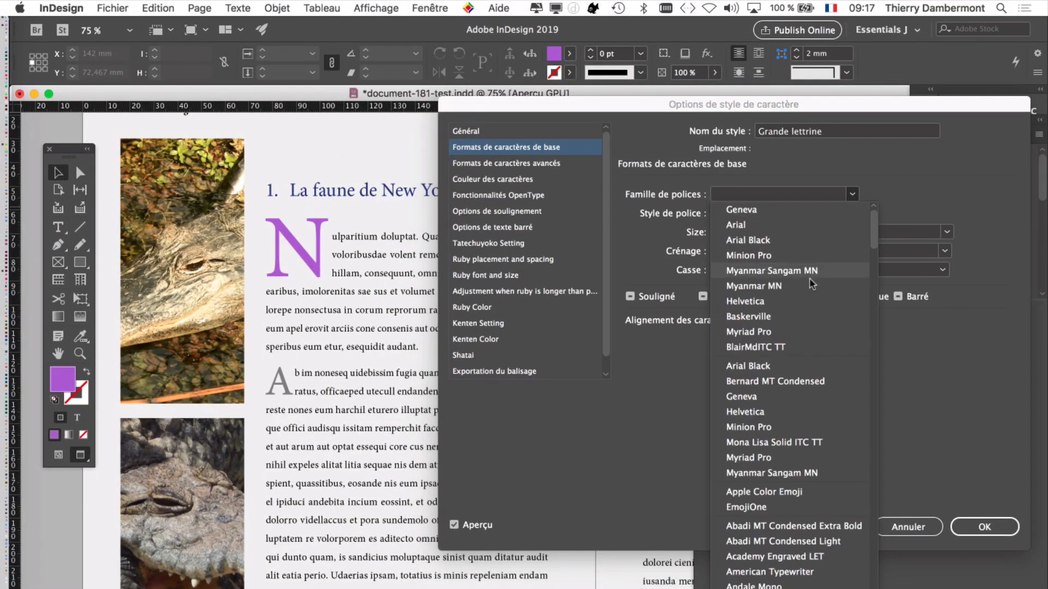
{"action": "left_click", "coordinate": [801, 310]}
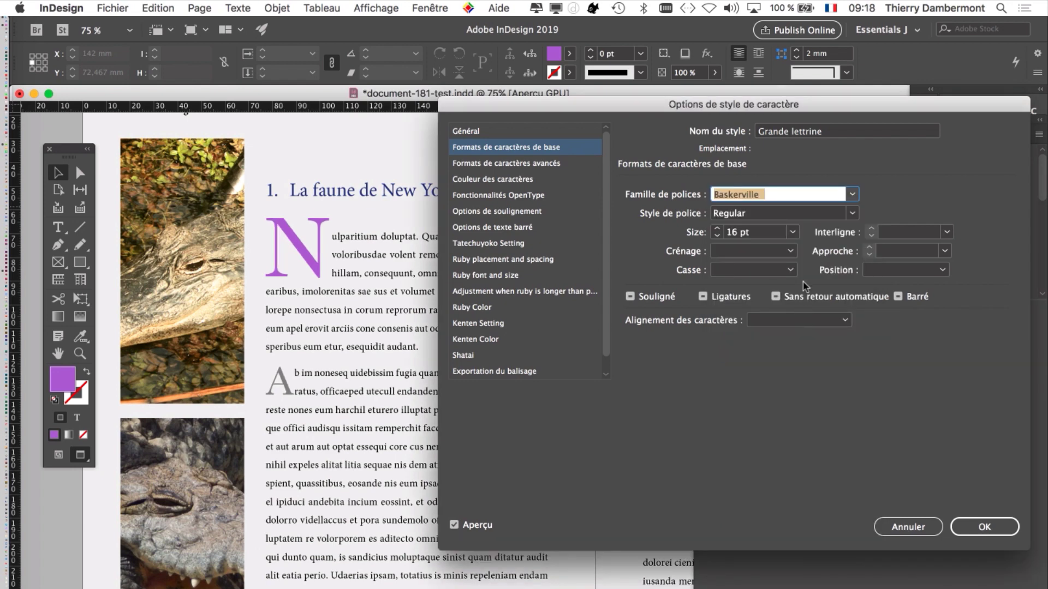
{"action": "left_click", "coordinate": [852, 194]}
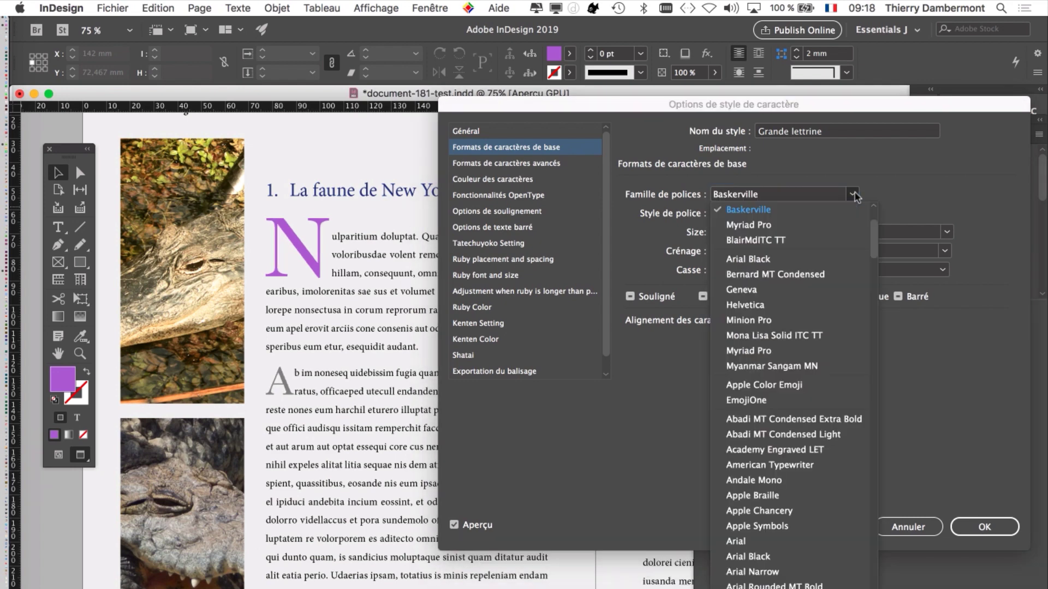
{"action": "left_click", "coordinate": [798, 351]}
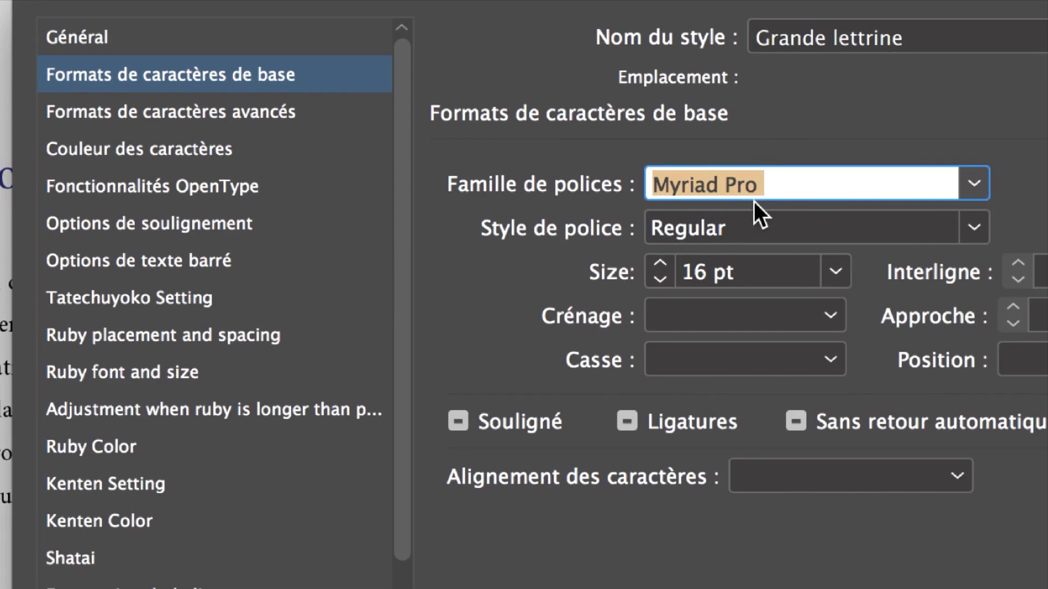
Try the font families Candara and Garamond Premier Pro for the Grande lettrine style
{"action": "left_click", "coordinate": [817, 197]}
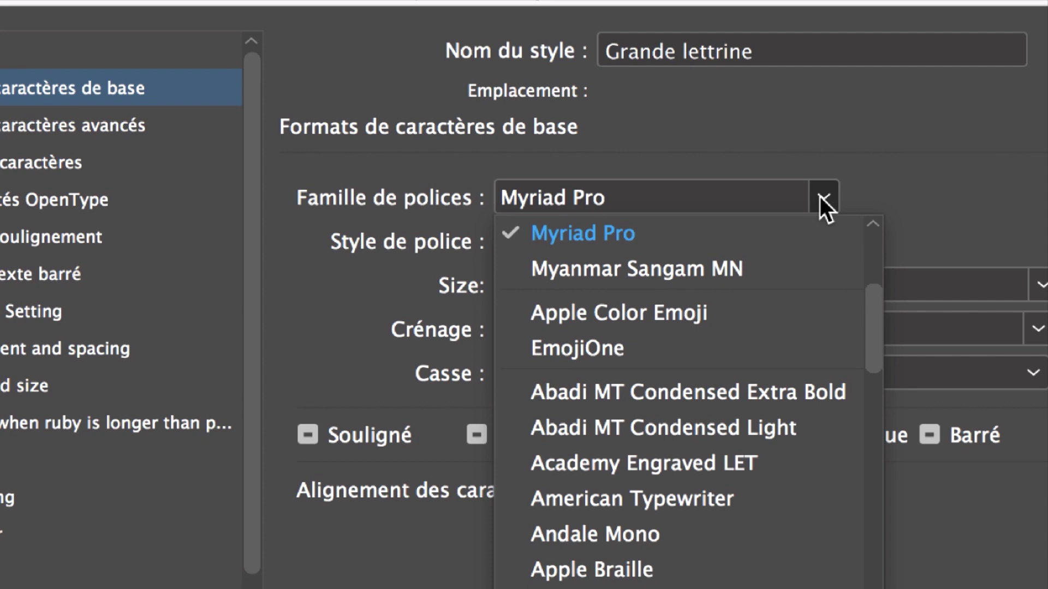
{"action": "scroll", "coordinate": [697, 568], "scroll_direction": "down", "scroll_amount": 5}
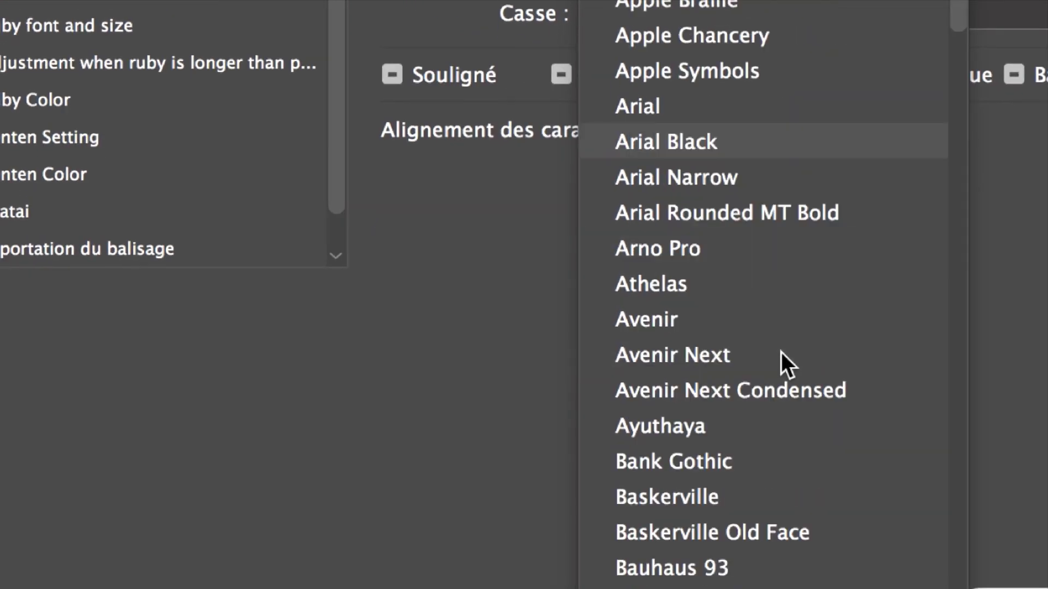
{"action": "scroll", "coordinate": [781, 352], "scroll_direction": "down", "scroll_amount": 10}
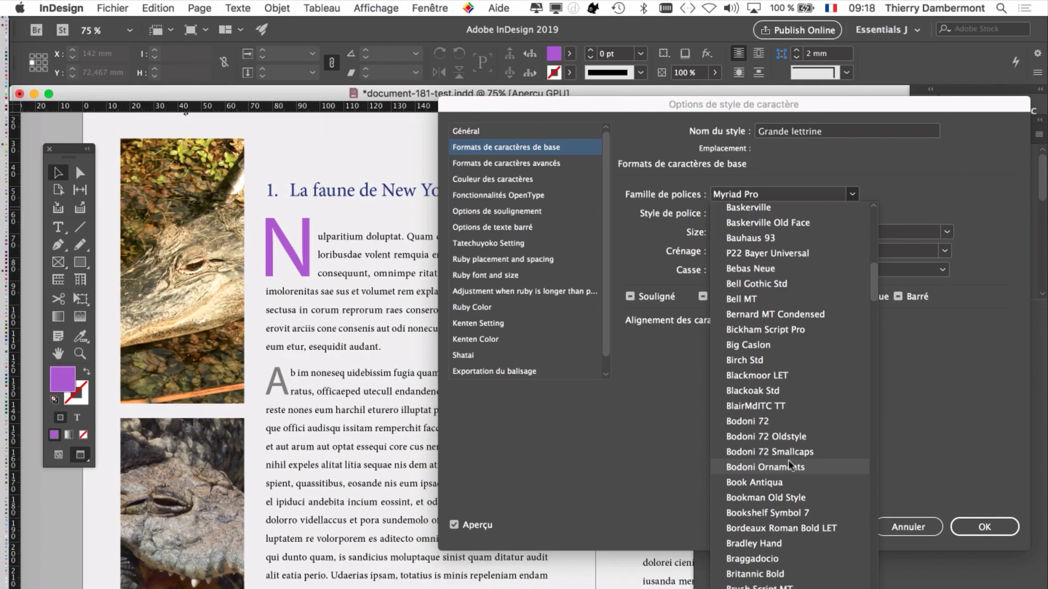
{"action": "scroll", "coordinate": [759, 422], "scroll_direction": "down", "scroll_amount": 10}
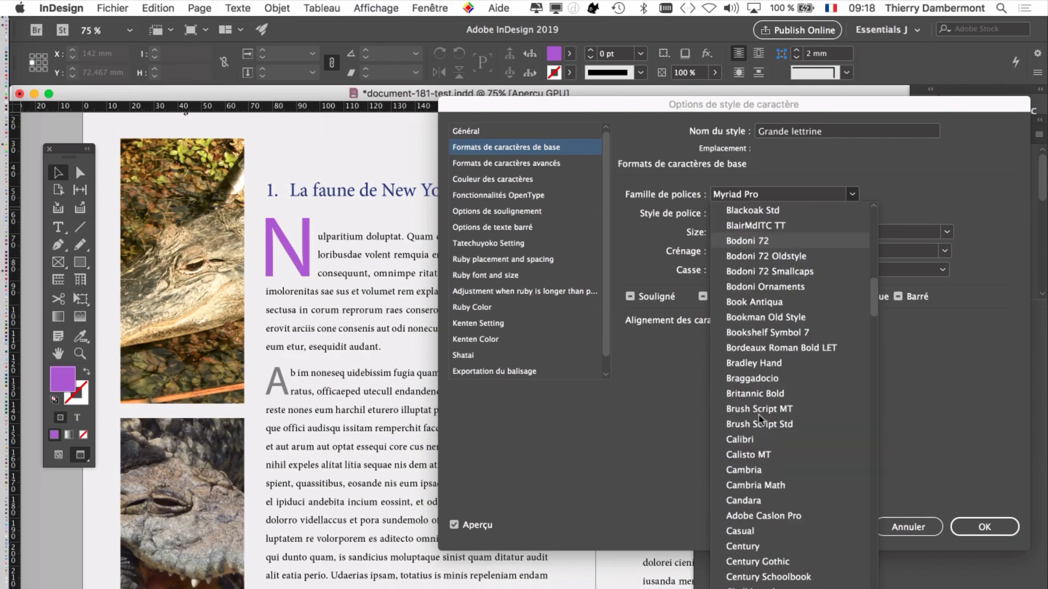
{"action": "left_click", "coordinate": [766, 412]}
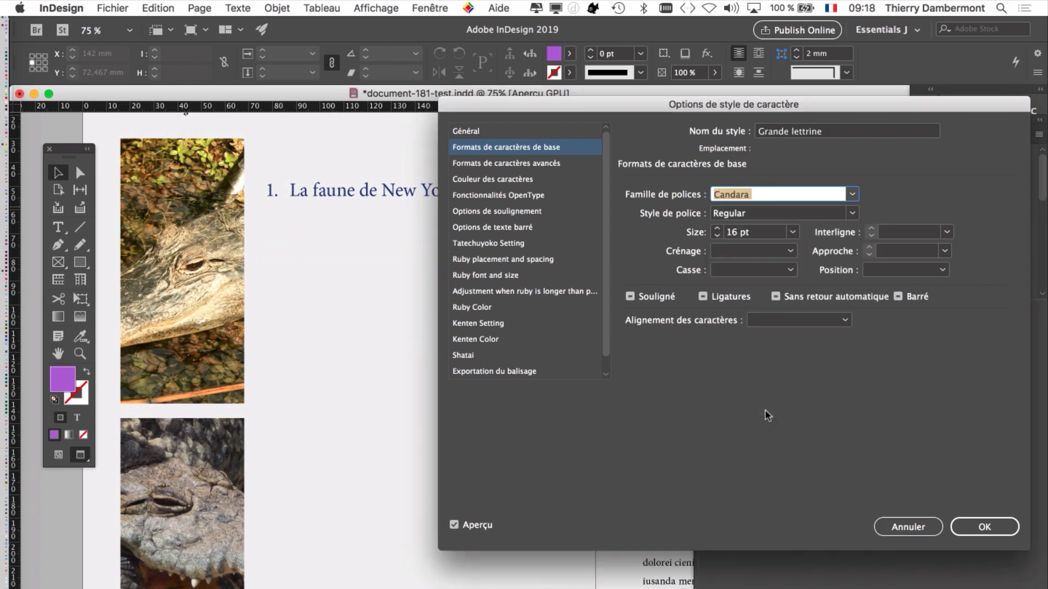
{"action": "left_click", "coordinate": [852, 194]}
{"action": "scroll", "coordinate": [780, 446], "scroll_direction": "down", "scroll_amount": 6}
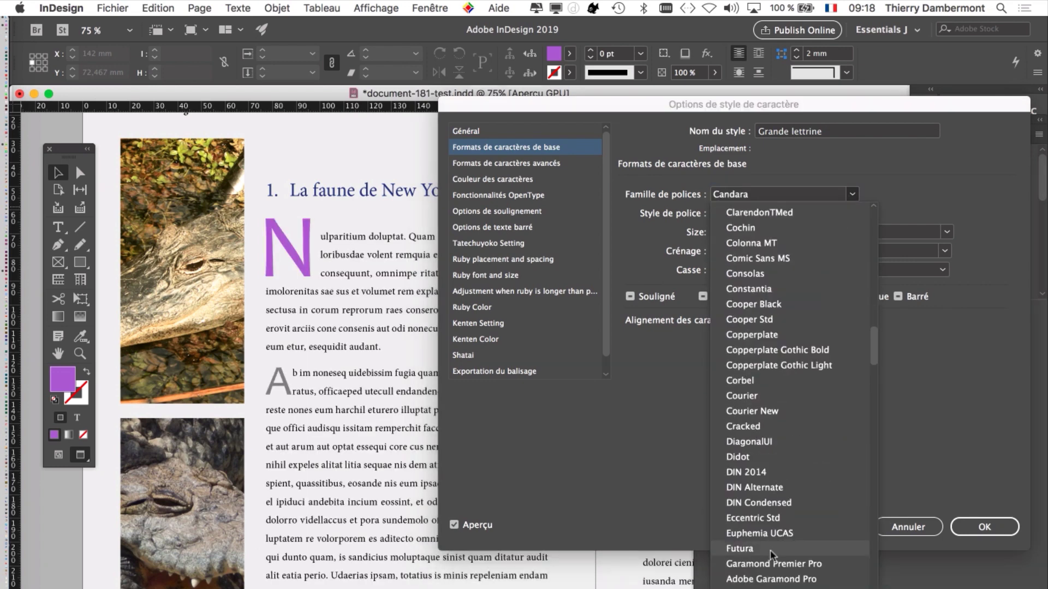
{"action": "left_click", "coordinate": [774, 564]}
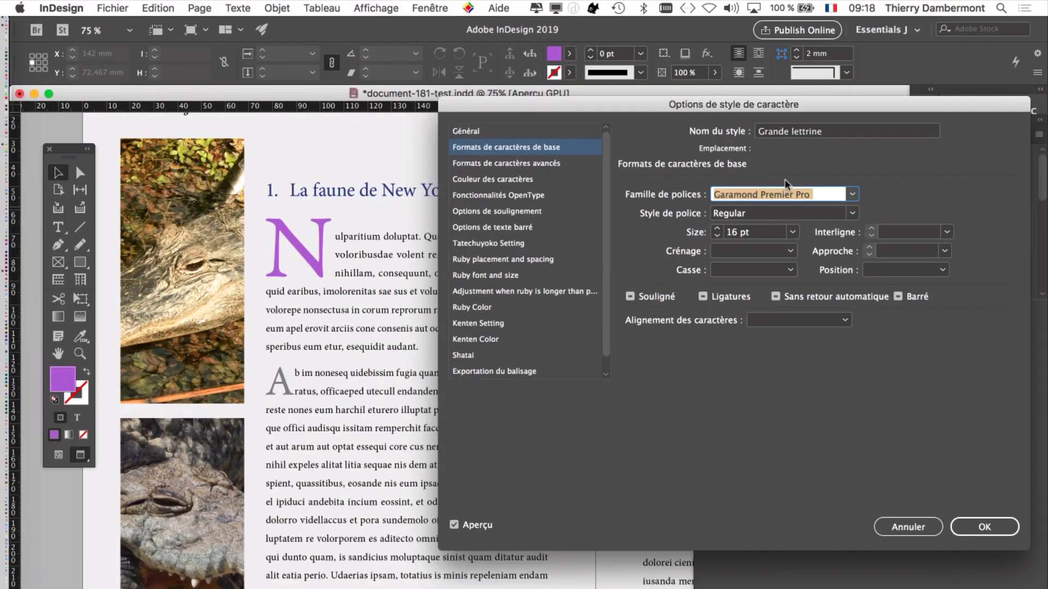
Set the Grande lettrine style's font family to Arial
{"action": "left_click", "coordinate": [852, 195]}
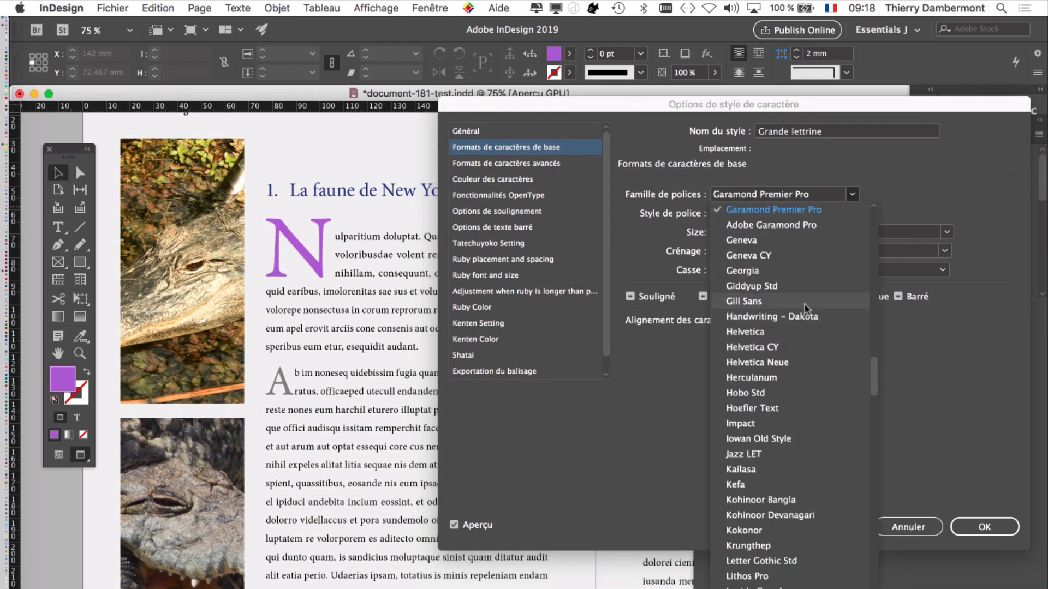
{"action": "scroll", "coordinate": [805, 309], "scroll_direction": "up", "scroll_amount": 5}
{"action": "scroll", "coordinate": [806, 309], "scroll_direction": "up", "scroll_amount": 15}
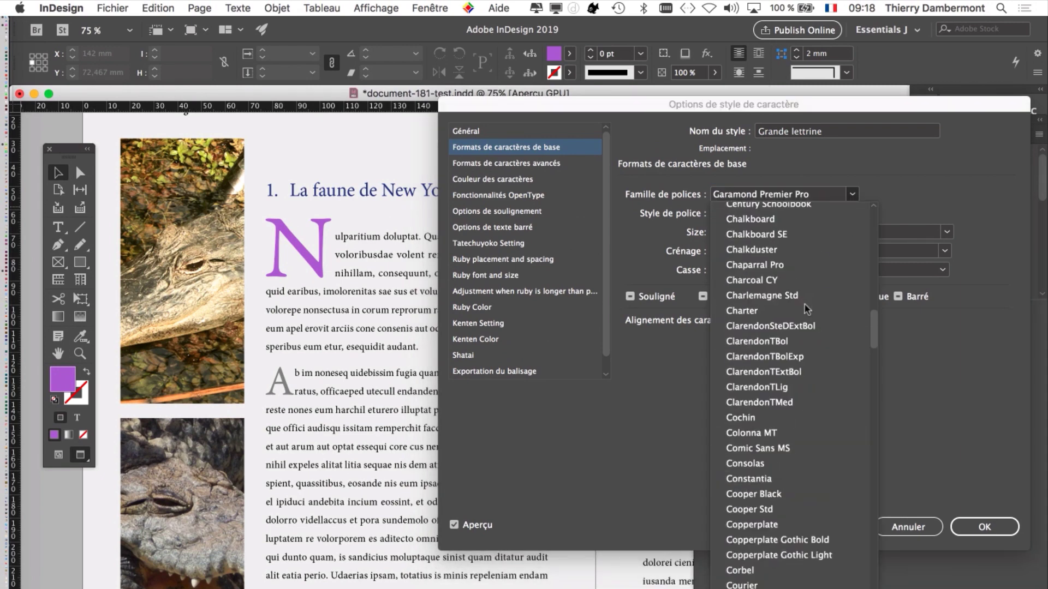
{"action": "scroll", "coordinate": [806, 309], "scroll_direction": "up", "scroll_amount": 10}
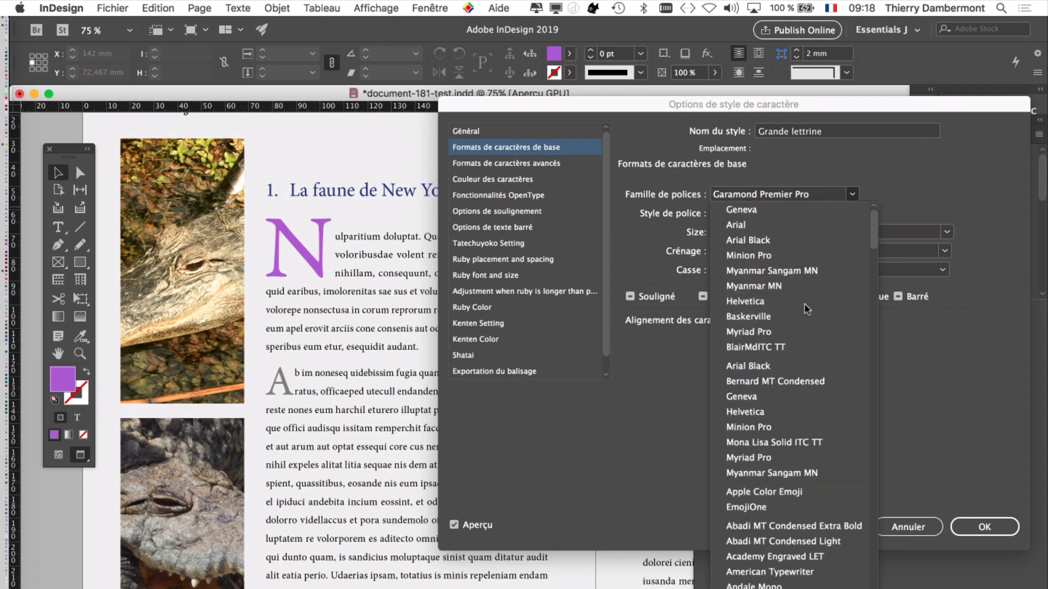
{"action": "left_click", "coordinate": [765, 225]}
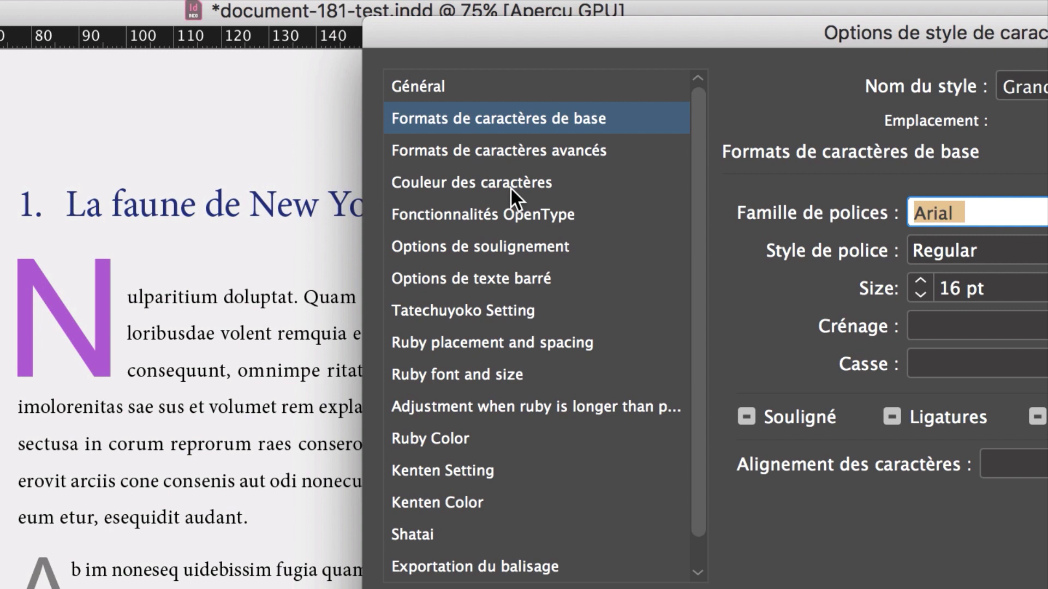
Try the character colours R=170 V=156 B=0 and R=60 V=209 B=48 for the Grande lettrine style
{"action": "left_click", "coordinate": [514, 186]}
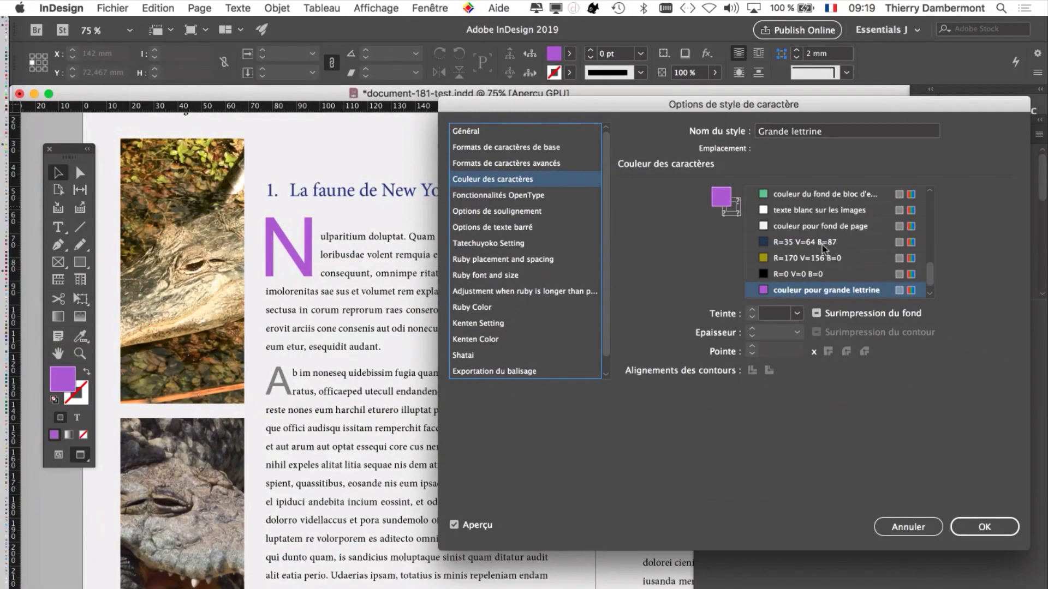
{"action": "left_click", "coordinate": [1037, 340]}
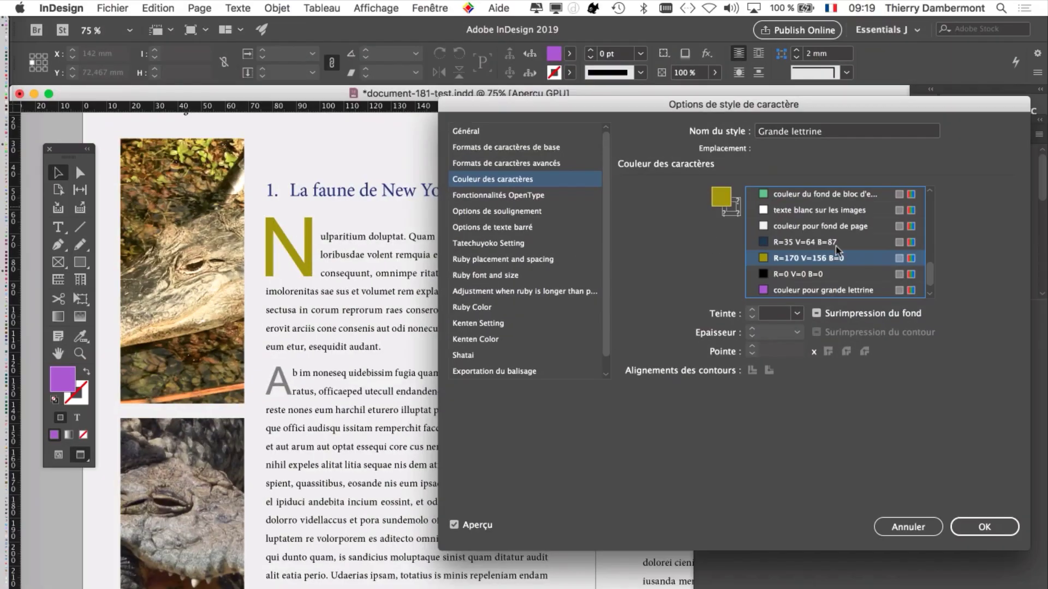
{"action": "scroll", "coordinate": [999, 252], "scroll_direction": "down", "scroll_amount": 1}
{"action": "left_click", "coordinate": [822, 291]}
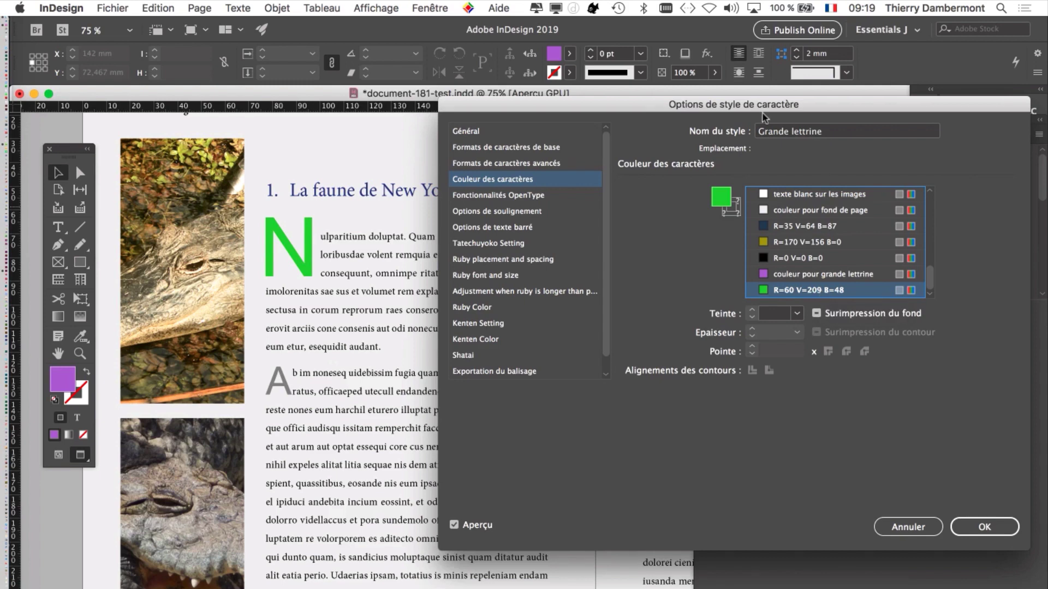
Move the style options aside to compare both drop caps on the page, and cancel all changes to Grande lettrine
{"action": "left_click_drag", "start_coordinate": [762, 112], "coordinate": [799, 416]}
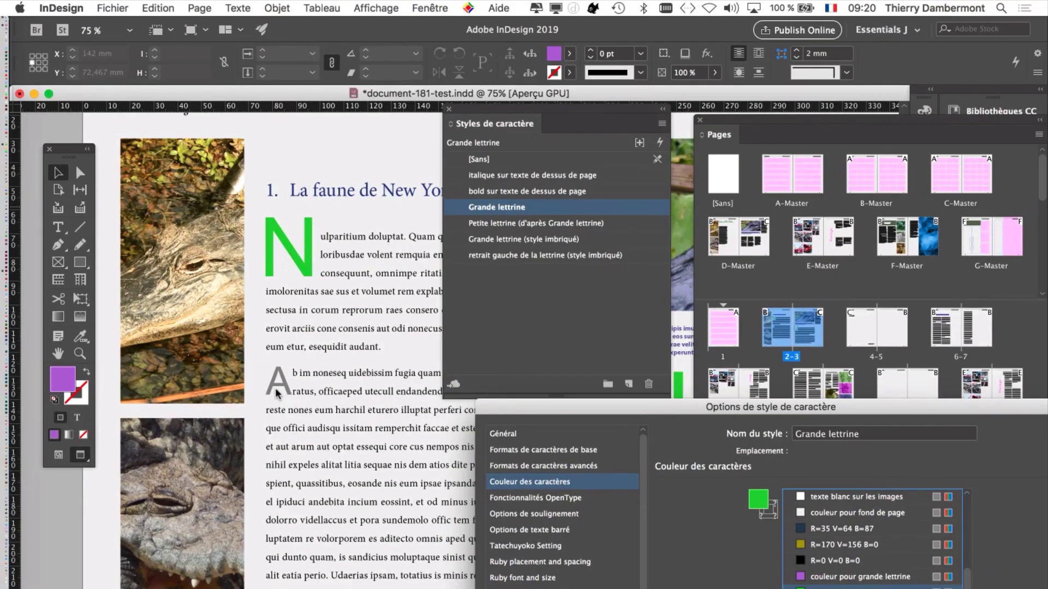
{"action": "left_click_drag", "start_coordinate": [573, 412], "coordinate": [359, 52]}
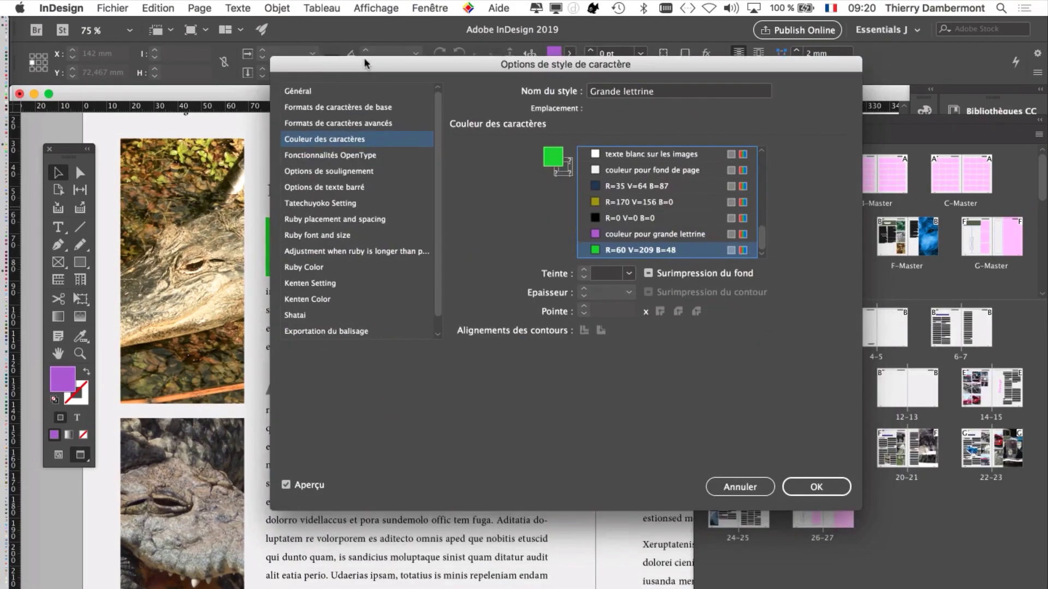
{"action": "left_click", "coordinate": [731, 469]}
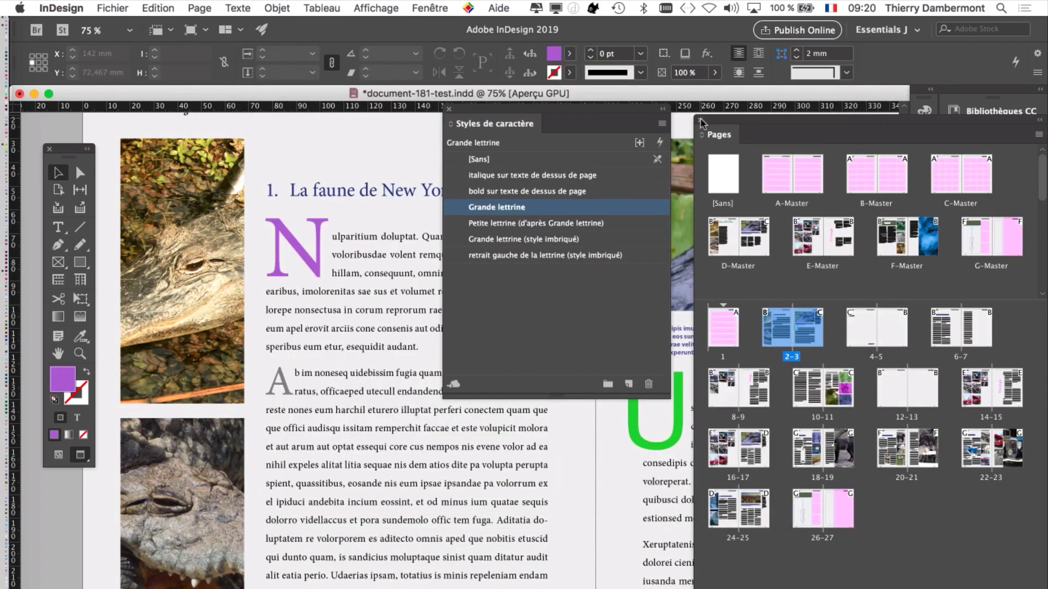
Close the character styles, revert document-181-test.indd to its last saved version, and close that document
{"action": "left_click", "coordinate": [449, 109]}
{"action": "left_click", "coordinate": [112, 6]}
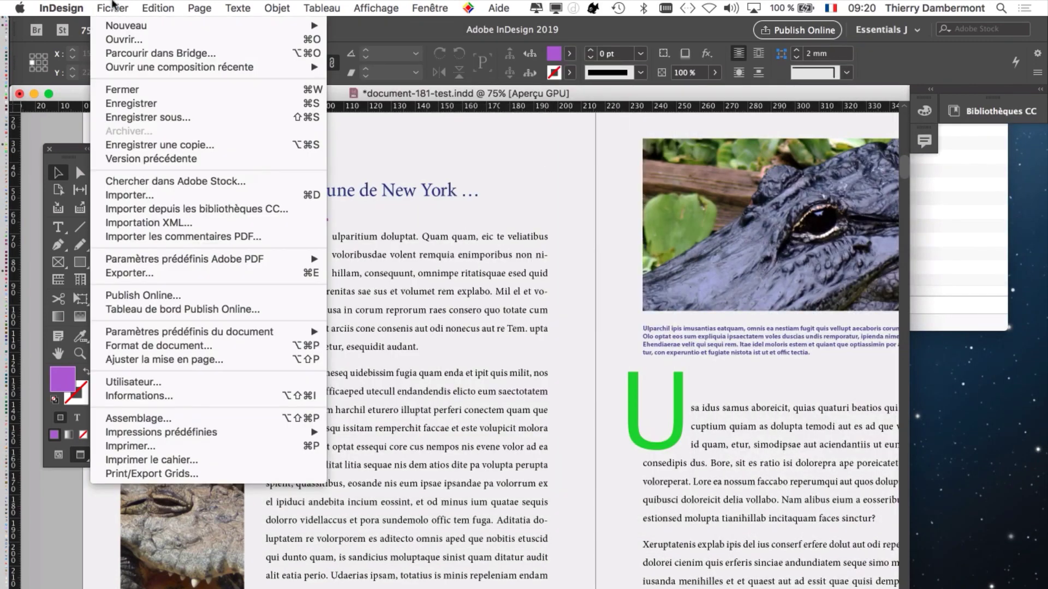
{"action": "left_click", "coordinate": [140, 159]}
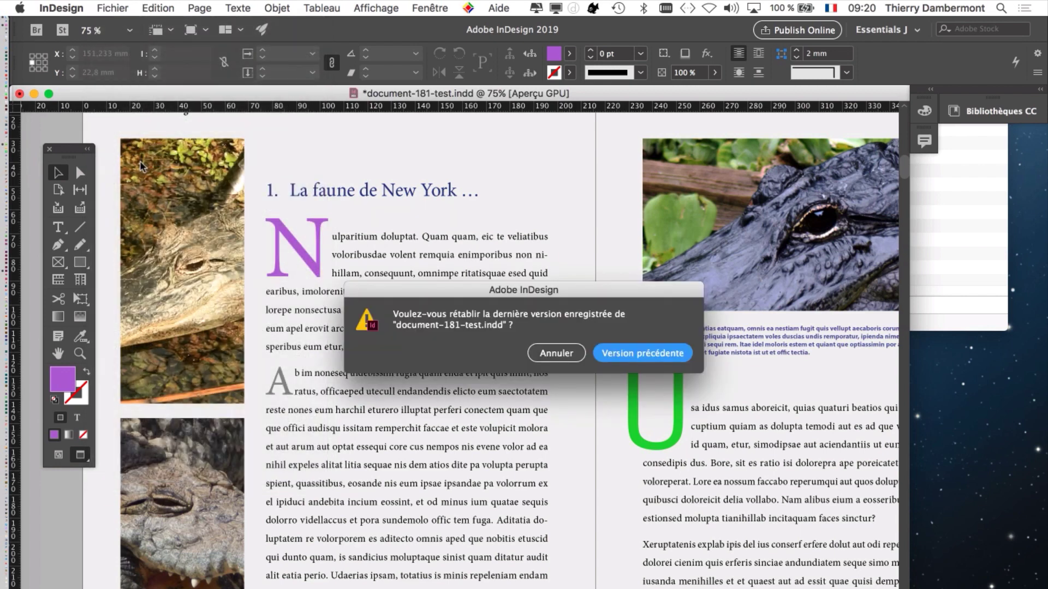
{"action": "left_click", "coordinate": [679, 357]}
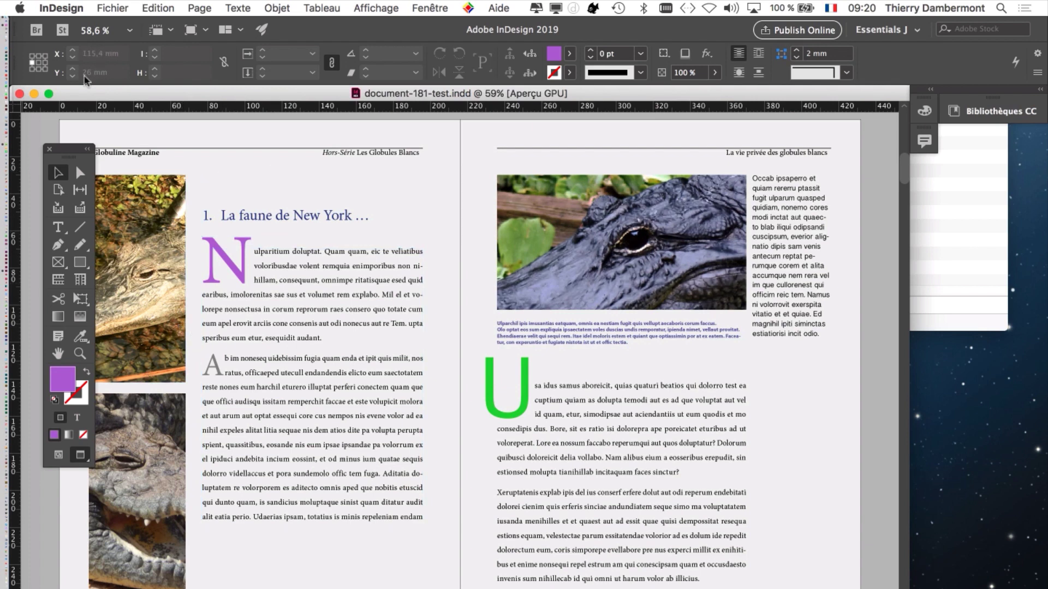
{"action": "left_click", "coordinate": [19, 94]}
Switch to Finder, open document-181.indd from the Dossier document-181 folder, and show the whole spread of pages 2–3
{"action": "left_click", "coordinate": [784, 156]}
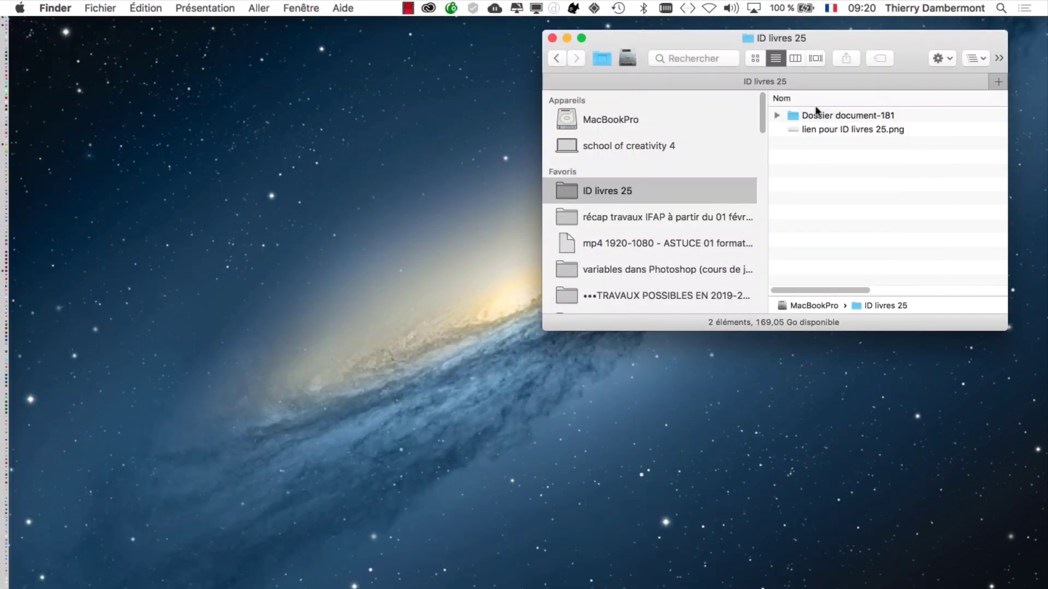
{"action": "left_click", "coordinate": [777, 115]}
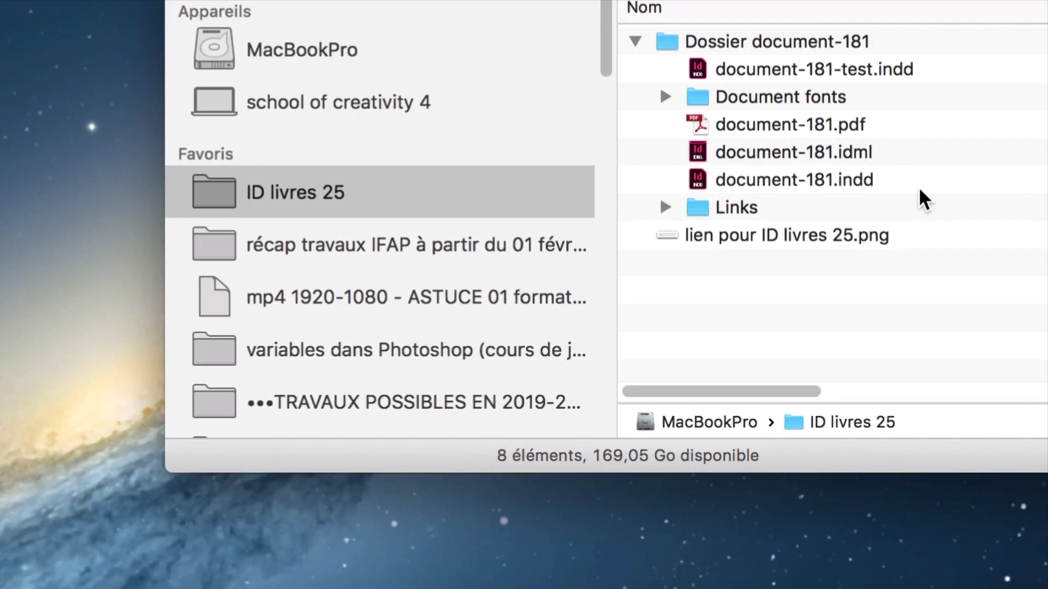
{"action": "left_click", "coordinate": [920, 187]}
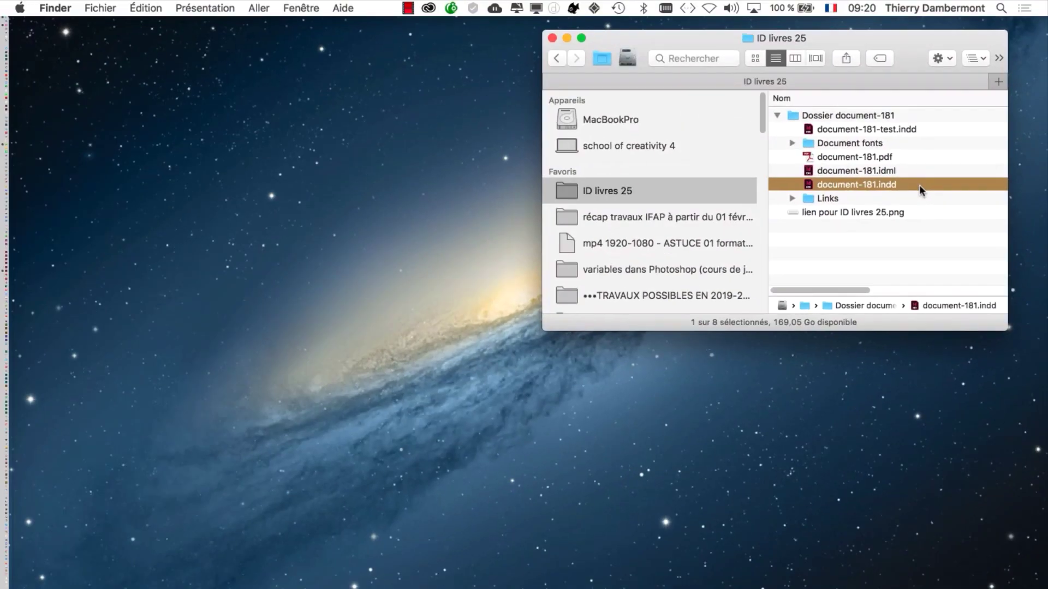
{"action": "double_click", "coordinate": [919, 185]}
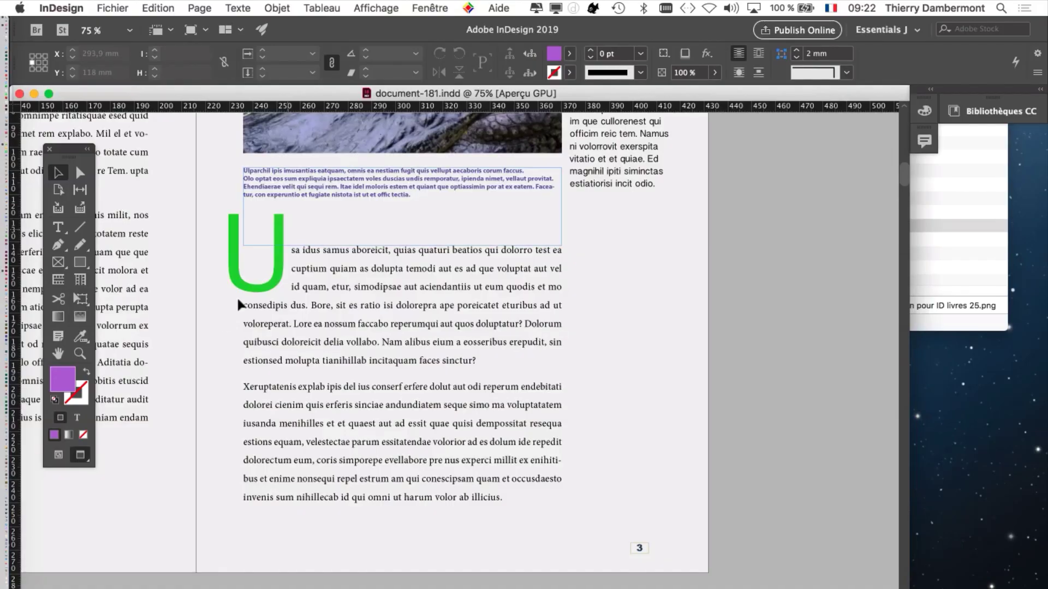
{"action": "scroll", "coordinate": [257, 278], "scroll_direction": "left", "scroll_amount": 10}
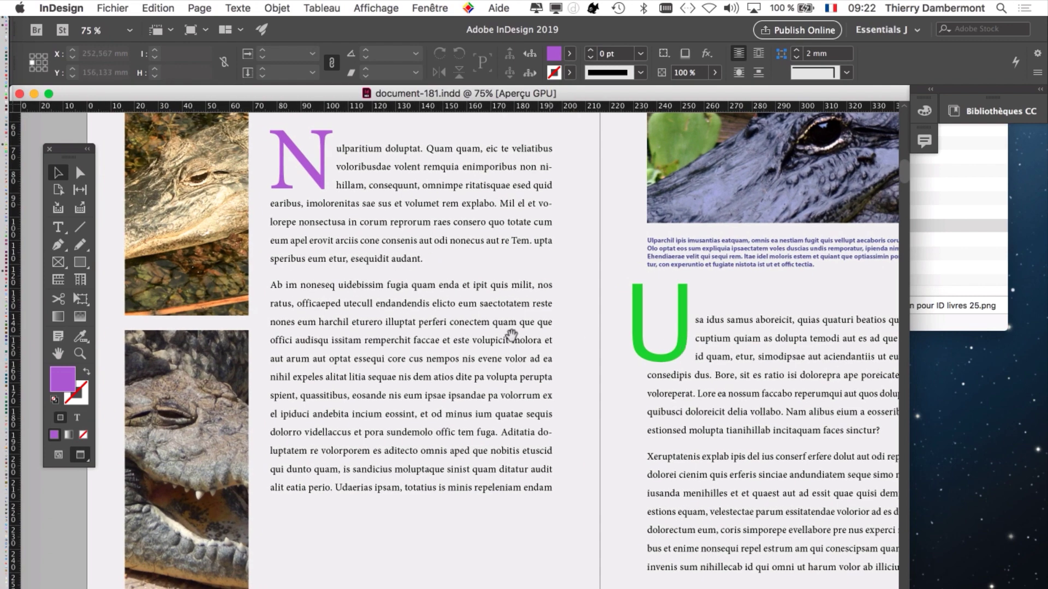
{"action": "scroll", "coordinate": [435, 336], "scroll_direction": "right", "scroll_amount": 5}
{"action": "scroll", "coordinate": [363, 316], "scroll_direction": "up", "scroll_amount": 2}
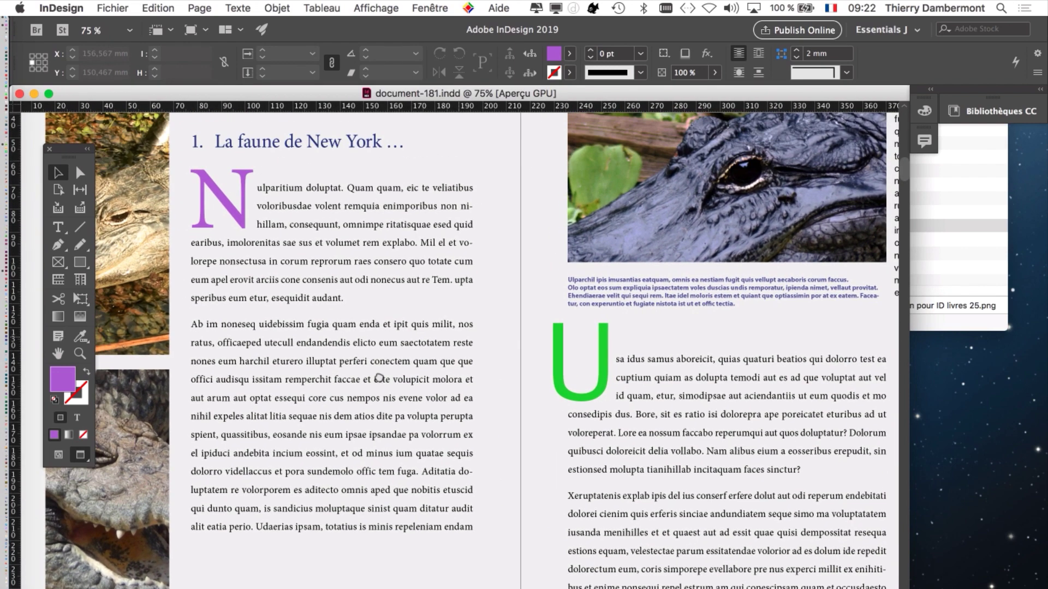
{"action": "key", "text": "super+minus"}
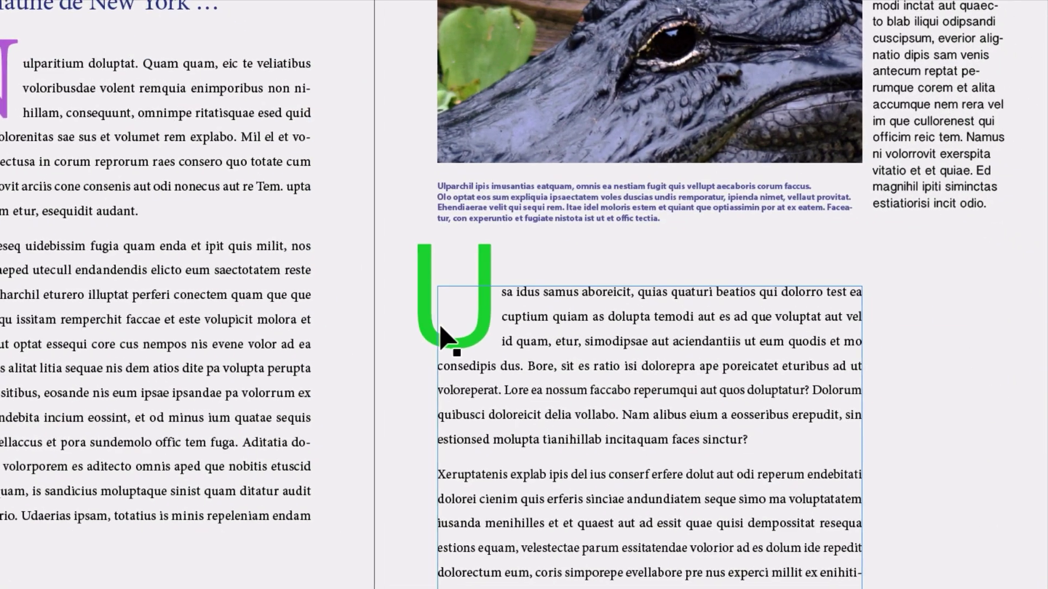
{"action": "left_click", "coordinate": [552, 396]}
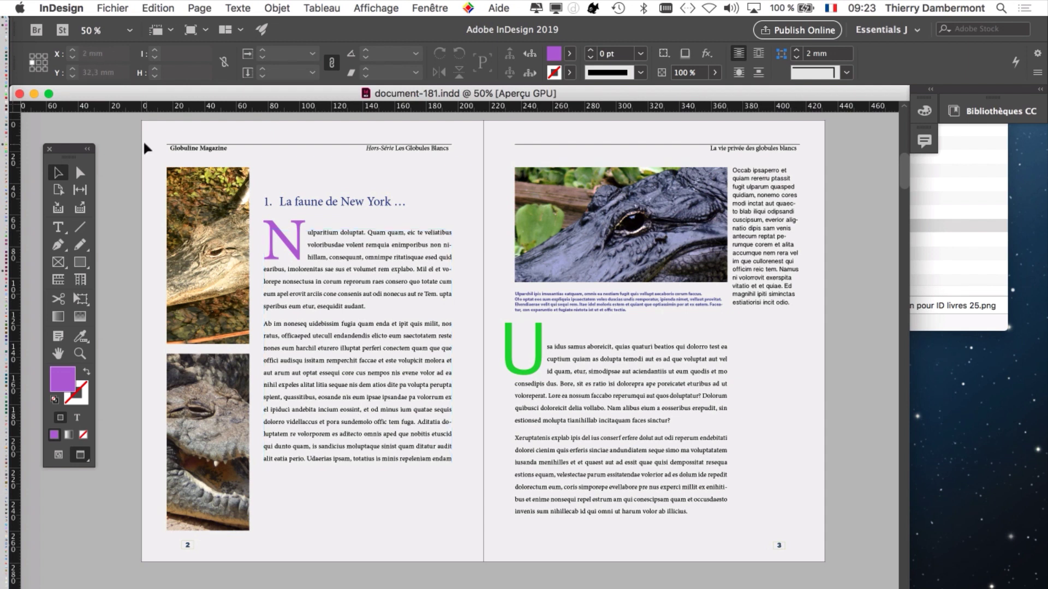
{"action": "left_click", "coordinate": [121, 10]}
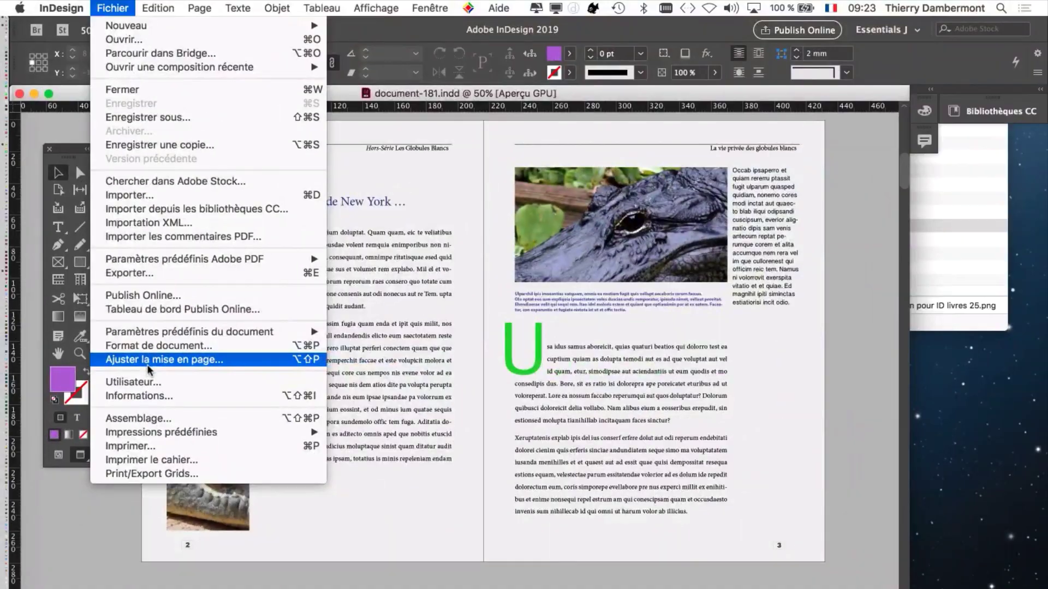
{"action": "left_click", "coordinate": [146, 362]}
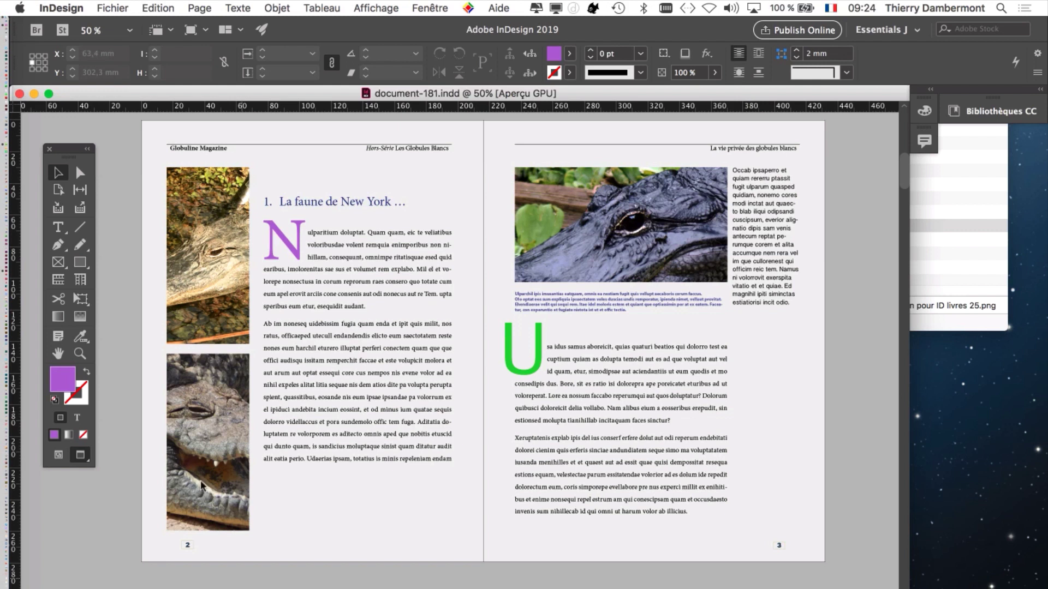
{"action": "left_click", "coordinate": [113, 8]}
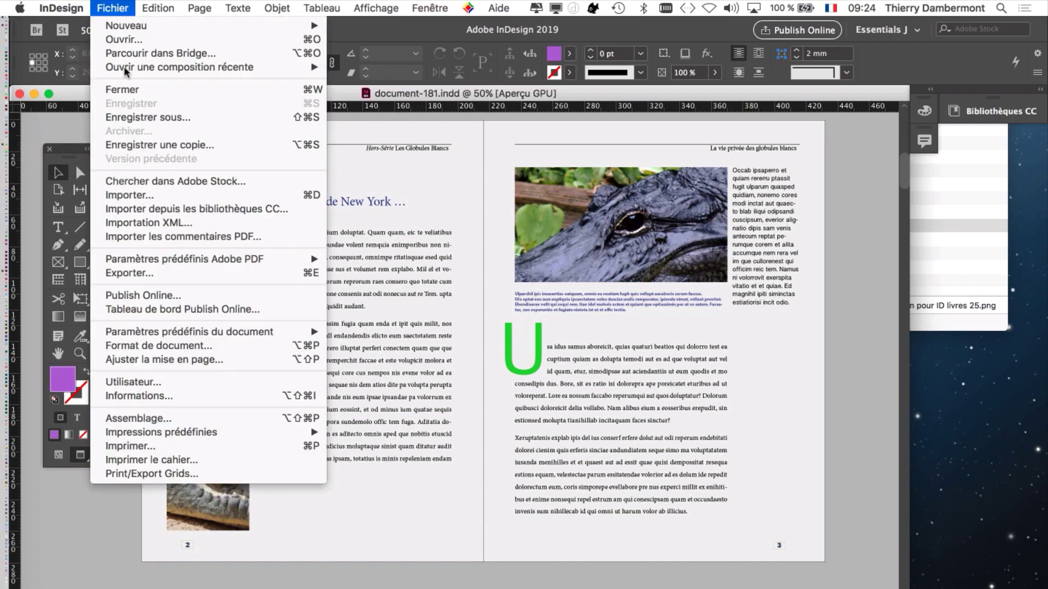
{"action": "left_click", "coordinate": [221, 445]}
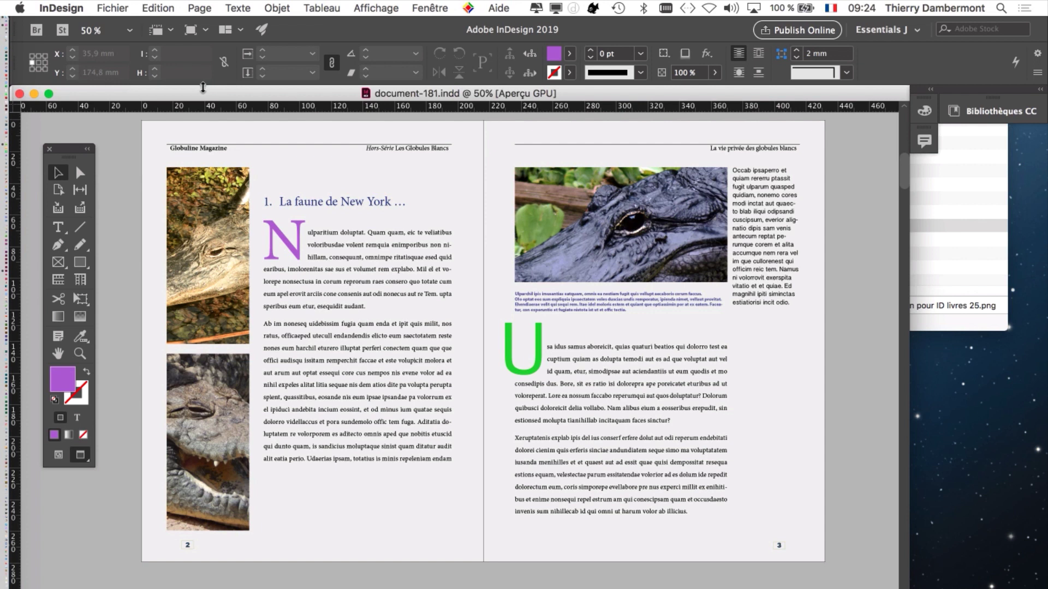
Show the page with its guides and hidden characters, and place the text cursor in the paragraph with the purple N drop cap
{"action": "left_click", "coordinate": [57, 455]}
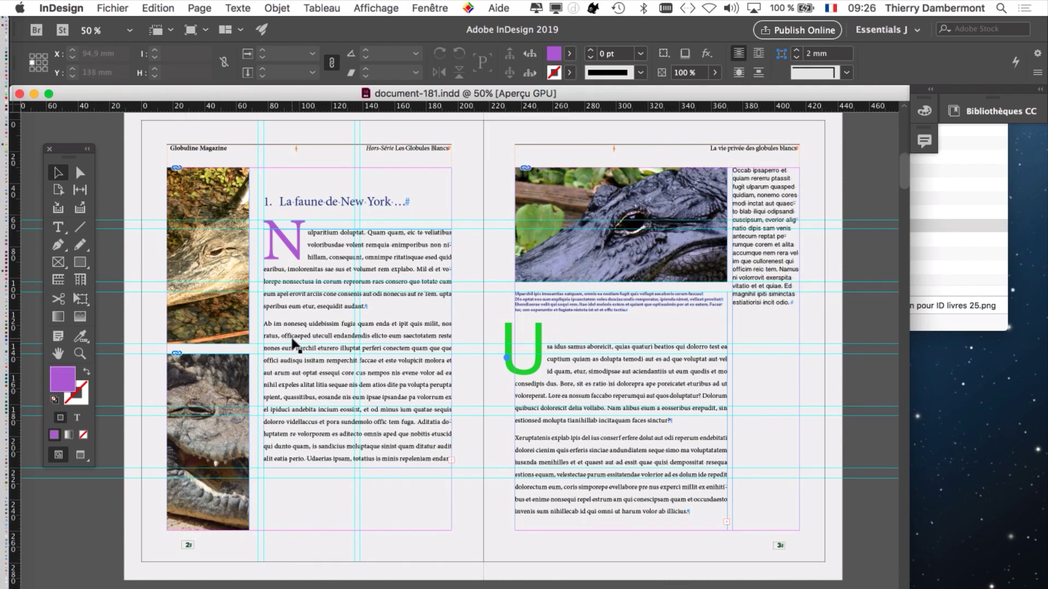
{"action": "scroll", "coordinate": [293, 344], "scroll_direction": "up", "scroll_amount": 2}
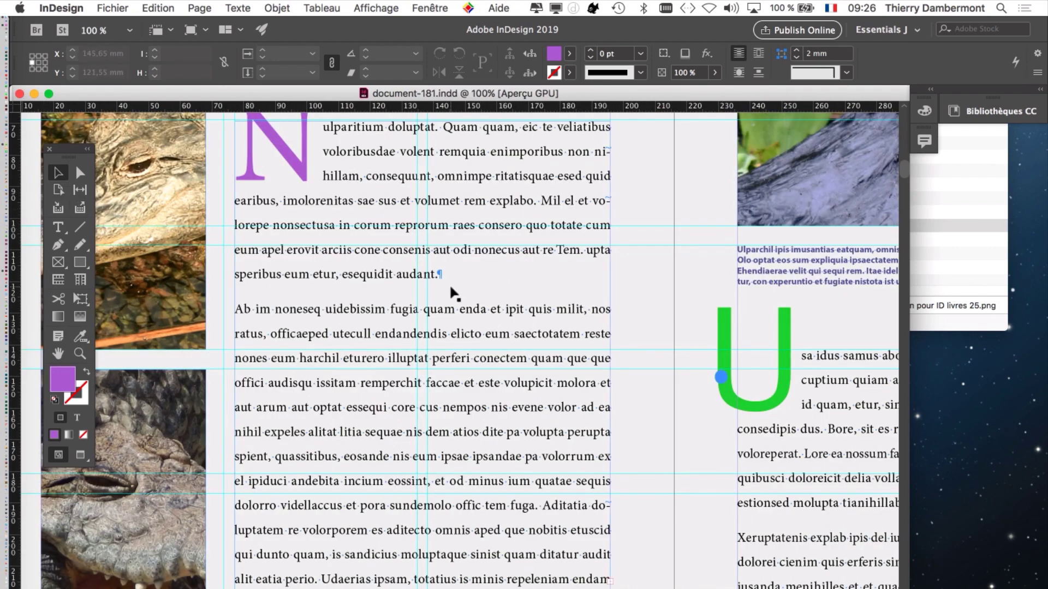
{"action": "scroll", "coordinate": [450, 283], "scroll_direction": "up", "scroll_amount": 3}
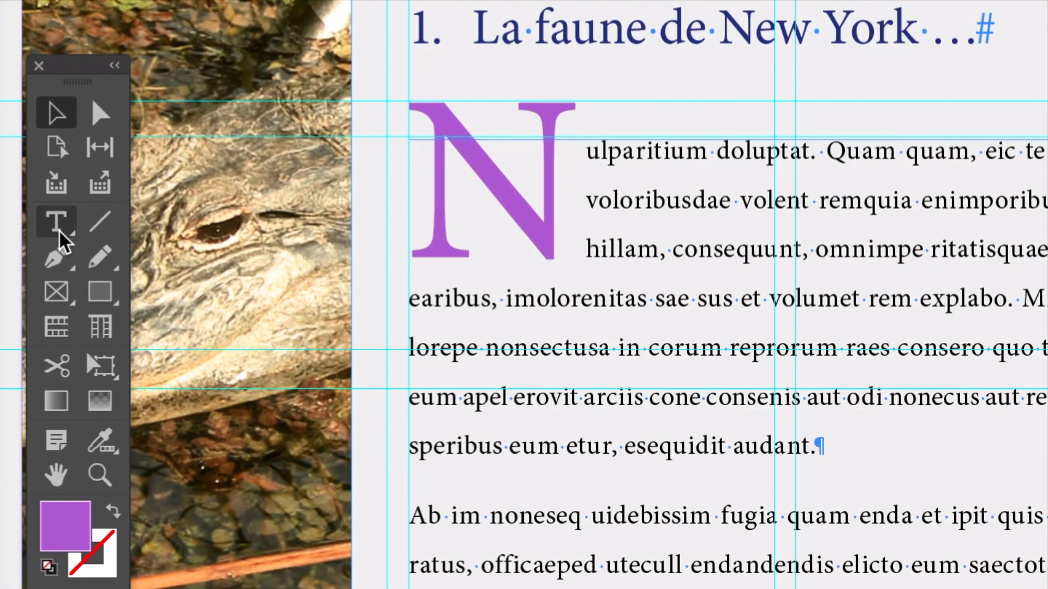
{"action": "left_click", "coordinate": [57, 223]}
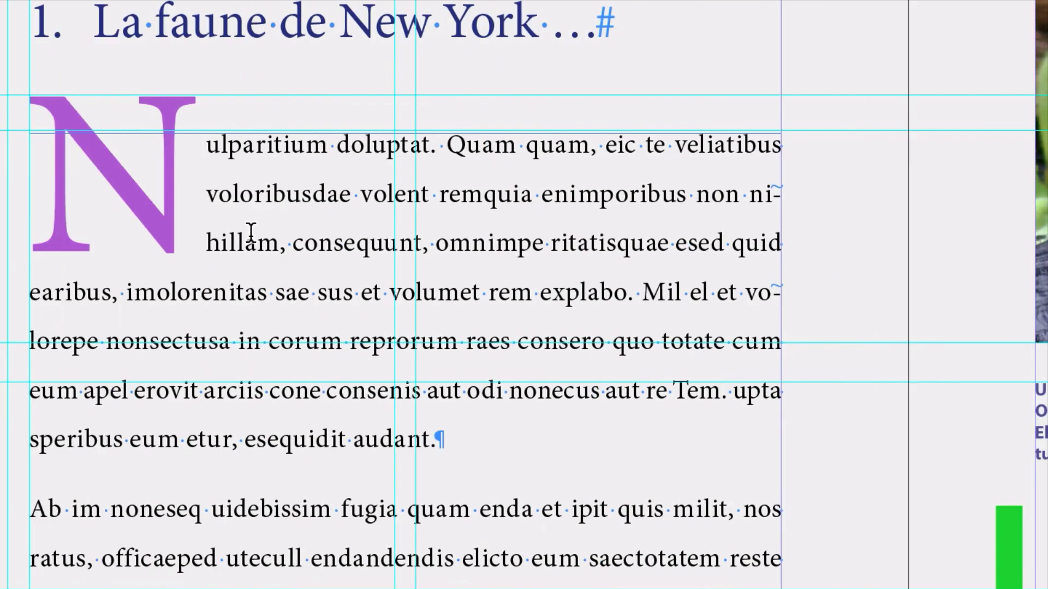
{"action": "left_click", "coordinate": [193, 221]}
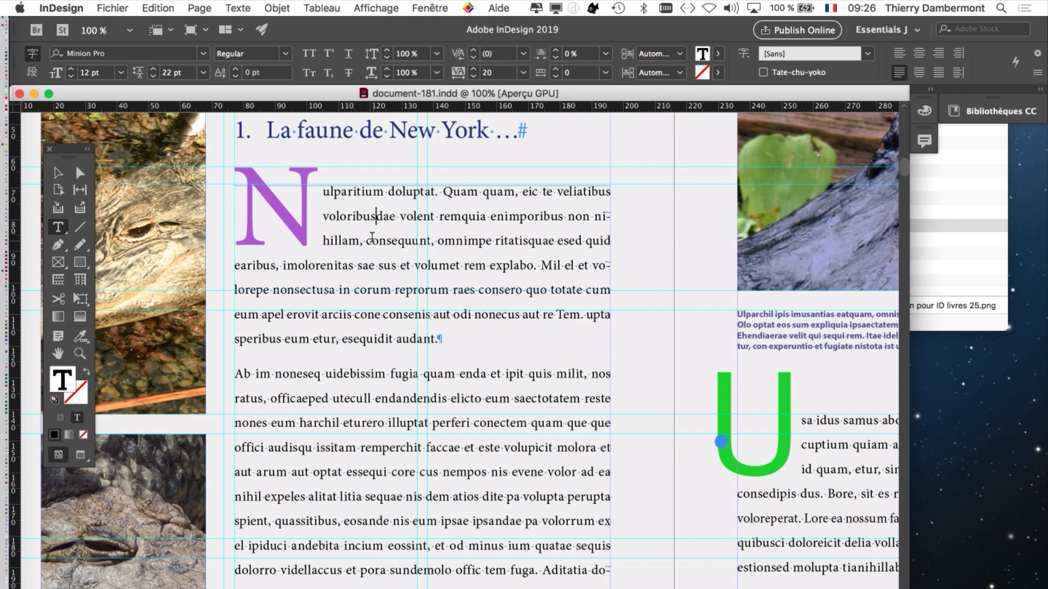
Display the paragraph styles in a compact size beside the paragraph with the purple drop cap
{"action": "left_click", "coordinate": [238, 7]}
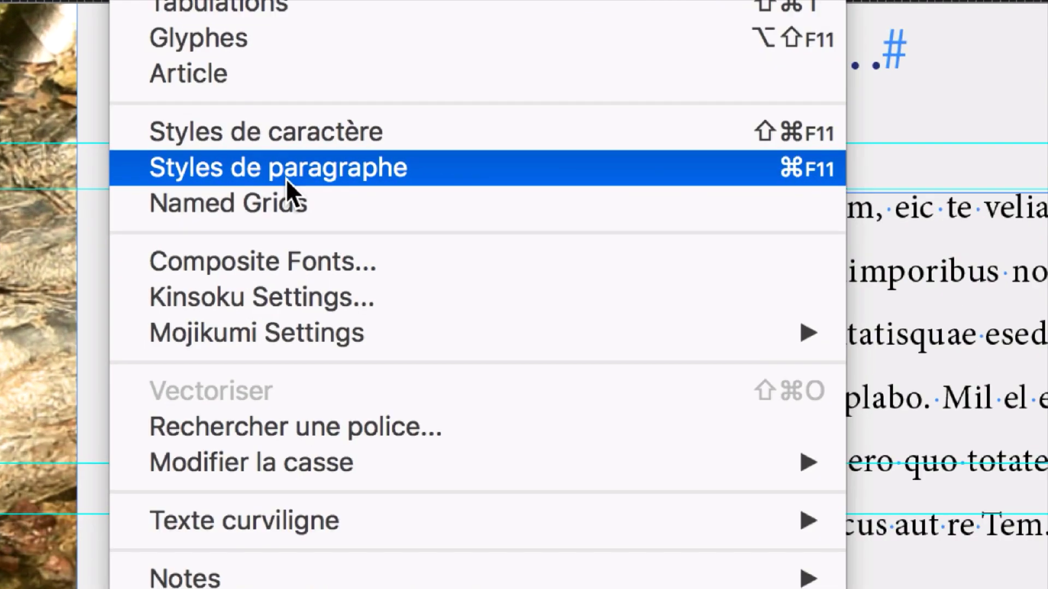
{"action": "left_click", "coordinate": [286, 178]}
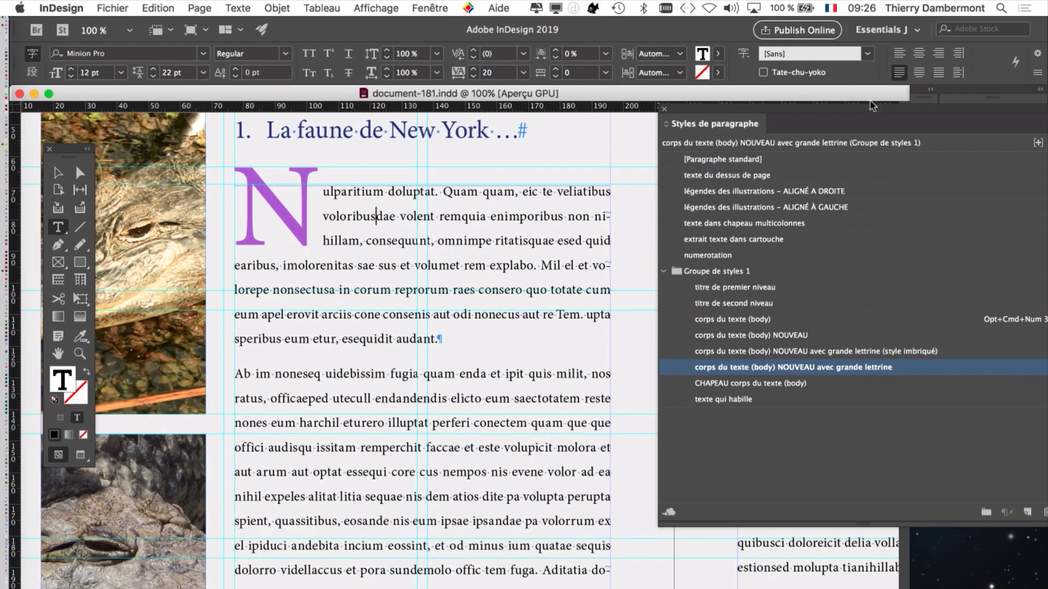
{"action": "left_click_drag", "start_coordinate": [837, 108], "coordinate": [660, 117]}
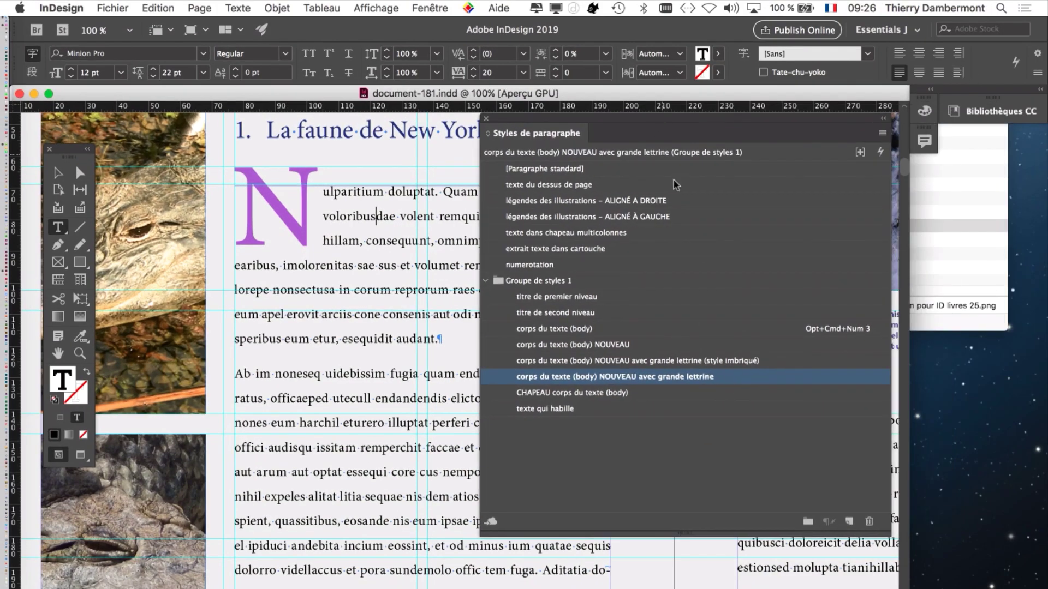
{"action": "left_click_drag", "start_coordinate": [884, 532], "coordinate": [832, 469]}
{"action": "left_click_drag", "start_coordinate": [719, 129], "coordinate": [768, 143]}
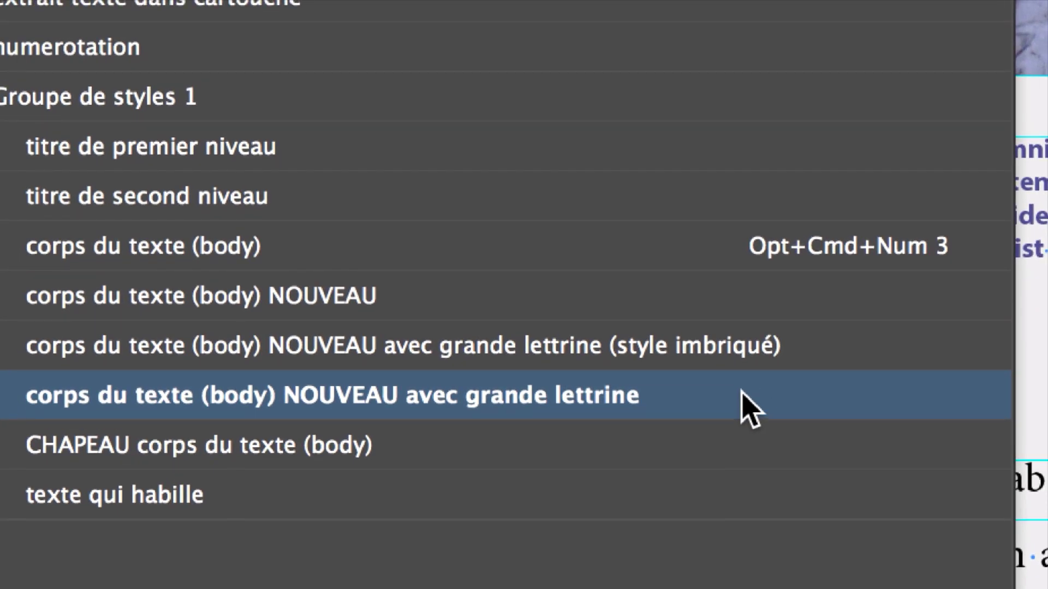
Examine the drop cap and nested style settings of "corps du texte (body) NOUVEAU avec grande lettrine", and close its options without changes
{"action": "double_click", "coordinate": [740, 395]}
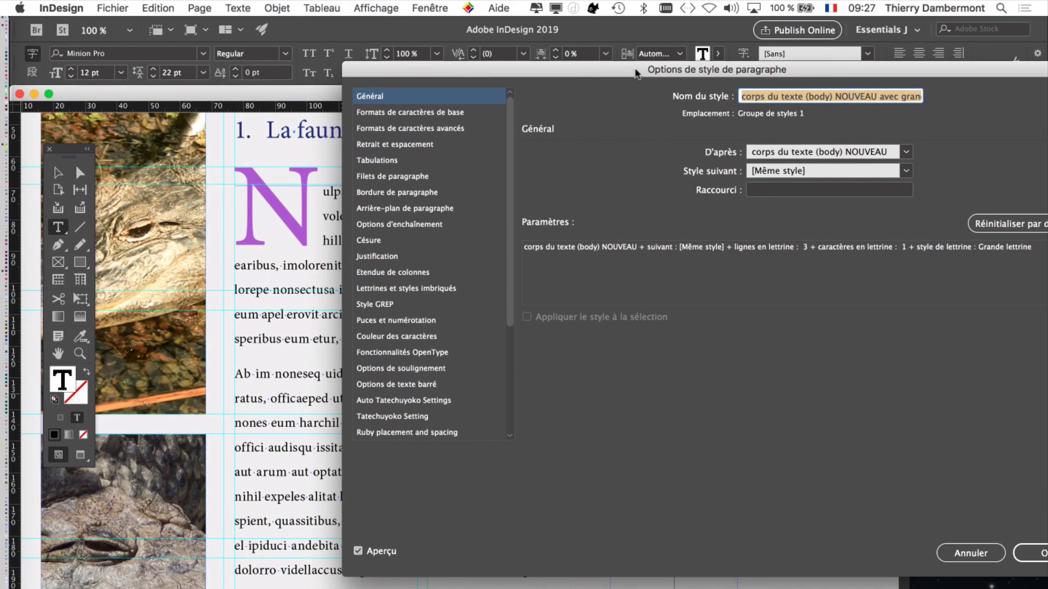
{"action": "left_click_drag", "start_coordinate": [637, 74], "coordinate": [722, 85]}
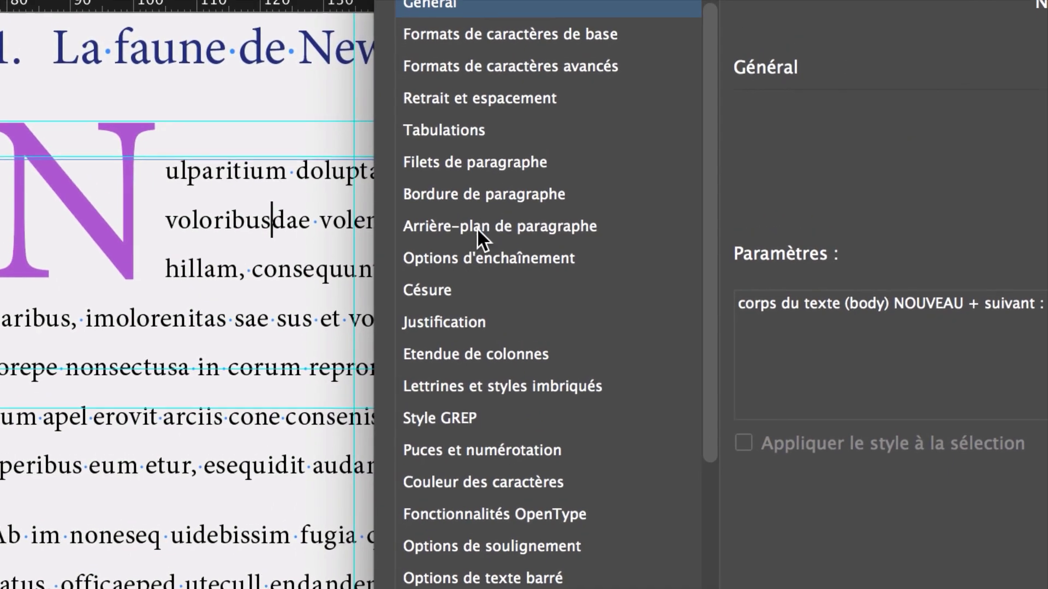
{"action": "left_click", "coordinate": [479, 312]}
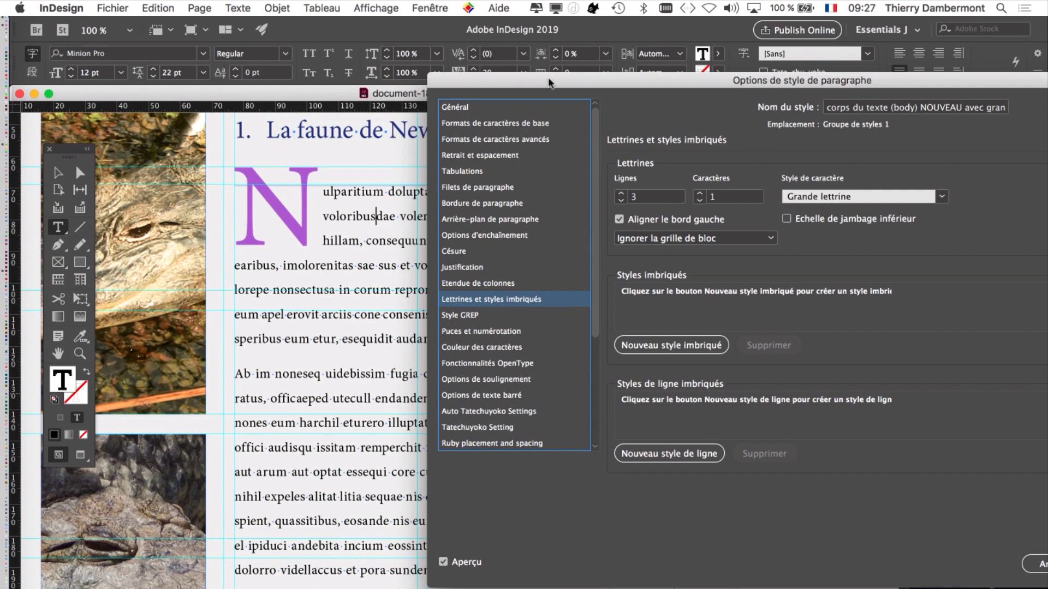
{"action": "left_click_drag", "start_coordinate": [532, 134], "coordinate": [484, 47]}
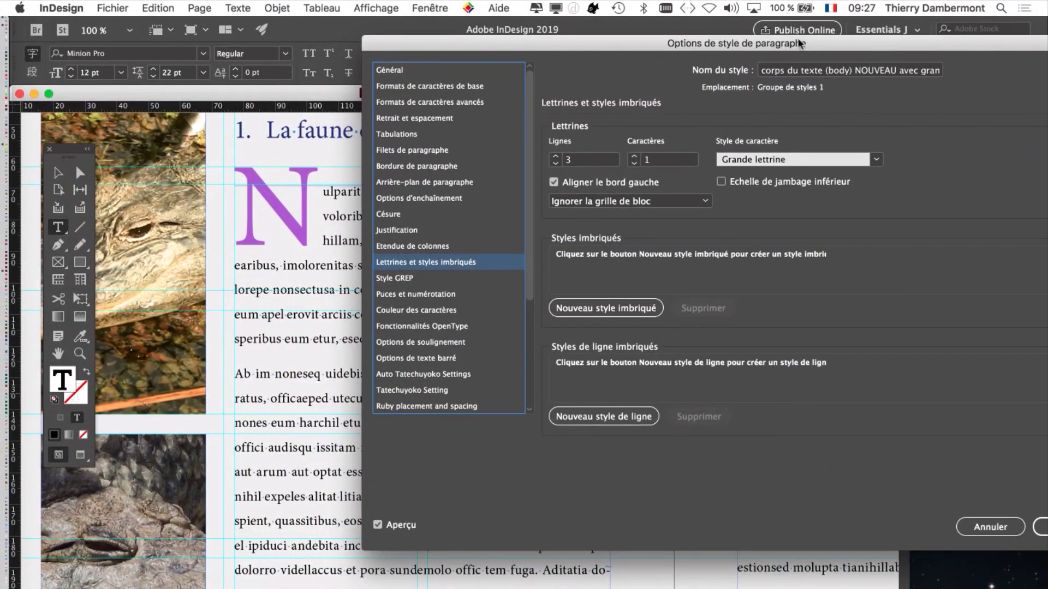
{"action": "left_click_drag", "start_coordinate": [799, 44], "coordinate": [912, 46]}
{"action": "left_click_drag", "start_coordinate": [675, 48], "coordinate": [651, 53]}
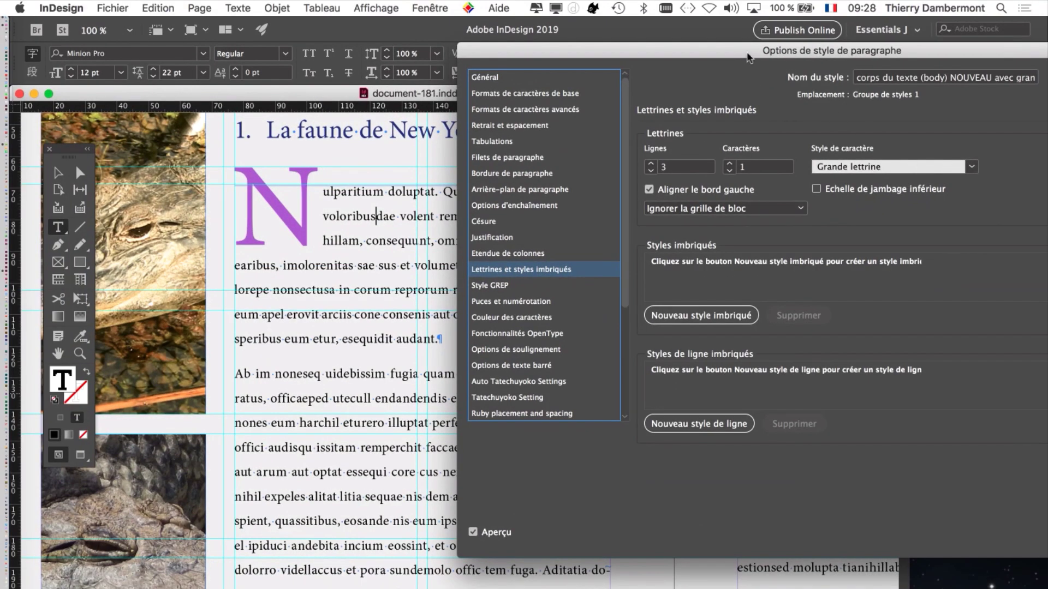
{"action": "left_click_drag", "start_coordinate": [748, 57], "coordinate": [594, 32]}
{"action": "left_click", "coordinate": [996, 524]}
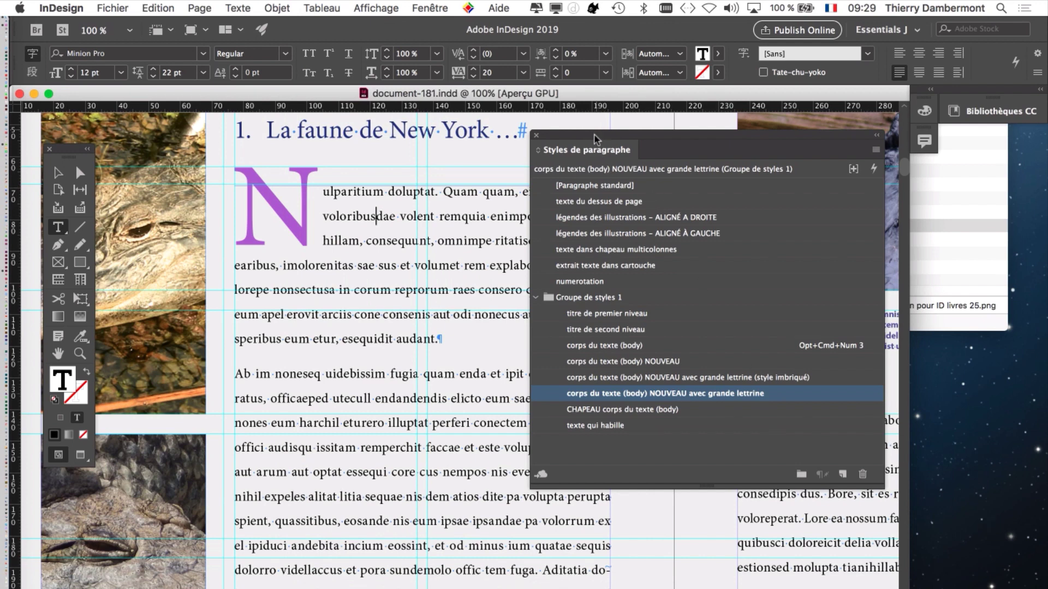
Display the character styles alongside the paragraph styles, arranging both lists near the purple N drop cap
{"action": "left_click_drag", "start_coordinate": [602, 138], "coordinate": [689, 93]}
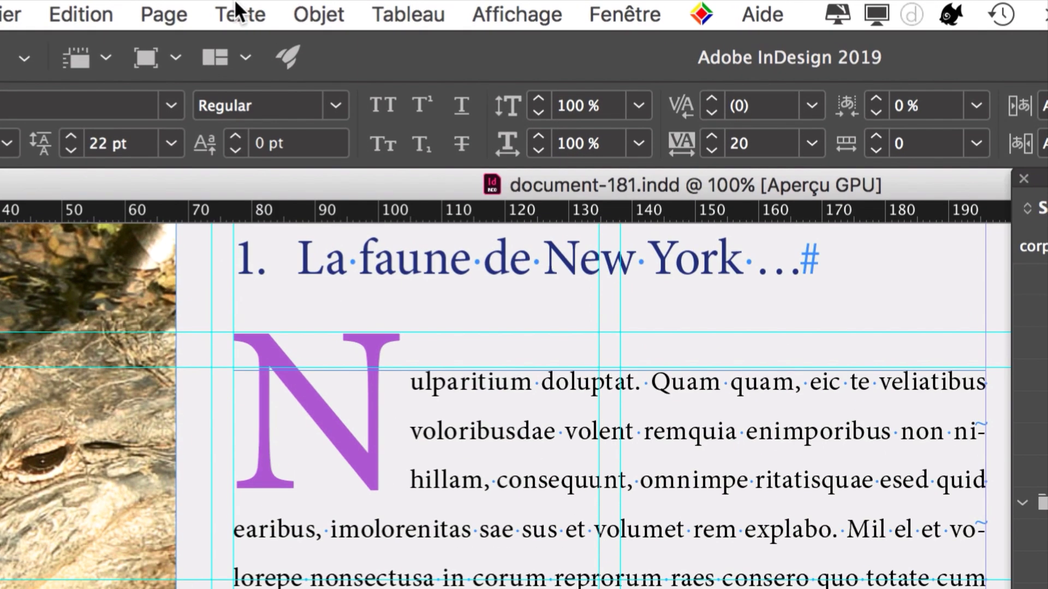
{"action": "left_click", "coordinate": [235, 12]}
{"action": "left_click", "coordinate": [236, 12]}
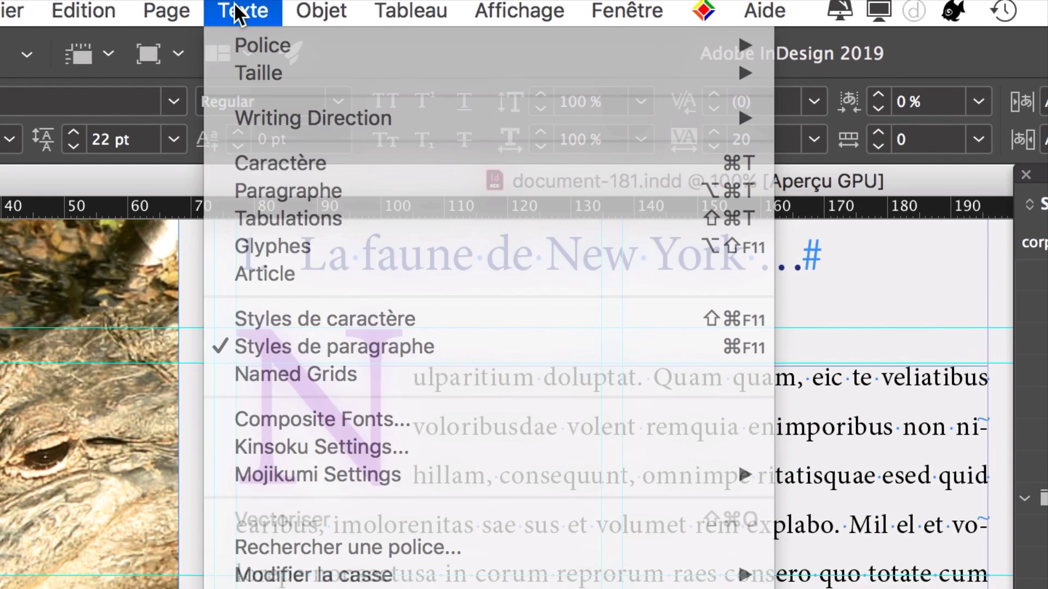
{"action": "left_click", "coordinate": [243, 10]}
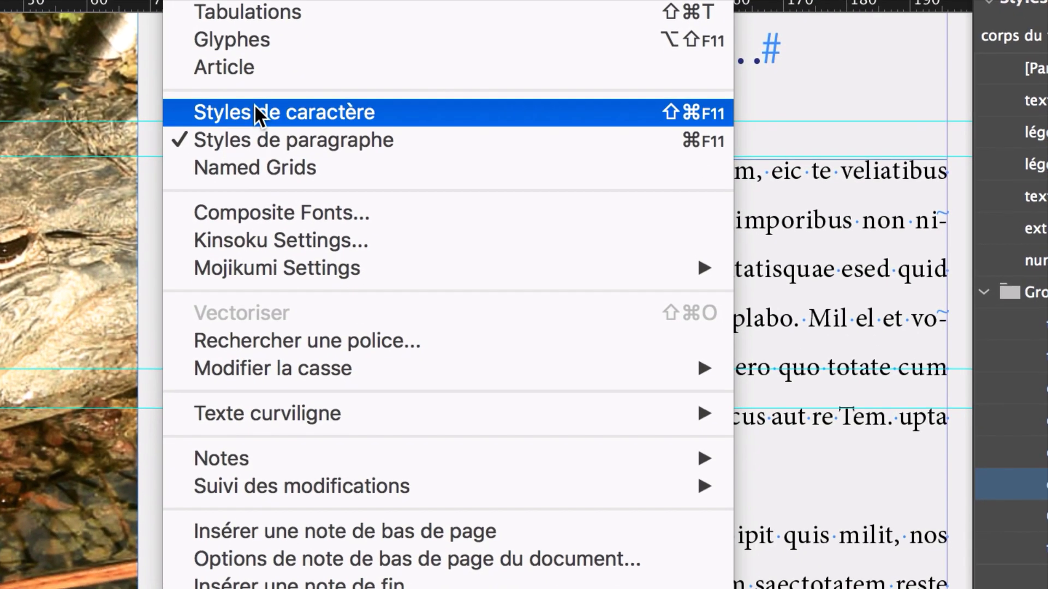
{"action": "left_click", "coordinate": [268, 159]}
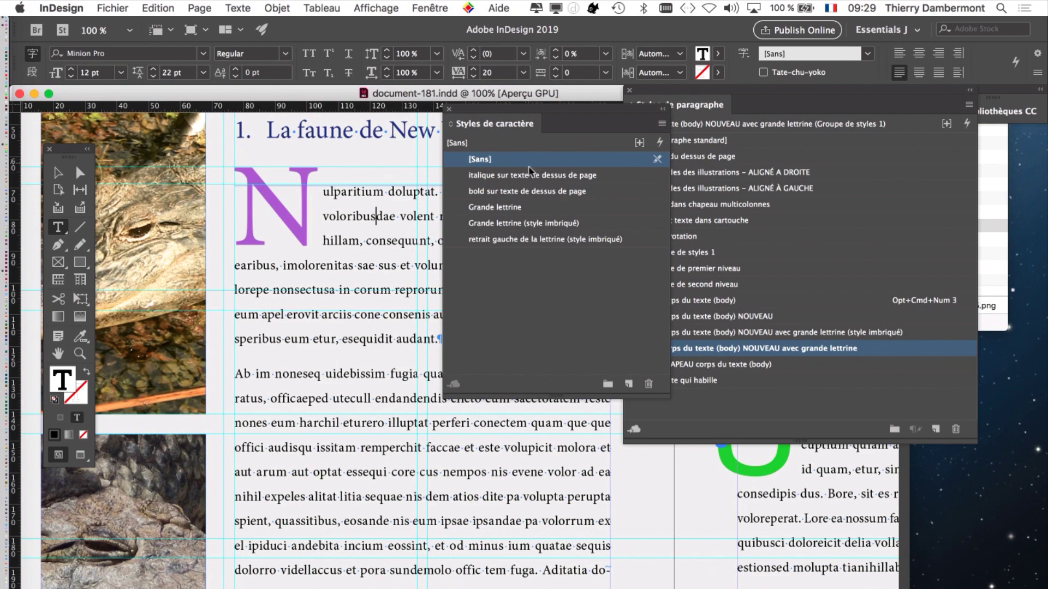
{"action": "left_click_drag", "start_coordinate": [494, 124], "coordinate": [407, 139]}
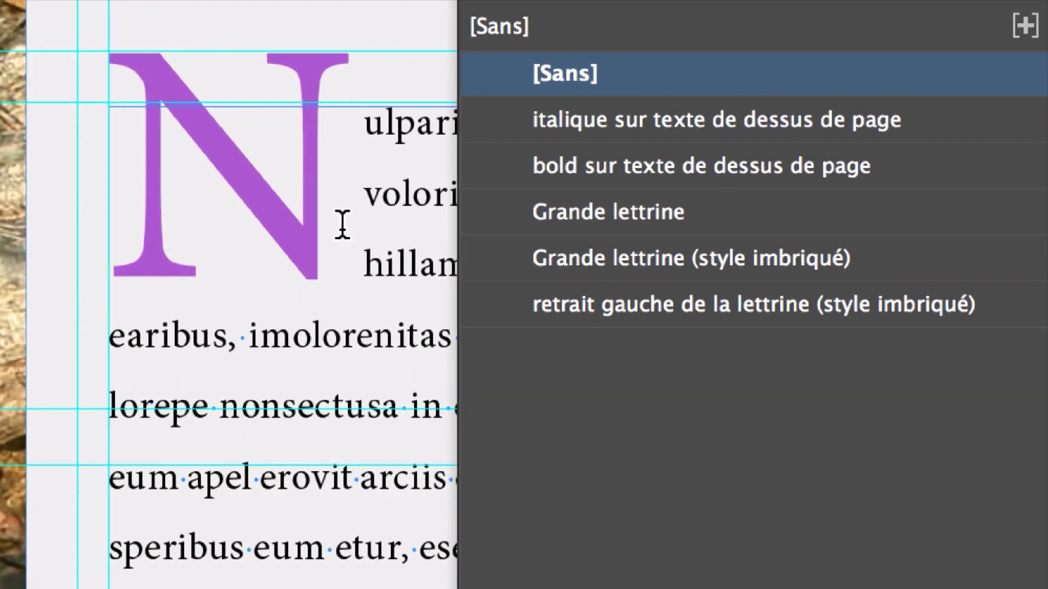
Select the purple N drop cap to check which character style is applied to it, and deselect it
{"action": "left_click_drag", "start_coordinate": [342, 224], "coordinate": [277, 192]}
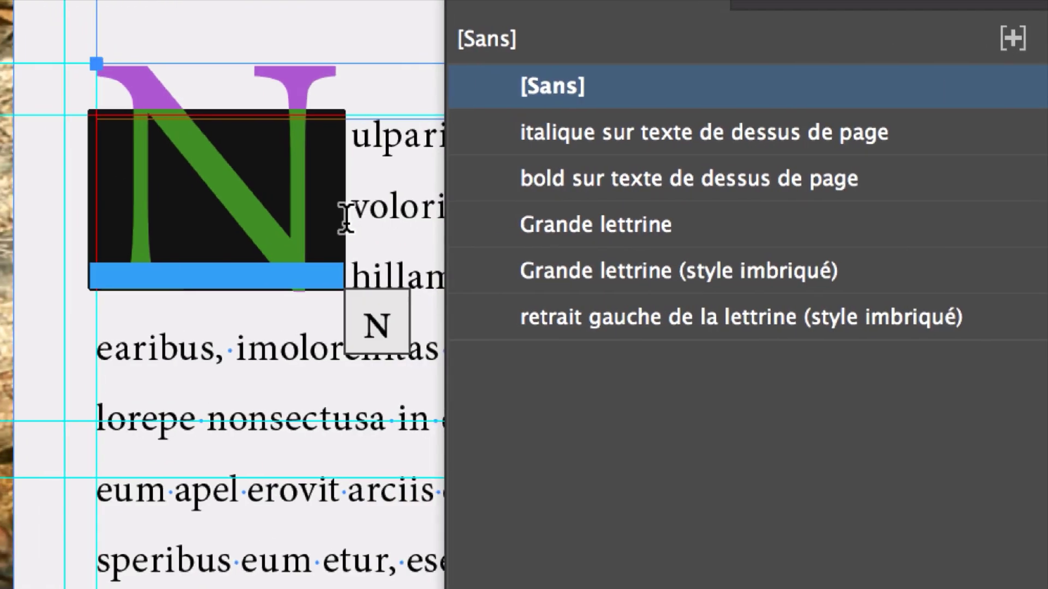
{"action": "left_click", "coordinate": [230, 213]}
{"action": "left_click_drag", "start_coordinate": [342, 219], "coordinate": [188, 174]}
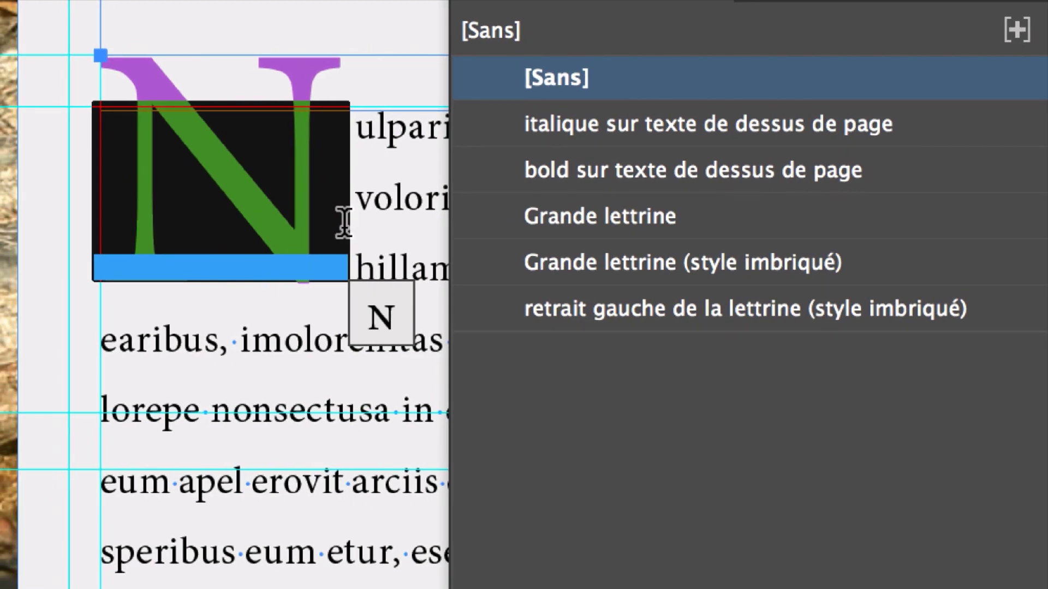
{"action": "key", "text": "Right"}
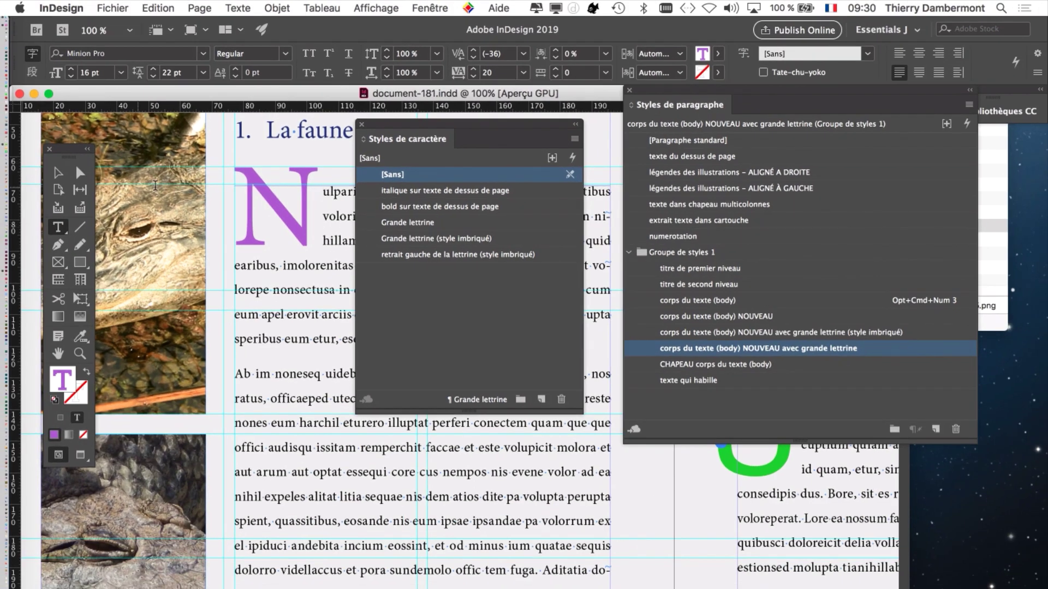
Leave text editing for the Selection tool, show the whole spread, and move the character styles and tools clear of the text
{"action": "left_click_drag", "start_coordinate": [408, 131], "coordinate": [455, 116]}
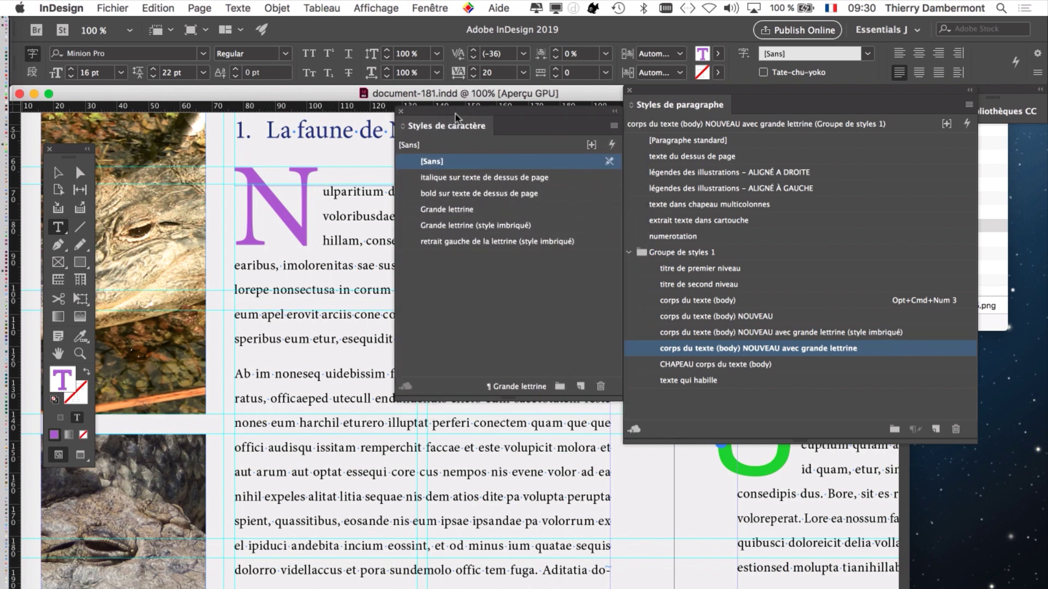
{"action": "left_click", "coordinate": [61, 174]}
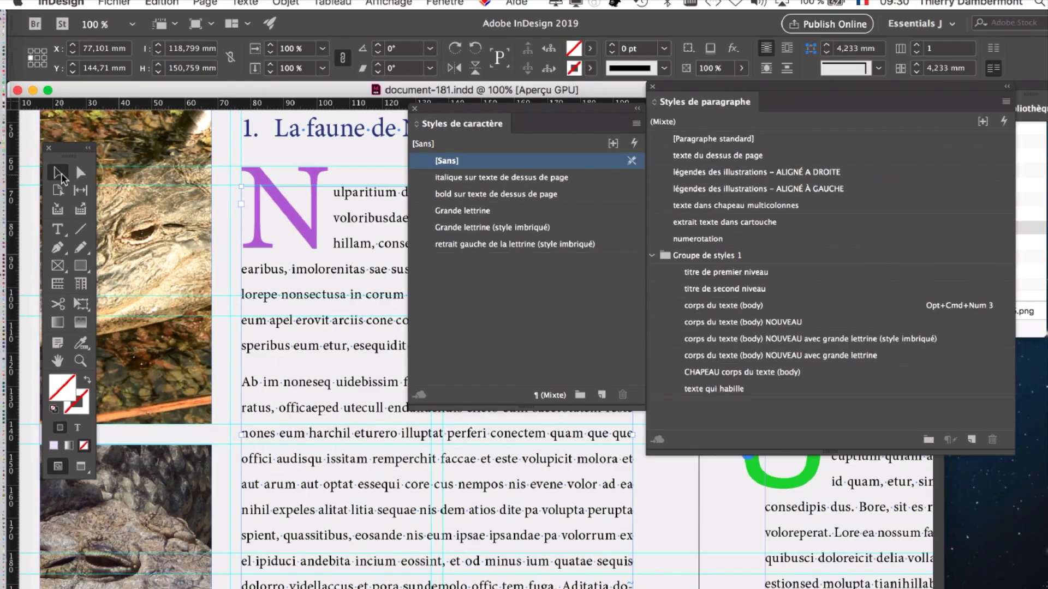
{"action": "key", "text": "super+minus"}
{"action": "key", "text": "super+minus"}
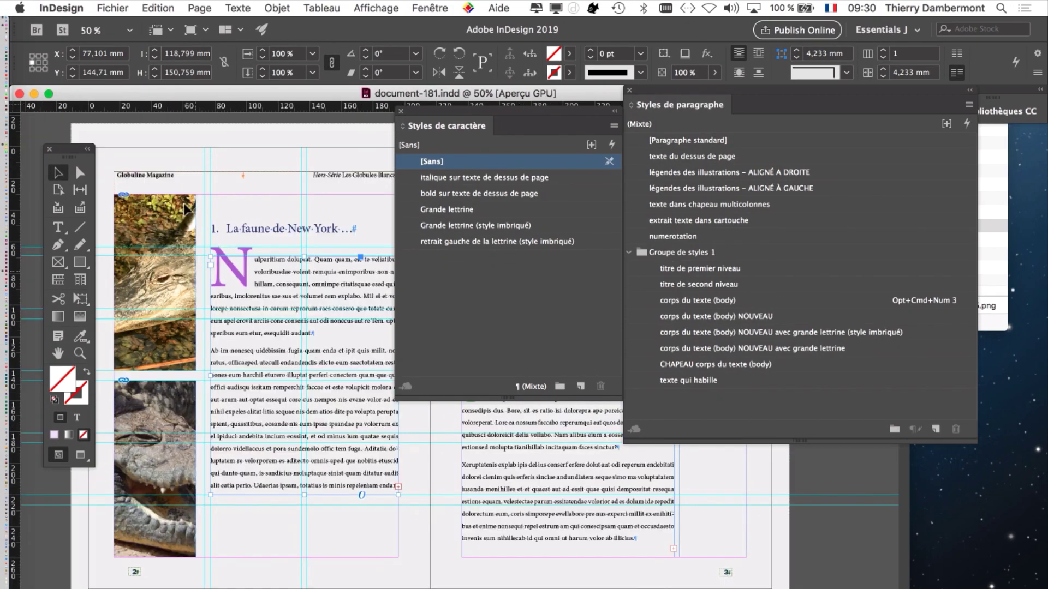
{"action": "left_click_drag", "start_coordinate": [66, 158], "coordinate": [47, 224]}
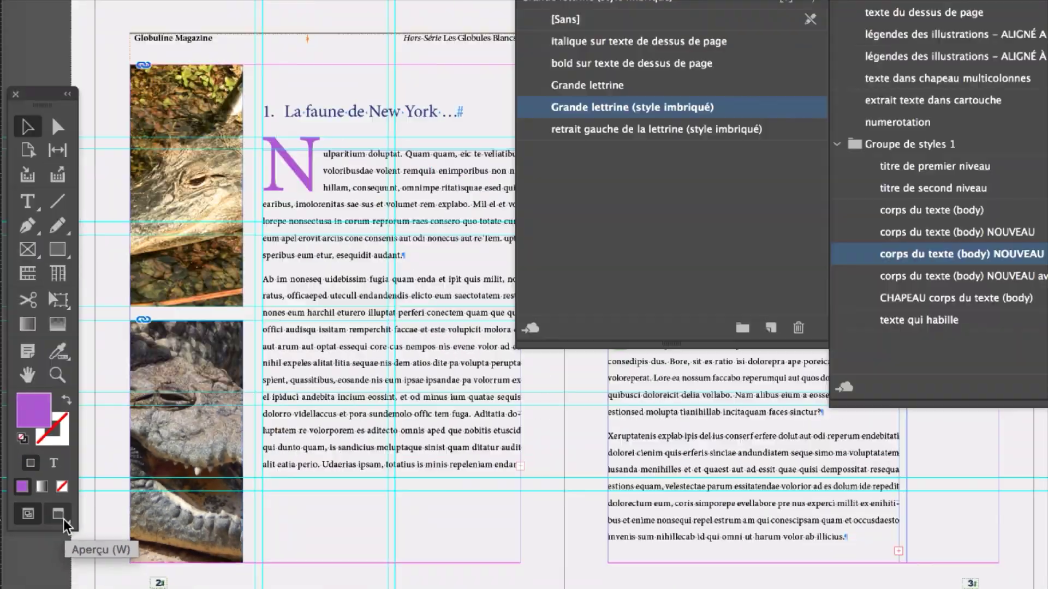
Place the character styles below the paragraph styles and show the spread in Preview mode without guides or hidden characters
{"action": "left_click", "coordinate": [59, 516]}
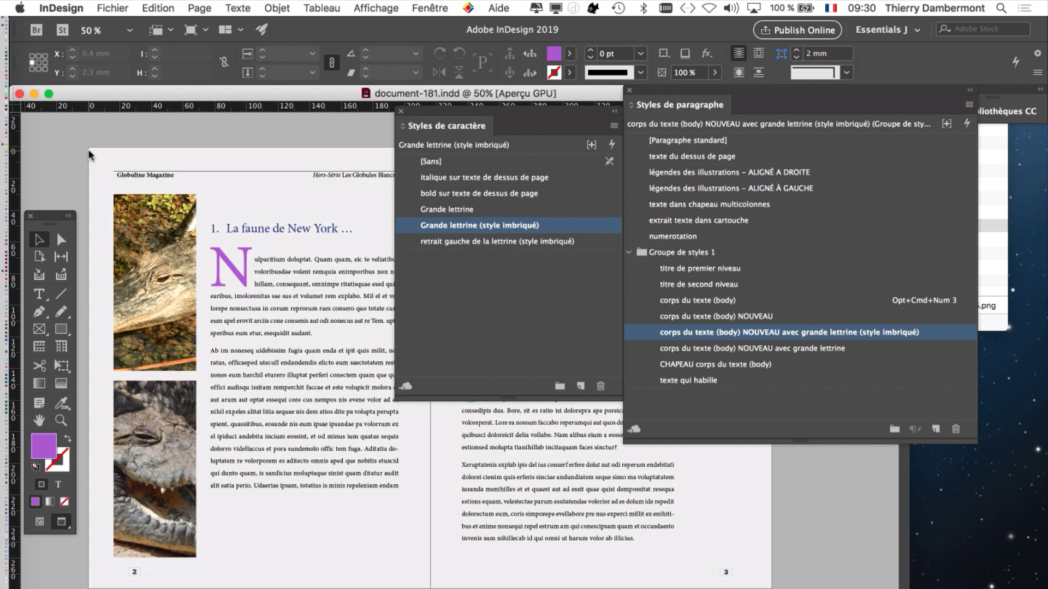
{"action": "key", "text": "w"}
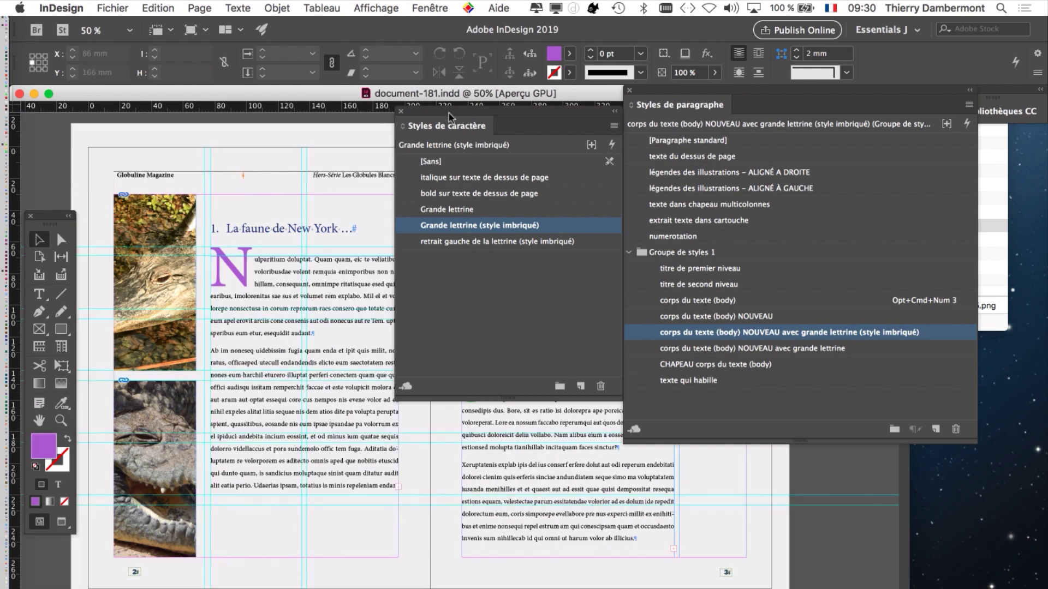
{"action": "left_click_drag", "start_coordinate": [466, 124], "coordinate": [763, 501]}
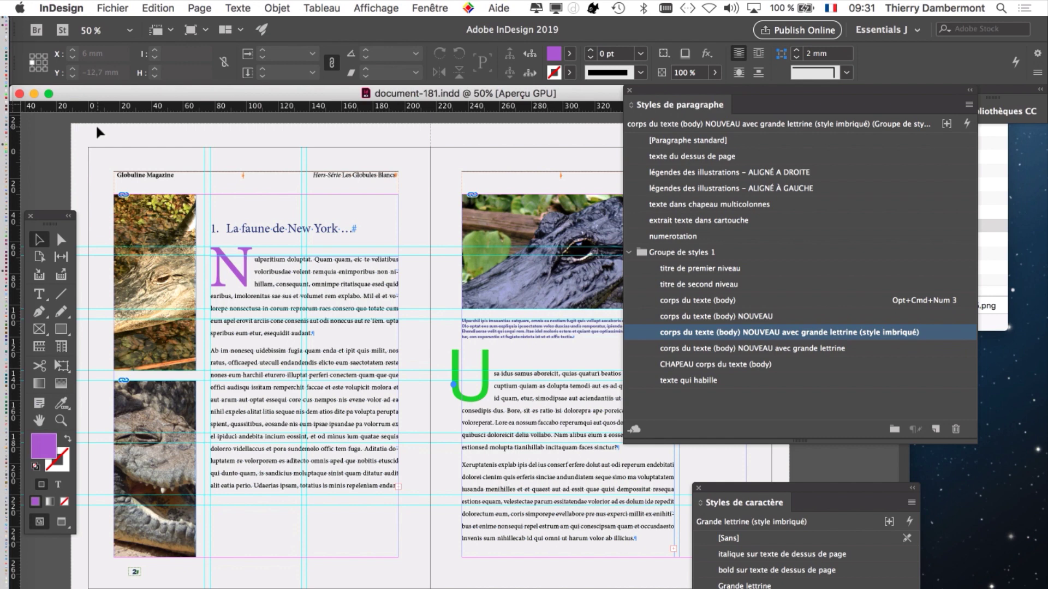
{"action": "left_click", "coordinate": [61, 521]}
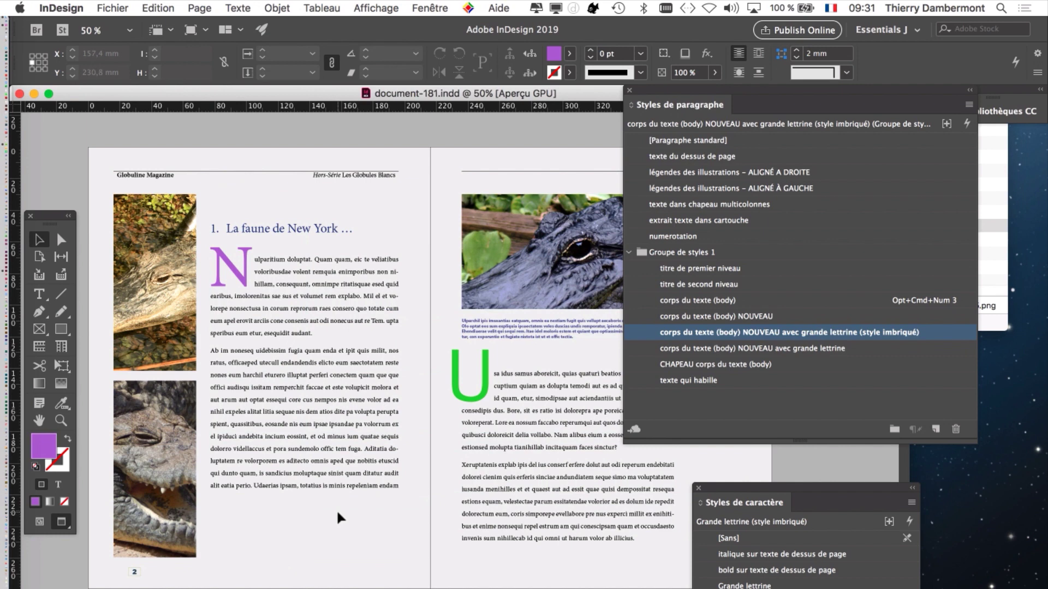
Look through the following spreads and examine the vintage car photos on page 8 up close
{"action": "key", "text": "super+minus"}
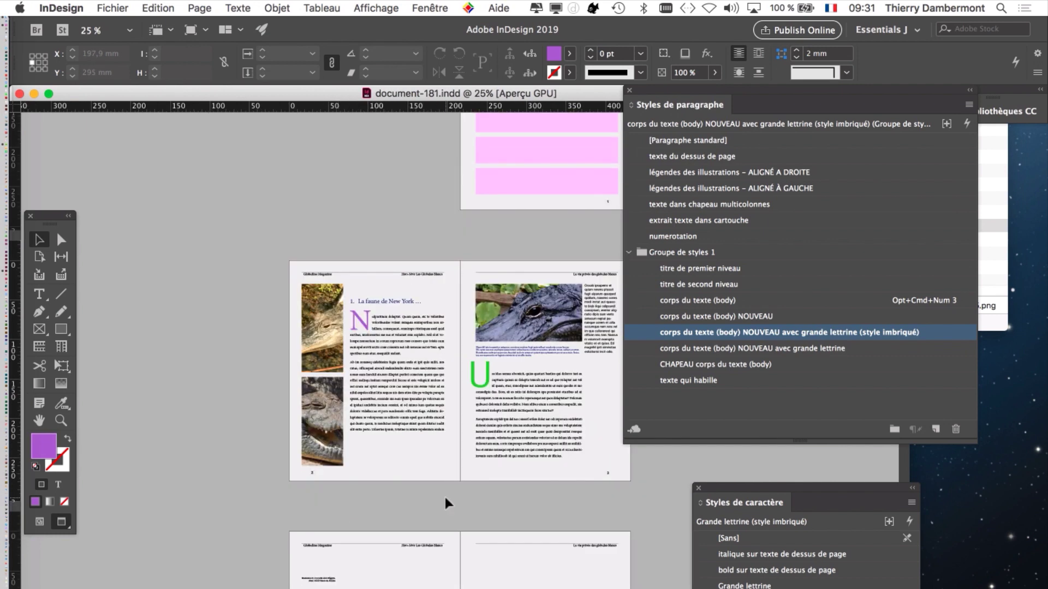
{"action": "scroll", "coordinate": [444, 494], "scroll_direction": "down", "scroll_amount": 8}
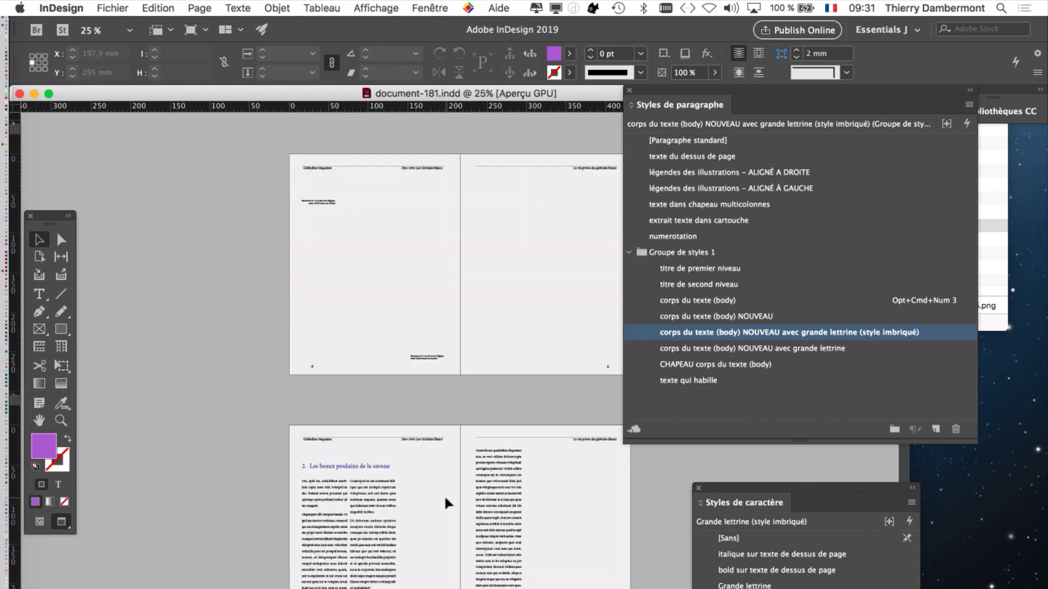
{"action": "scroll", "coordinate": [443, 494], "scroll_direction": "down", "scroll_amount": 5}
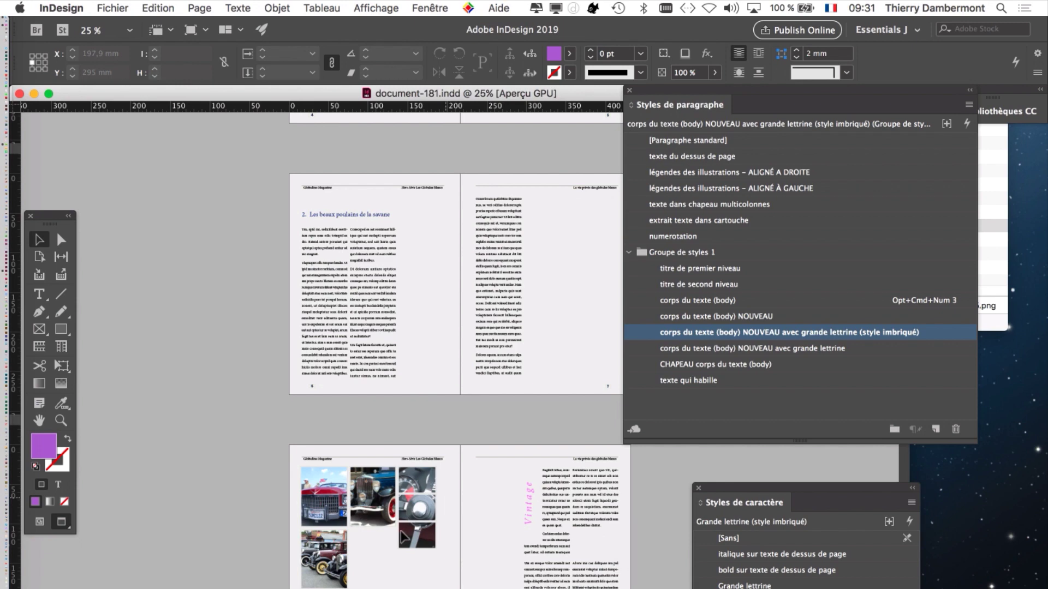
{"action": "scroll", "coordinate": [397, 528], "scroll_direction": "down", "scroll_amount": 3}
{"action": "key", "text": "super+equal"}
{"action": "key", "text": "super+equal"}
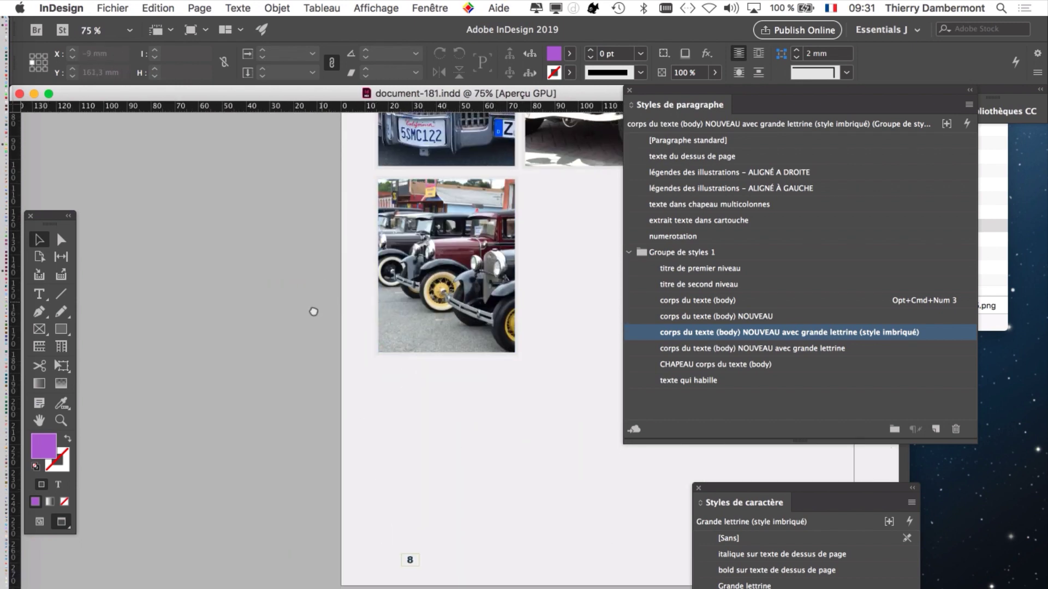
{"action": "left_click_drag", "start_coordinate": [314, 311], "coordinate": [168, 510]}
{"action": "key", "text": "super+equal"}
{"action": "key", "text": "super+equal"}
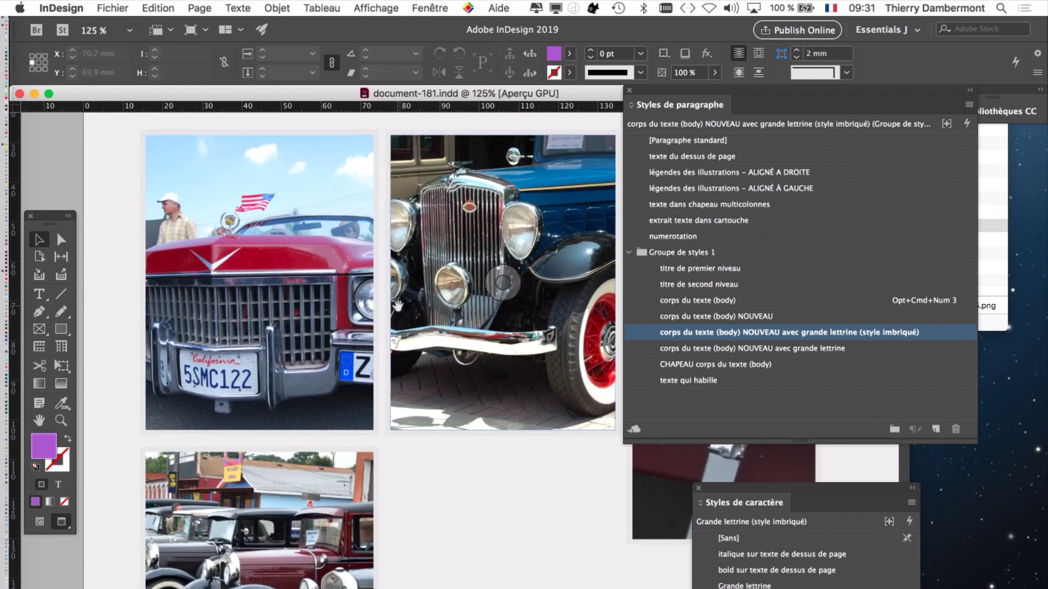
{"action": "left_click_drag", "start_coordinate": [398, 305], "coordinate": [431, 392]}
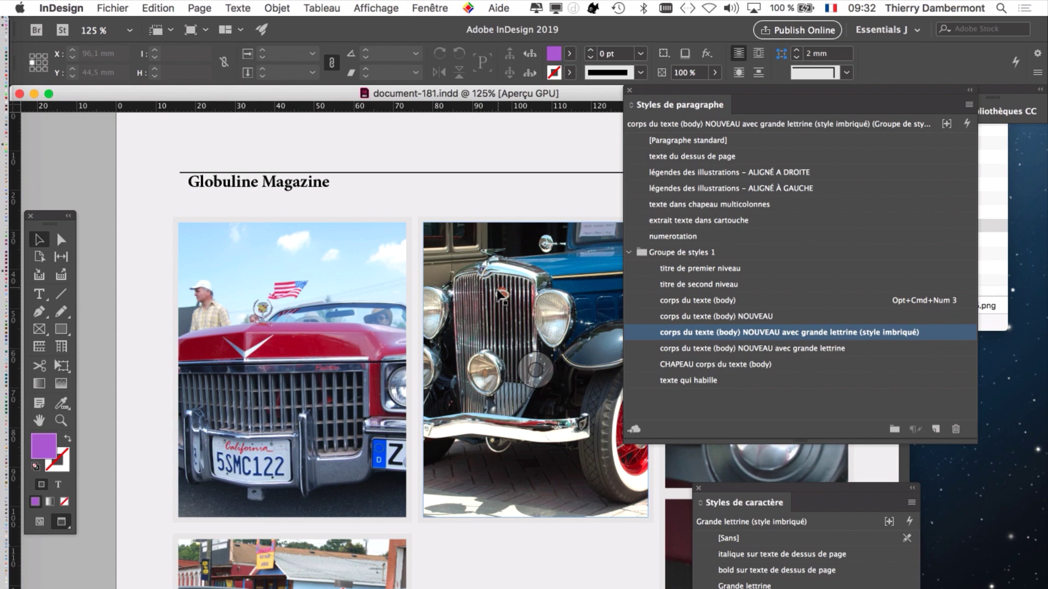
{"action": "key", "text": "super+minus"}
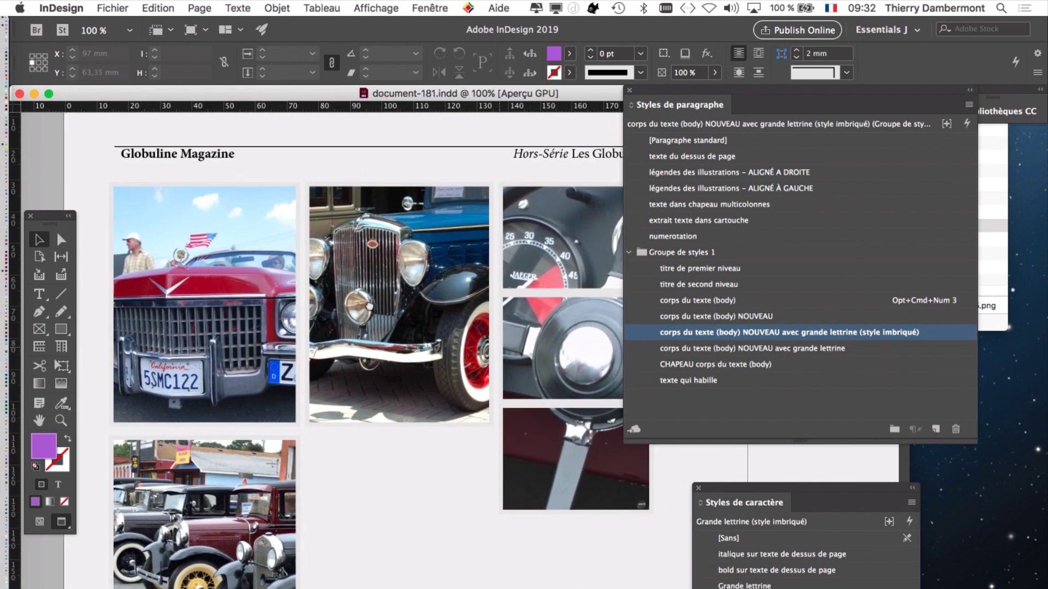
{"action": "left_click_drag", "start_coordinate": [371, 298], "coordinate": [409, 343]}
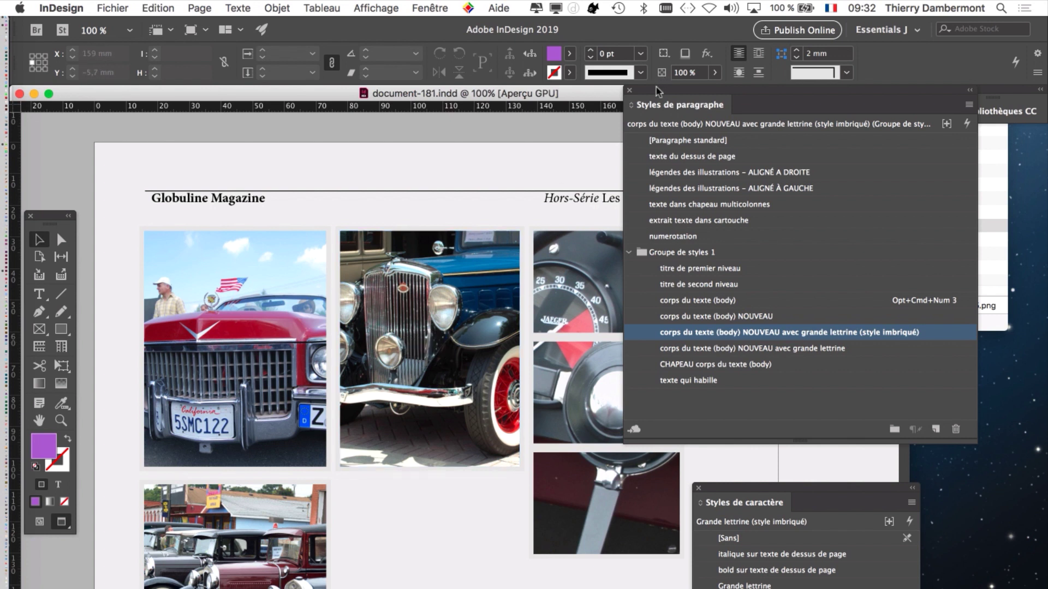
Move the paragraph styles aside and display the layers (Calques) over the car photos on page 8
{"action": "left_click_drag", "start_coordinate": [665, 93], "coordinate": [805, 131]}
{"action": "left_click", "coordinate": [431, 7]}
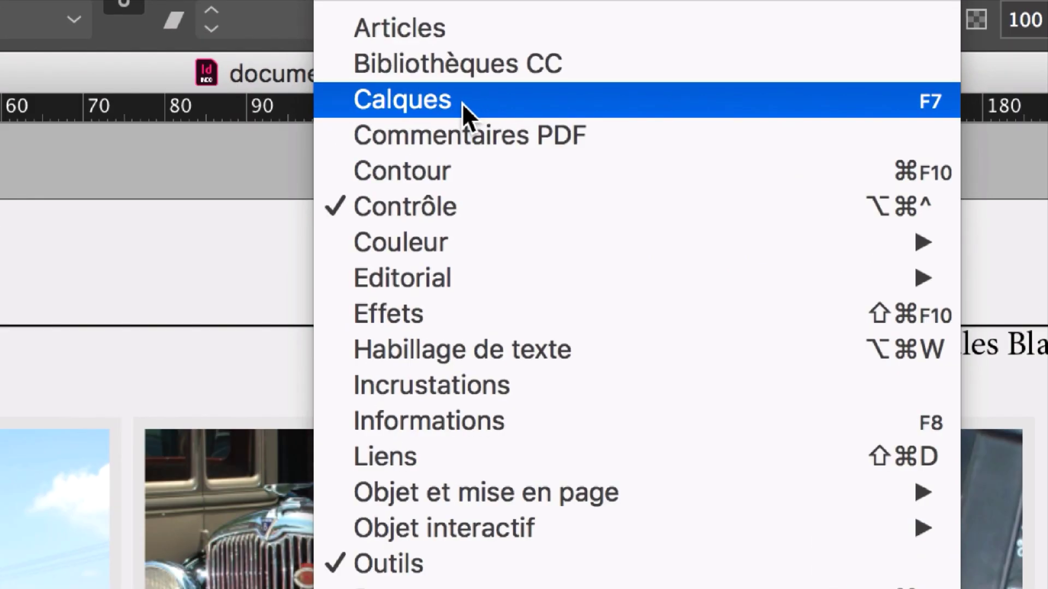
{"action": "left_click", "coordinate": [462, 102]}
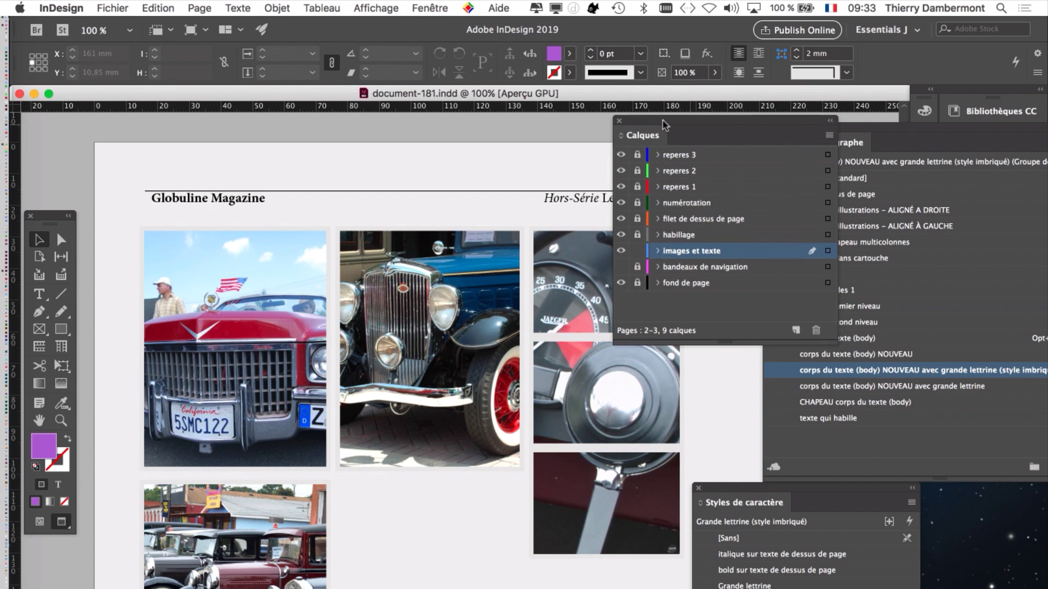
{"action": "left_click_drag", "start_coordinate": [696, 131], "coordinate": [536, 127]}
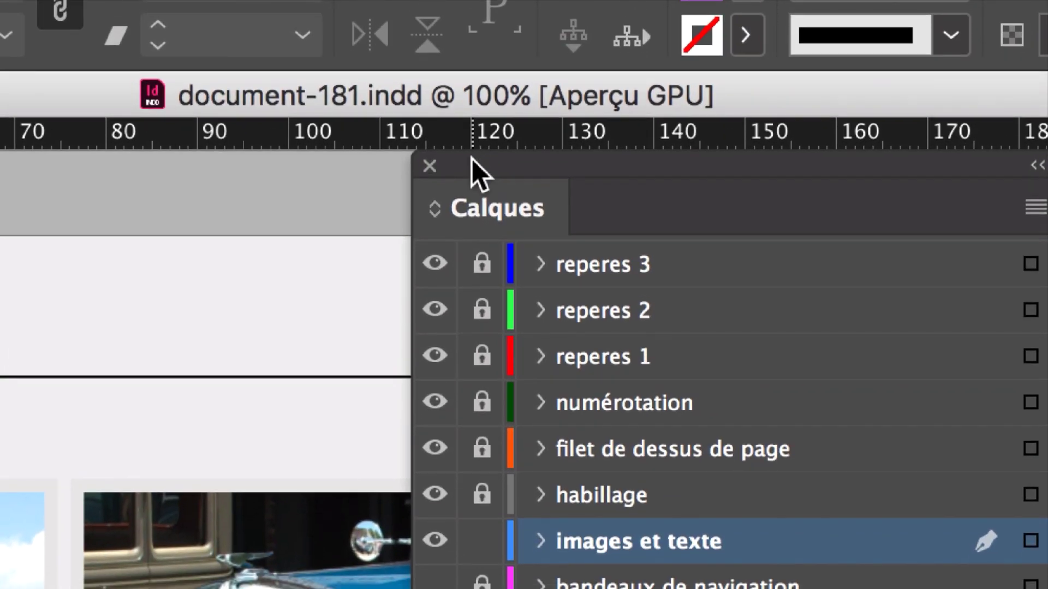
{"action": "left_click_drag", "start_coordinate": [471, 159], "coordinate": [36, 186]}
{"action": "left_click_drag", "start_coordinate": [358, 165], "coordinate": [348, 169]}
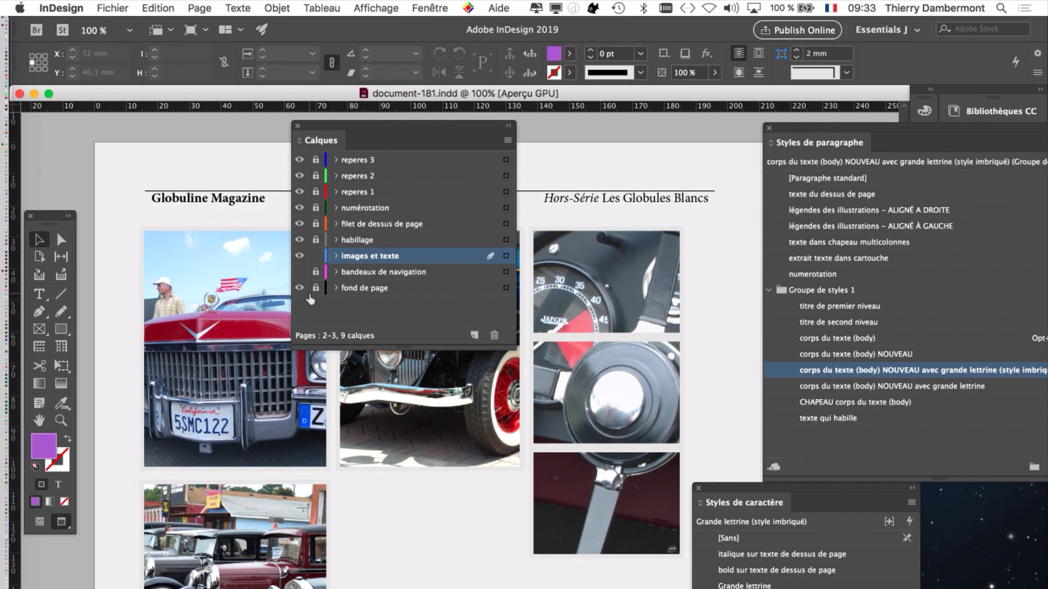
Hide and show the "fond de page" layer repeatedly to compare the car photo page with and without its background
{"action": "left_click", "coordinate": [301, 292]}
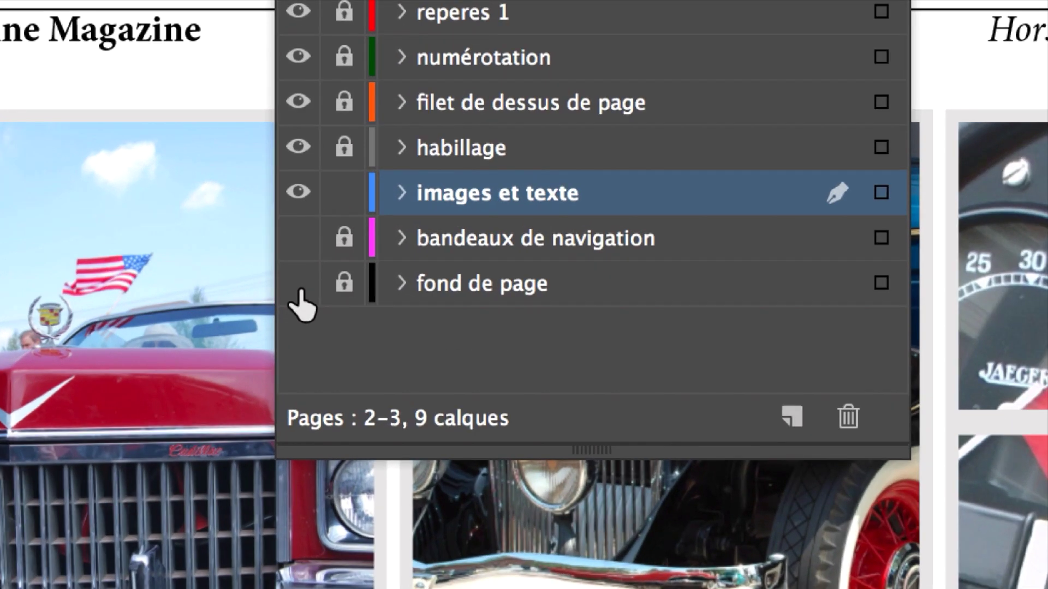
{"action": "left_click", "coordinate": [300, 292]}
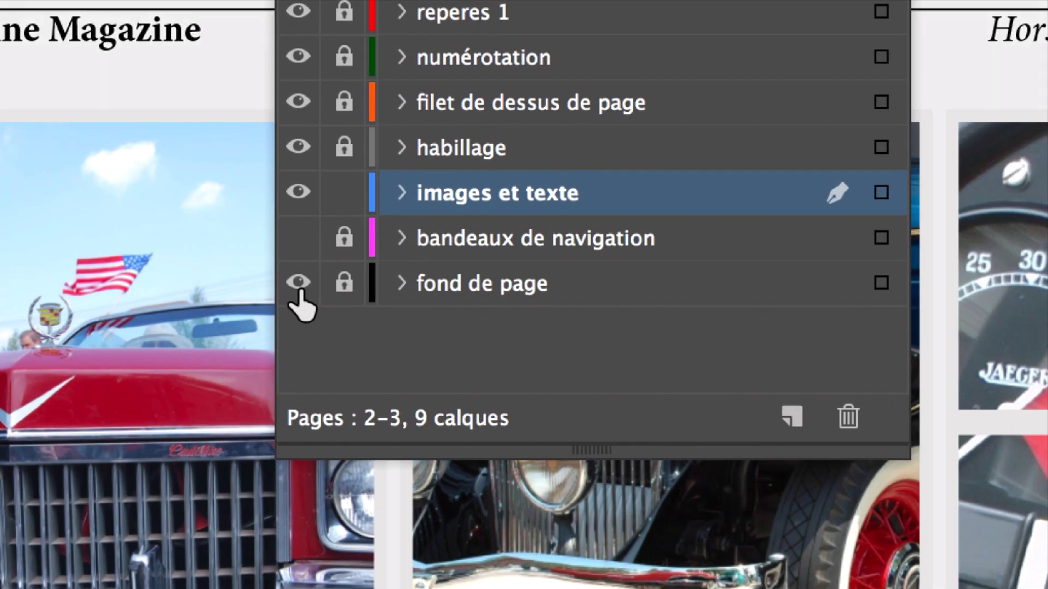
{"action": "left_click", "coordinate": [300, 292]}
{"action": "left_click", "coordinate": [301, 292]}
{"action": "left_click", "coordinate": [301, 292]}
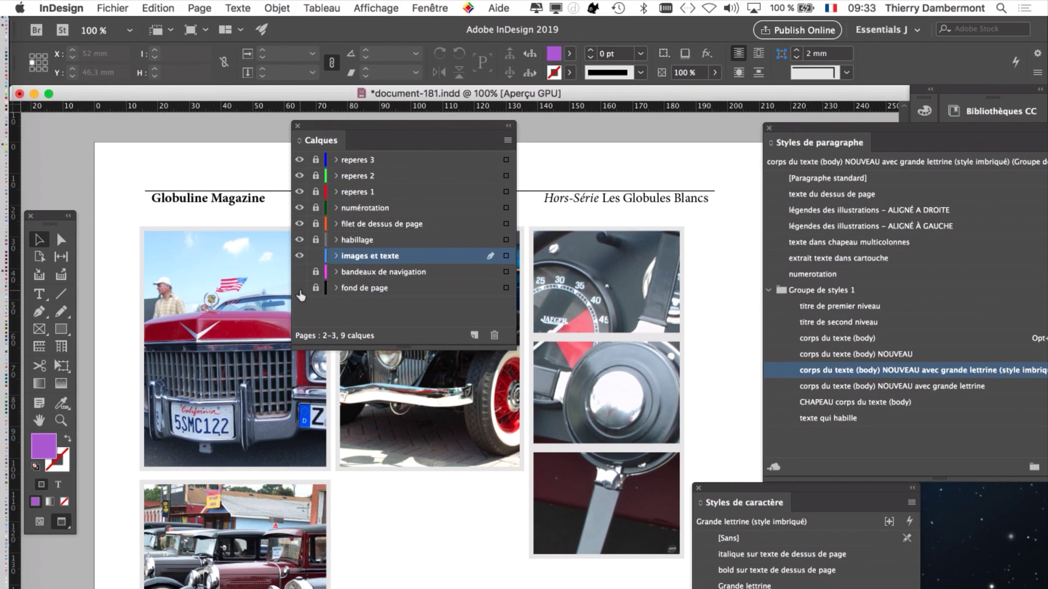
{"action": "left_click", "coordinate": [300, 292]}
Examine the giraffe photos on the "Les animaux d'Afrique" page, with the layers list moved off the text columns
{"action": "scroll", "coordinate": [344, 414], "scroll_direction": "down", "scroll_amount": 2}
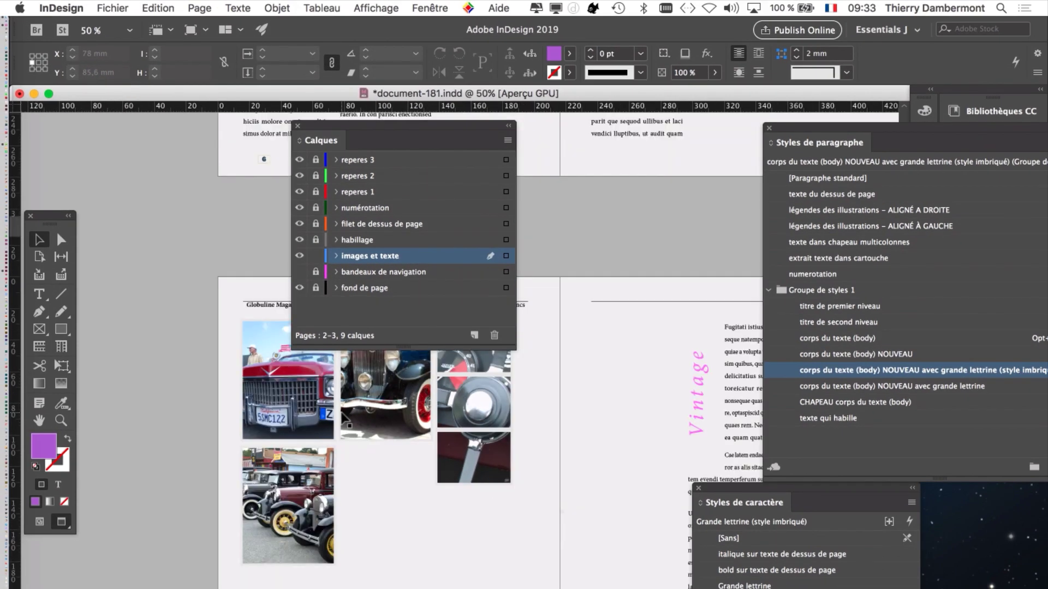
{"action": "scroll", "coordinate": [572, 491], "scroll_direction": "down", "scroll_amount": 10}
{"action": "scroll", "coordinate": [572, 492], "scroll_direction": "right", "scroll_amount": 3}
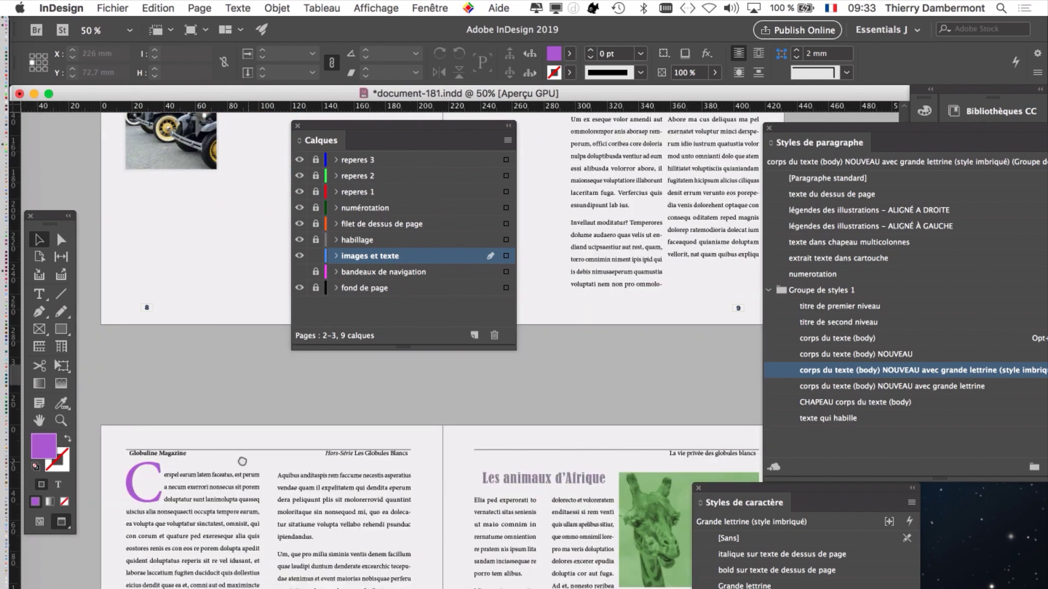
{"action": "scroll", "coordinate": [241, 462], "scroll_direction": "up", "scroll_amount": 2}
{"action": "scroll", "coordinate": [293, 548], "scroll_direction": "down", "scroll_amount": 6}
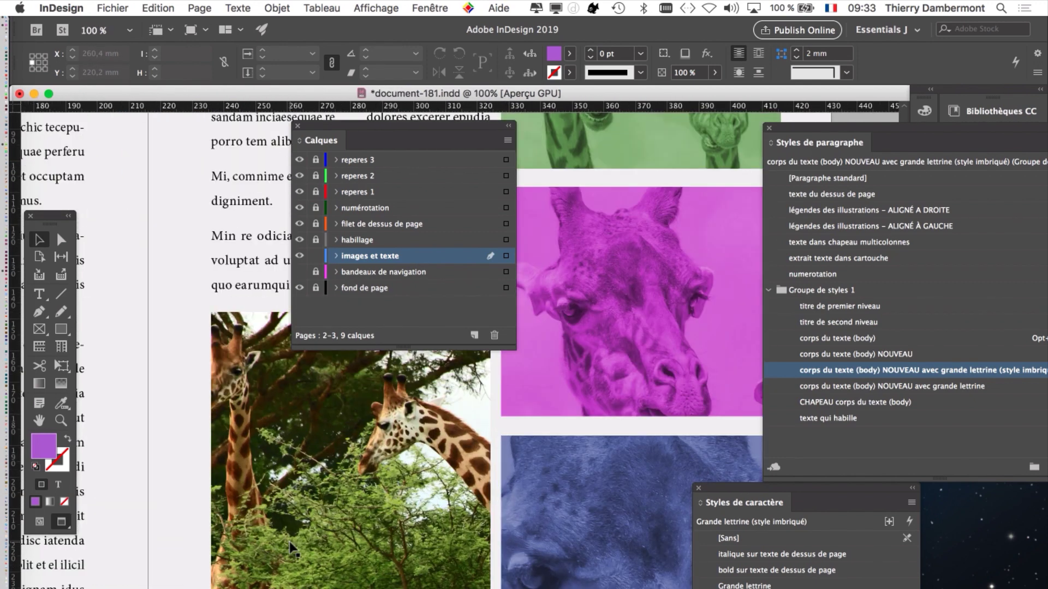
{"action": "left_click_drag", "start_coordinate": [349, 127], "coordinate": [595, 181]}
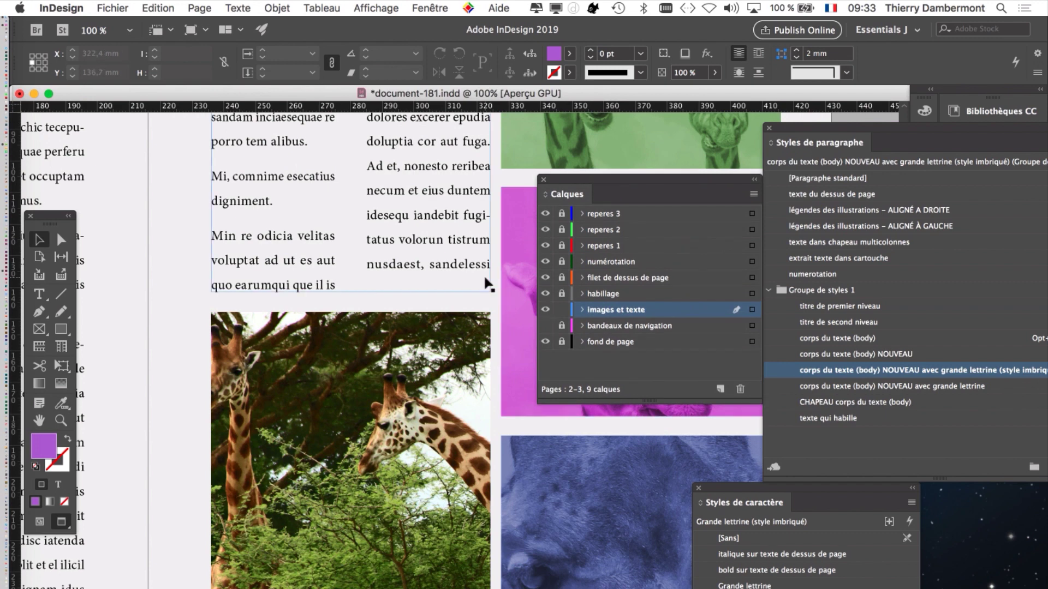
{"action": "scroll", "coordinate": [423, 363], "scroll_direction": "down", "scroll_amount": 4}
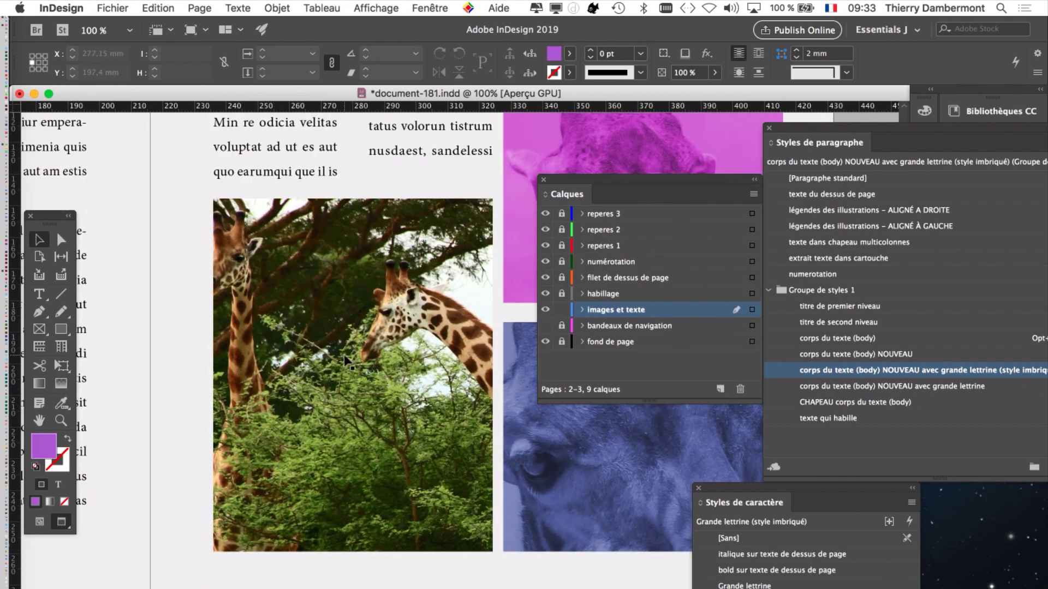
{"action": "scroll", "coordinate": [345, 360], "scroll_direction": "up", "scroll_amount": 1}
{"action": "scroll", "coordinate": [349, 376], "scroll_direction": "down", "scroll_amount": 1}
{"action": "scroll", "coordinate": [502, 361], "scroll_direction": "down", "scroll_amount": 1}
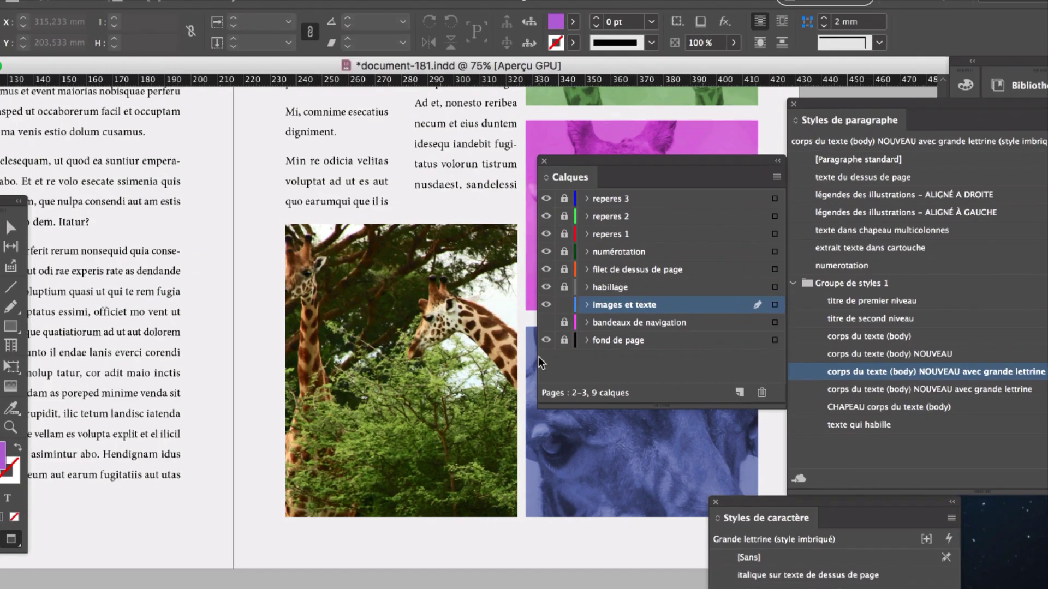
Toggle the "fond de page" layer repeatedly to compare the giraffe page with and without its background, ending with it hidden
{"action": "left_click", "coordinate": [545, 340]}
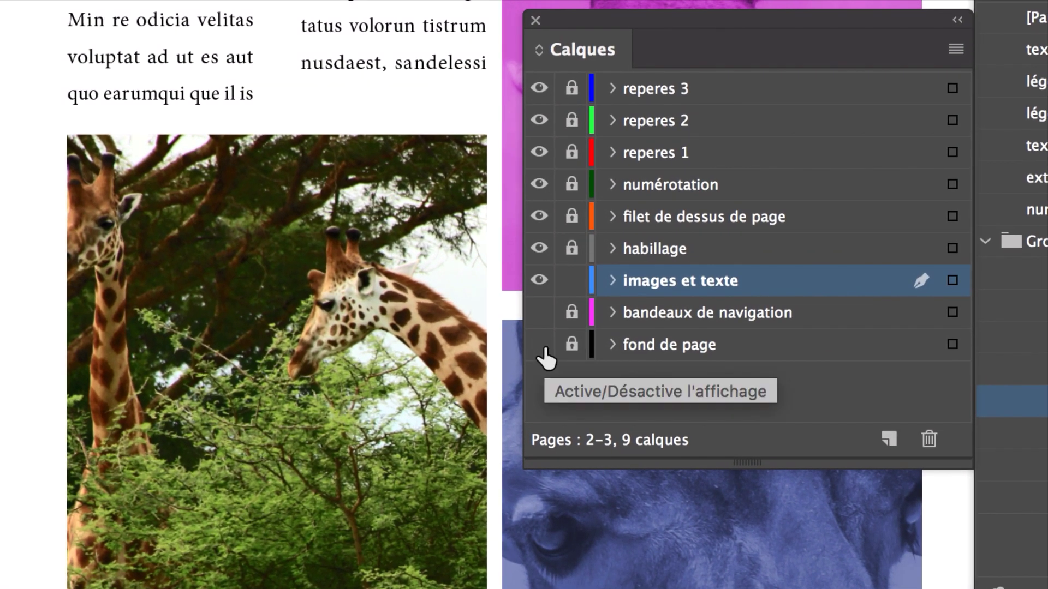
{"action": "left_click", "coordinate": [540, 345]}
{"action": "left_click", "coordinate": [540, 345]}
{"action": "left_click", "coordinate": [540, 345]}
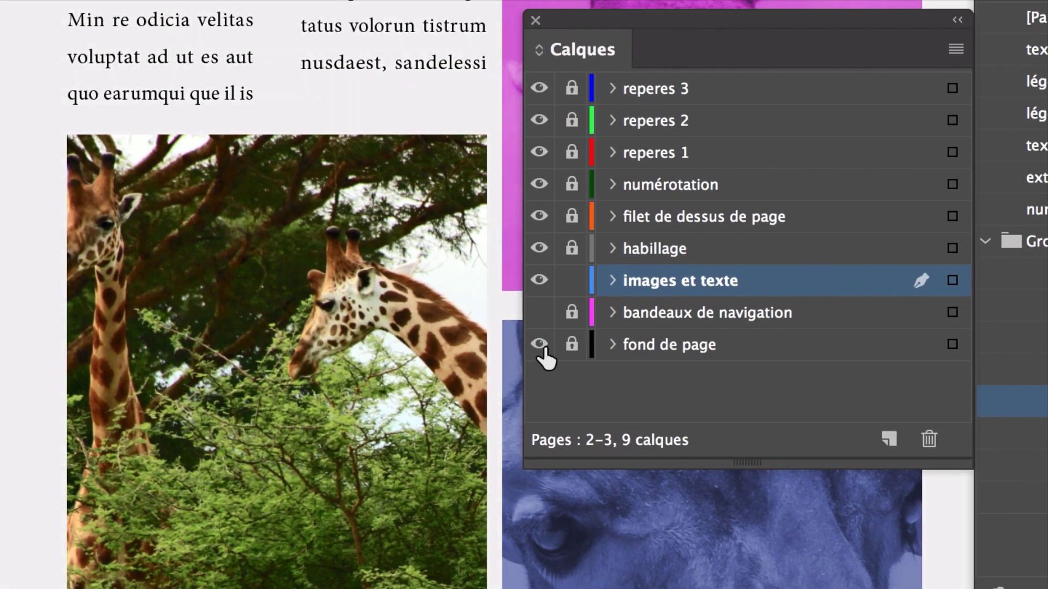
{"action": "left_click", "coordinate": [540, 345]}
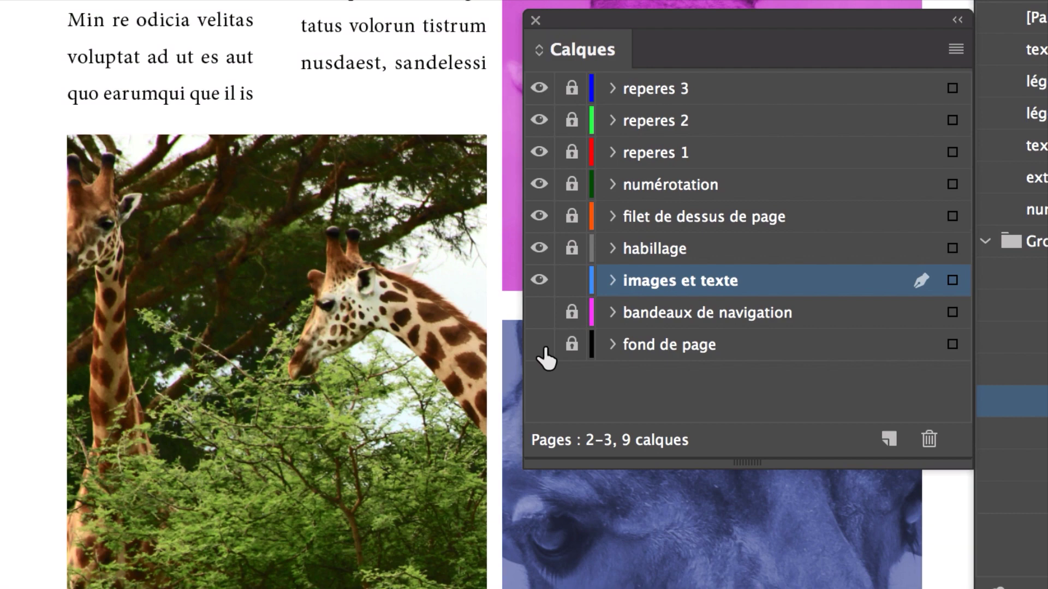
Show the "fond de page" layer again and return to the spread with the vintage car photos
{"action": "left_click", "coordinate": [540, 345]}
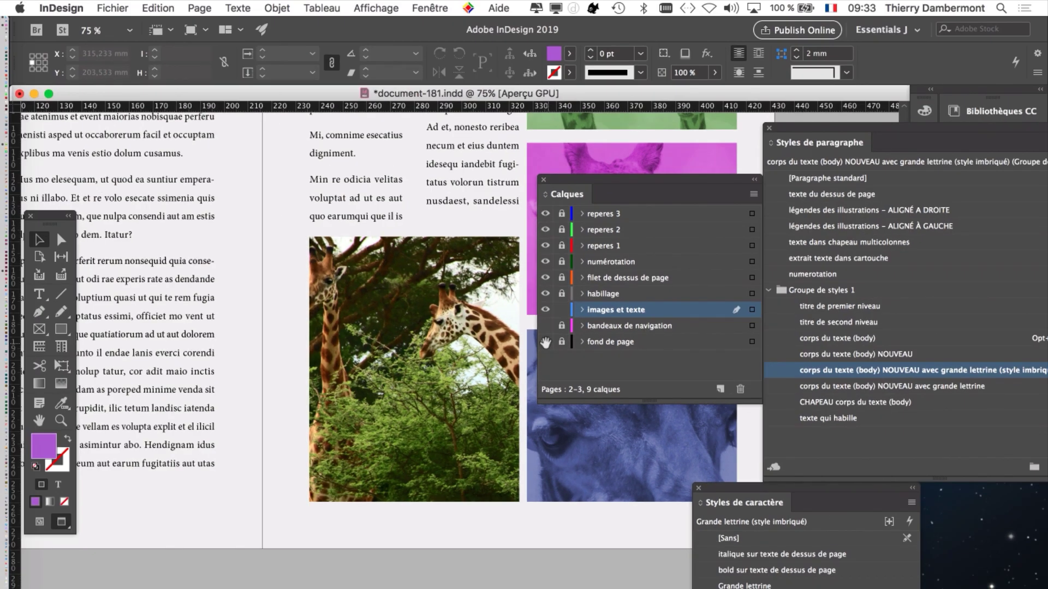
{"action": "scroll", "coordinate": [228, 24], "scroll_direction": "up", "scroll_amount": 10}
{"action": "scroll", "coordinate": [388, 255], "scroll_direction": "down", "scroll_amount": 2}
{"action": "scroll", "coordinate": [388, 255], "scroll_direction": "down", "scroll_amount": 5}
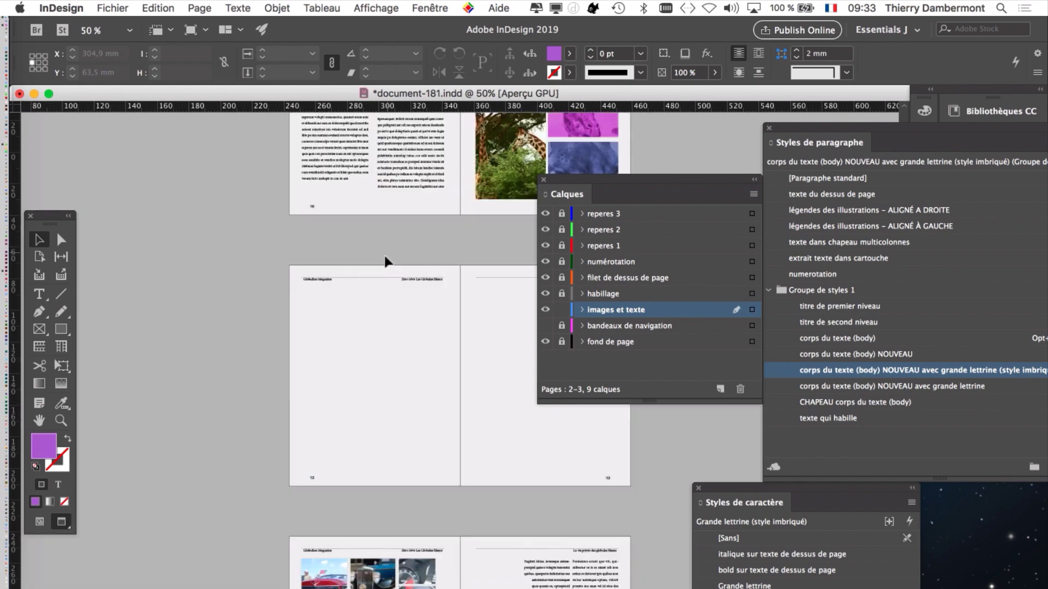
{"action": "left_click_drag", "start_coordinate": [432, 445], "coordinate": [349, 241]}
{"action": "scroll", "coordinate": [349, 241], "scroll_direction": "up", "scroll_amount": 5}
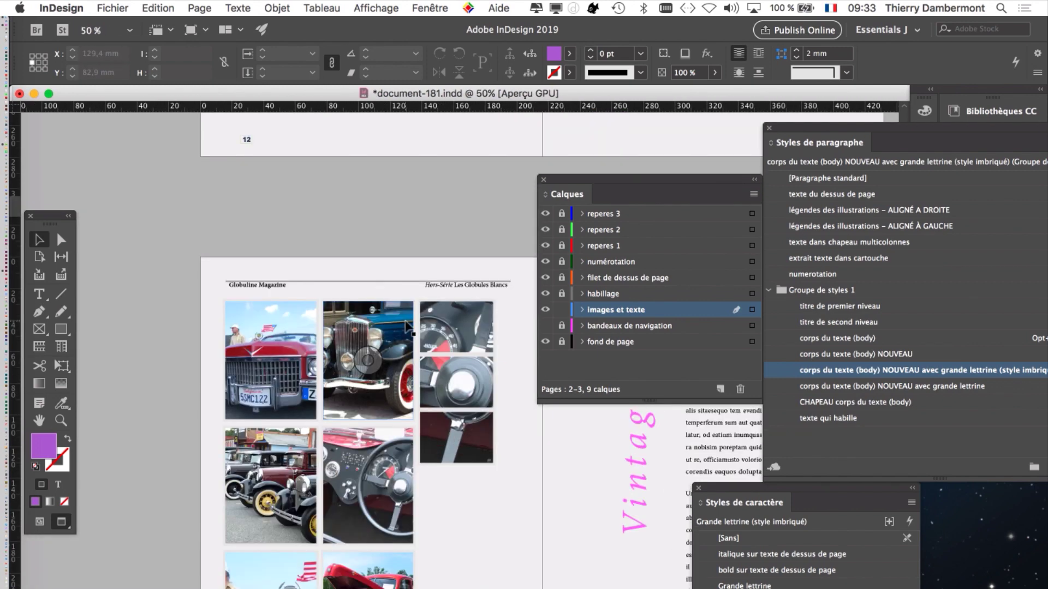
Move the character styles up over the pages, shorten the document window and go to page 2
{"action": "left_click_drag", "start_coordinate": [717, 489], "coordinate": [261, 98]}
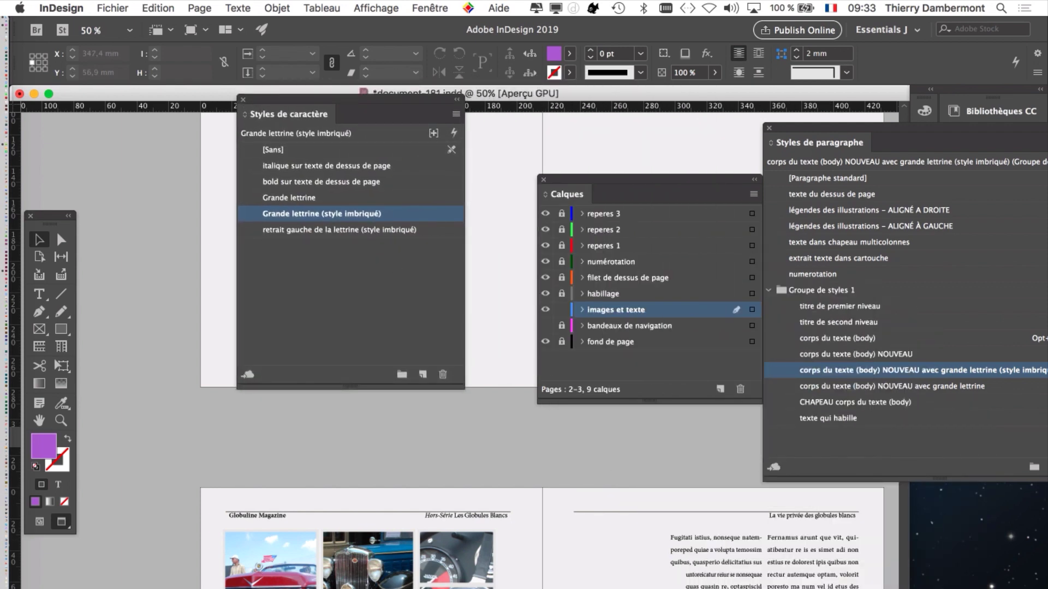
{"action": "left_click_drag", "start_coordinate": [102, 588], "coordinate": [102, 552]}
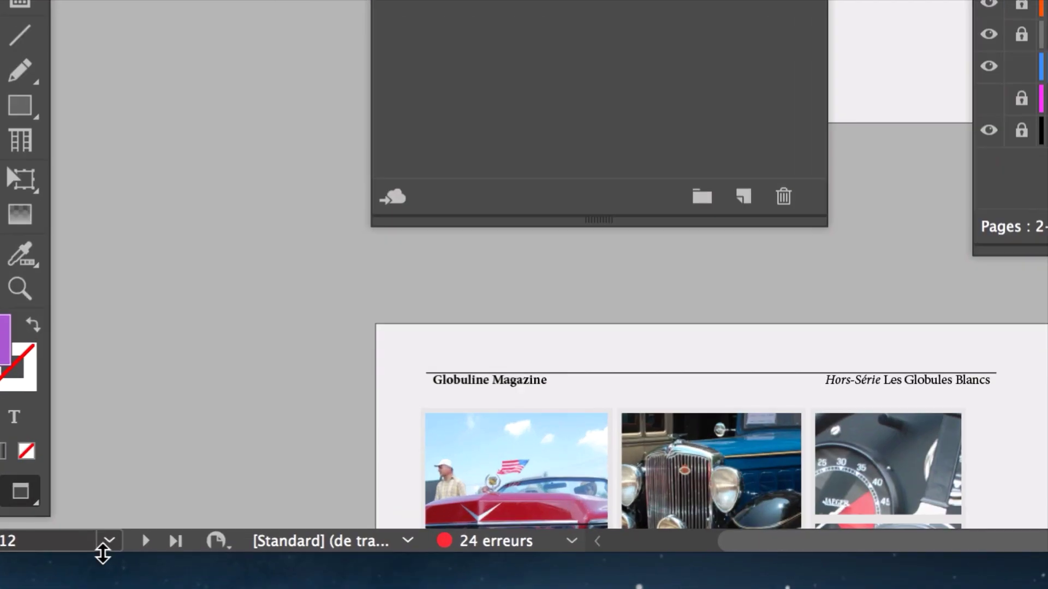
{"action": "left_click", "coordinate": [104, 548]}
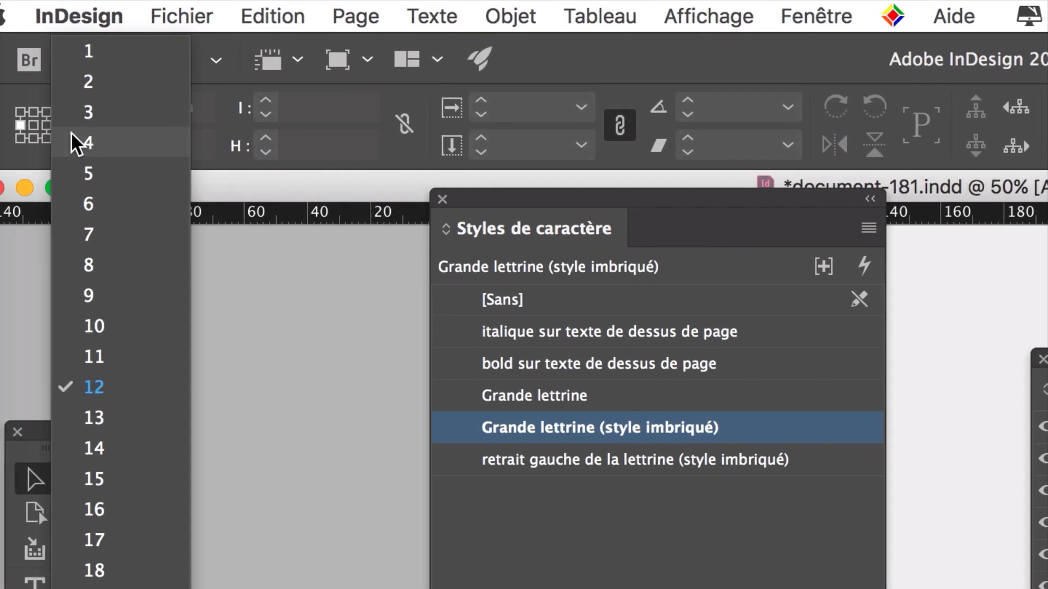
{"action": "left_click", "coordinate": [107, 87]}
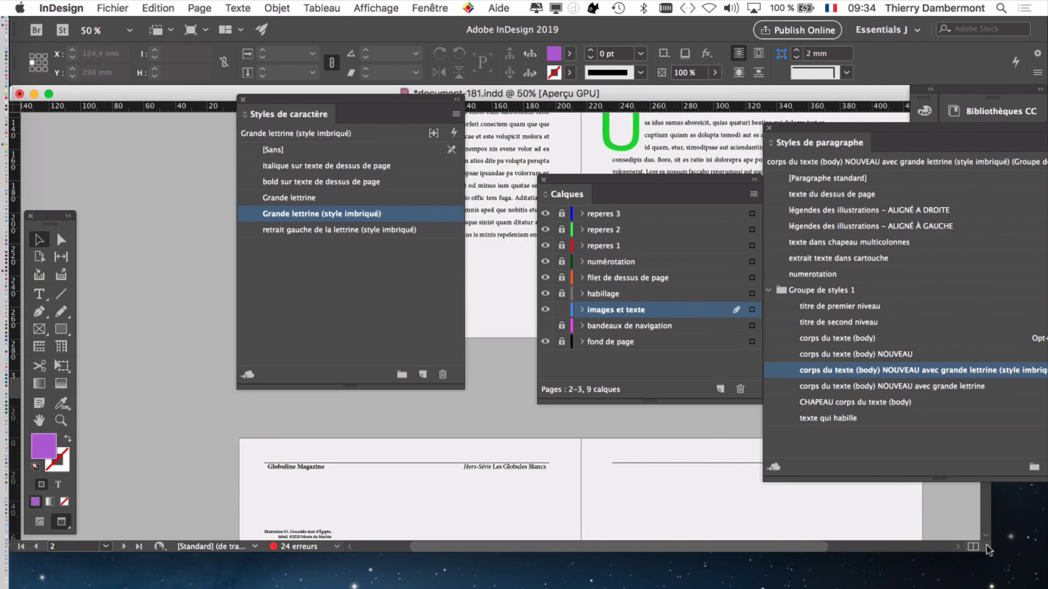
Move the layers list below the page 2-3 spread and place the character styles between the two drop caps
{"action": "scroll", "coordinate": [603, 417], "scroll_direction": "up", "scroll_amount": 3}
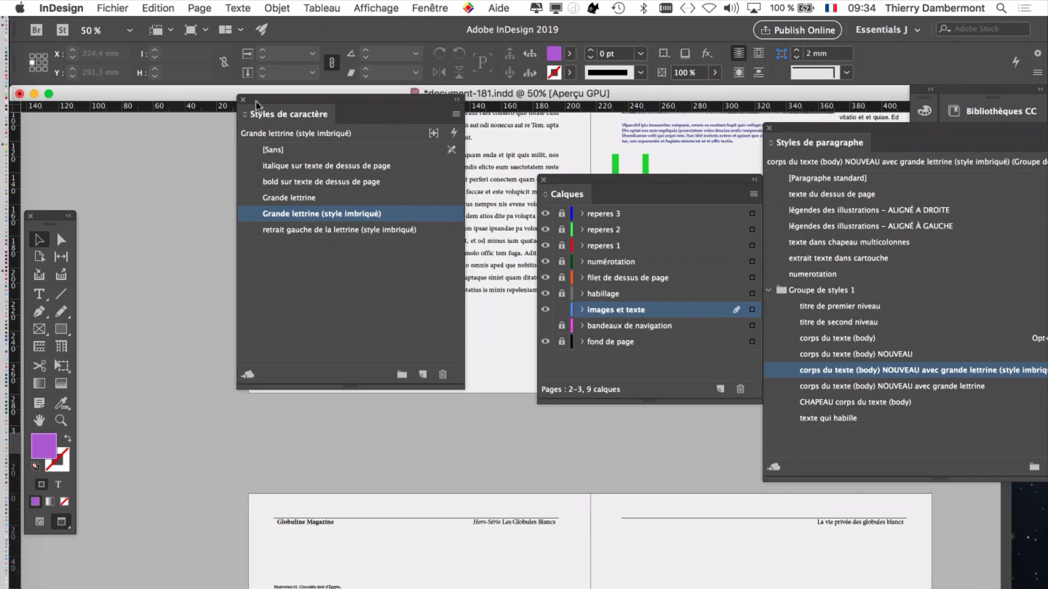
{"action": "left_click_drag", "start_coordinate": [275, 106], "coordinate": [166, 322]}
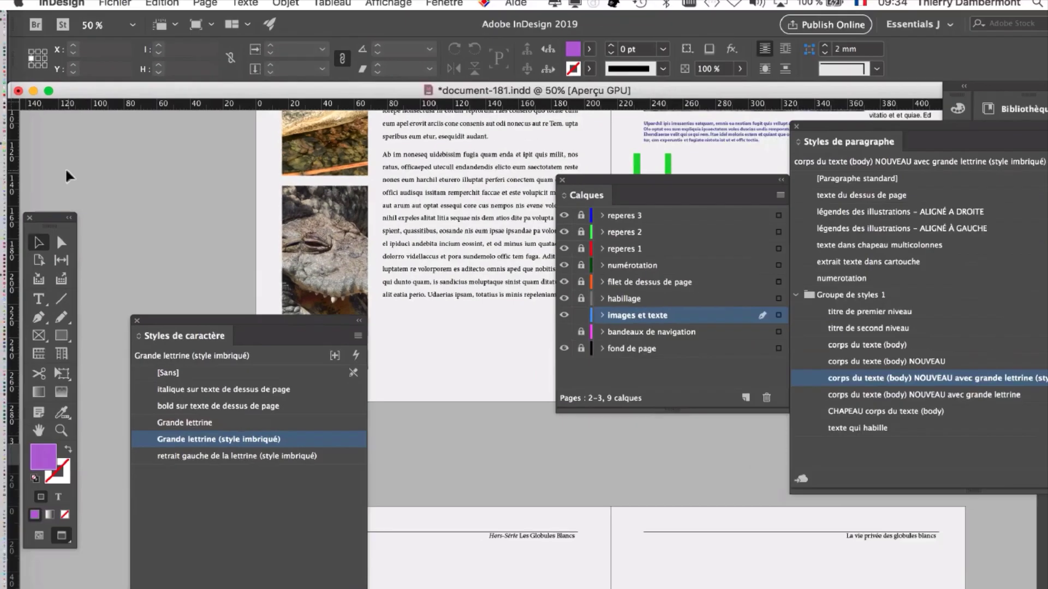
{"action": "scroll", "coordinate": [883, 169], "scroll_direction": "up", "scroll_amount": 3}
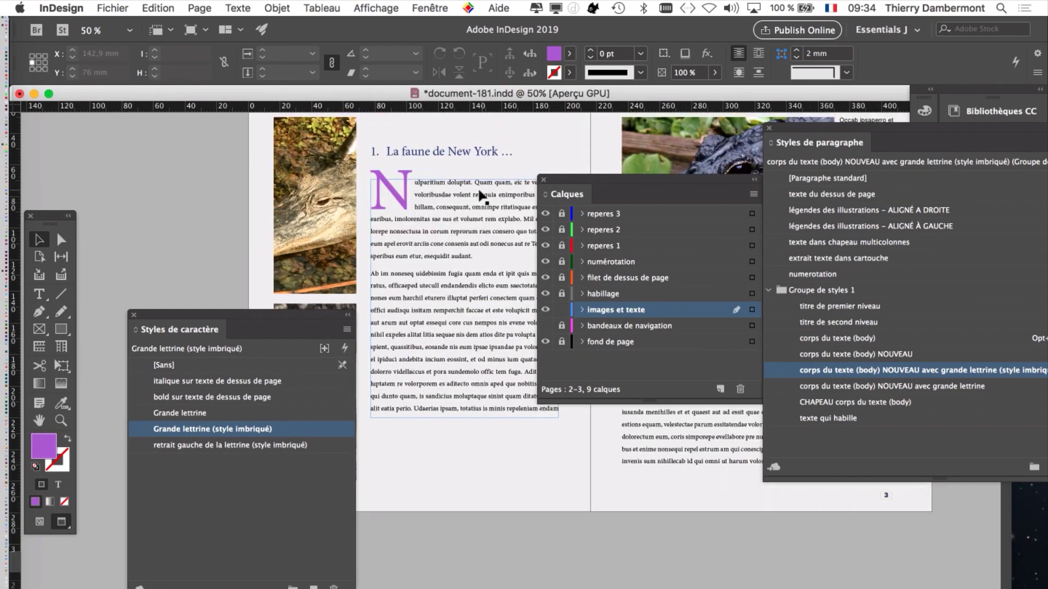
{"action": "left_click_drag", "start_coordinate": [563, 182], "coordinate": [514, 577]}
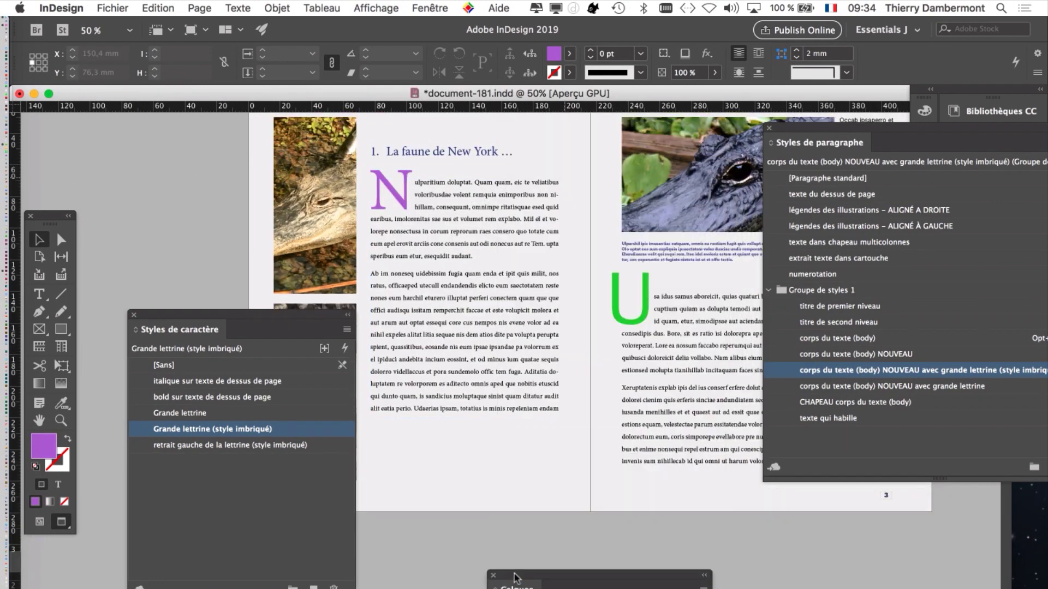
{"action": "left_click_drag", "start_coordinate": [320, 315], "coordinate": [681, 144]}
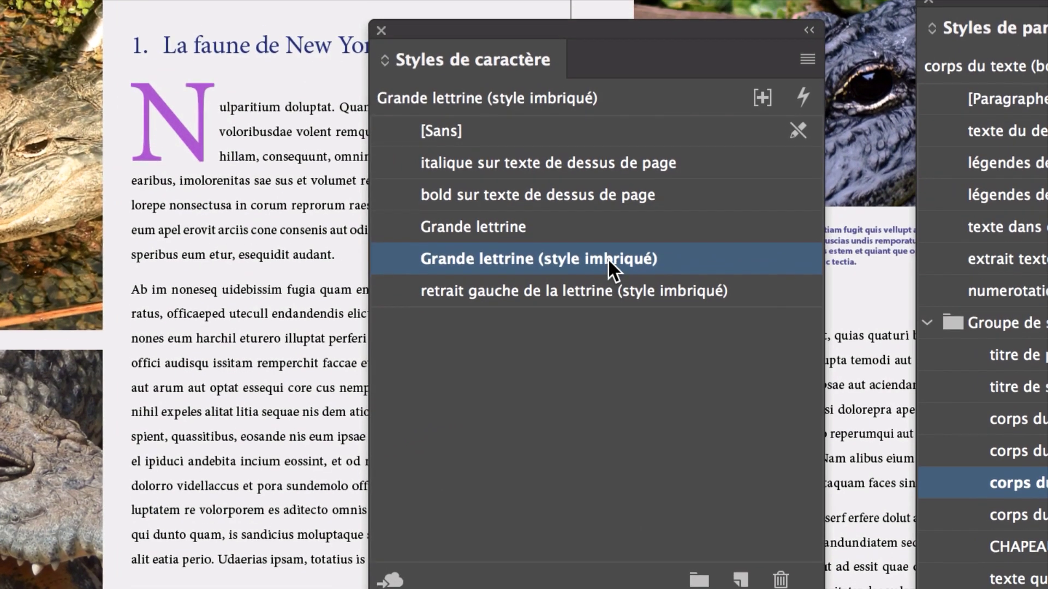
Duplicate the "Grande lettrine" character style
{"action": "left_click", "coordinate": [608, 230]}
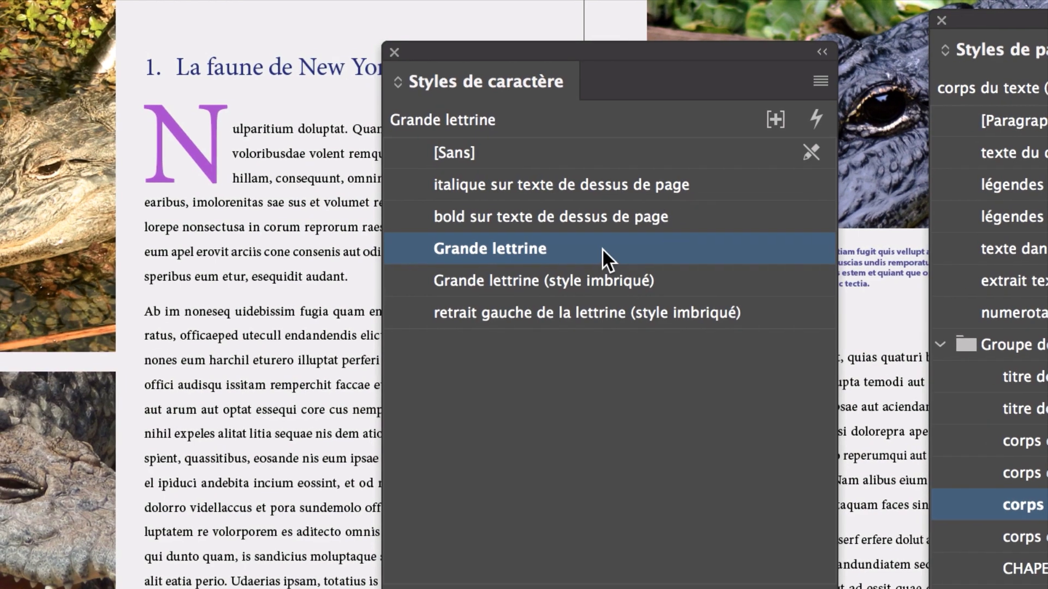
{"action": "left_click_drag", "start_coordinate": [601, 248], "coordinate": [602, 253]}
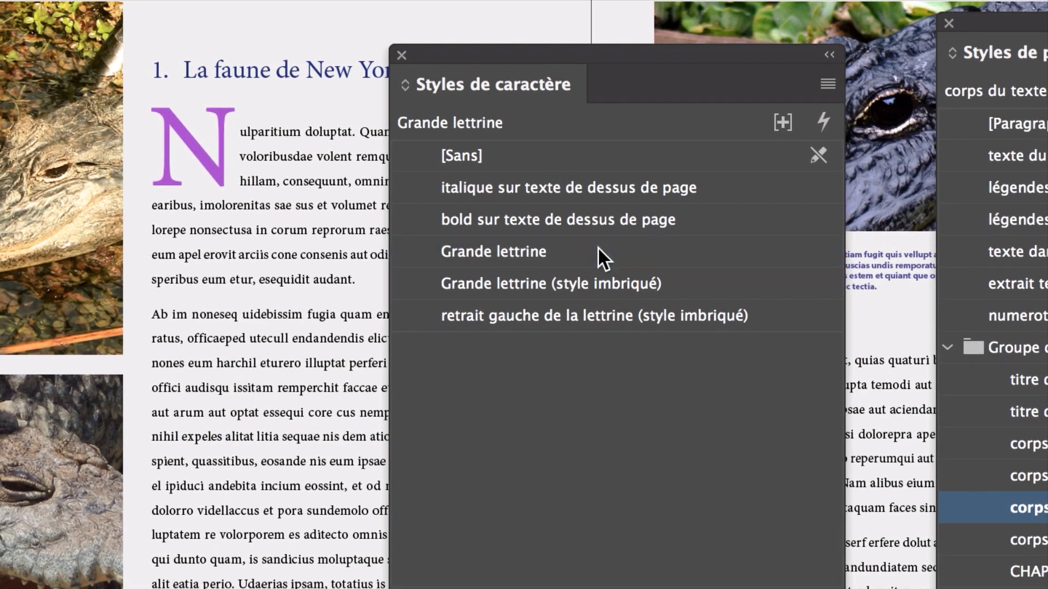
{"action": "right_click", "coordinate": [490, 6]}
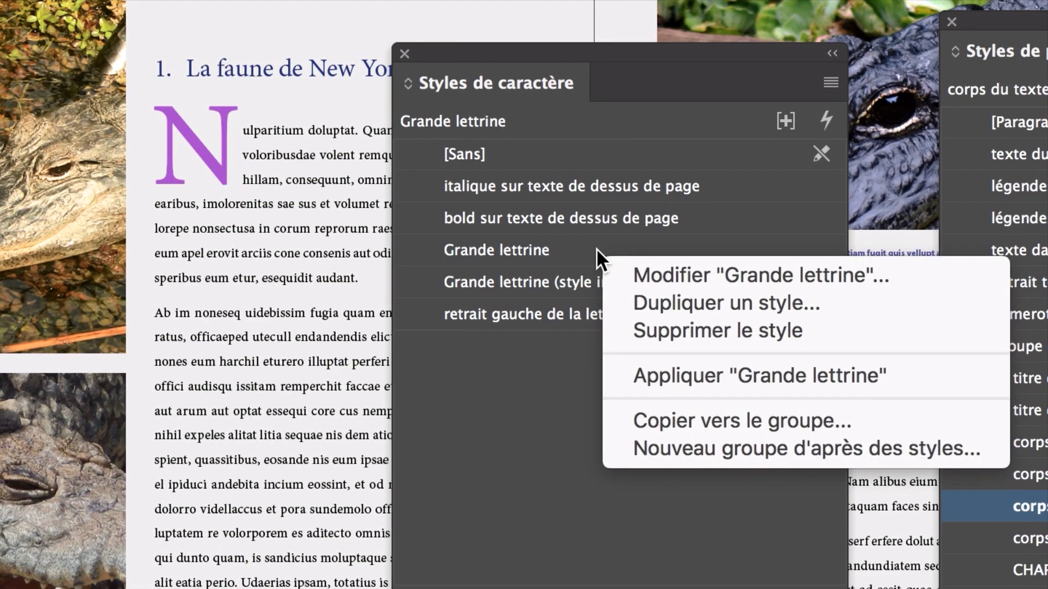
{"action": "left_click", "coordinate": [594, 247]}
{"action": "right_click", "coordinate": [595, 248]}
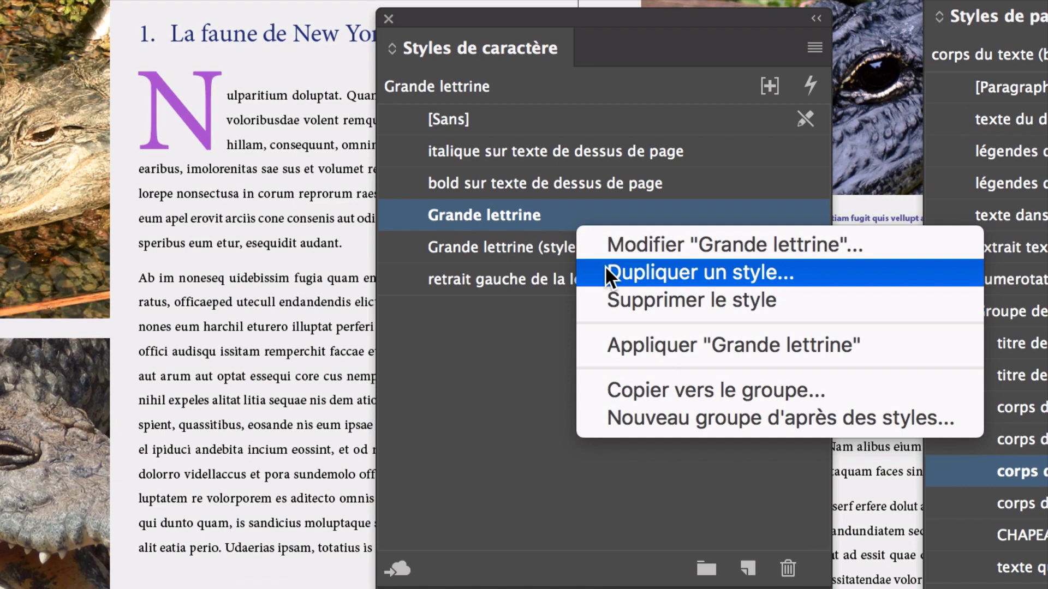
{"action": "left_click", "coordinate": [605, 265]}
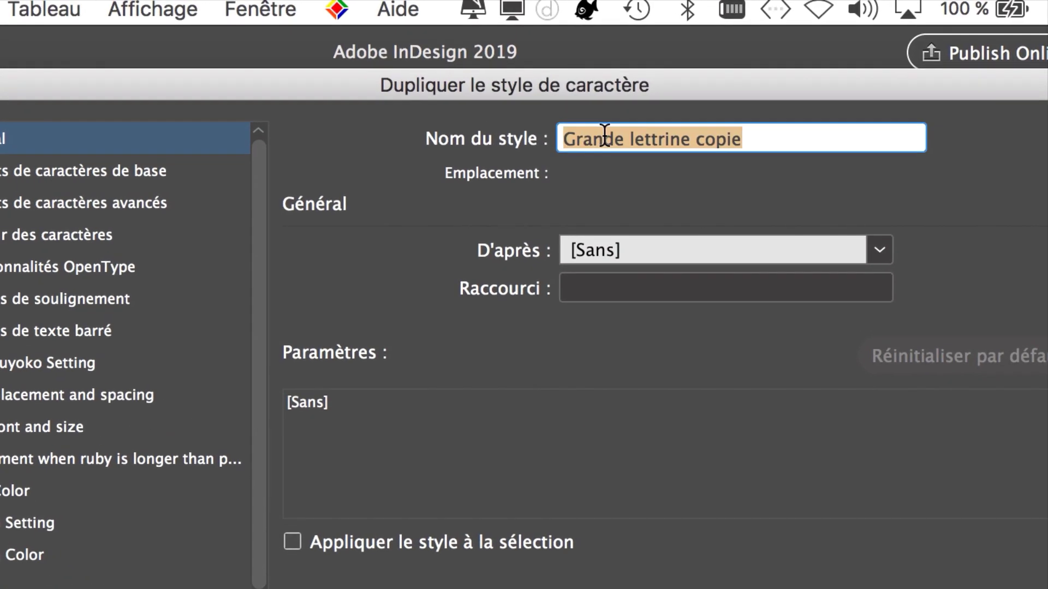
Name the duplicated character style "Petite lettrine (enfant de Grande lettrine)"
{"action": "left_click_drag", "start_coordinate": [628, 35], "coordinate": [614, 32]}
{"action": "double_click", "coordinate": [606, 138]}
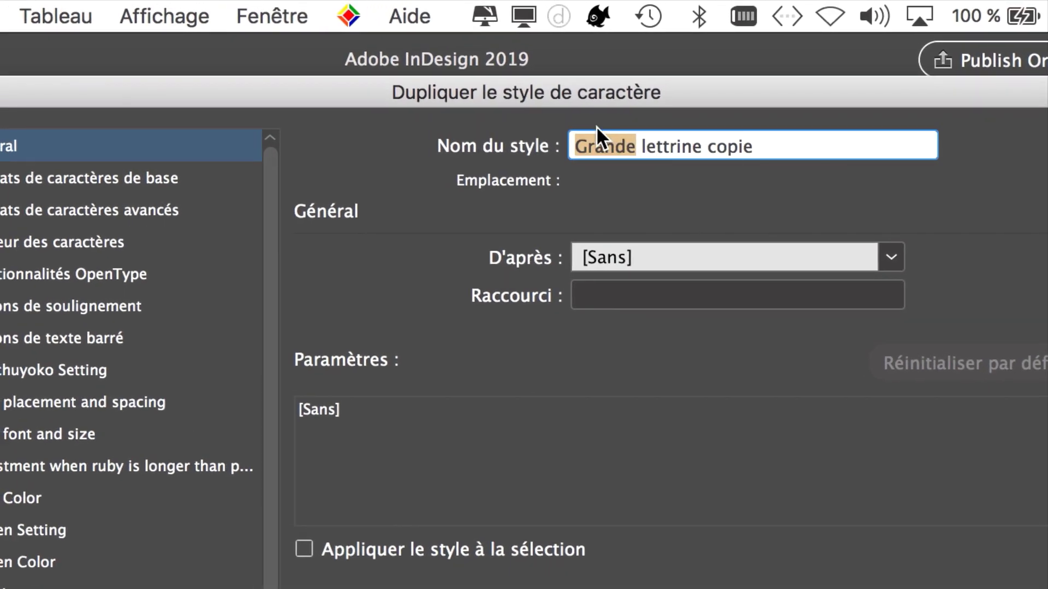
{"action": "type", "text": "Petite"}
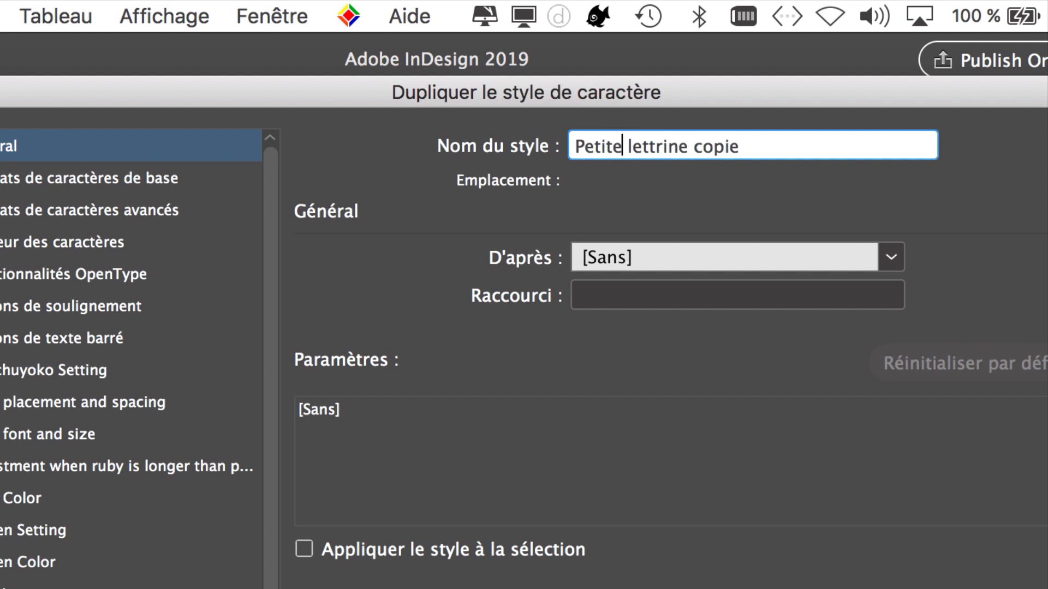
{"action": "double_click", "coordinate": [718, 146]}
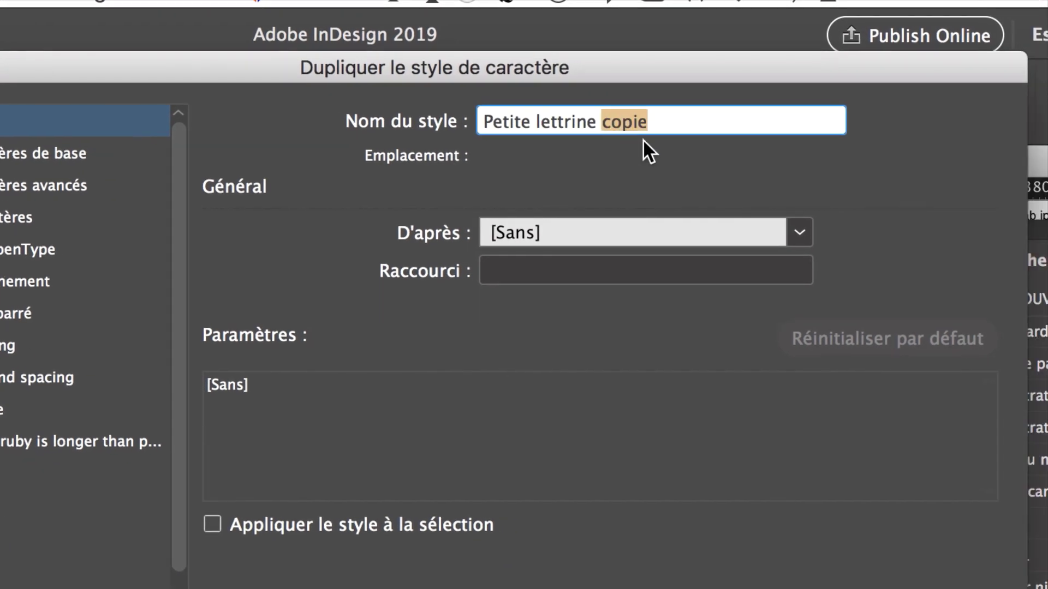
{"action": "type", "text": "(enfant "}
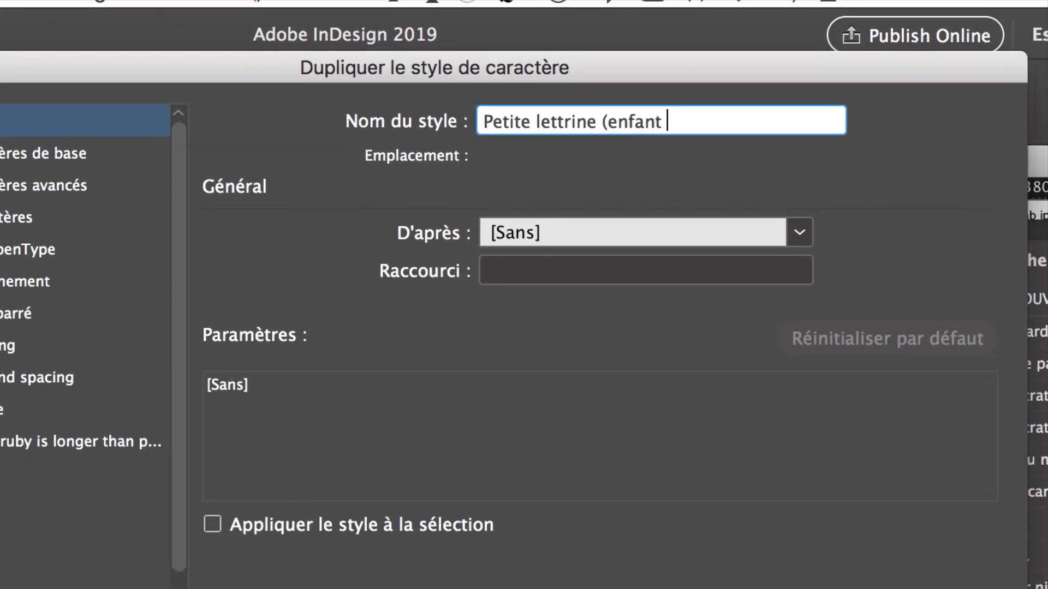
{"action": "type", "text": "de Grande lett"}
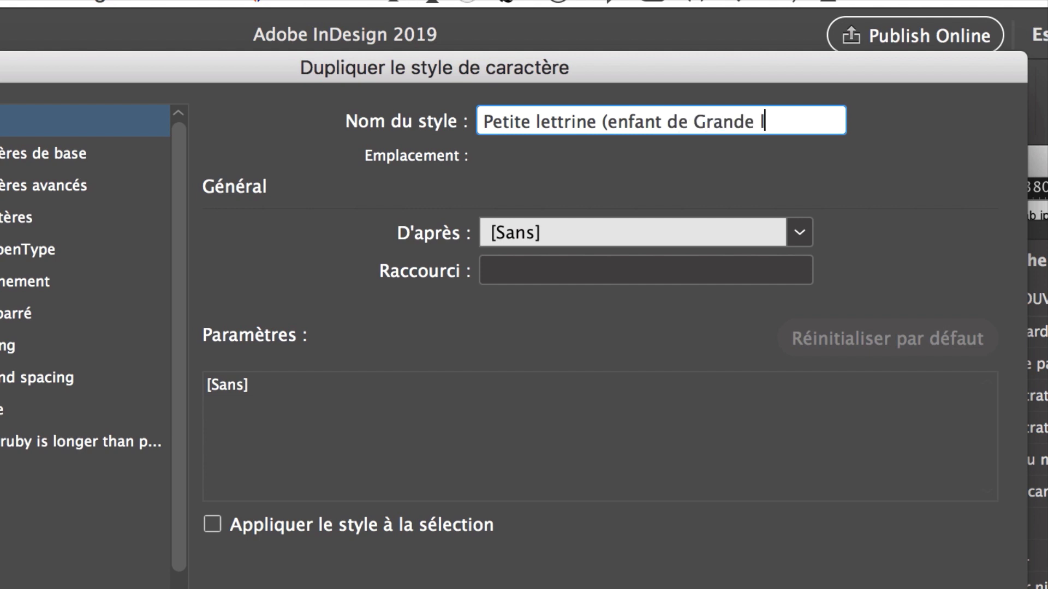
{"action": "type", "text": "rine)"}
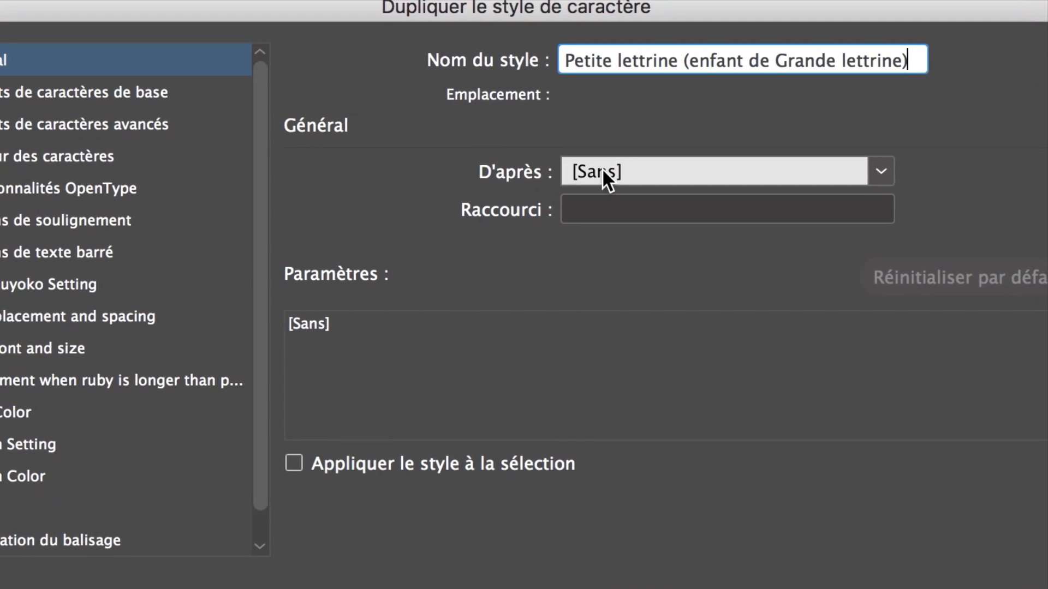
Base the new character style on "Grande lettrine" and create it
{"action": "left_click", "coordinate": [603, 171]}
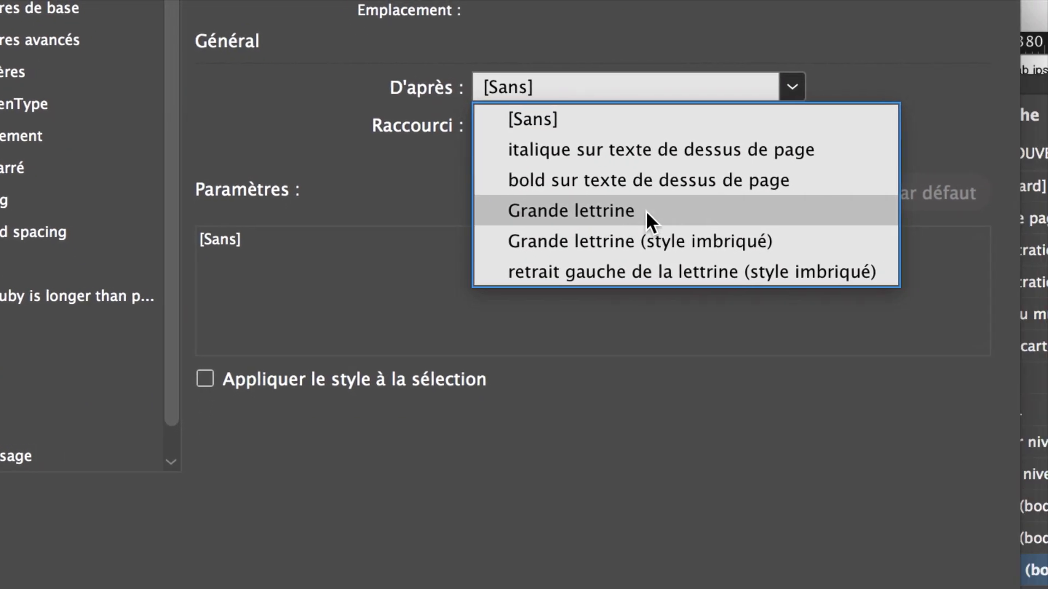
{"action": "left_click", "coordinate": [647, 211]}
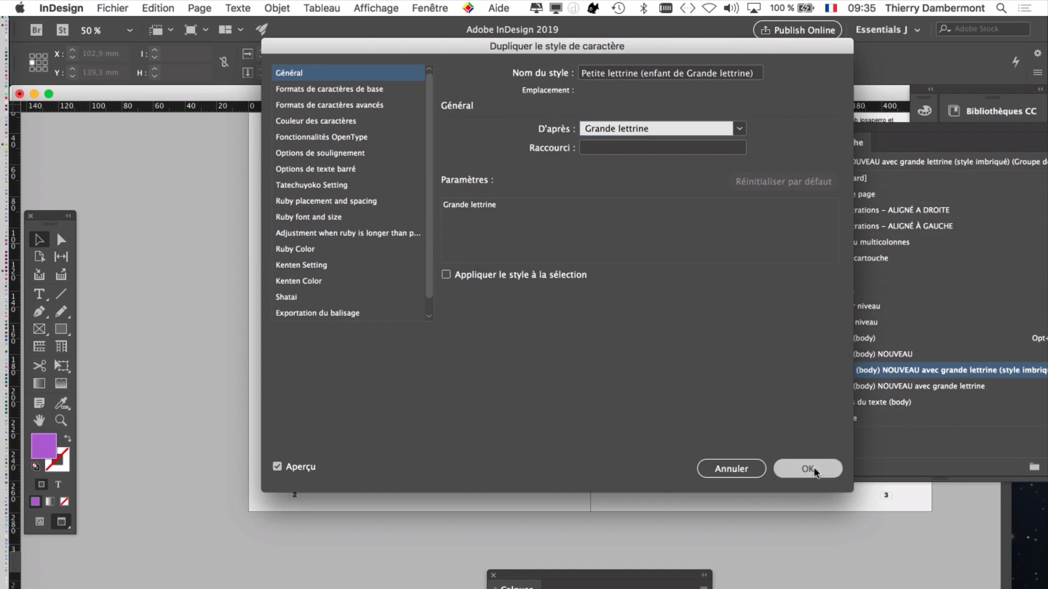
{"action": "left_click", "coordinate": [812, 470]}
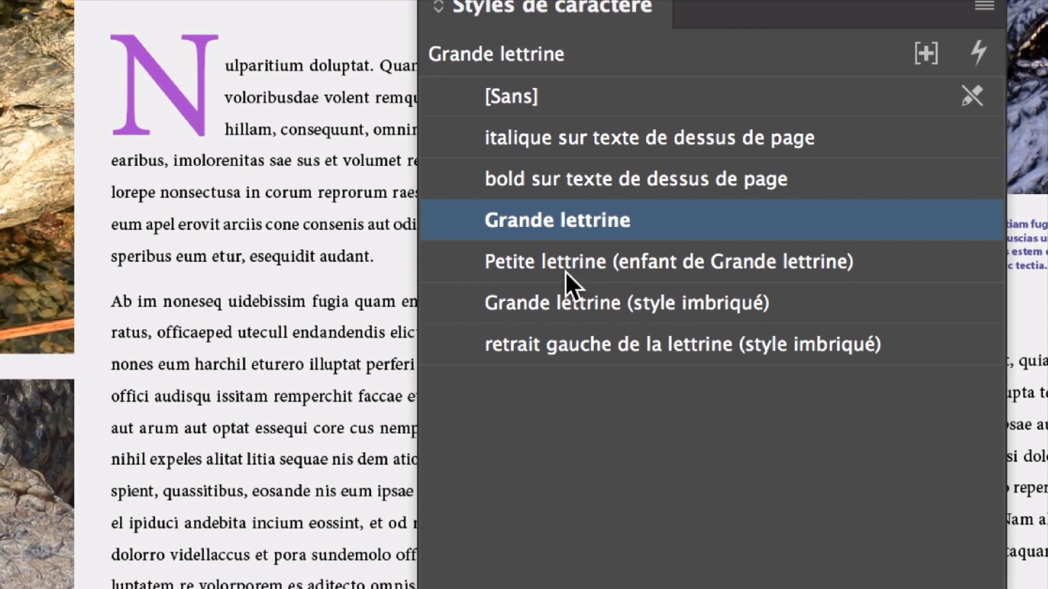
Select the "Petite lettrine (enfant de Grande lettrine)" character style and arrange the paragraph styles across from the character styles
{"action": "left_click", "coordinate": [565, 271]}
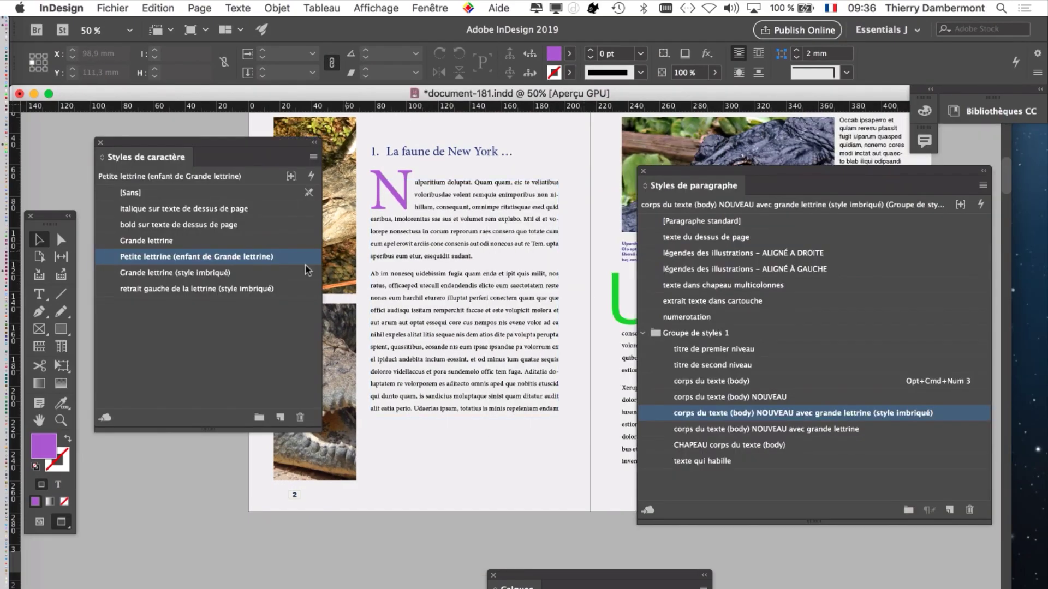
{"action": "left_click_drag", "start_coordinate": [750, 174], "coordinate": [695, 92]}
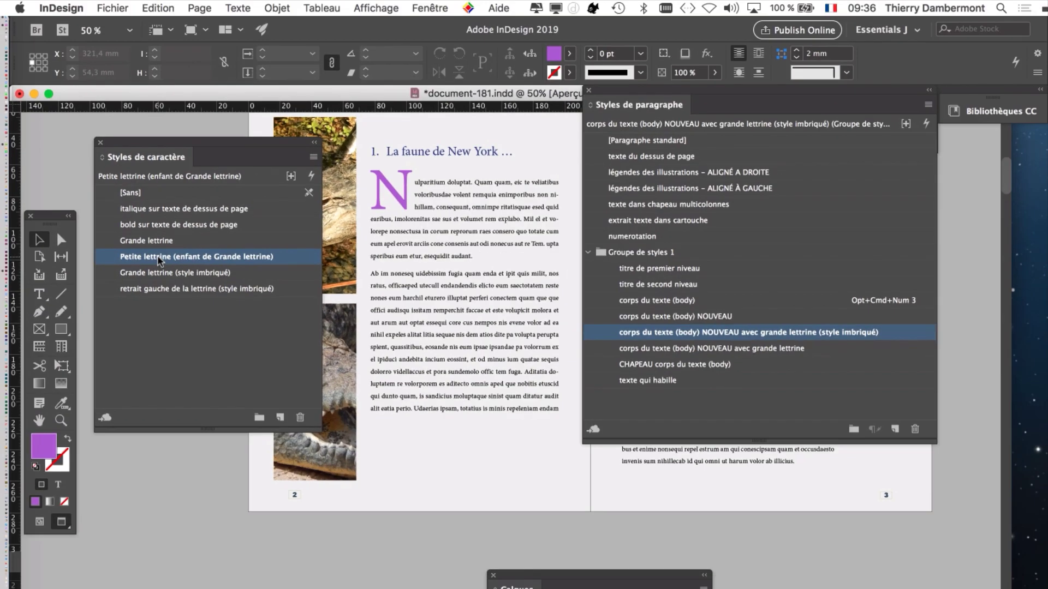
{"action": "left_click_drag", "start_coordinate": [610, 97], "coordinate": [622, 134]}
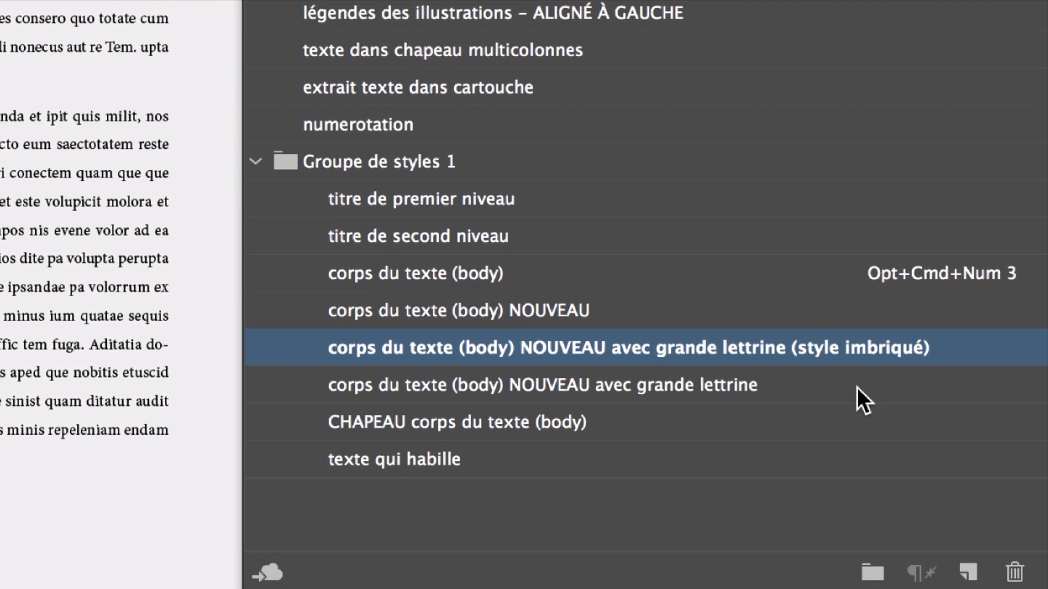
Duplicate the paragraph style "corps du texte (body) NOUVEAU avec grande lettrine", moving its settings dialog lower
{"action": "left_click", "coordinate": [857, 387]}
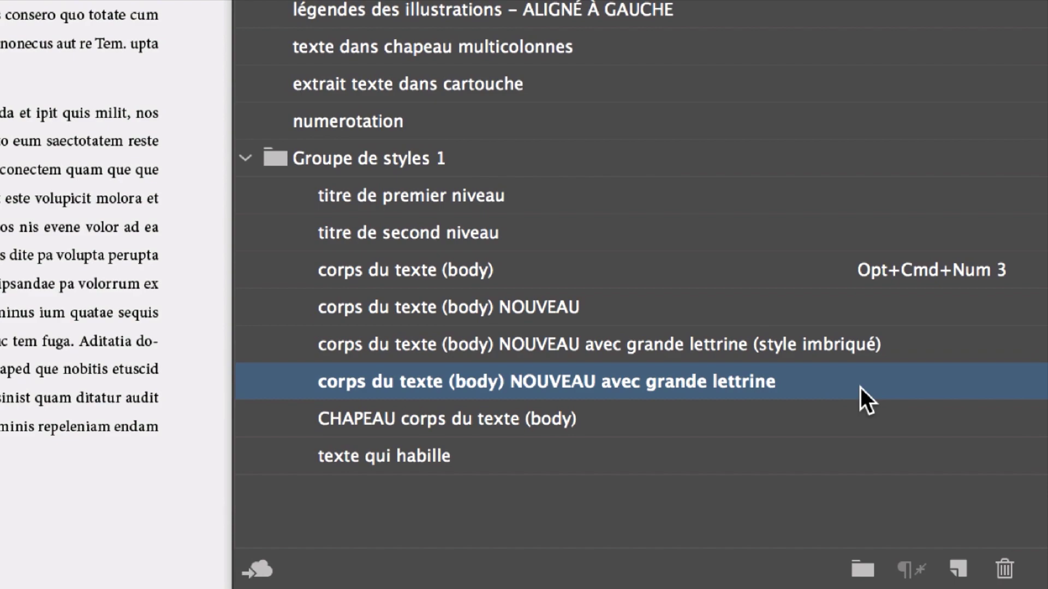
{"action": "right_click", "coordinate": [861, 387]}
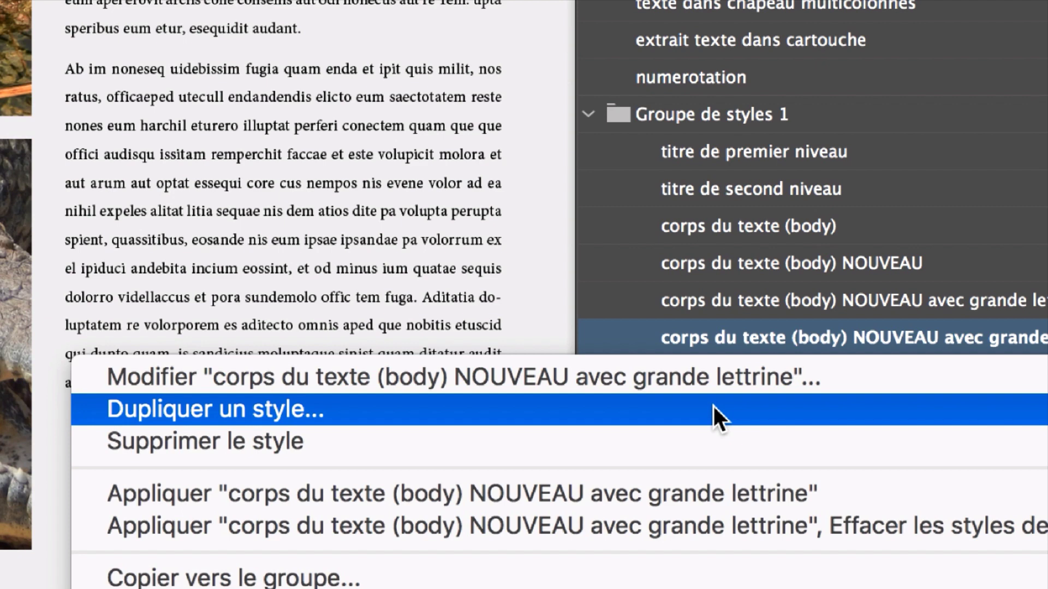
{"action": "left_click", "coordinate": [713, 407]}
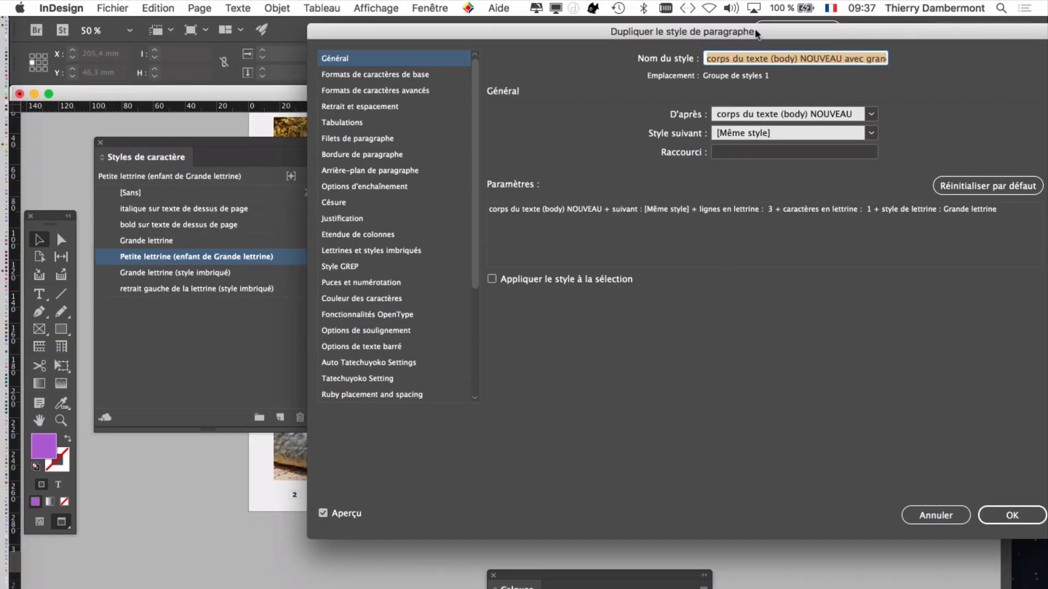
{"action": "left_click_drag", "start_coordinate": [758, 32], "coordinate": [729, 117]}
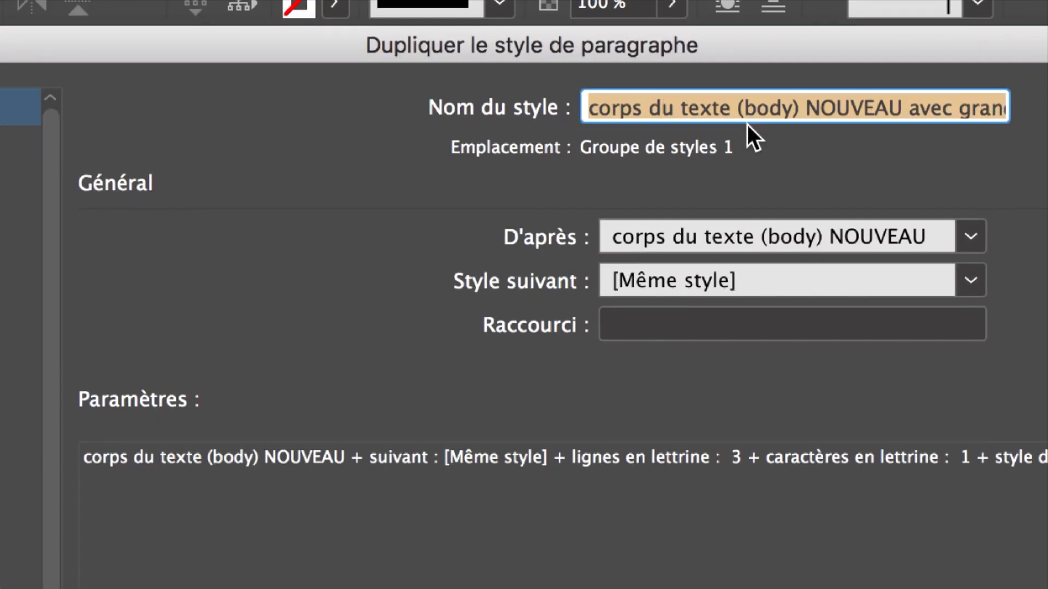
Name the duplicated paragraph style "corps du texte (body) NOUVEAU avec petite lettrine" and create it
{"action": "left_click", "coordinate": [853, 109]}
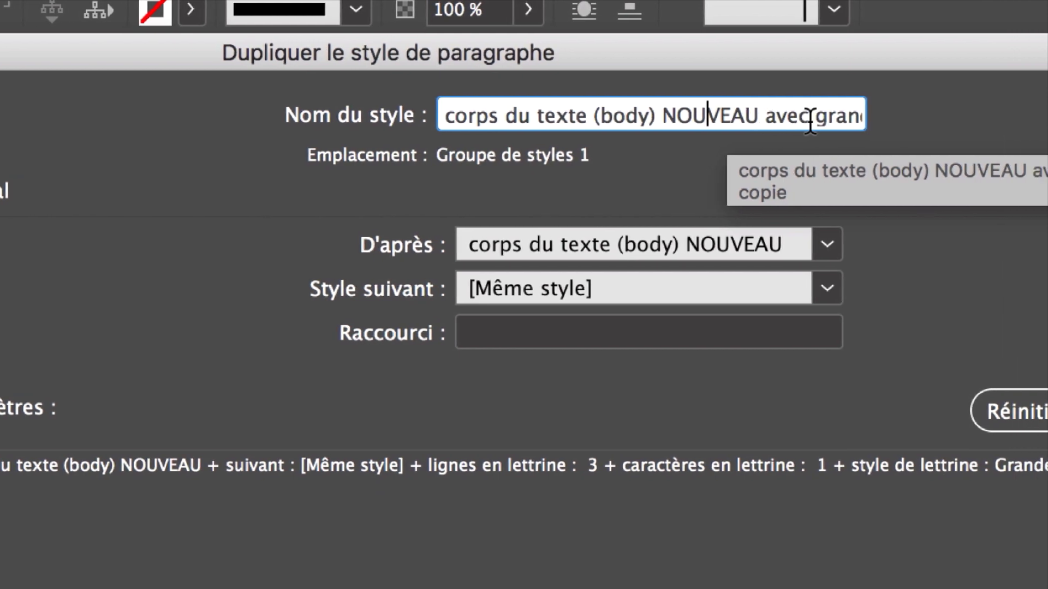
{"action": "left_click_drag", "start_coordinate": [876, 119], "coordinate": [914, 119]}
{"action": "mouse_move", "coordinate": [823, 120]}
{"action": "left_mouse_down"}
{"action": "mouse_move", "coordinate": [865, 120]}
{"action": "mouse_move", "coordinate": [789, 125]}
{"action": "mouse_move", "coordinate": [838, 128]}
{"action": "left_mouse_up"}
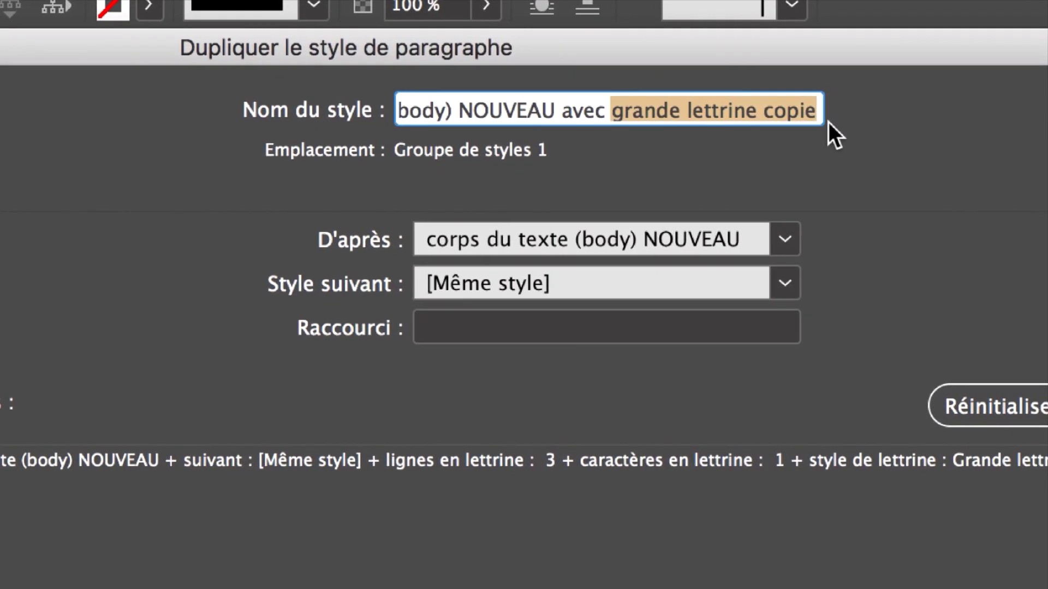
{"action": "type", "text": "petite lettrine"}
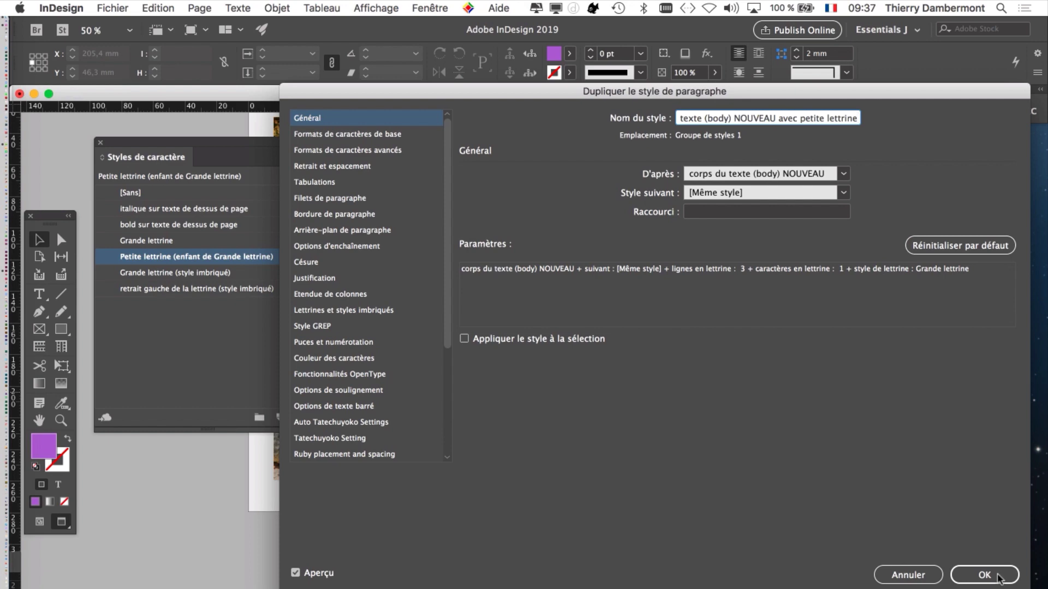
{"action": "left_click", "coordinate": [998, 576]}
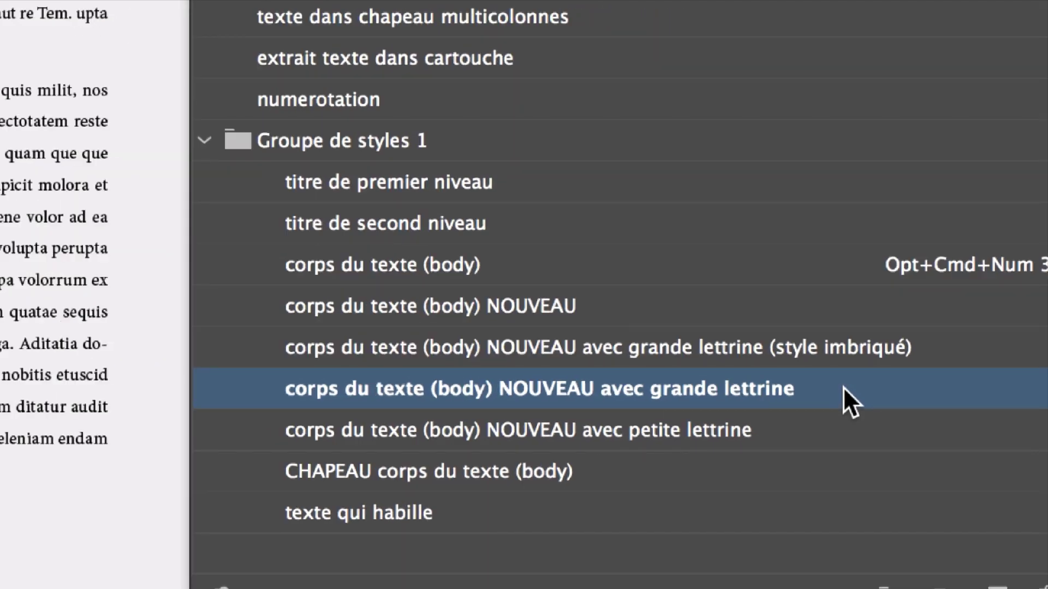
Set the drop cap character style of "corps du texte (body) NOUVEAU avec petite lettrine" to "Petite lettrine (enfant de Grande lettrine)"
{"action": "left_click", "coordinate": [868, 428]}
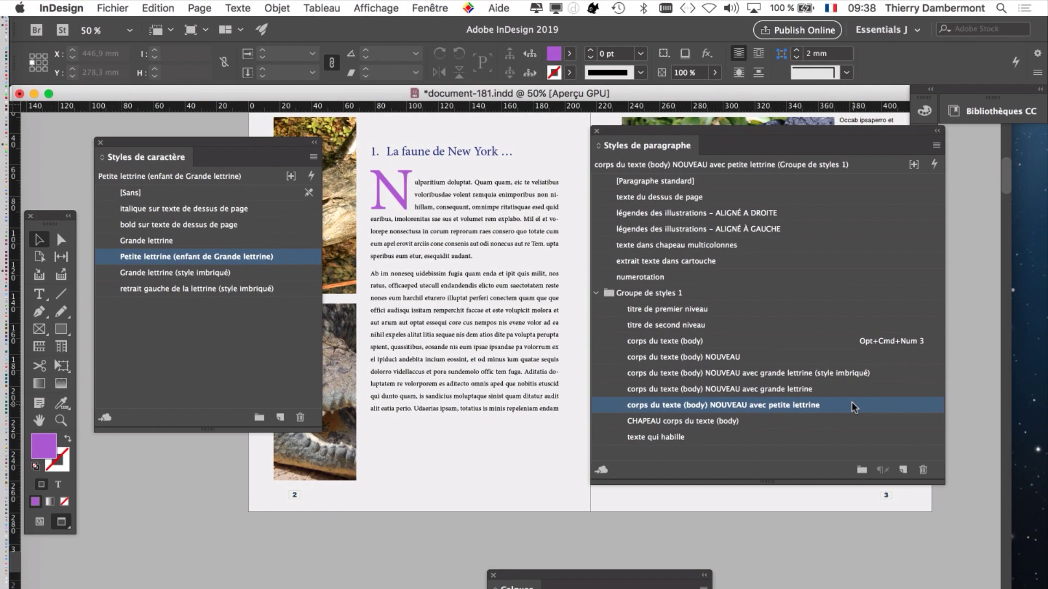
{"action": "left_click_drag", "start_coordinate": [737, 133], "coordinate": [739, 68]}
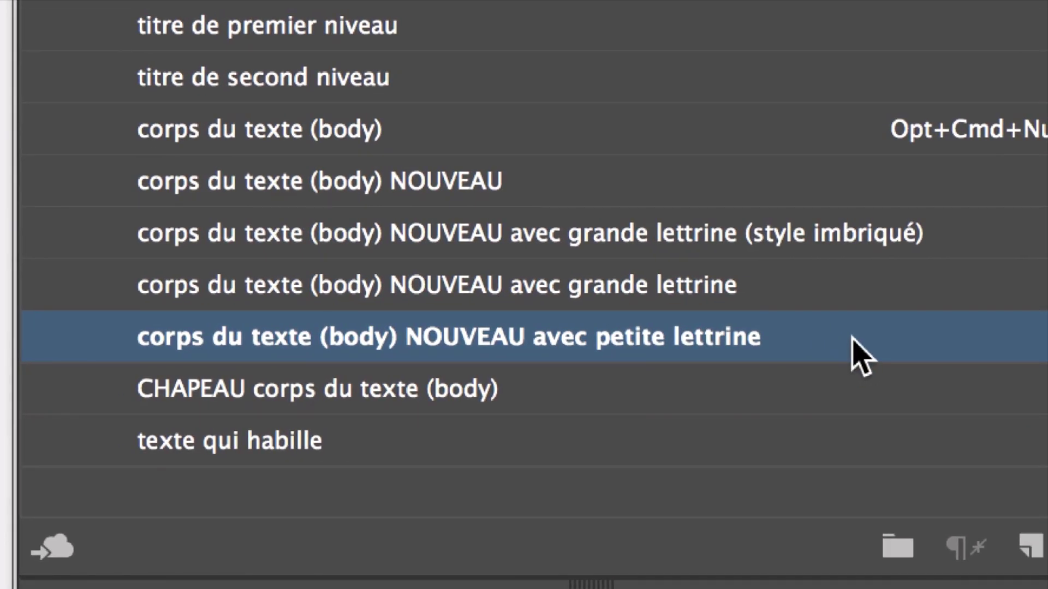
{"action": "double_click", "coordinate": [861, 356]}
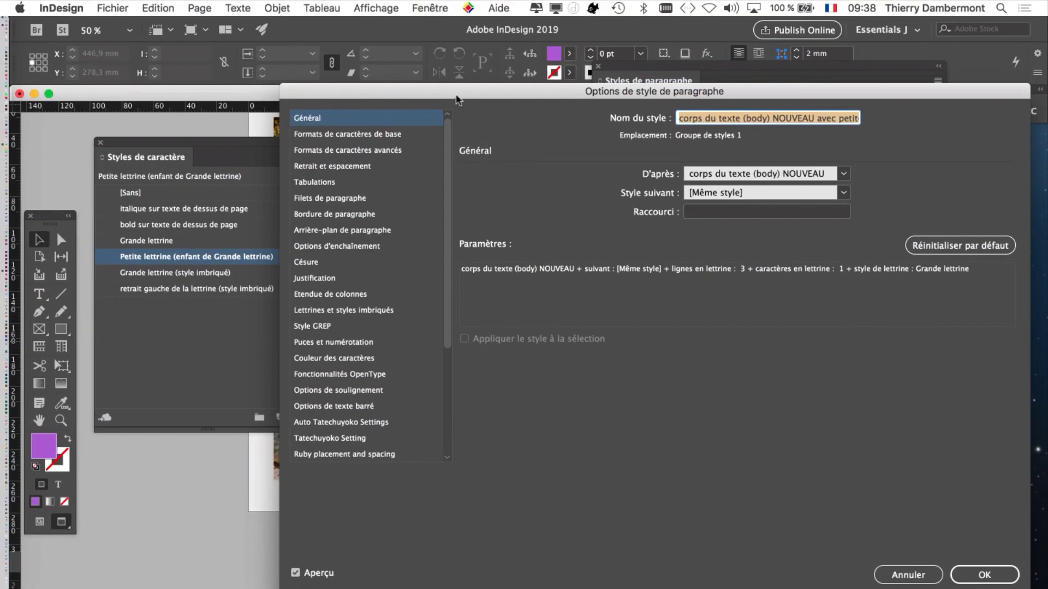
{"action": "left_click_drag", "start_coordinate": [459, 96], "coordinate": [572, 66]}
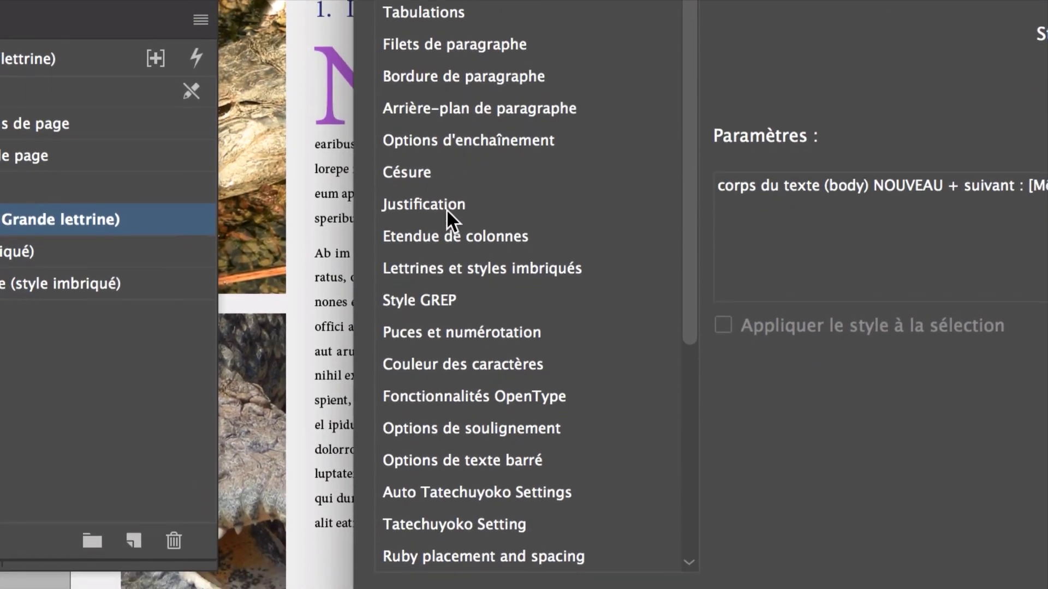
{"action": "left_click", "coordinate": [521, 440]}
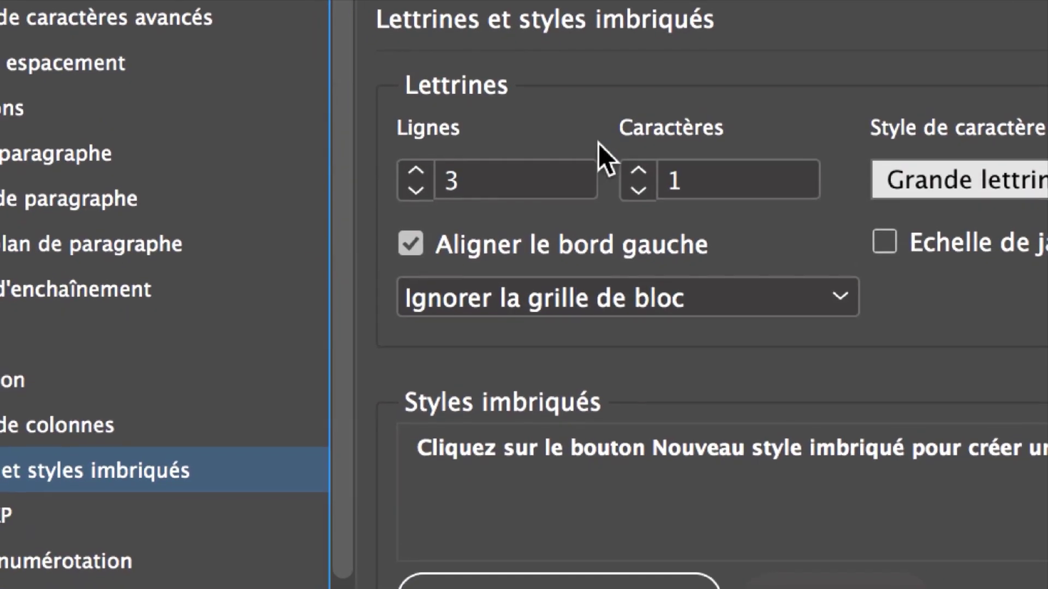
{"action": "left_click", "coordinate": [934, 174]}
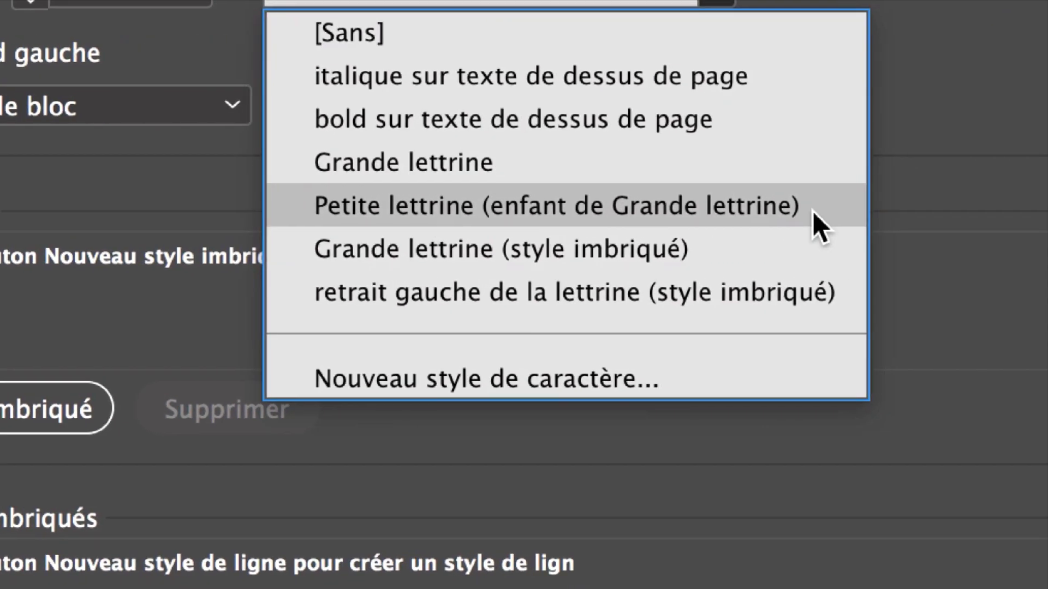
{"action": "left_click", "coordinate": [812, 211]}
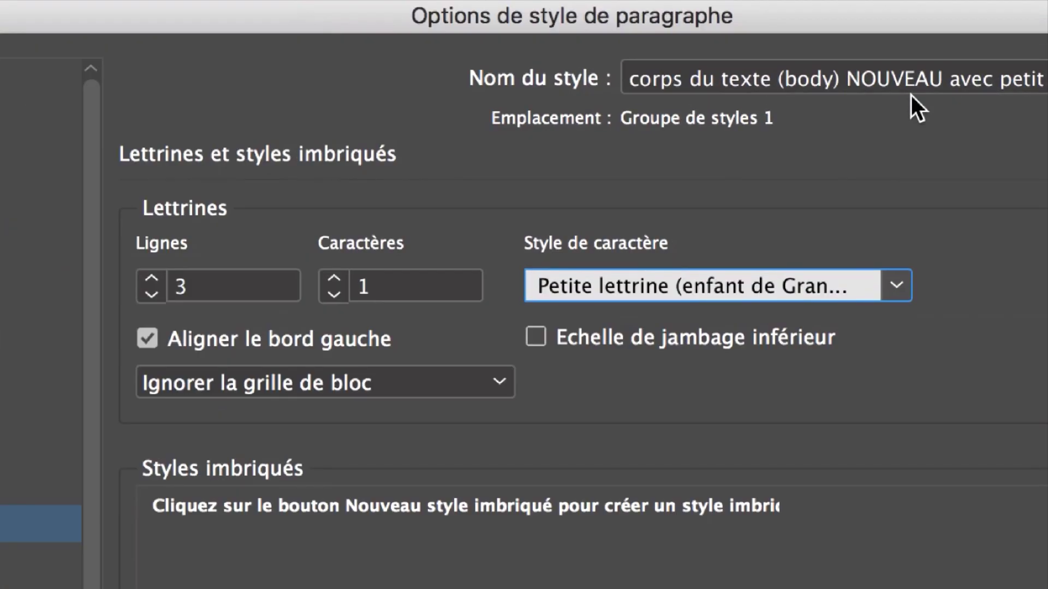
Check the end of the paragraph style's name and confirm its drop cap settings
{"action": "left_click", "coordinate": [938, 90]}
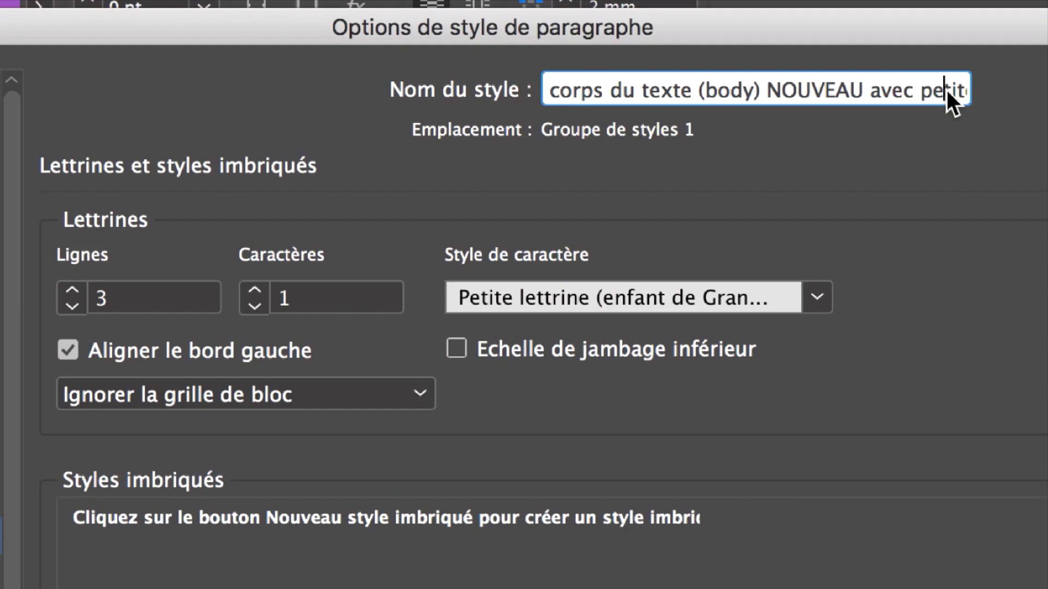
{"action": "key", "text": "Right"}
{"action": "key", "text": "Right"}
{"action": "key", "text": "Right"}
{"action": "key", "text": "Right"}
{"action": "key", "text": "Right"}
{"action": "key", "text": "Right"}
{"action": "key", "text": "Right"}
{"action": "key", "text": "Right"}
{"action": "key", "text": "Right"}
{"action": "key", "text": "Right"}
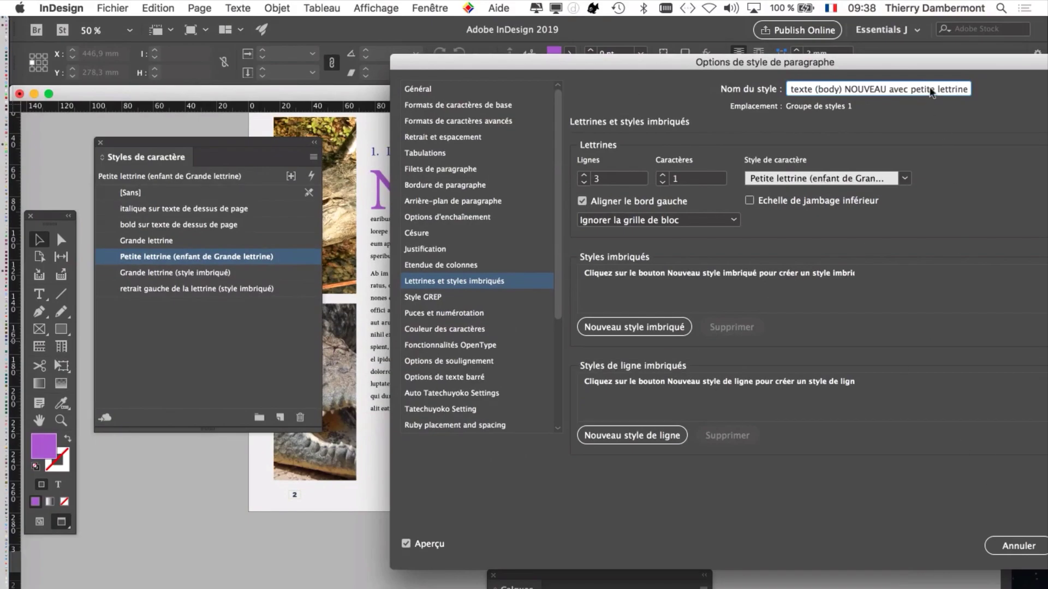
{"action": "left_click_drag", "start_coordinate": [929, 64], "coordinate": [748, 61]}
{"action": "left_click", "coordinate": [907, 537]}
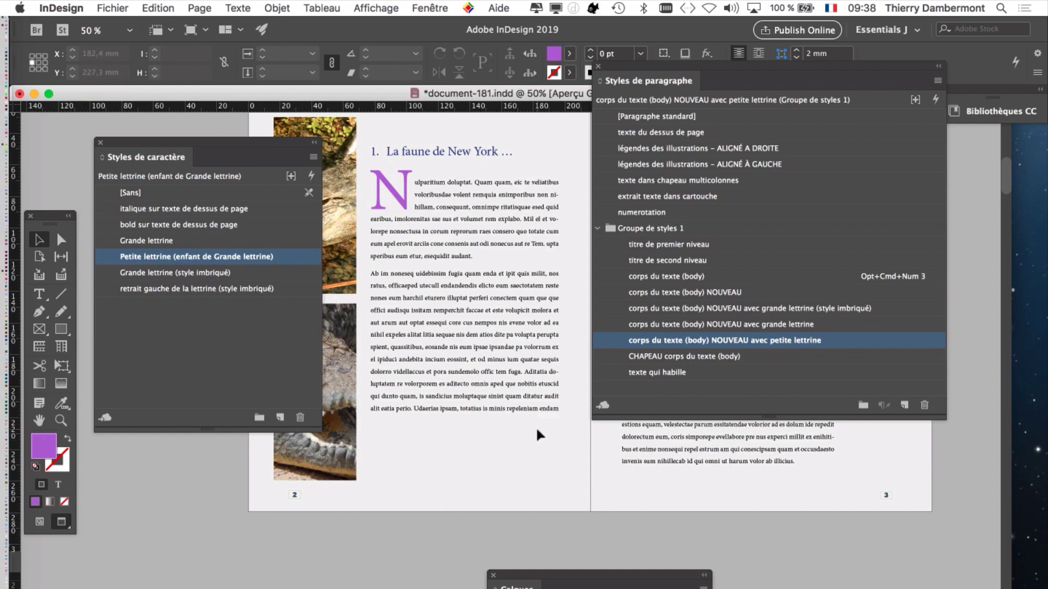
Save the document under the new name document-182.indd in the same folder
{"action": "left_click", "coordinate": [115, 8]}
{"action": "left_click", "coordinate": [159, 118]}
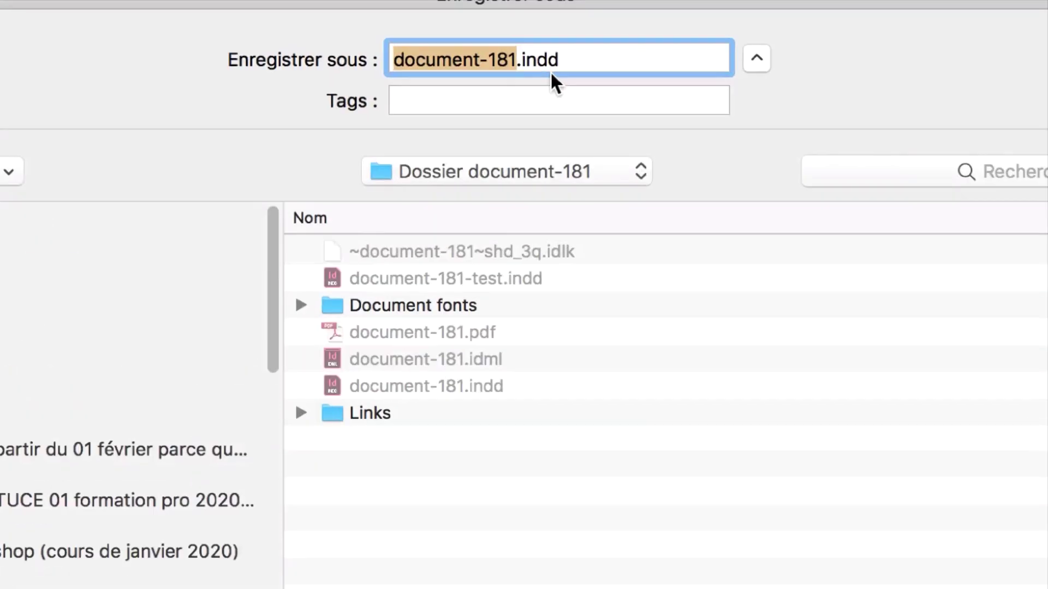
{"action": "left_click", "coordinate": [543, 66]}
{"action": "left_click_drag", "start_coordinate": [539, 69], "coordinate": [530, 69]}
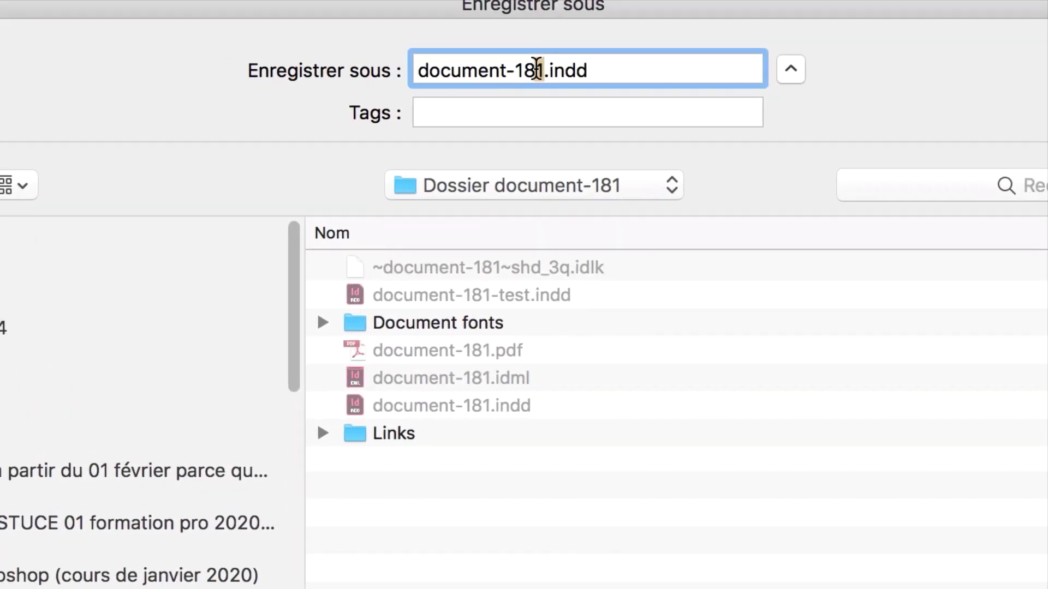
{"action": "type", "text": "2"}
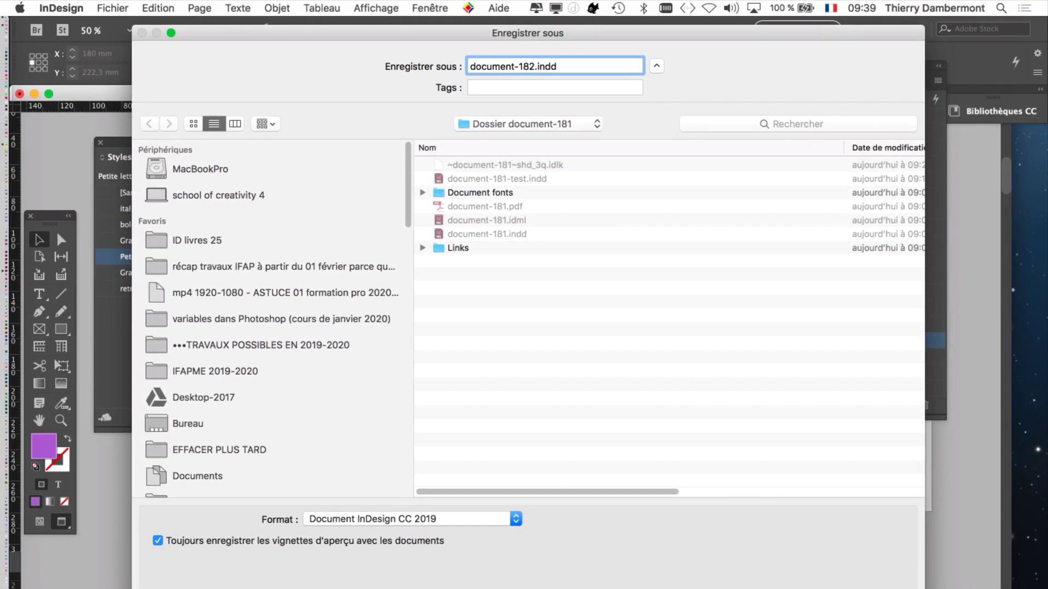
{"action": "key", "text": "Return"}
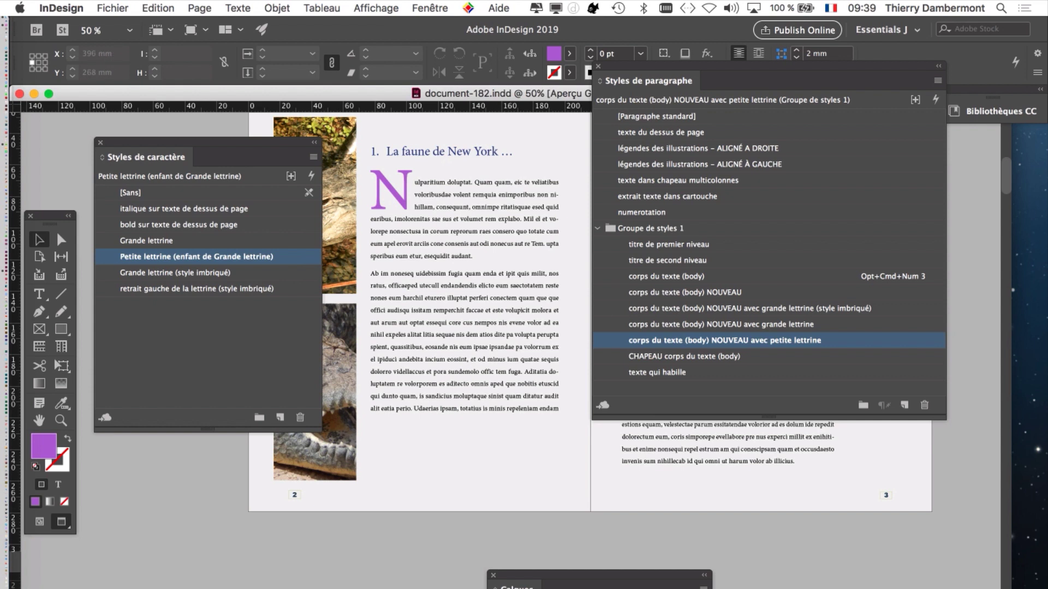
Lower the paragraph styles and character styles, and place the tools beside the photos on page 2
{"action": "left_click_drag", "start_coordinate": [764, 80], "coordinate": [777, 170]}
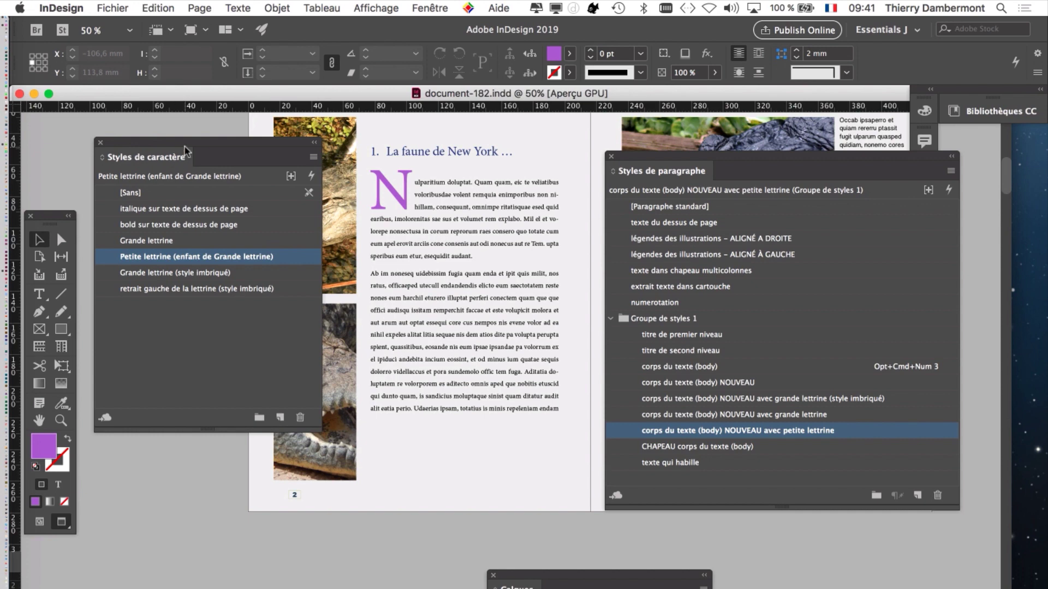
{"action": "left_click_drag", "start_coordinate": [186, 148], "coordinate": [183, 451]}
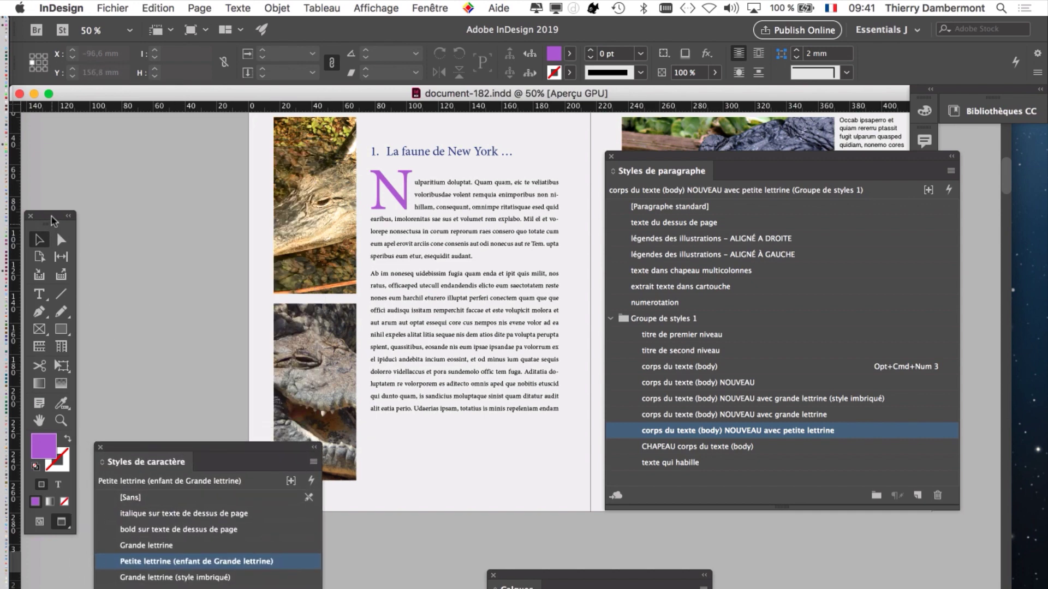
{"action": "left_click_drag", "start_coordinate": [53, 221], "coordinate": [202, 143]}
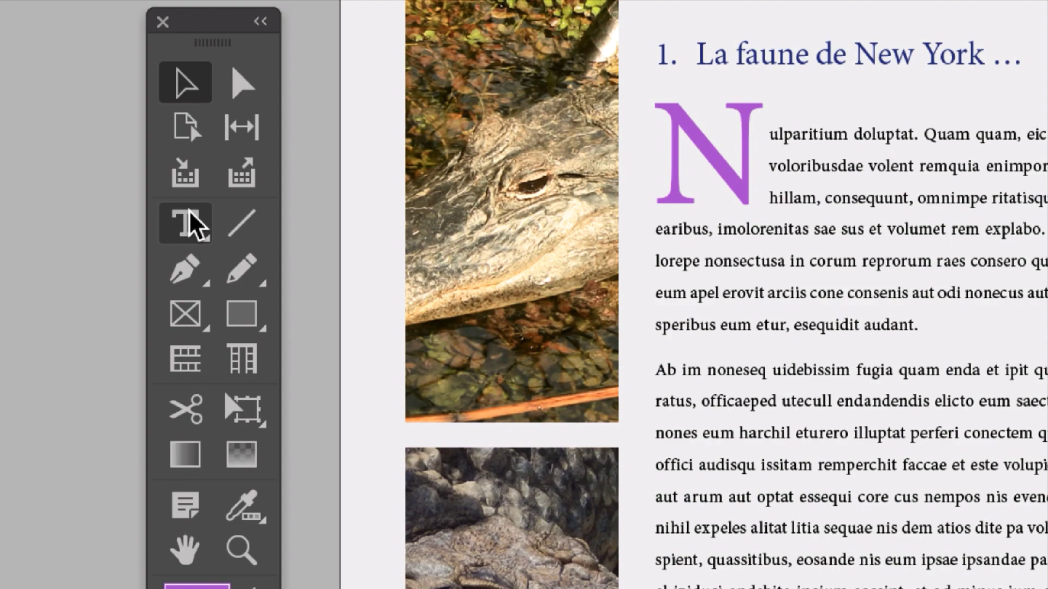
Apply the paragraph style "corps du texte (body) NOUVEAU avec petite lettrine" to the page 2 paragraph beginning "Ab im noneseq"
{"action": "left_click", "coordinate": [192, 225]}
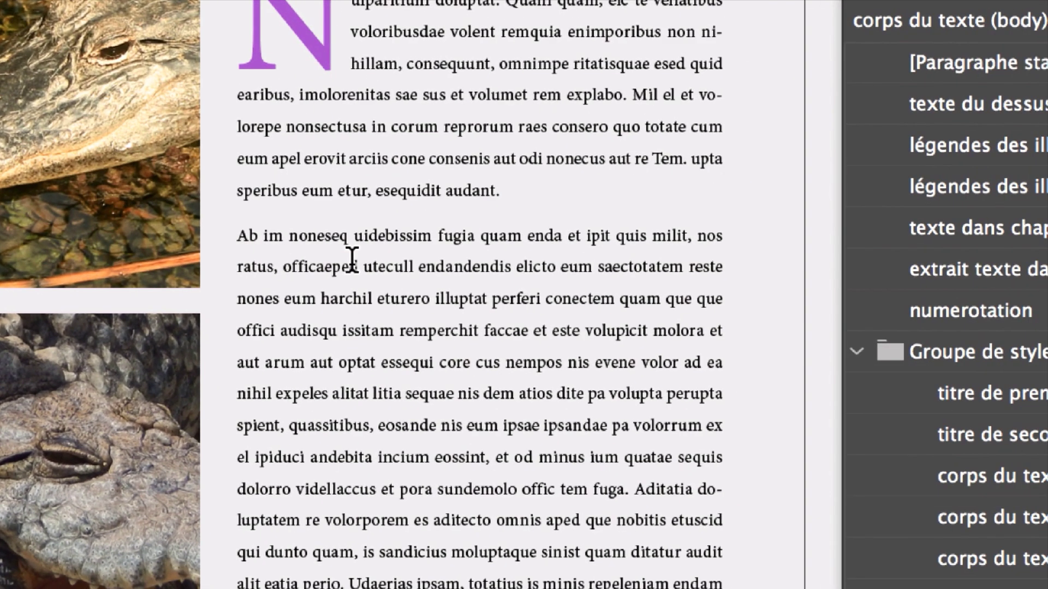
{"action": "left_click", "coordinate": [771, 394]}
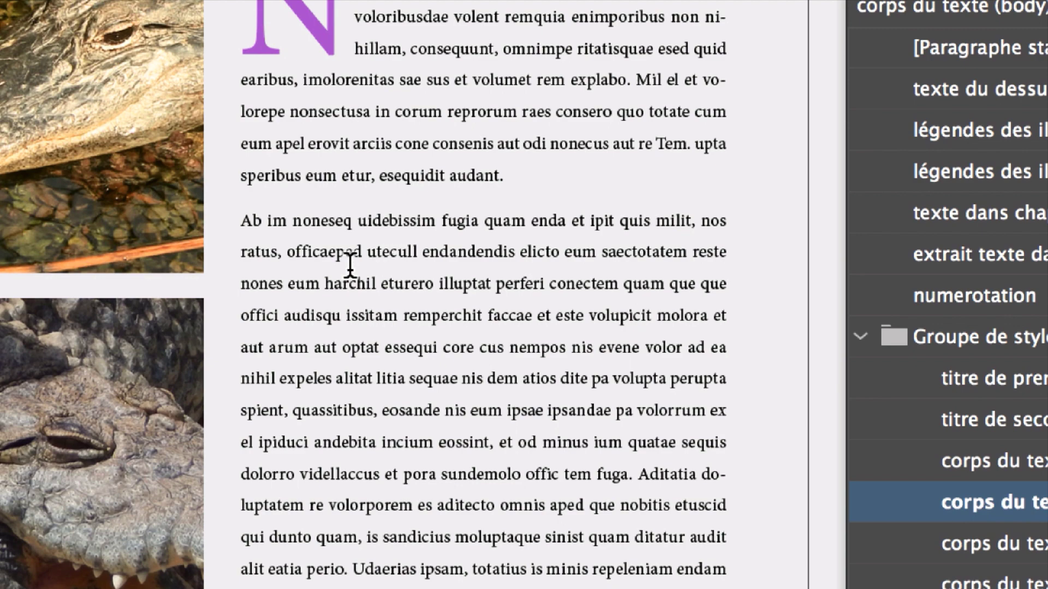
{"action": "left_click", "coordinate": [352, 261]}
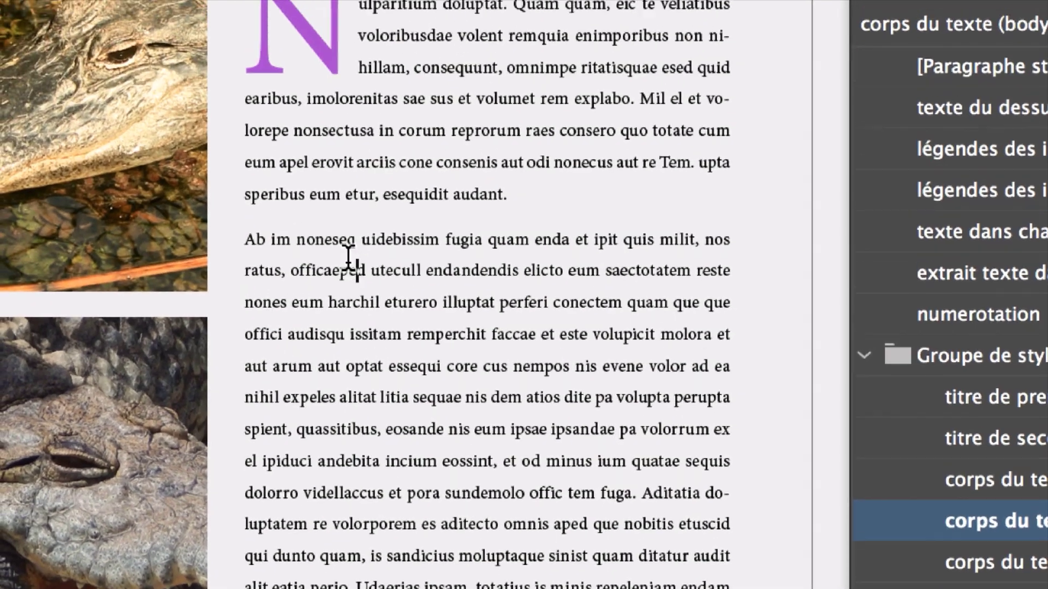
{"action": "left_click", "coordinate": [339, 125]}
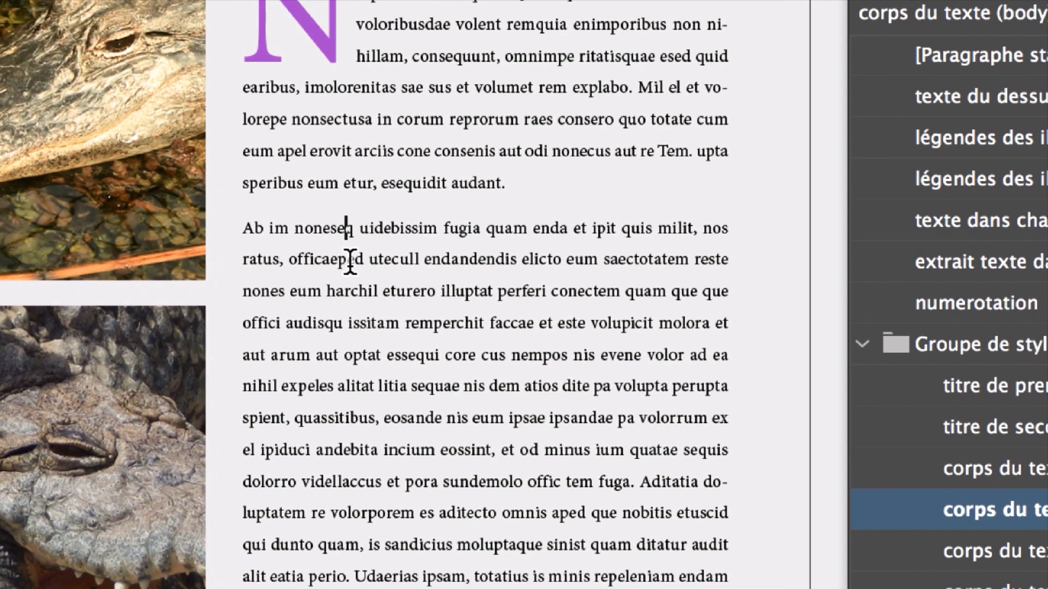
{"action": "left_click", "coordinate": [689, 537]}
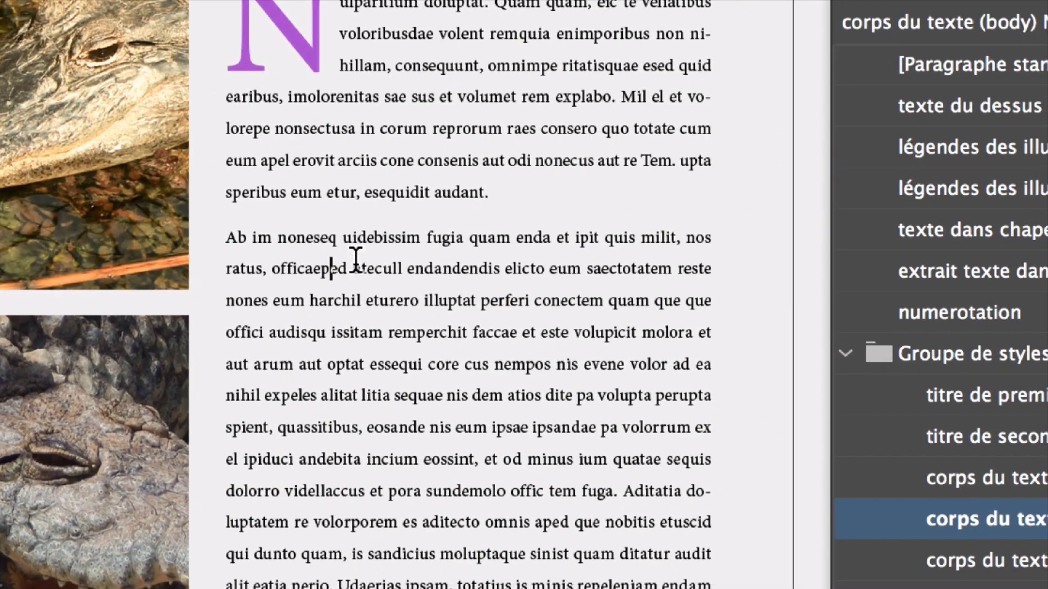
{"action": "left_click", "coordinate": [358, 267]}
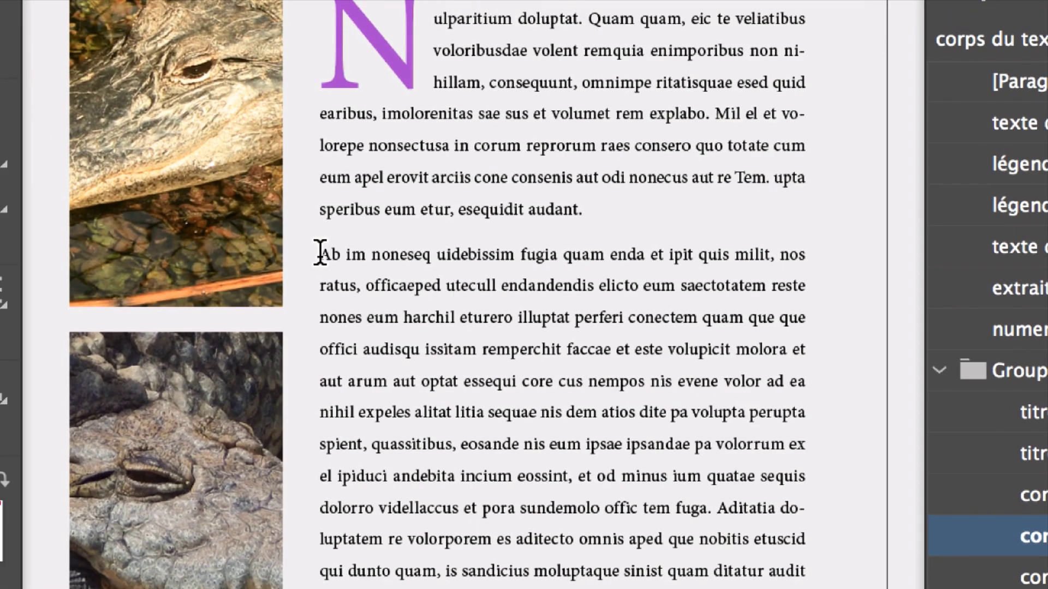
{"action": "left_click_drag", "start_coordinate": [200, 191], "coordinate": [539, 444]}
{"action": "left_click_drag", "start_coordinate": [423, 335], "coordinate": [350, 256]}
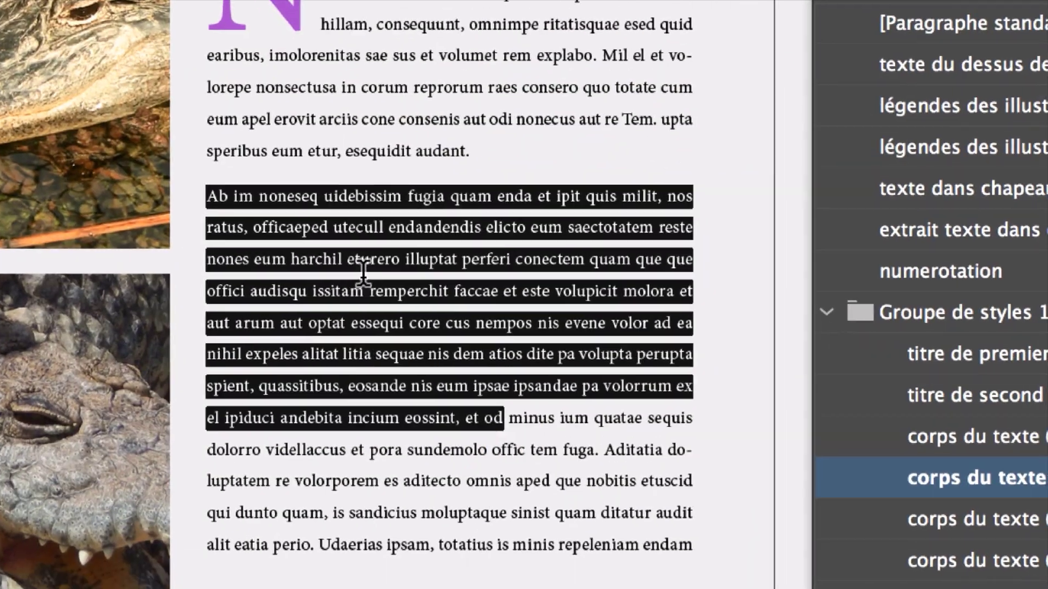
{"action": "left_click", "coordinate": [365, 278]}
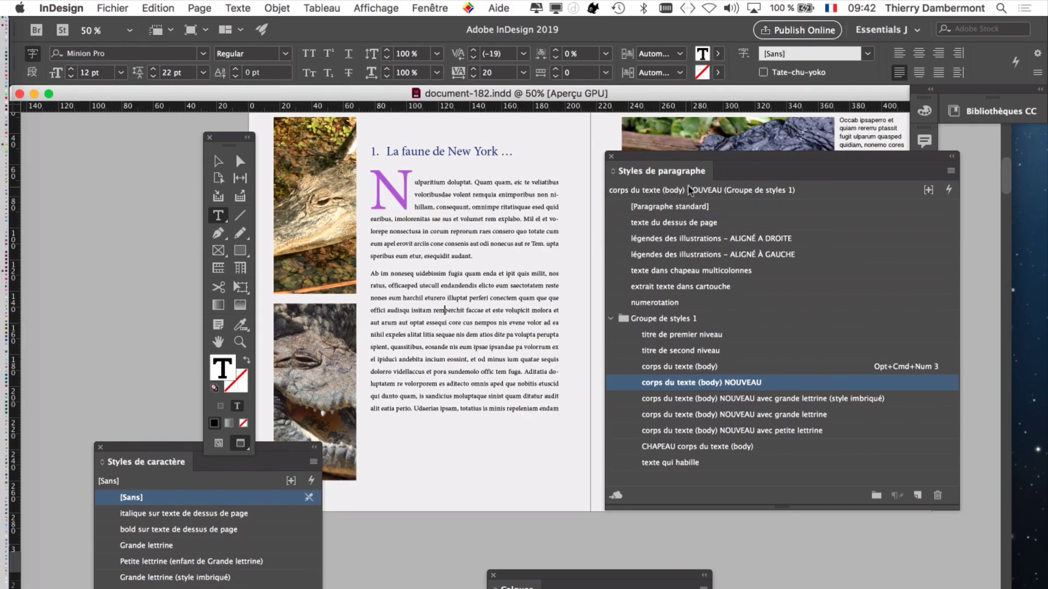
{"action": "left_click_drag", "start_coordinate": [663, 157], "coordinate": [665, 132]}
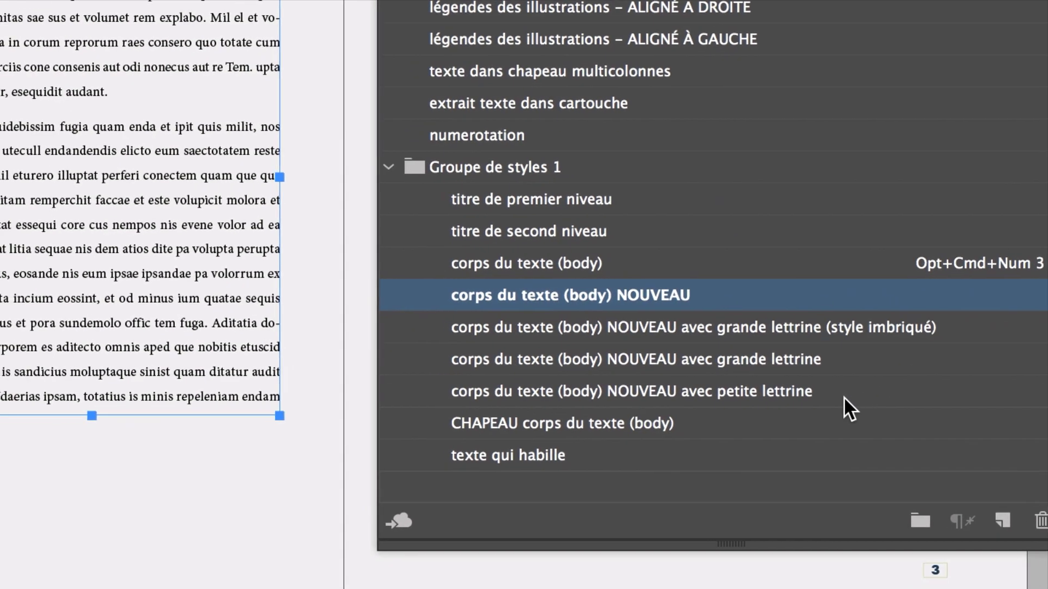
{"action": "left_click", "coordinate": [844, 398]}
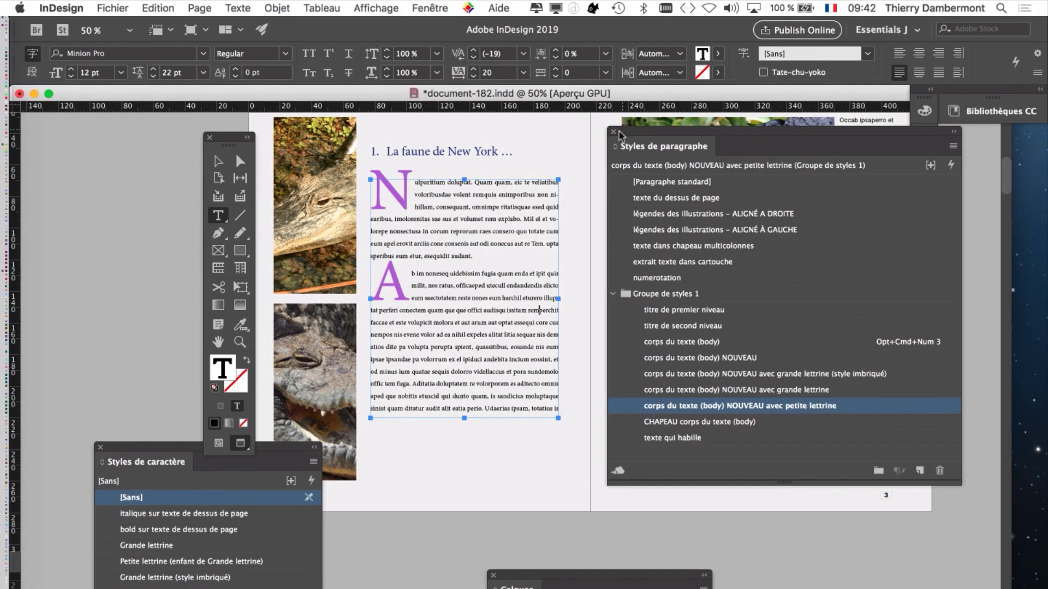
Move the paragraph styles and the tools away from the page text, and deselect the text frame with the Selection tool
{"action": "left_click_drag", "start_coordinate": [625, 137], "coordinate": [758, 156]}
{"action": "left_click_drag", "start_coordinate": [229, 137], "coordinate": [120, 131]}
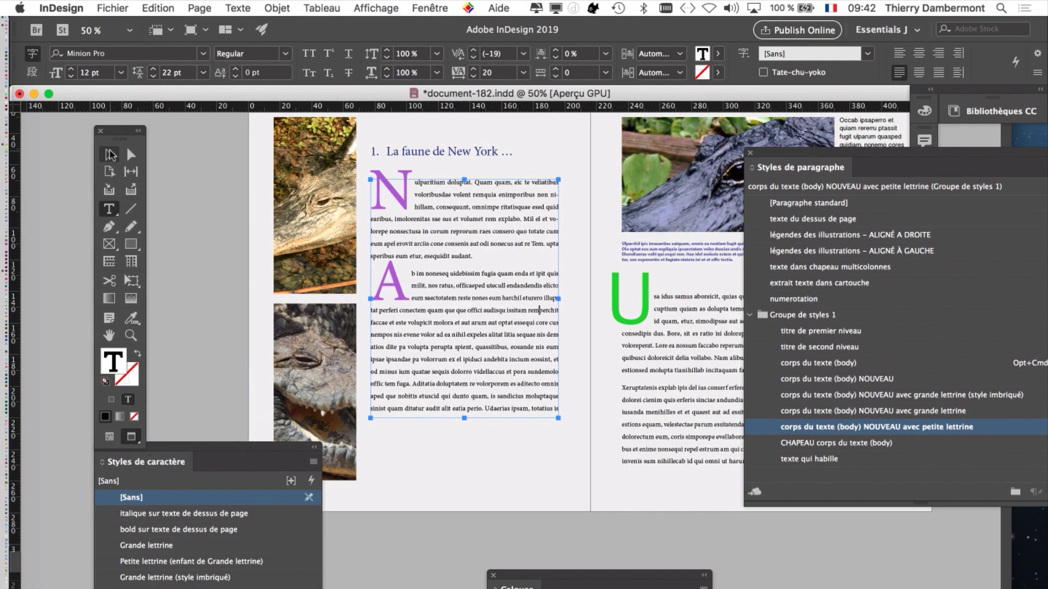
{"action": "key", "text": "Escape"}
{"action": "double_click", "coordinate": [406, 306]}
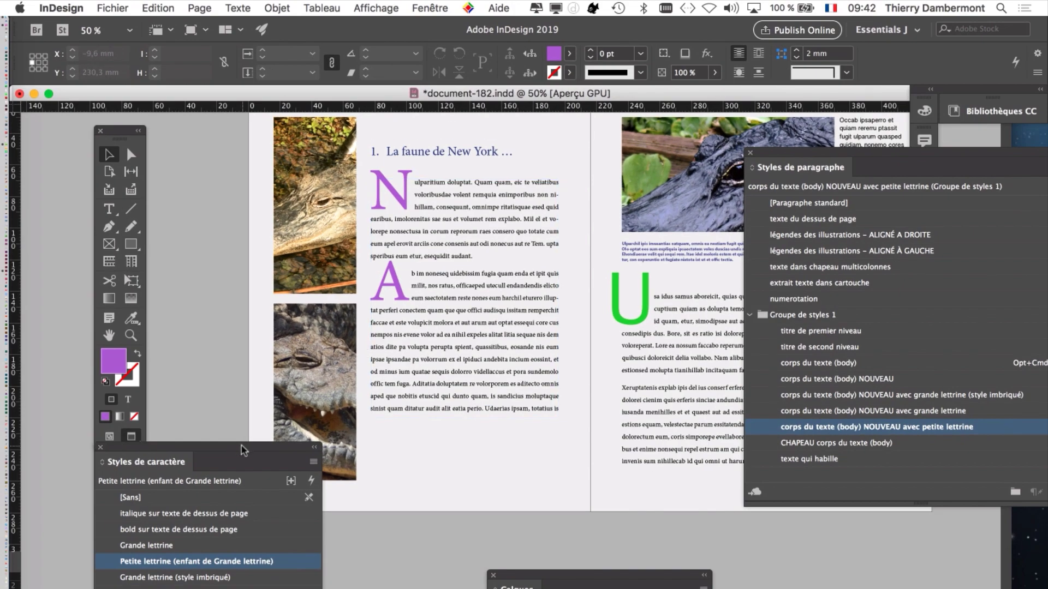
Set the font size of the character style "Petite lettrine (enfant de Grande lettrine)" to 10 pt
{"action": "left_click_drag", "start_coordinate": [241, 445], "coordinate": [606, 108]}
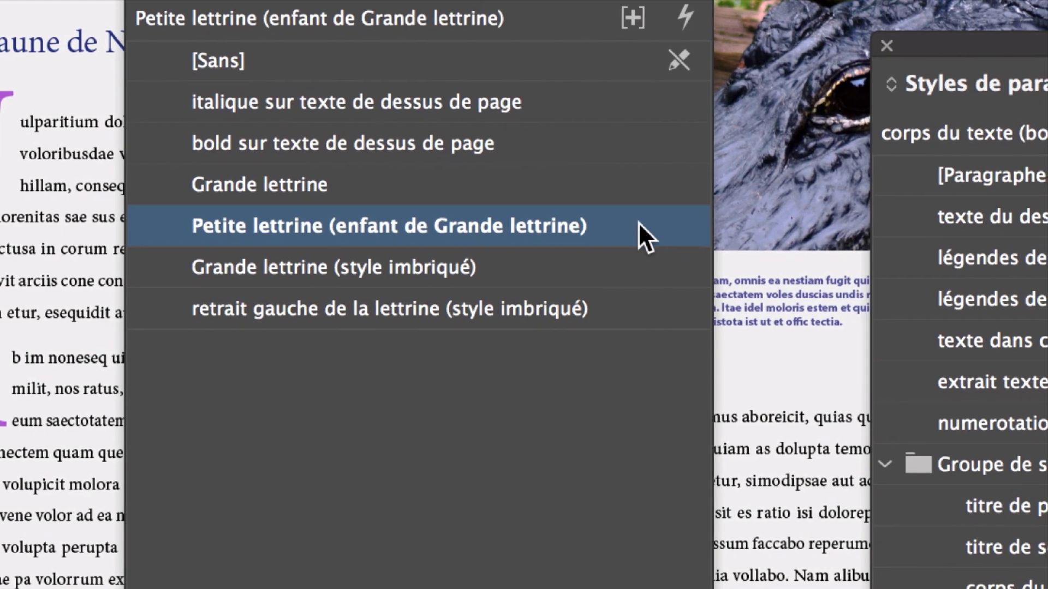
{"action": "double_click", "coordinate": [638, 222]}
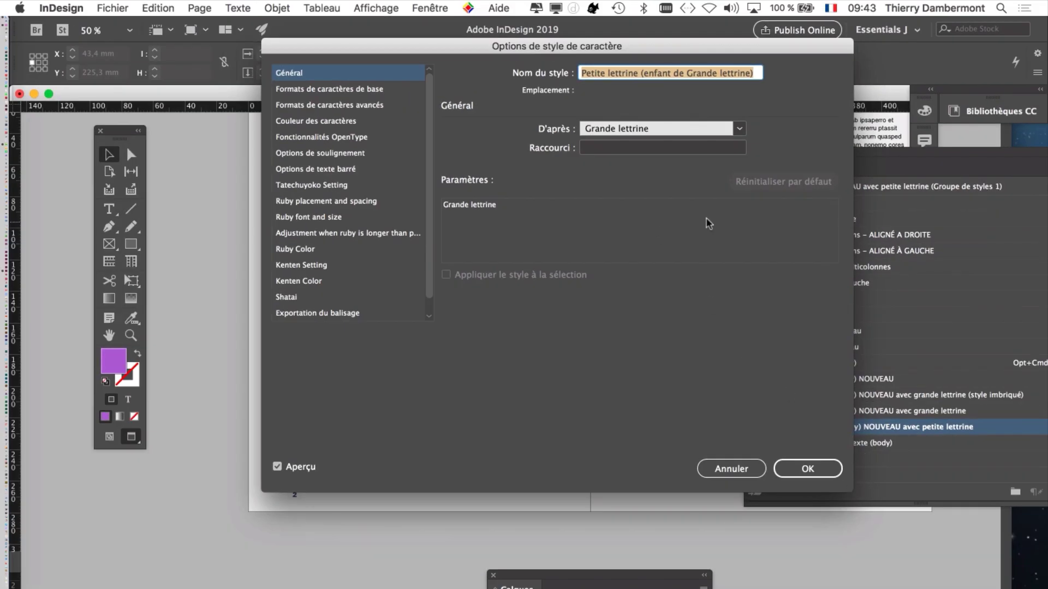
{"action": "left_click_drag", "start_coordinate": [467, 48], "coordinate": [647, 46]}
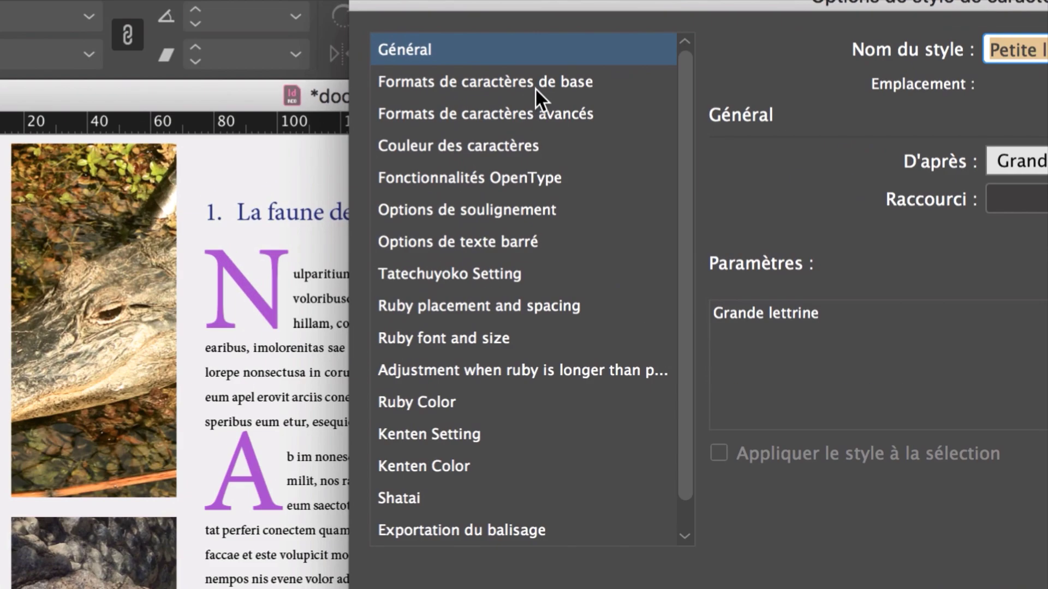
{"action": "left_click", "coordinate": [535, 87]}
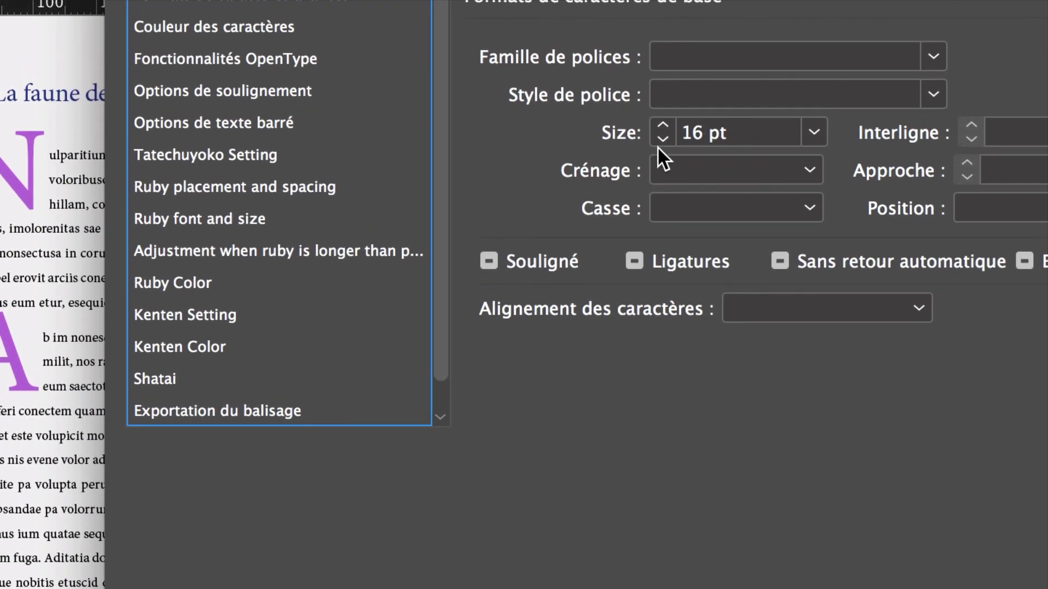
{"action": "left_click", "coordinate": [660, 143]}
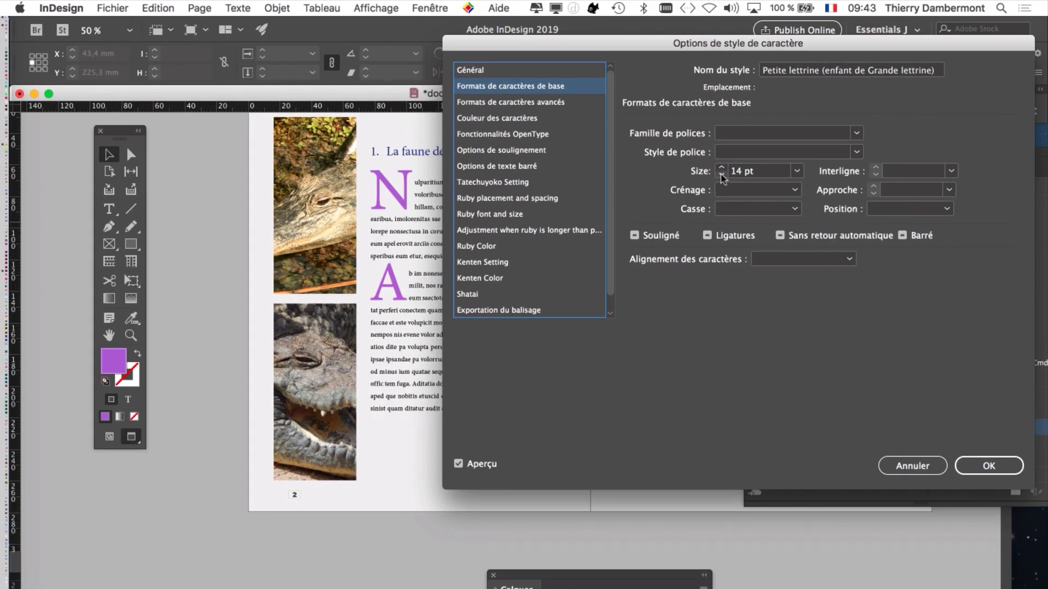
{"action": "left_click", "coordinate": [722, 175]}
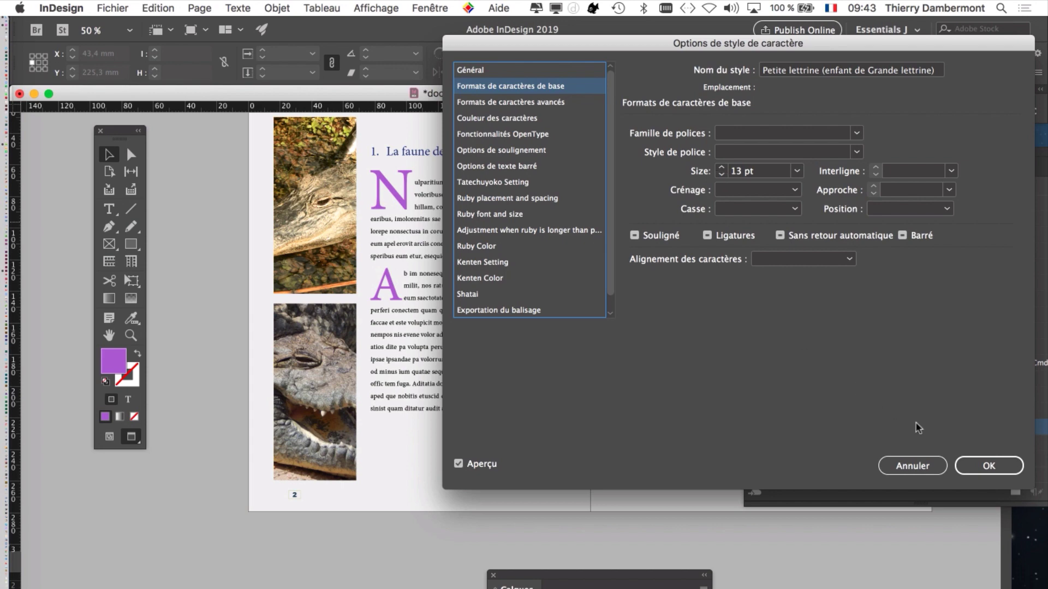
{"action": "left_click", "coordinate": [722, 175]}
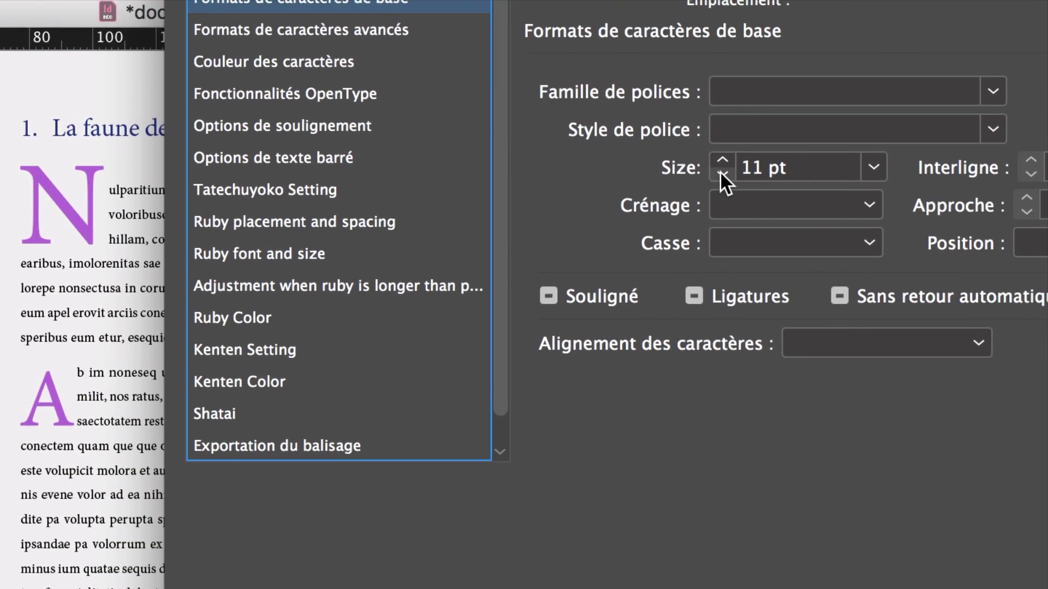
{"action": "left_click", "coordinate": [734, 162]}
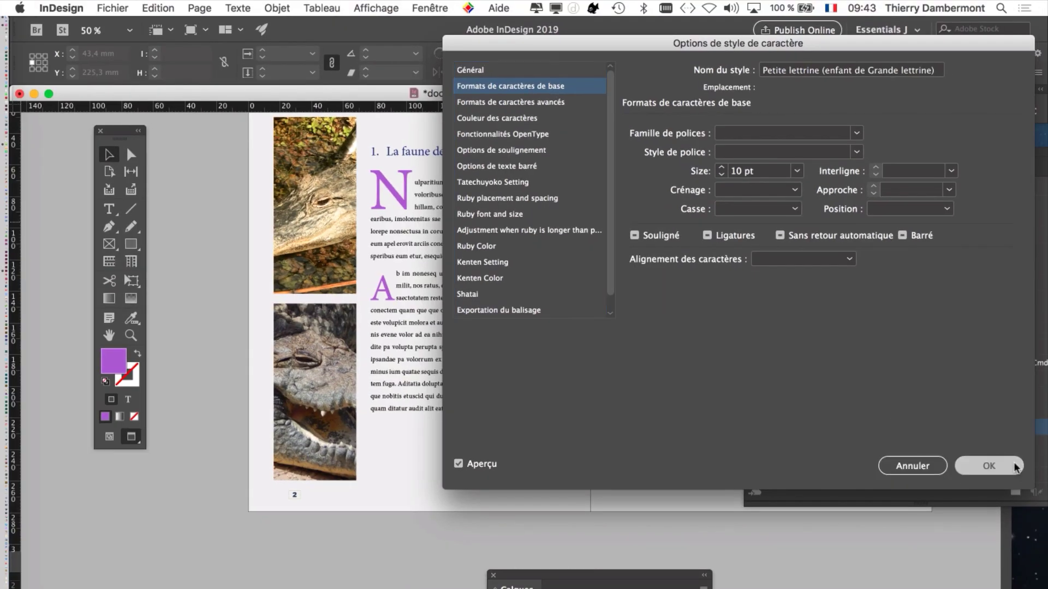
{"action": "left_click", "coordinate": [988, 467]}
Rearrange the tools, character styles and paragraph styles around the page 2 text, and lengthen the paragraph styles list
{"action": "left_click_drag", "start_coordinate": [126, 137], "coordinate": [80, 306]}
{"action": "left_click_drag", "start_coordinate": [513, 109], "coordinate": [98, 92]}
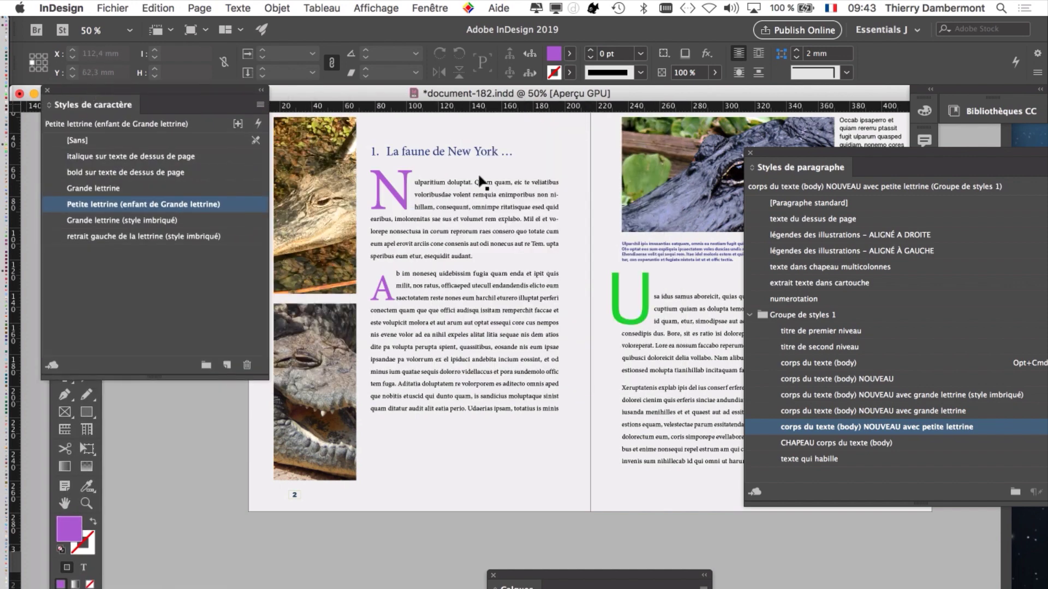
{"action": "left_click_drag", "start_coordinate": [770, 166], "coordinate": [650, 49]}
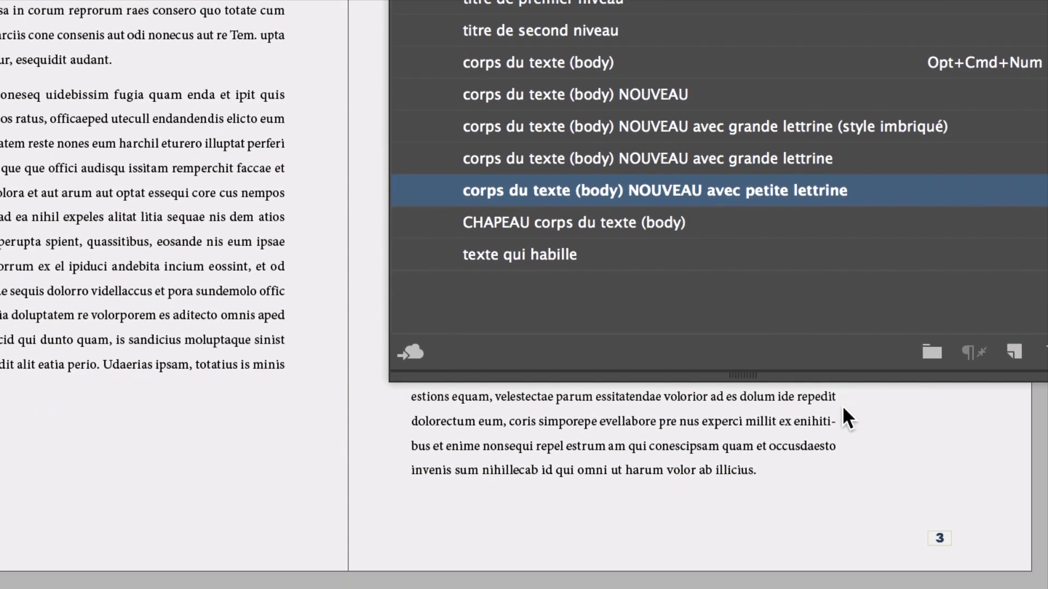
{"action": "left_click_drag", "start_coordinate": [842, 406], "coordinate": [842, 557]}
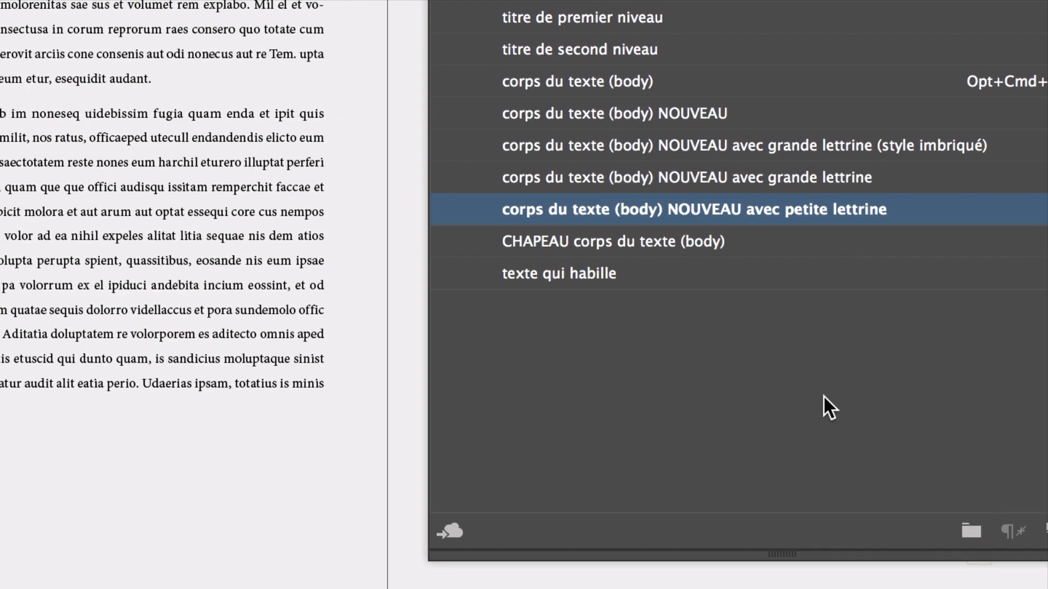
{"action": "left_click", "coordinate": [783, 377]}
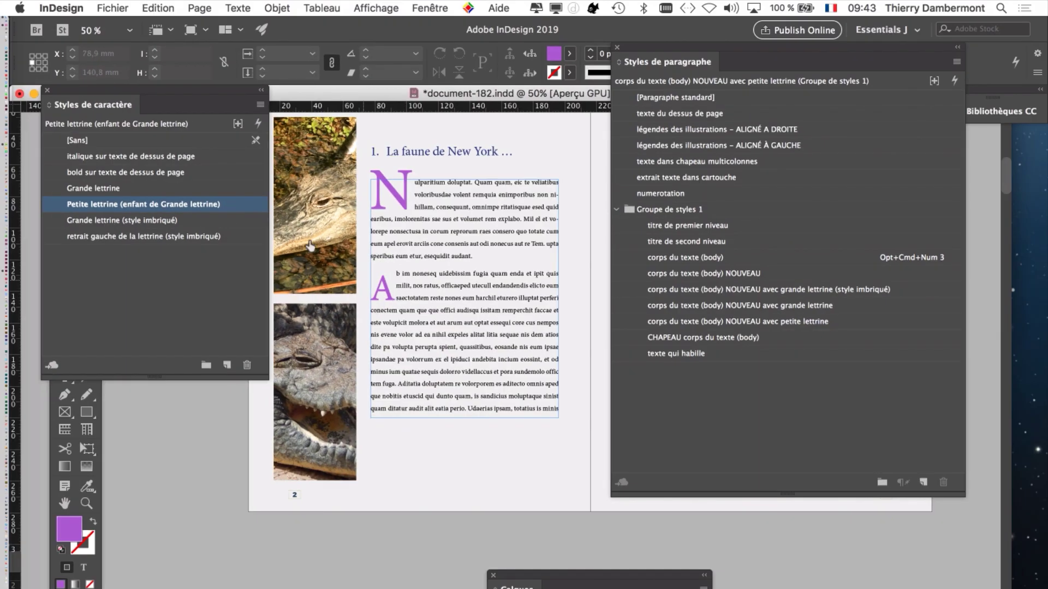
{"action": "left_click_drag", "start_coordinate": [108, 73], "coordinate": [199, 289]}
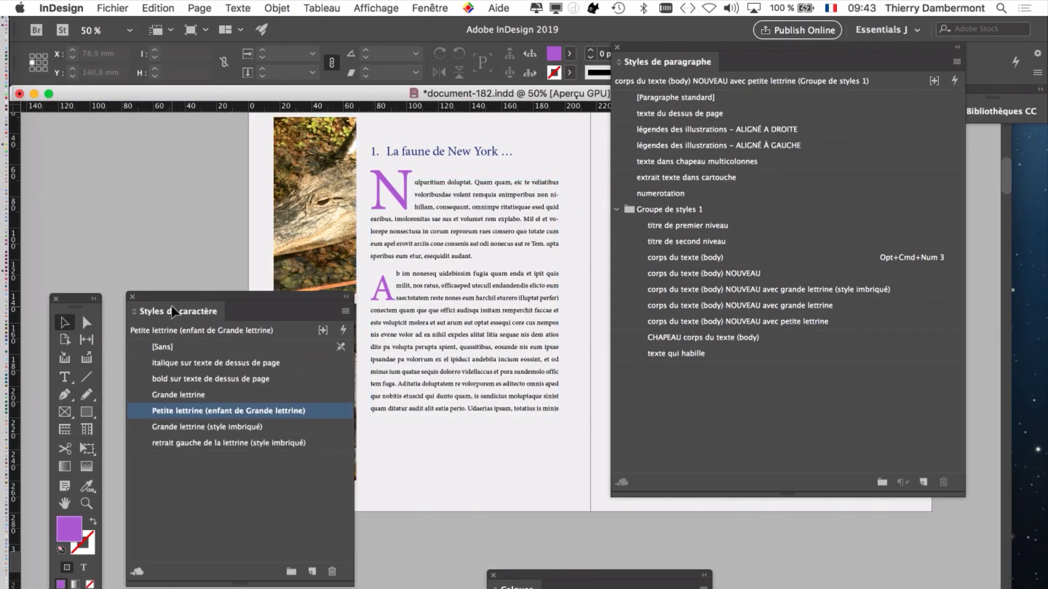
Set the drop cap height of the paragraph style "corps du texte (body) NOUVEAU avec petite lettrine" to 2 lines
{"action": "left_click", "coordinate": [64, 377]}
{"action": "left_click", "coordinate": [414, 312]}
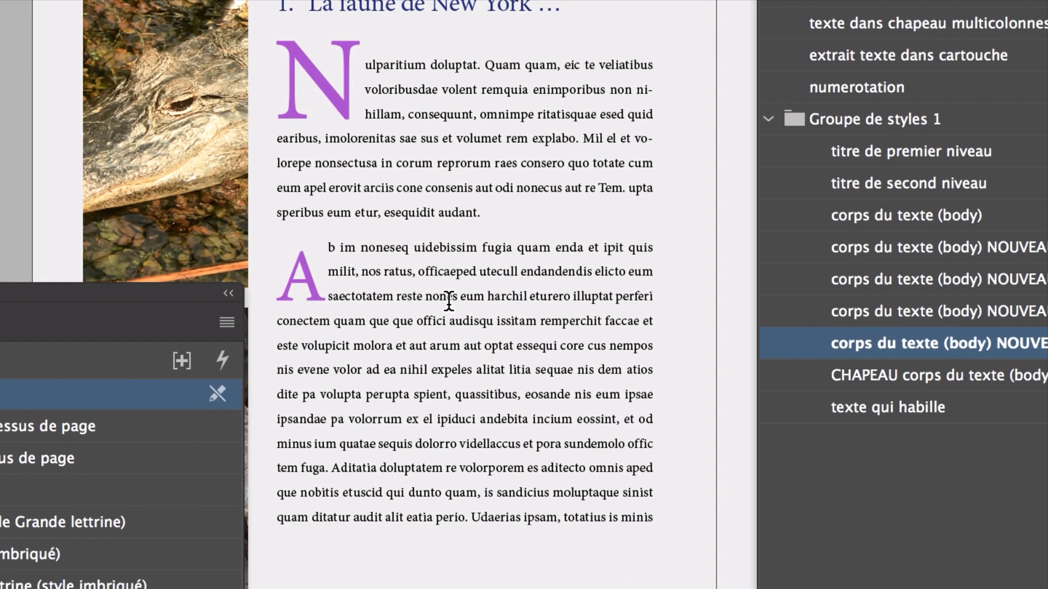
{"action": "left_click", "coordinate": [441, 299]}
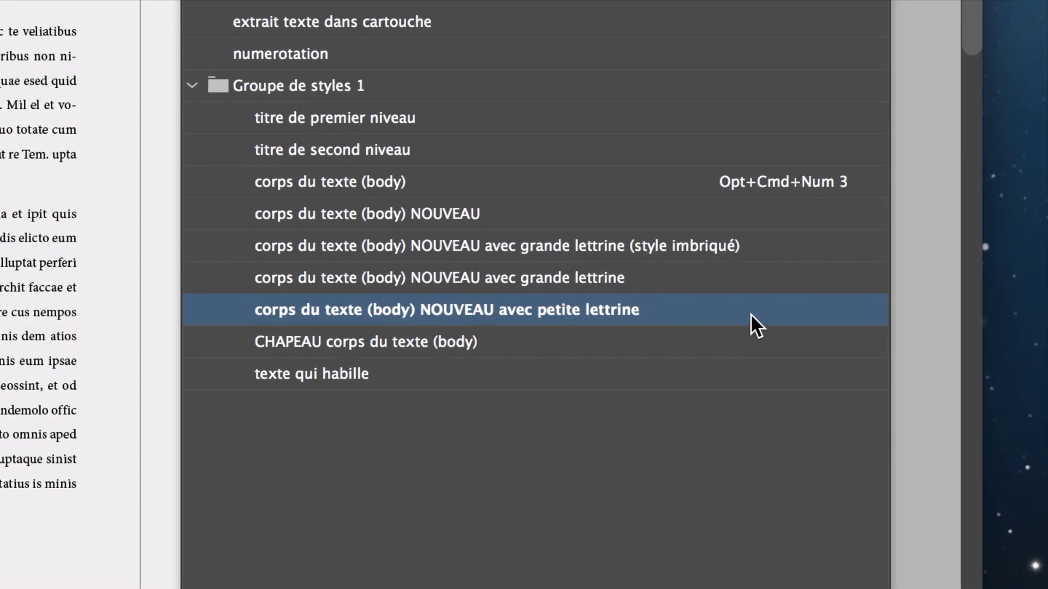
{"action": "double_click", "coordinate": [751, 313]}
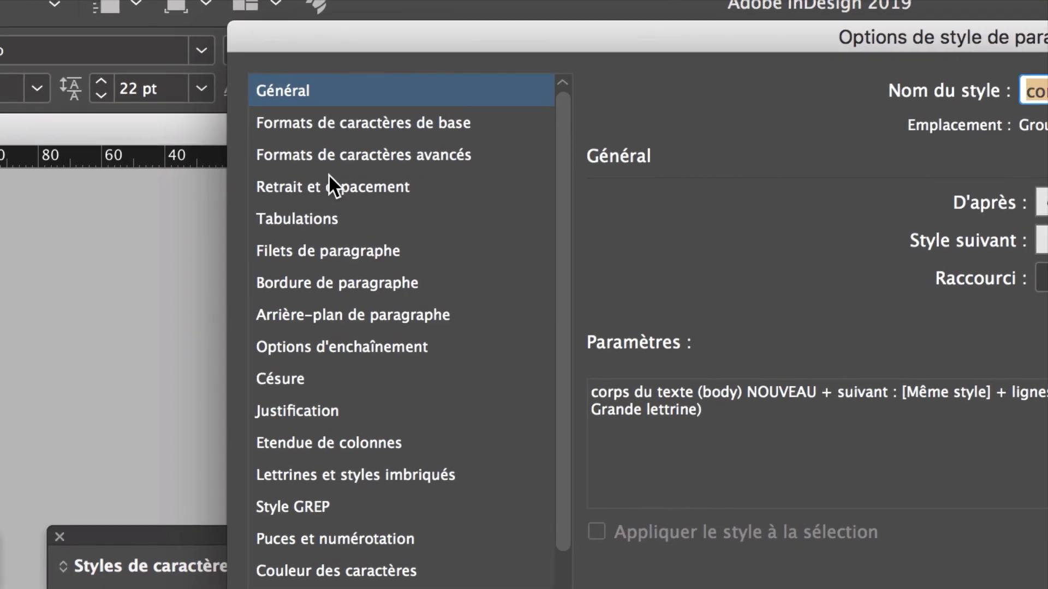
{"action": "left_click", "coordinate": [302, 474]}
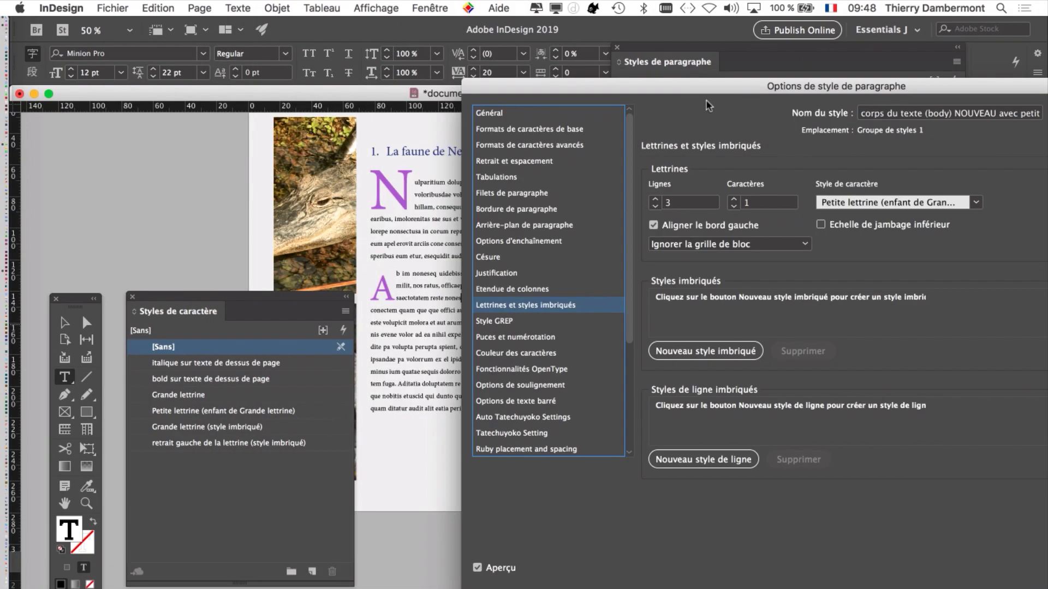
{"action": "left_click_drag", "start_coordinate": [708, 87], "coordinate": [680, 205]}
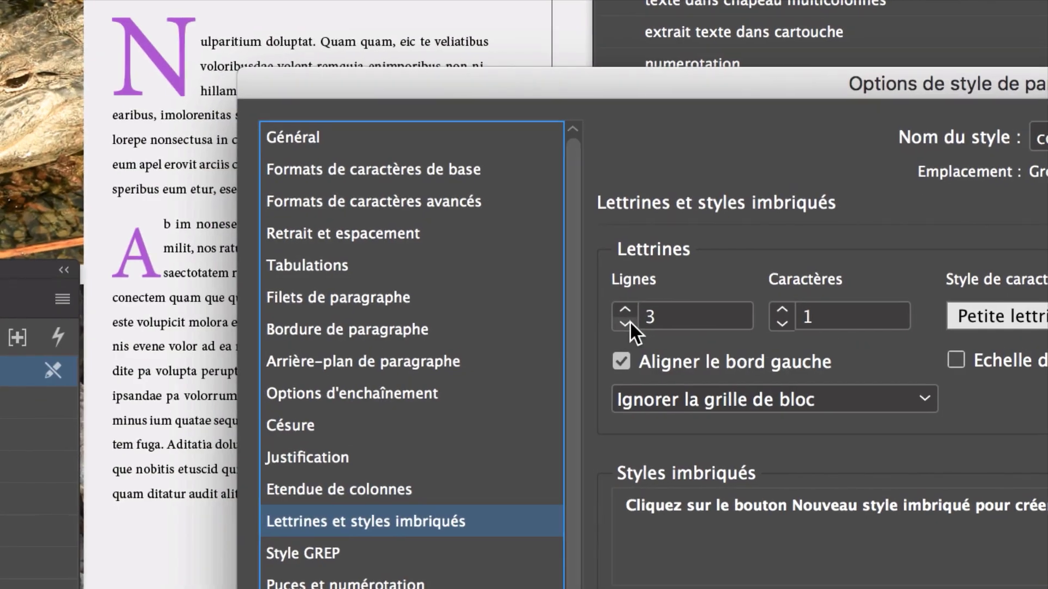
{"action": "left_click", "coordinate": [626, 323]}
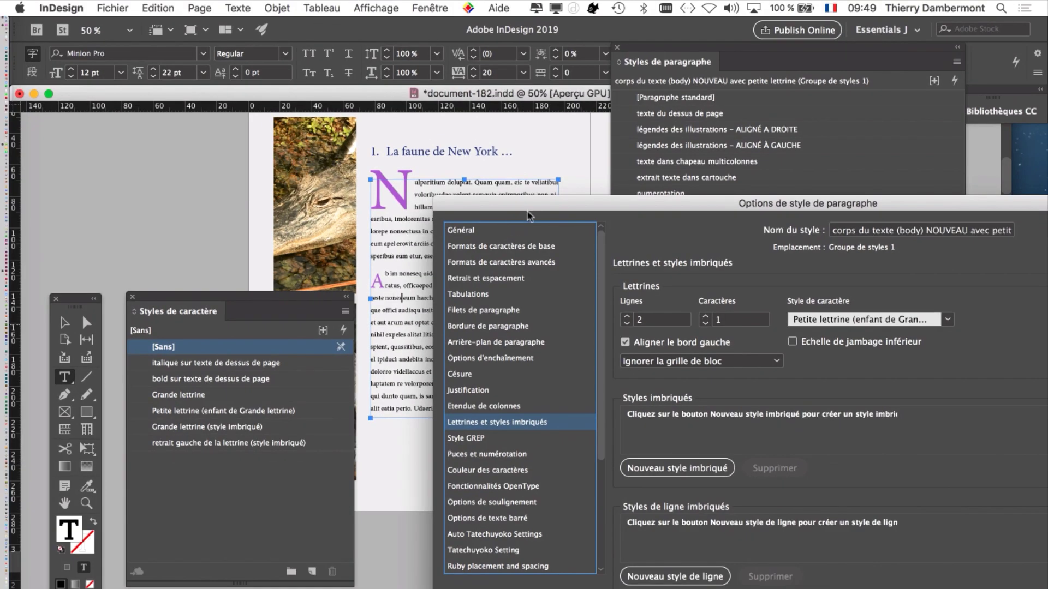
{"action": "left_click_drag", "start_coordinate": [538, 207], "coordinate": [352, 29]}
{"action": "left_click", "coordinate": [955, 514]}
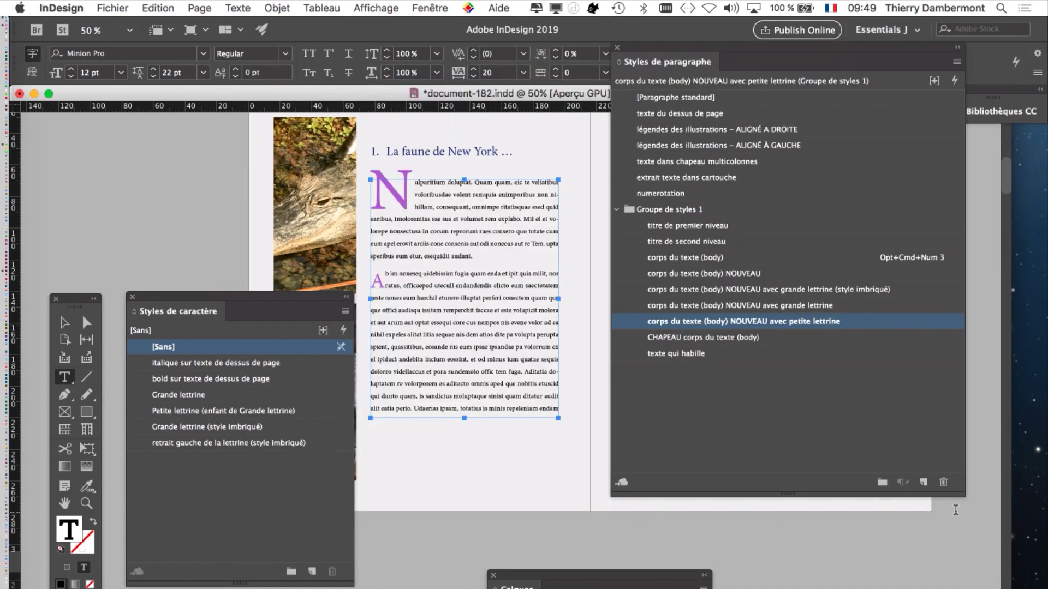
Deselect the page 2 text frame, and reposition the paragraph styles and character styles beside the text column
{"action": "key", "text": "Escape"}
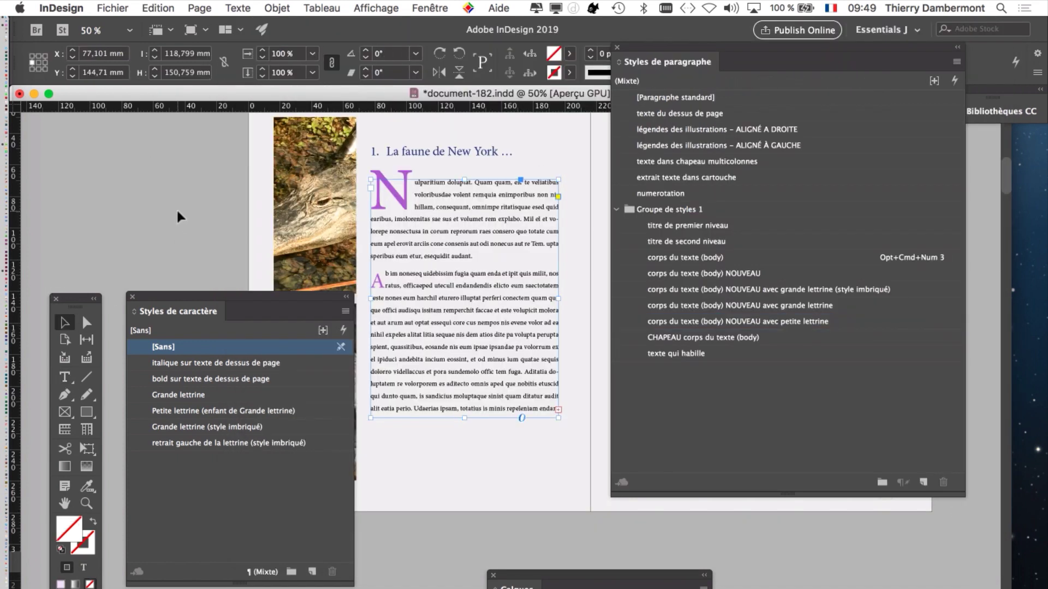
{"action": "left_click", "coordinate": [177, 211]}
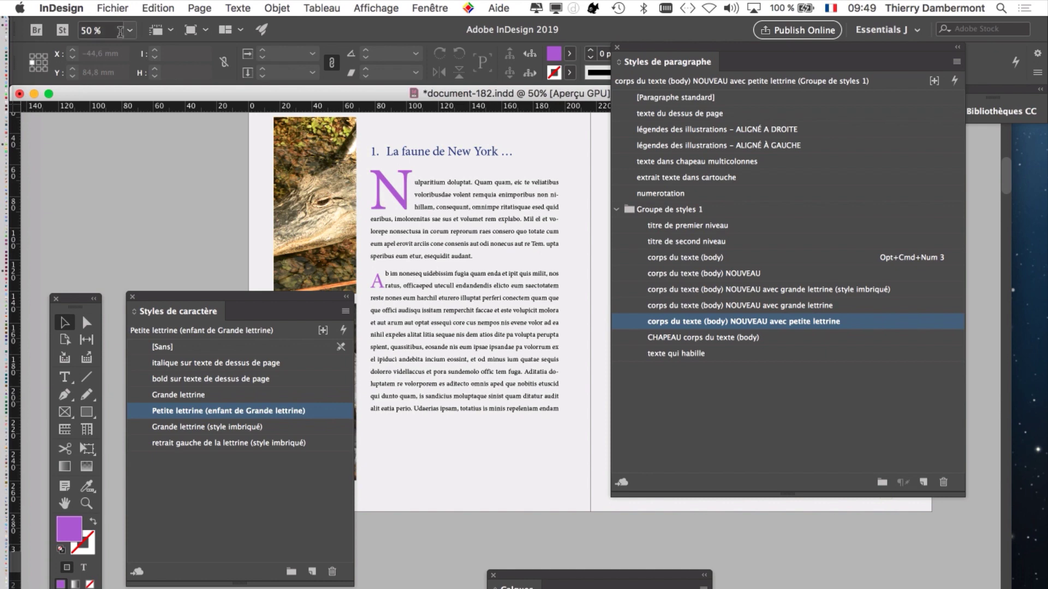
{"action": "left_click_drag", "start_coordinate": [734, 49], "coordinate": [836, 126]}
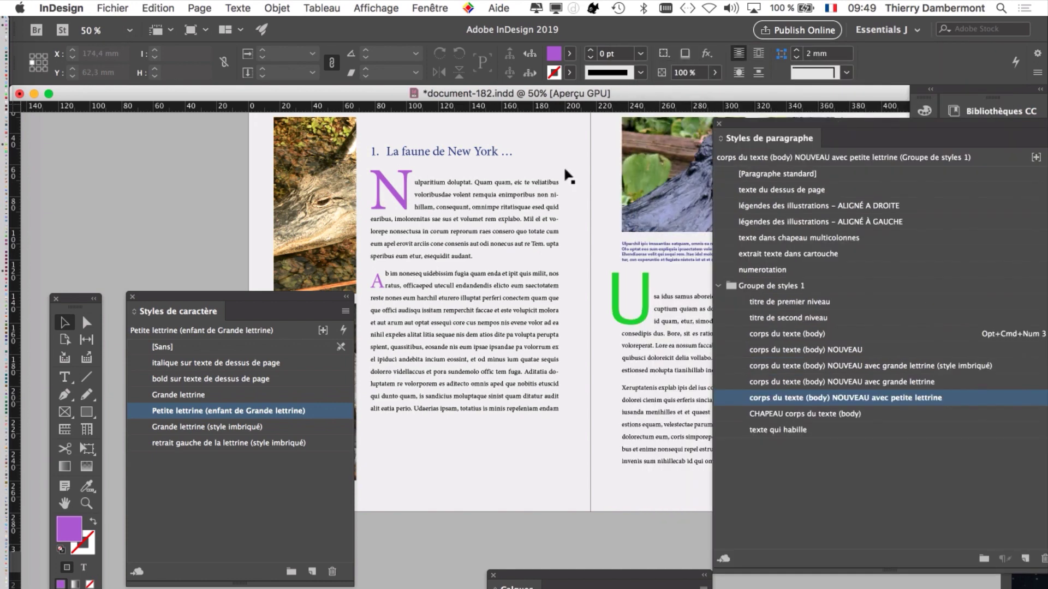
{"action": "left_click_drag", "start_coordinate": [266, 298], "coordinate": [251, 149]}
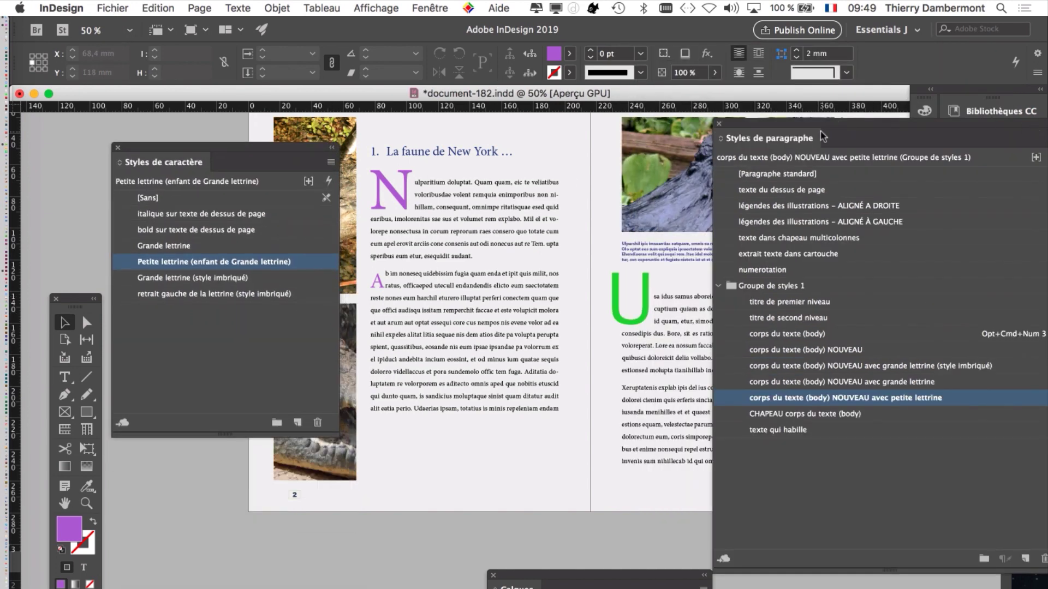
{"action": "left_click_drag", "start_coordinate": [823, 128], "coordinate": [742, 107]}
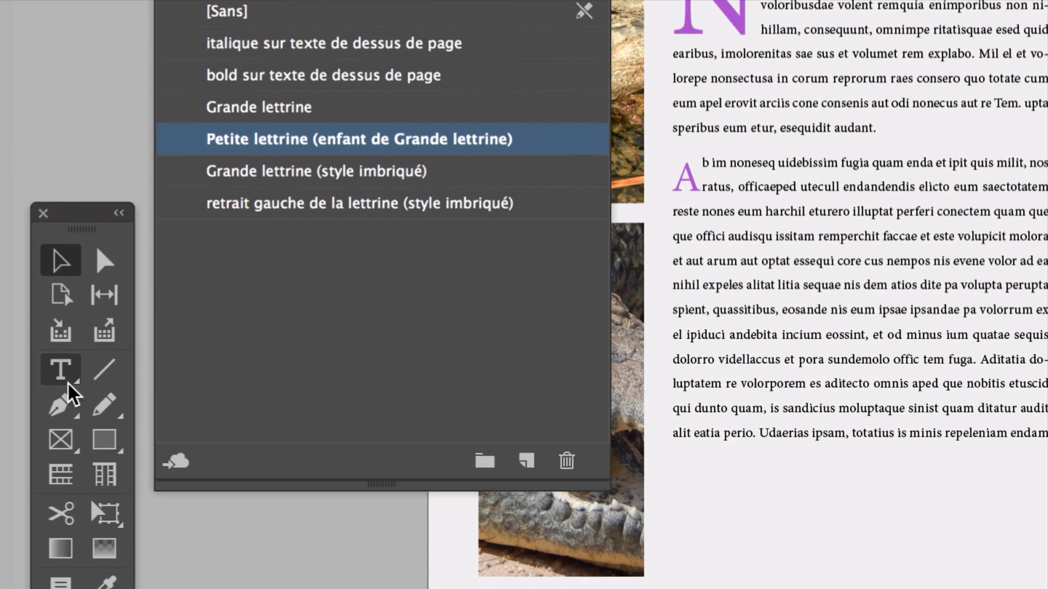
Review the drop cap settings of the paragraph style "corps du texte (body) NOUVEAU avec grande lettrine", keeping "Grande lettrine" as its character style
{"action": "left_click", "coordinate": [67, 381]}
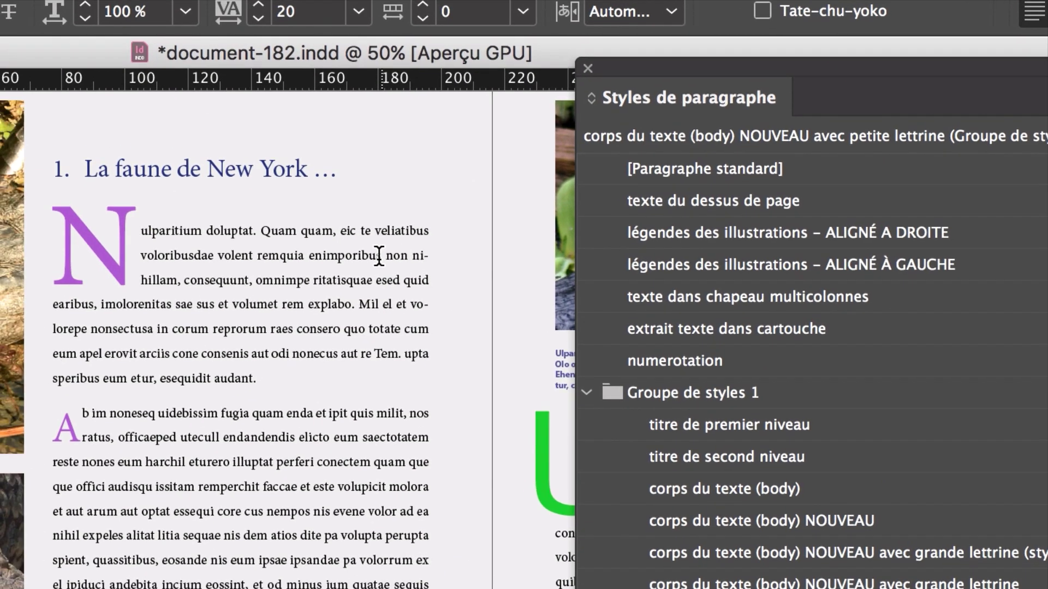
{"action": "left_click", "coordinate": [380, 257]}
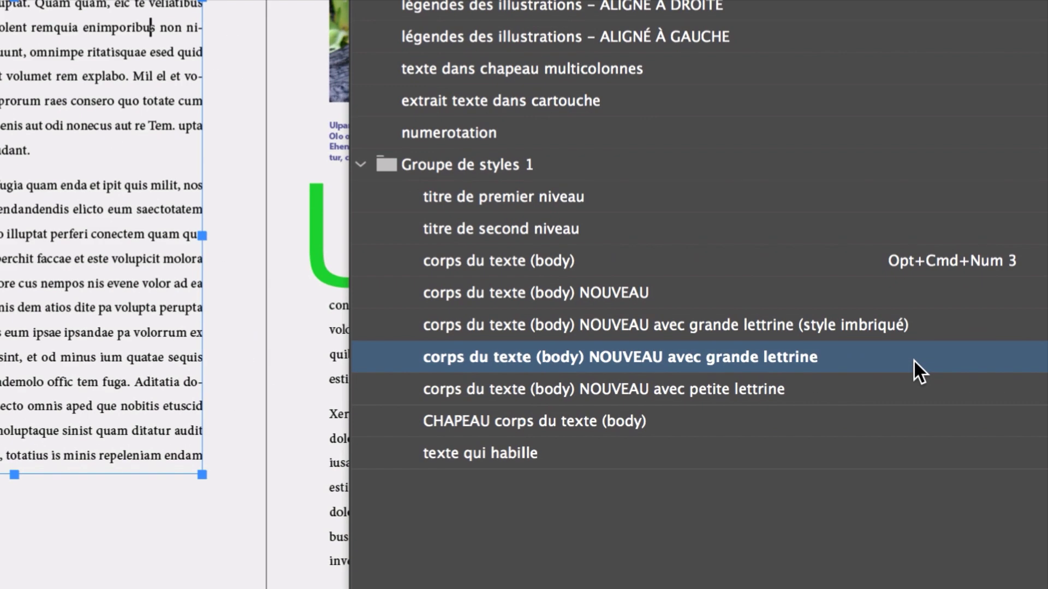
{"action": "double_click", "coordinate": [913, 359]}
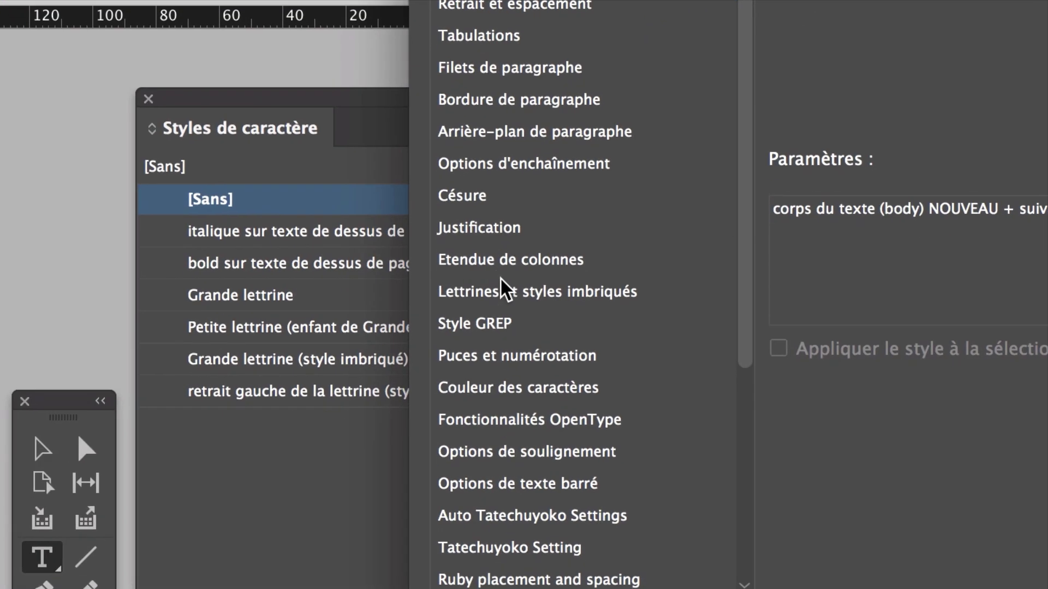
{"action": "left_click", "coordinate": [502, 283]}
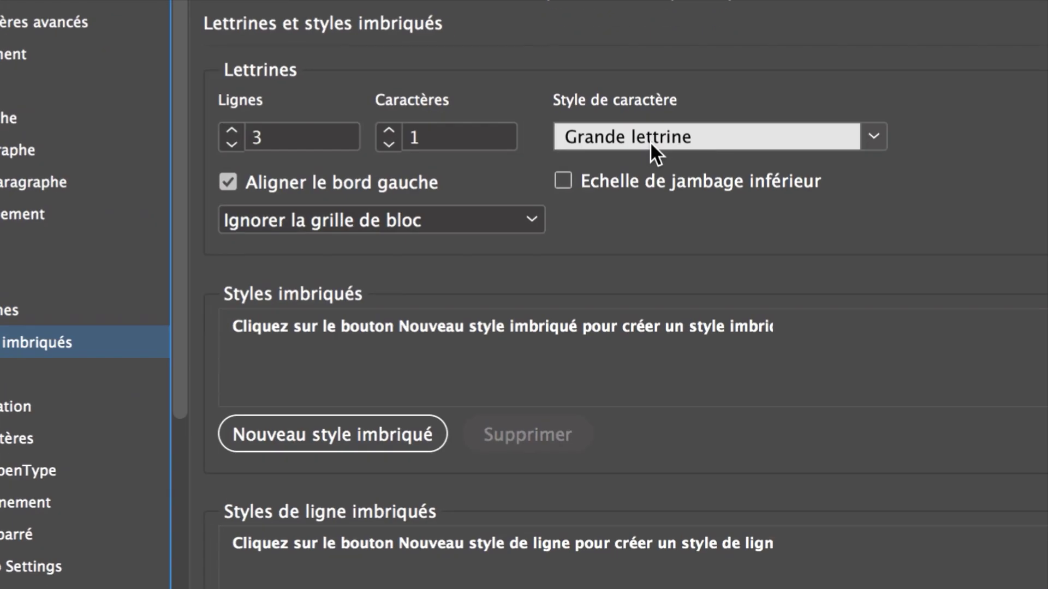
{"action": "left_click", "coordinate": [651, 144]}
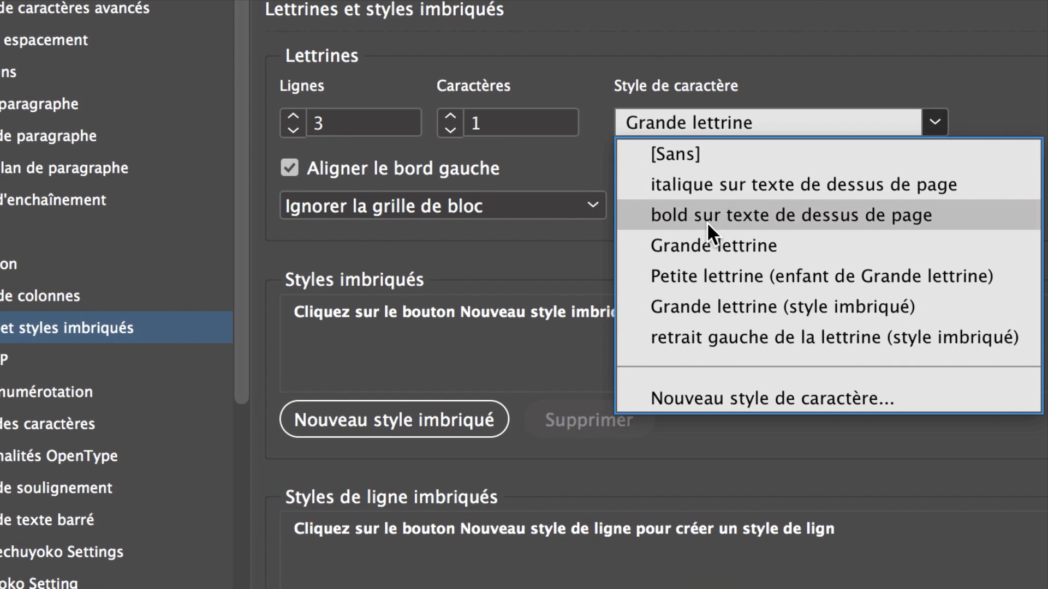
{"action": "left_click", "coordinate": [710, 246]}
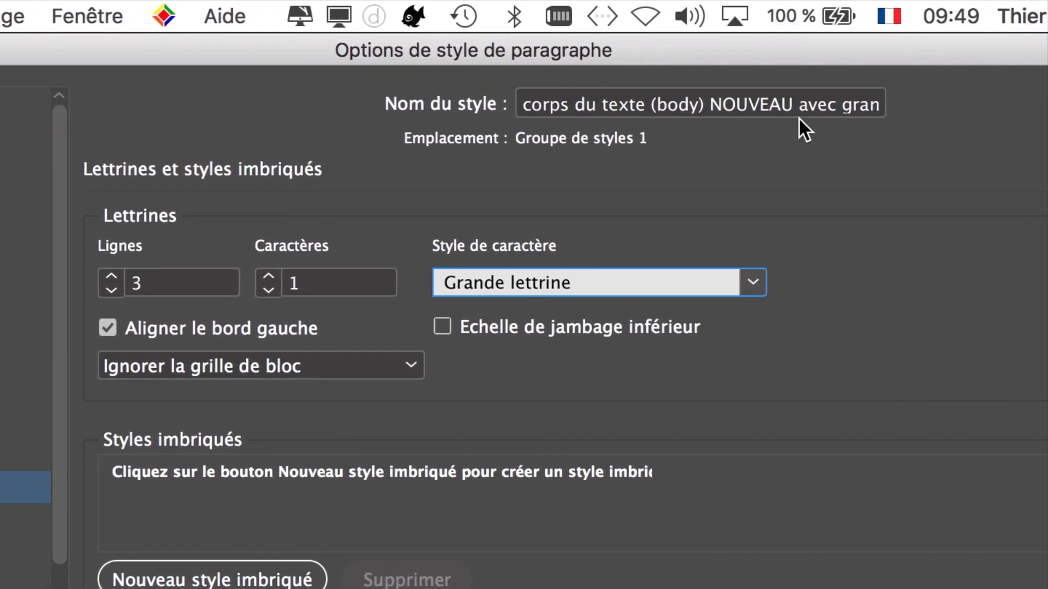
Read through to the end of the paragraph style's name, and close the style options
{"action": "left_click", "coordinate": [826, 110]}
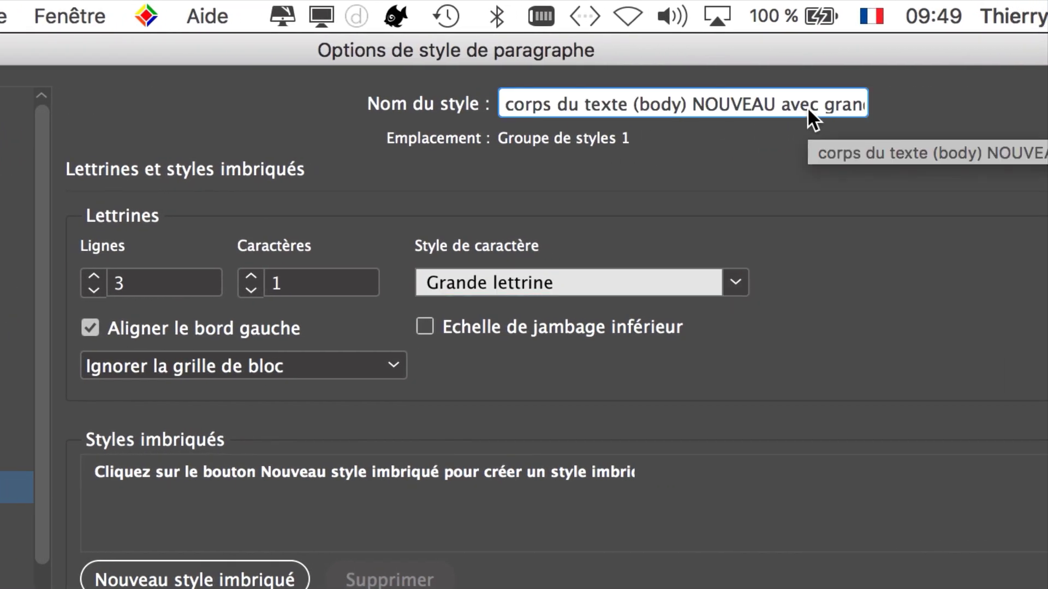
{"action": "key", "text": "Right"}
{"action": "key", "text": "Right"}
{"action": "key", "text": "Right"}
{"action": "key", "text": "Right"}
{"action": "key", "text": "Right"}
{"action": "key", "text": "Right"}
{"action": "key", "text": "Right"}
{"action": "key", "text": "Right"}
{"action": "key", "text": "Right"}
{"action": "key", "text": "Right"}
{"action": "key", "text": "Right"}
{"action": "key", "text": "Right"}
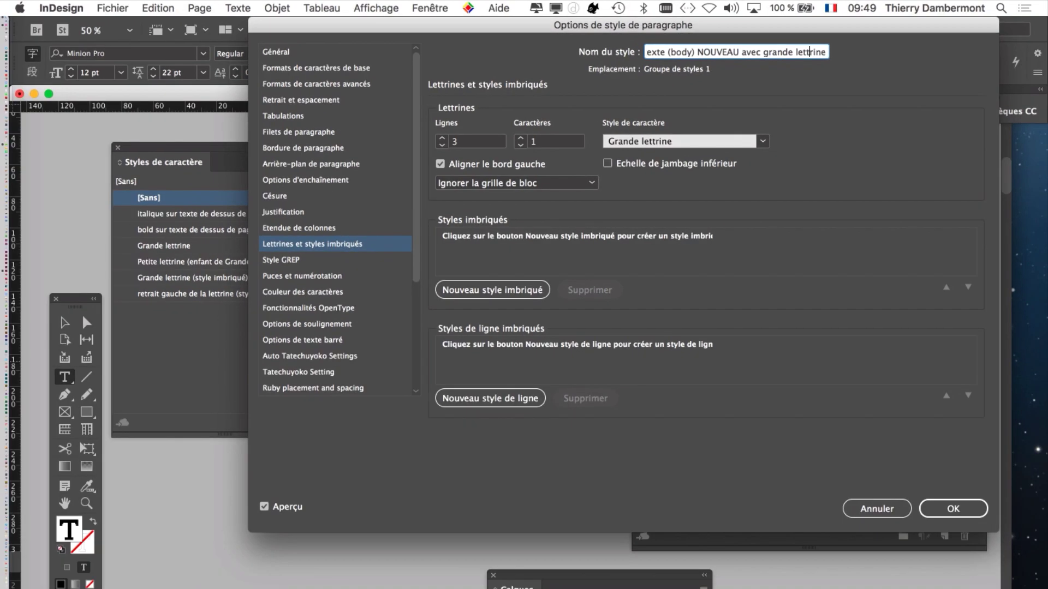
{"action": "key", "text": "Return"}
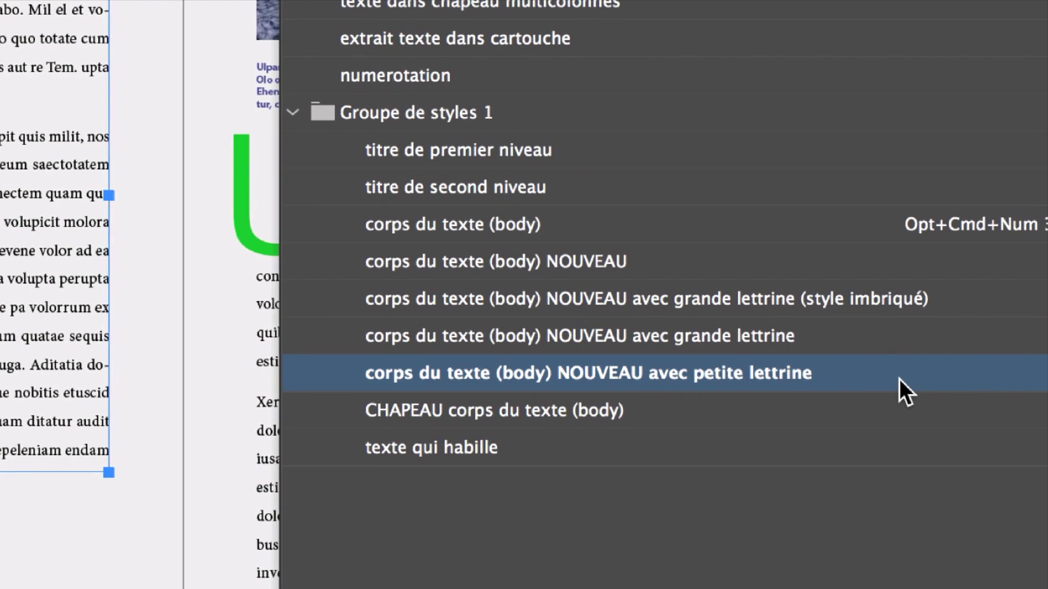
Review the drop cap settings of the paragraph style "corps du texte (body) NOUVEAU avec petite lettrine"
{"action": "double_click", "coordinate": [902, 378]}
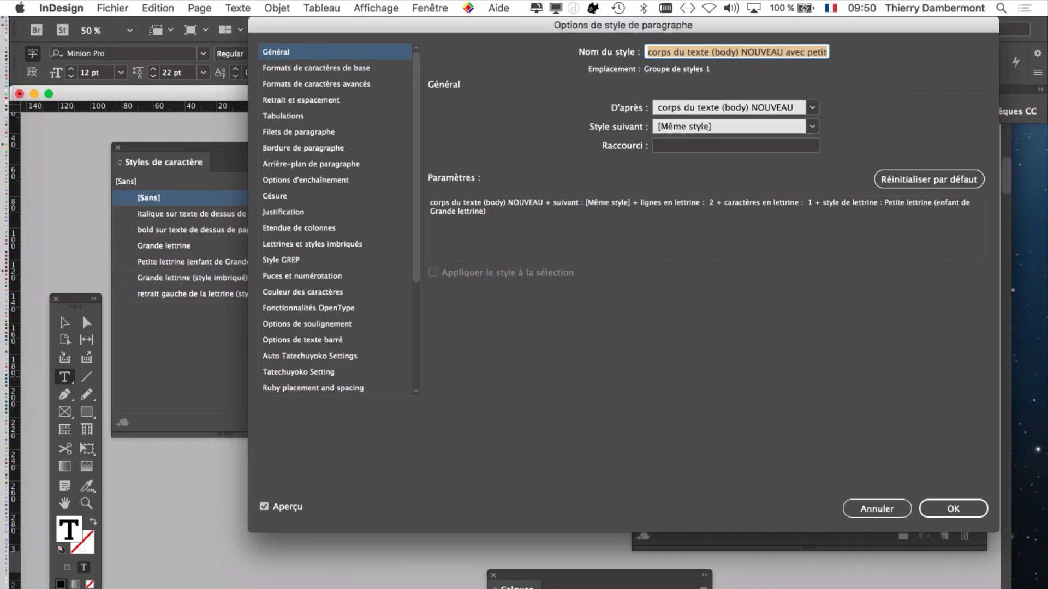
{"action": "left_click_drag", "start_coordinate": [623, 25], "coordinate": [820, 39]}
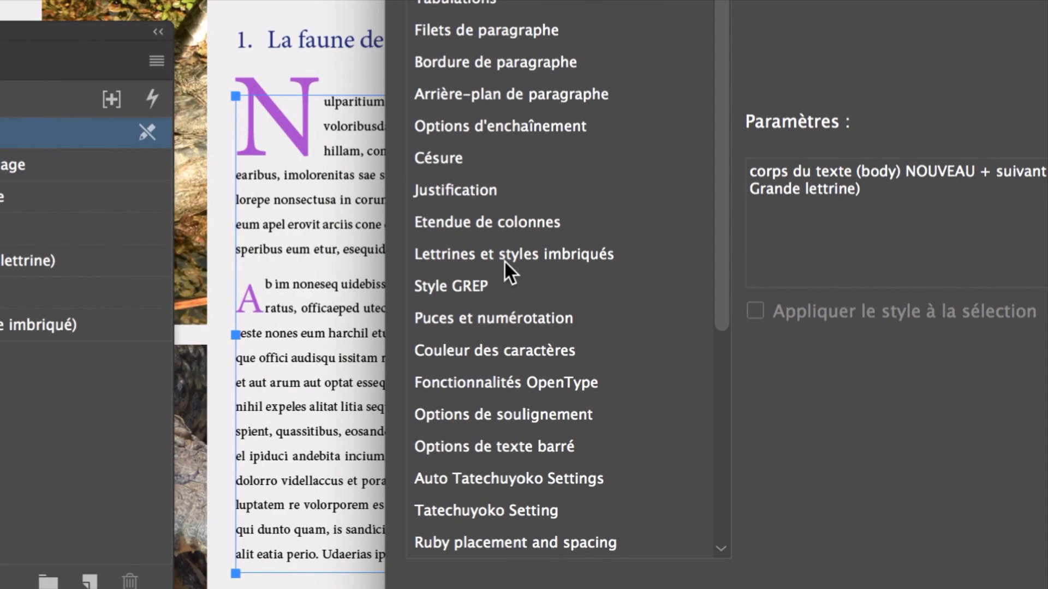
{"action": "left_click", "coordinate": [503, 260]}
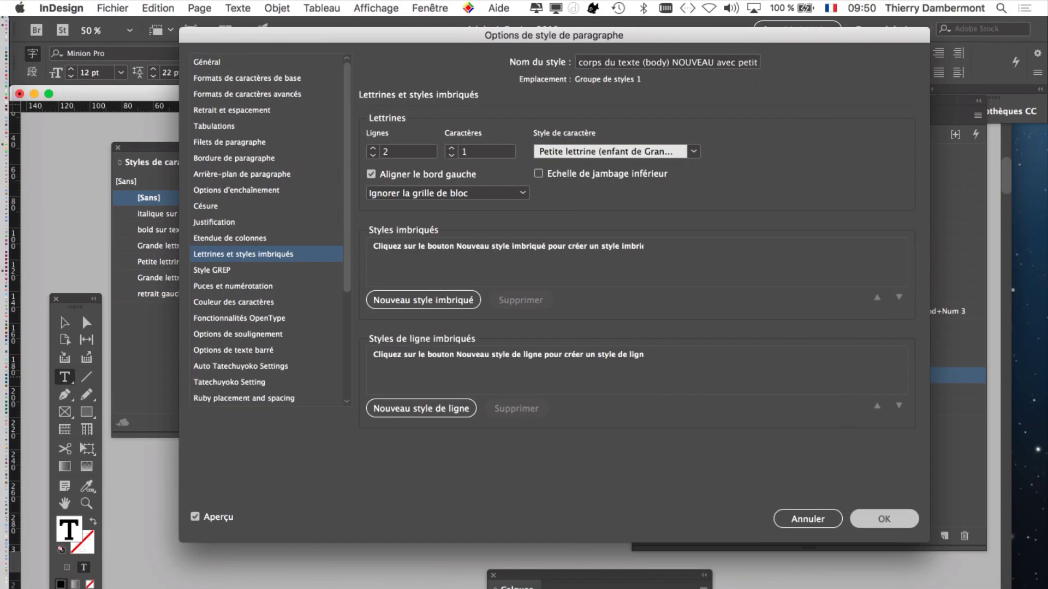
{"action": "key", "text": "Return"}
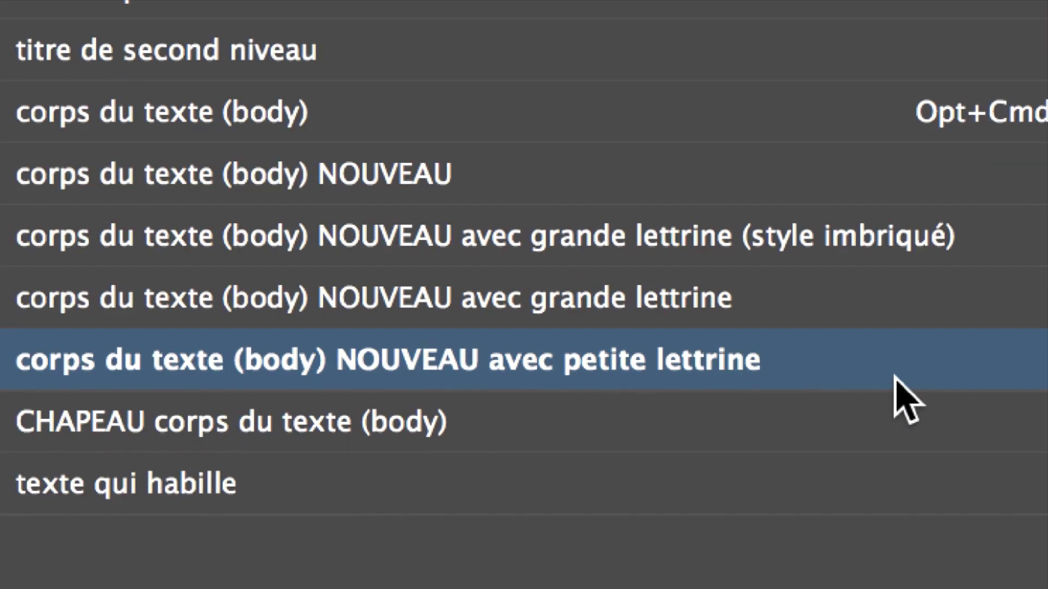
{"action": "double_click", "coordinate": [895, 376]}
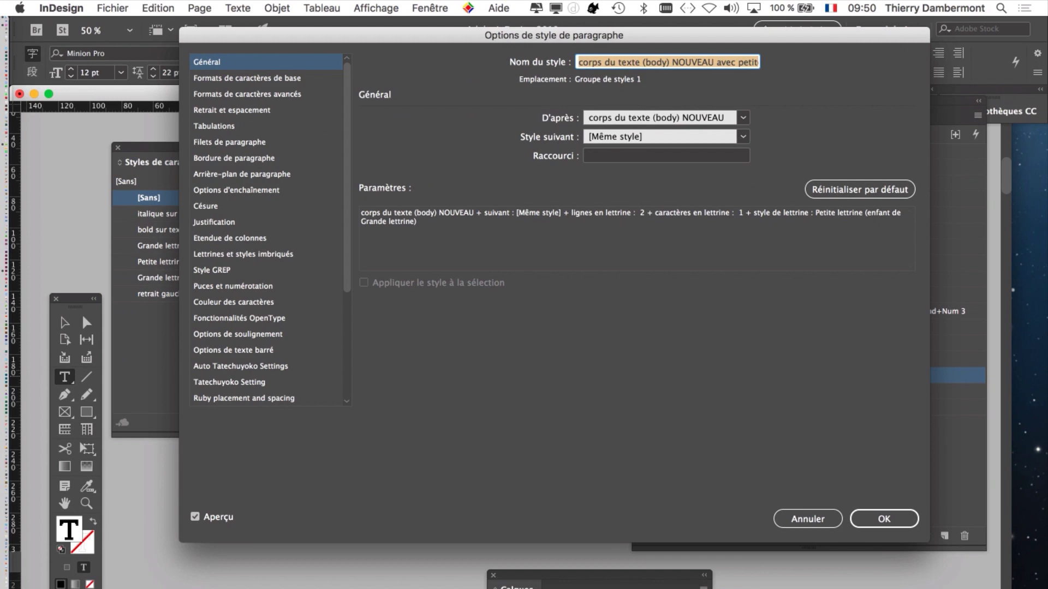
{"action": "left_click_drag", "start_coordinate": [554, 35], "coordinate": [865, 59]}
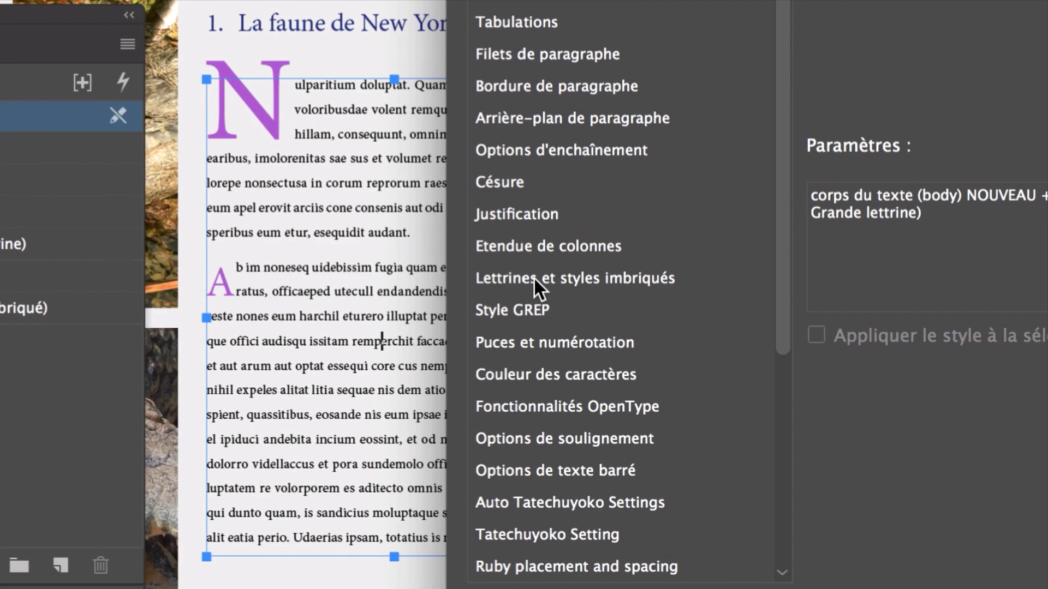
{"action": "left_click", "coordinate": [537, 277]}
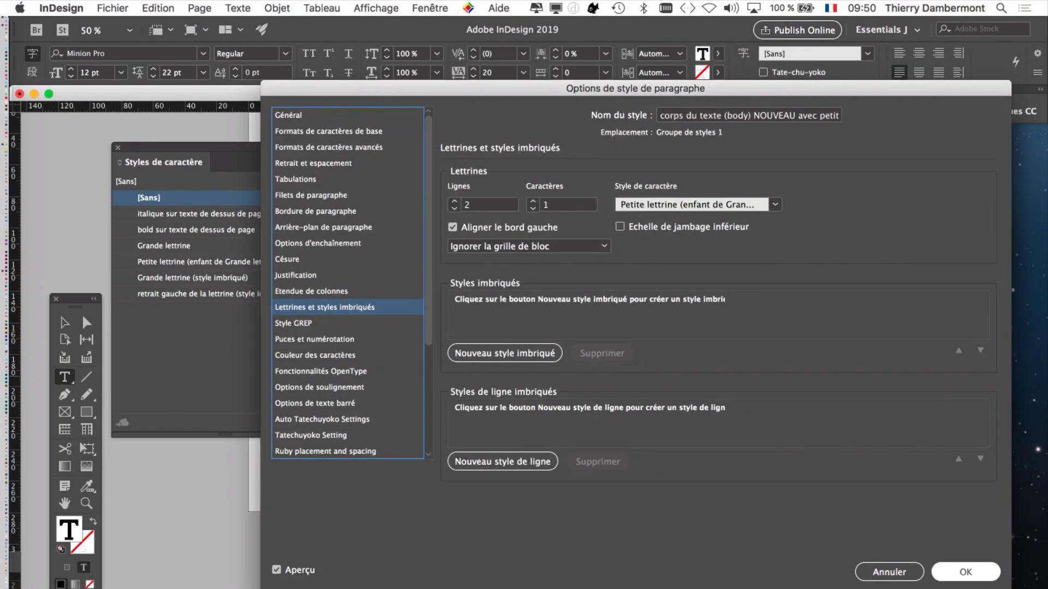
{"action": "key", "text": "Return"}
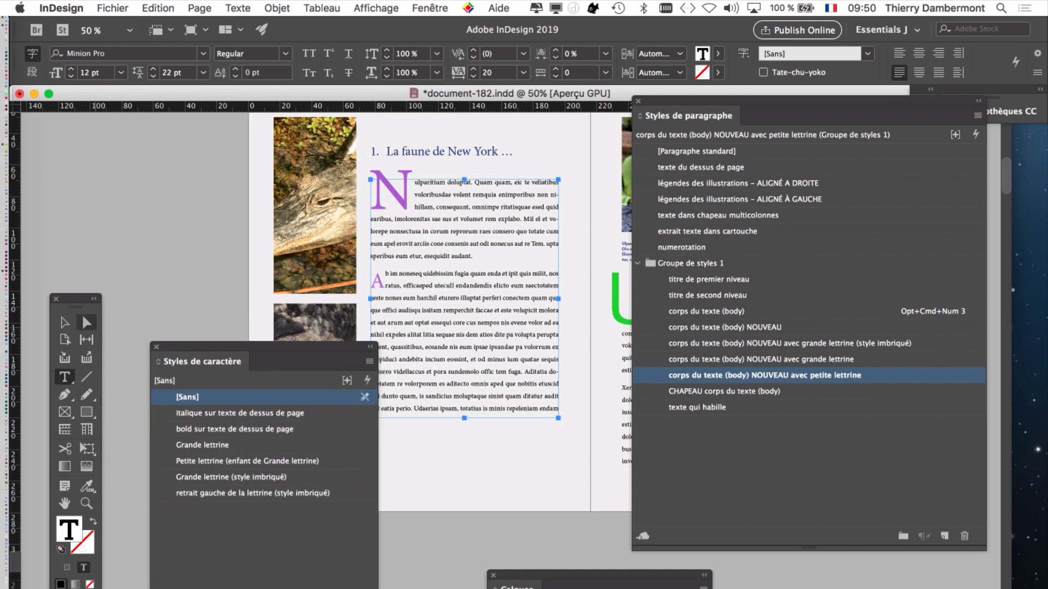
Deselect the page 2 text frame, and bring the character styles beside its drop caps
{"action": "left_click", "coordinate": [64, 323]}
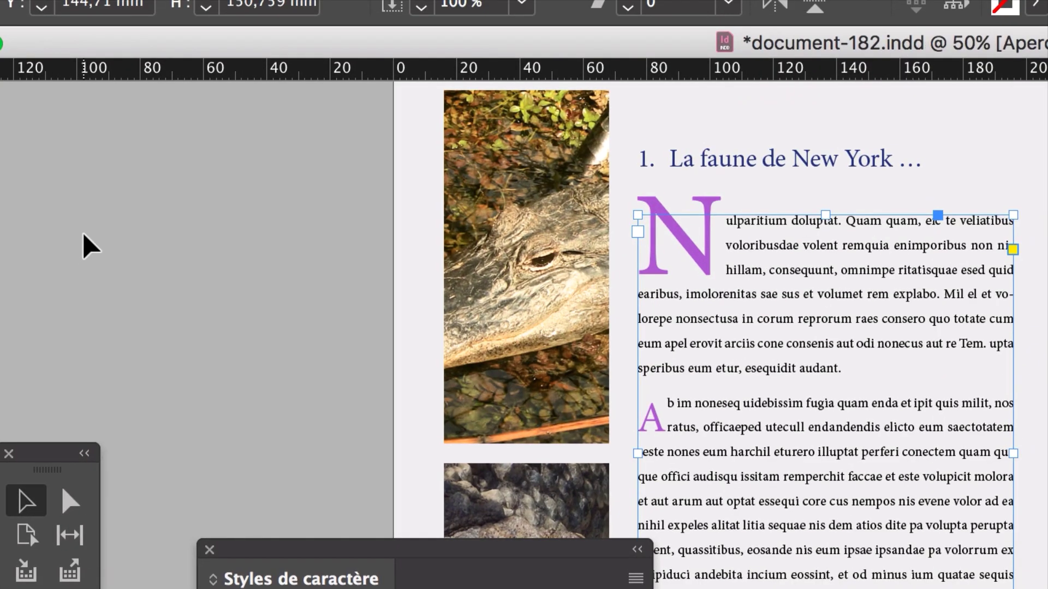
{"action": "left_click", "coordinate": [83, 233]}
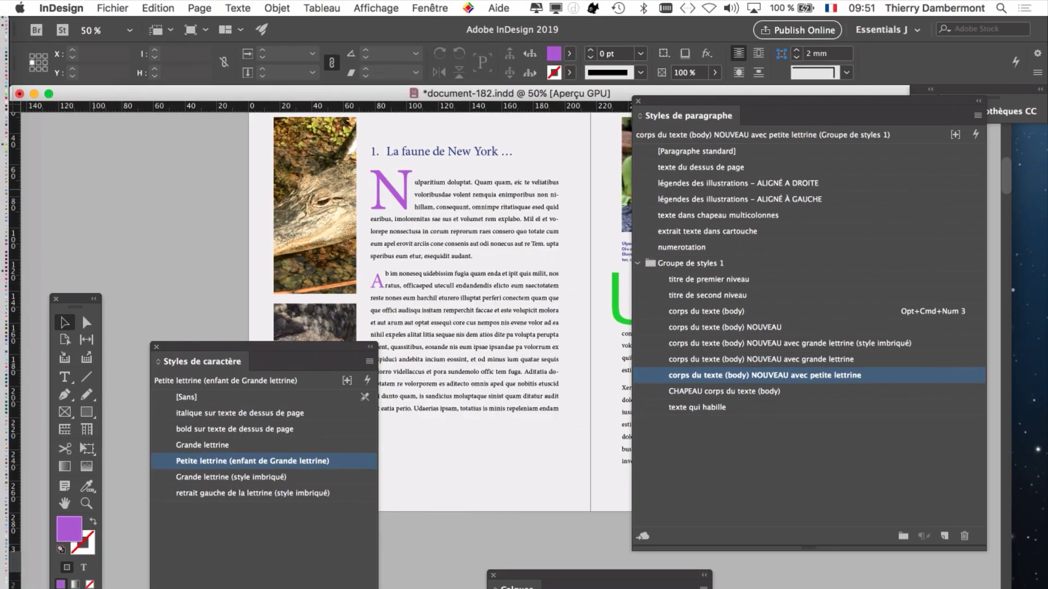
{"action": "left_click_drag", "start_coordinate": [267, 347], "coordinate": [571, 154]}
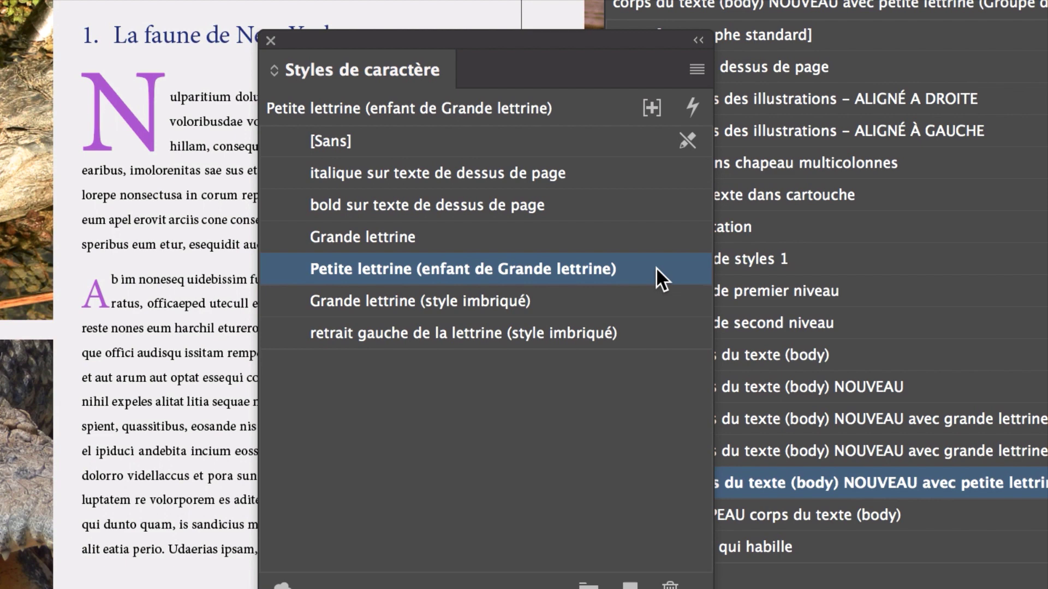
Try sizes from 7 pt to 15 pt for the character style "Petite lettrine (enfant de Grande lettrine)", and set it to 14 pt
{"action": "double_click", "coordinate": [656, 268]}
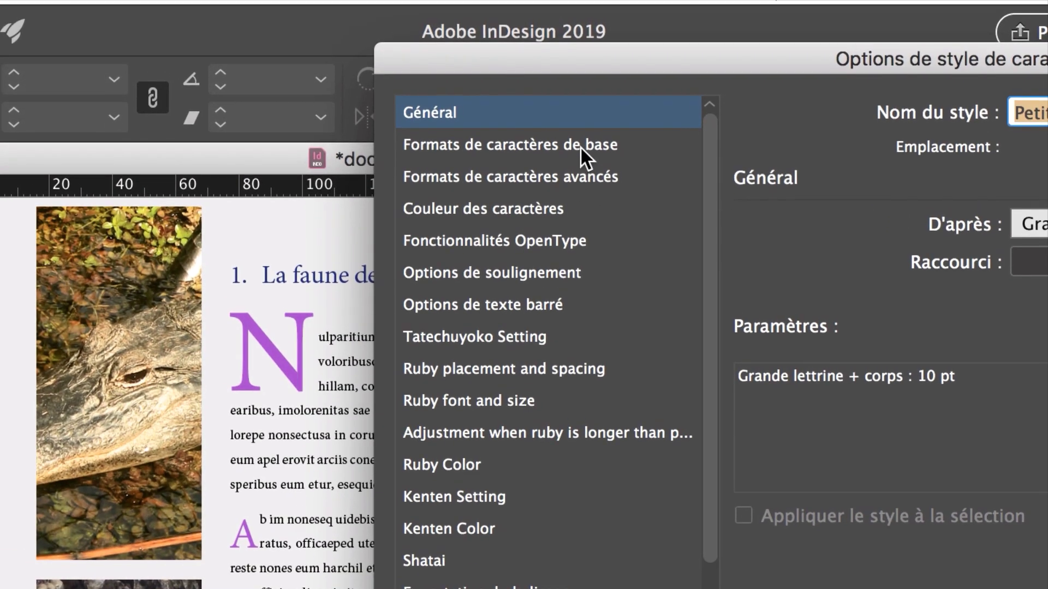
{"action": "left_click", "coordinate": [584, 119]}
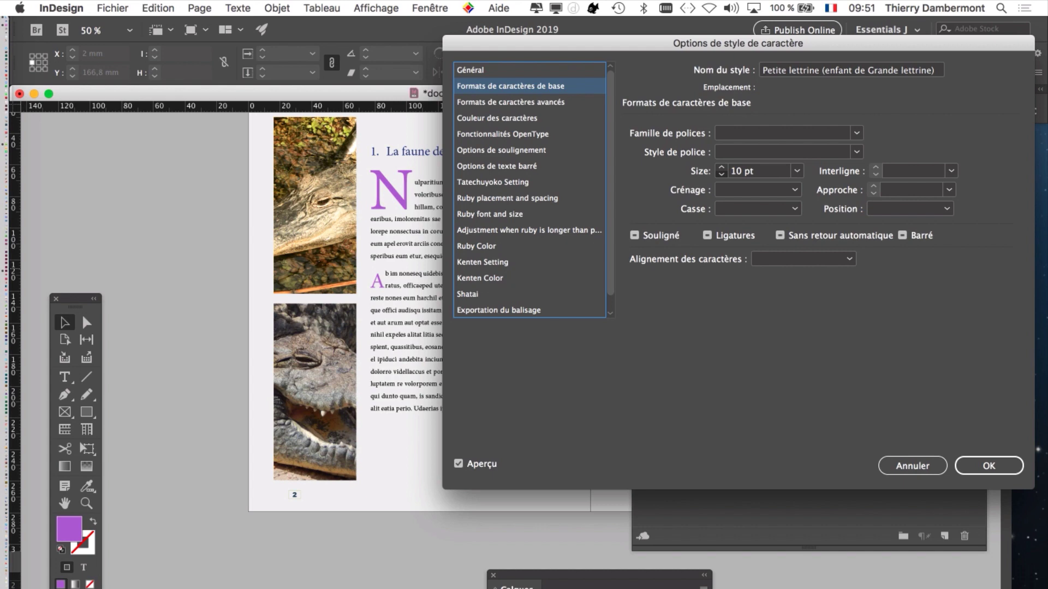
{"action": "key", "text": "Down"}
{"action": "key", "text": "Down"}
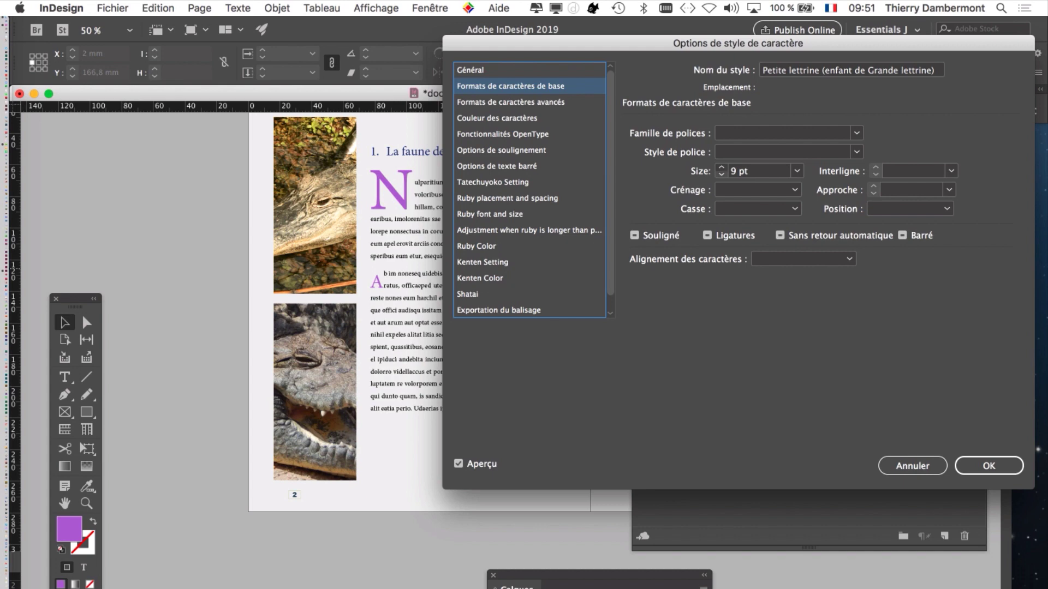
{"action": "key", "text": "Down"}
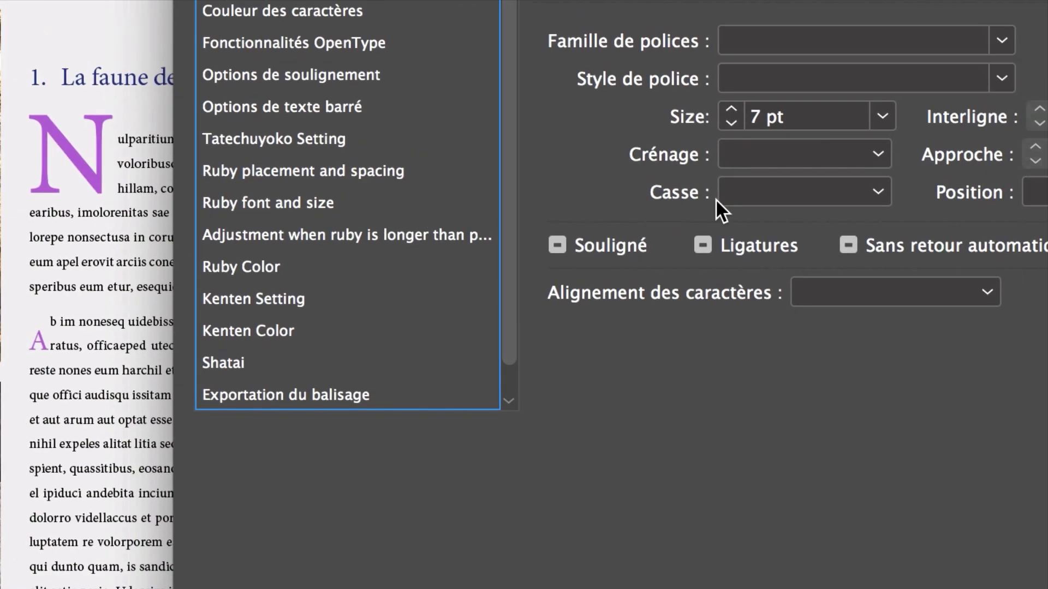
{"action": "left_click", "coordinate": [731, 109]}
{"action": "left_click", "coordinate": [731, 109]}
{"action": "left_click", "coordinate": [731, 109]}
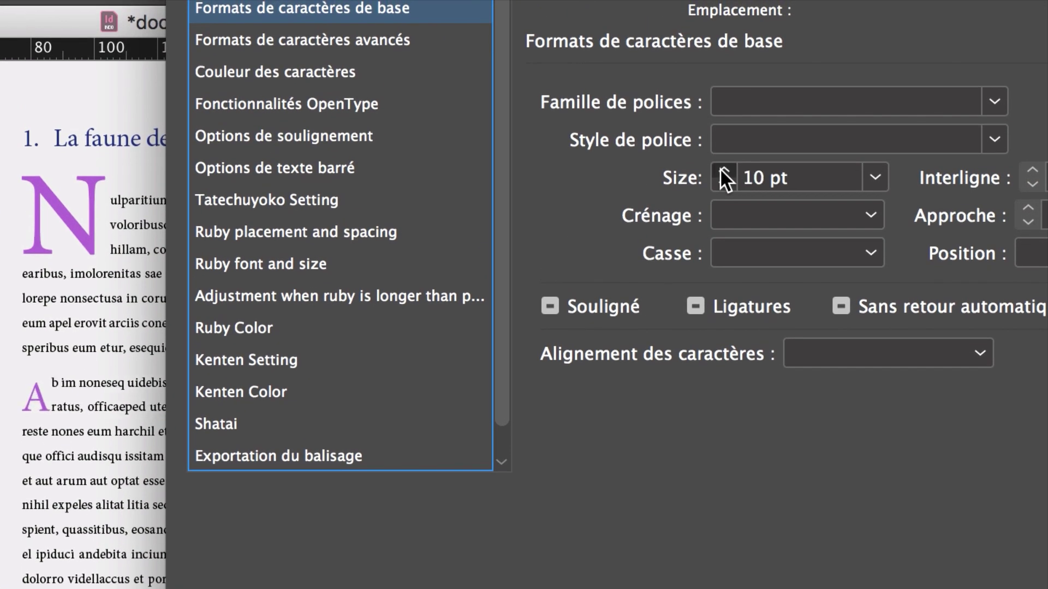
{"action": "left_click", "coordinate": [723, 172]}
{"action": "left_click", "coordinate": [723, 172]}
{"action": "left_click", "coordinate": [723, 172]}
{"action": "left_click", "coordinate": [723, 172]}
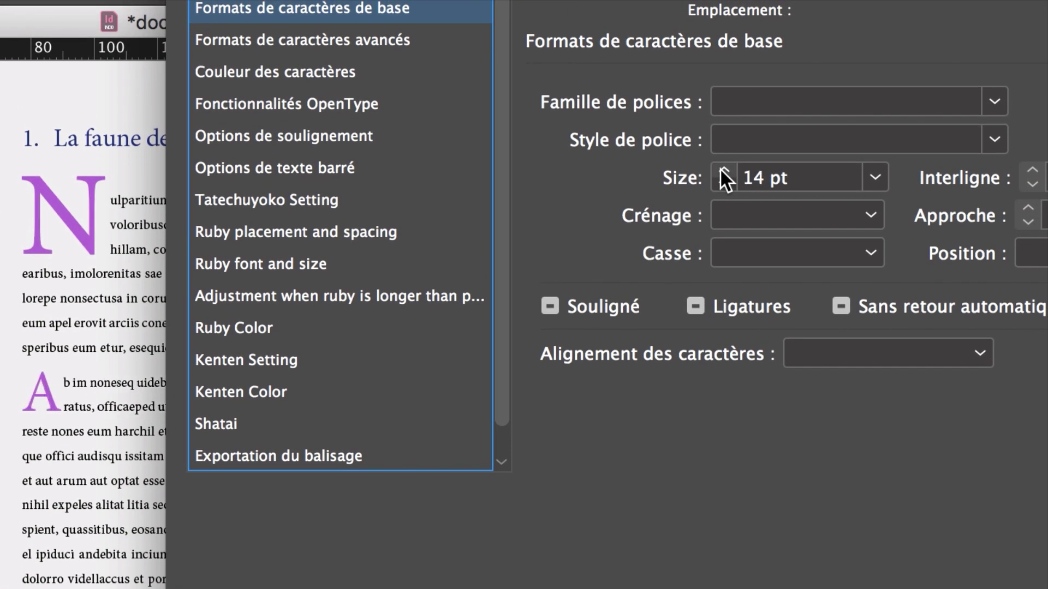
{"action": "left_click", "coordinate": [722, 170]}
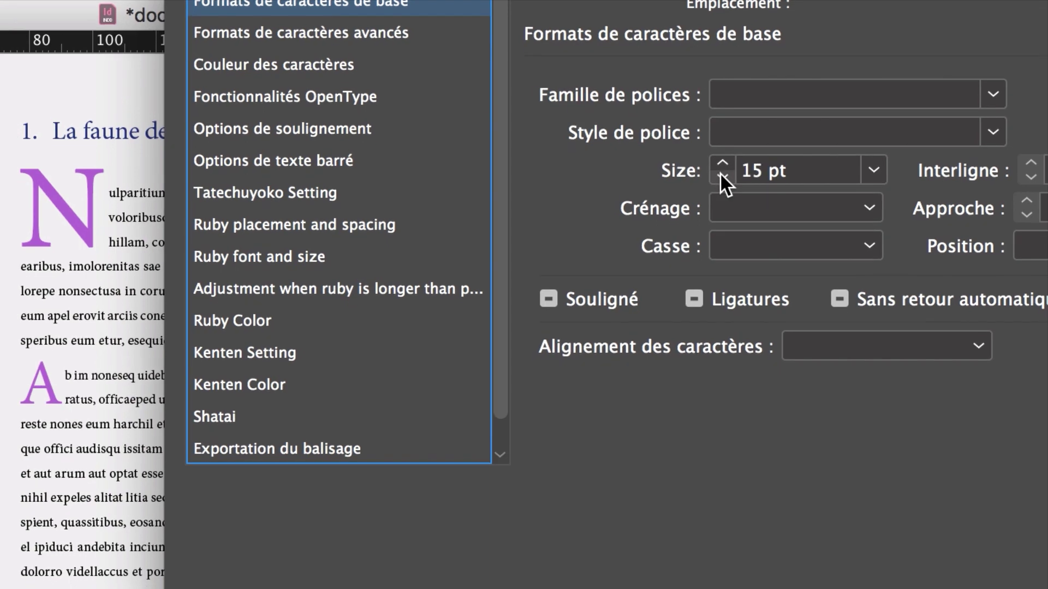
{"action": "left_click", "coordinate": [723, 182]}
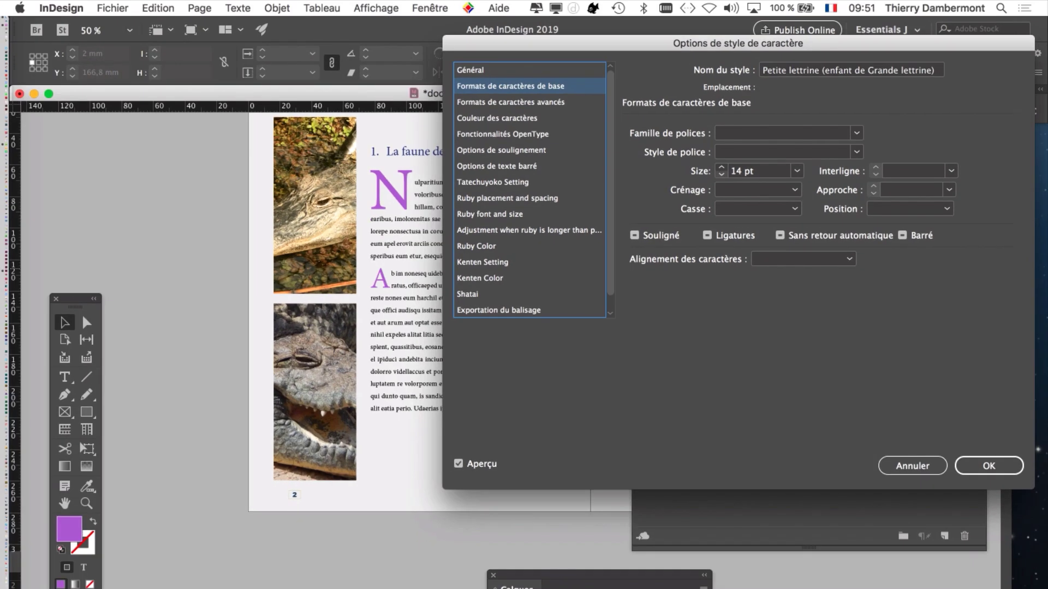
{"action": "key", "text": "Return"}
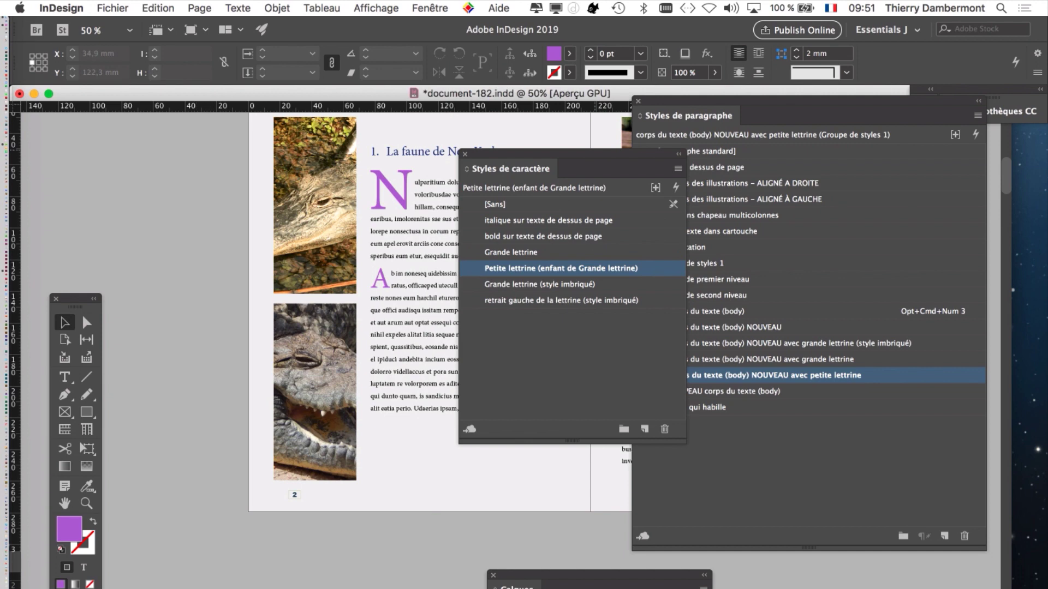
Move the character styles clear of the text, and recheck which character style the "petite lettrine" paragraph style uses for its drop cap
{"action": "left_click_drag", "start_coordinate": [506, 169], "coordinate": [190, 495]}
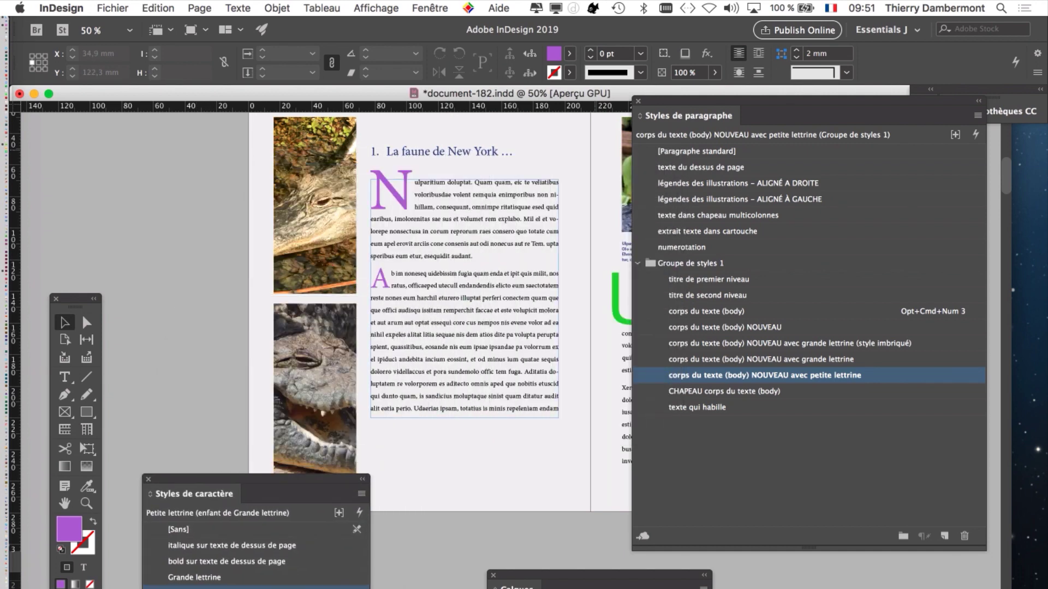
{"action": "key", "text": "super+shift+a"}
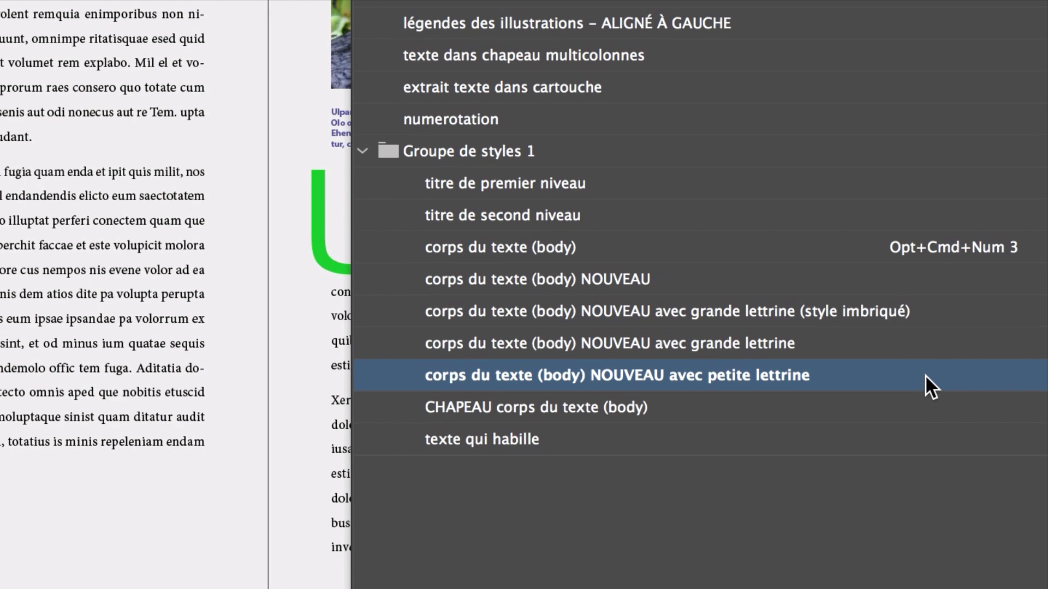
{"action": "double_click", "coordinate": [925, 375]}
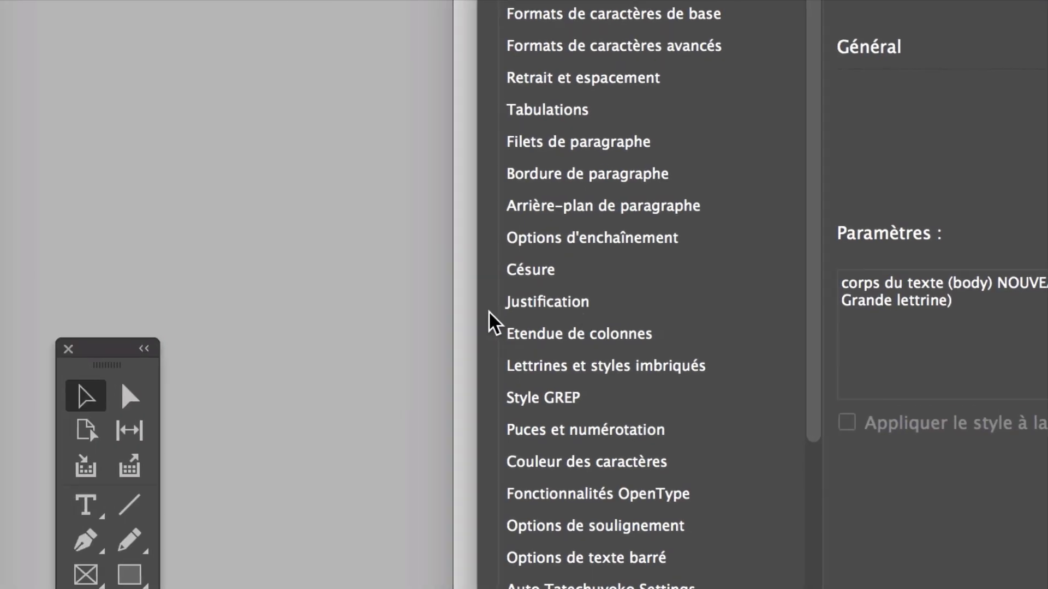
{"action": "left_click", "coordinate": [505, 327]}
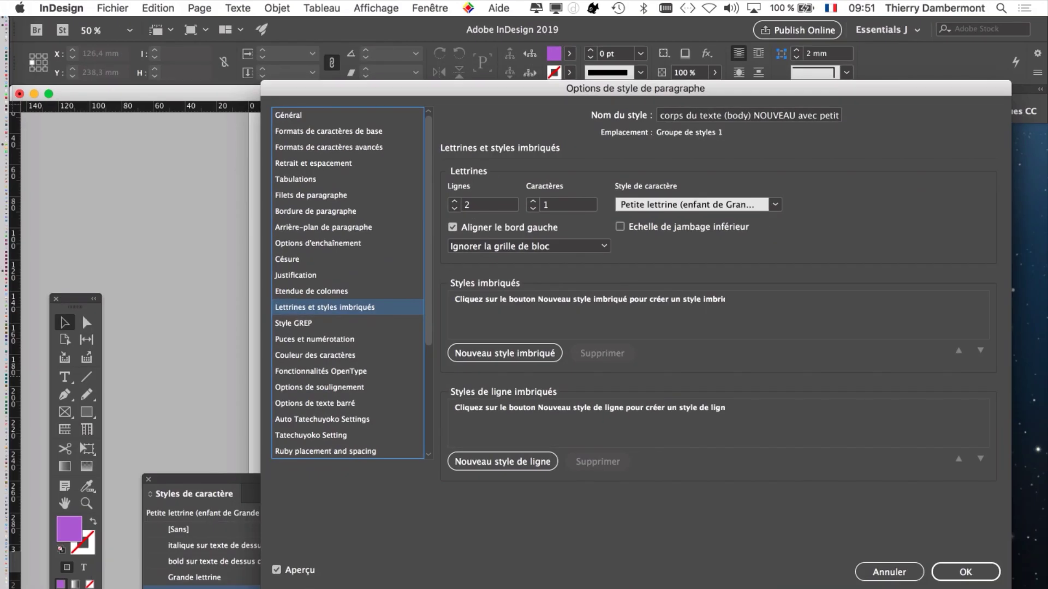
{"action": "key", "text": "Return"}
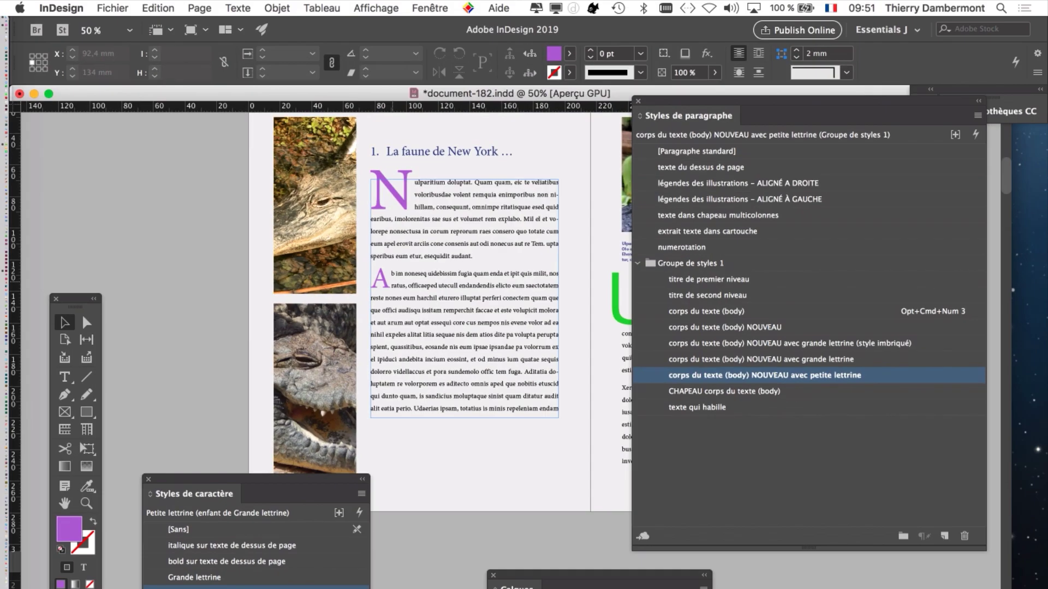
{"action": "key", "text": "super+shift+a"}
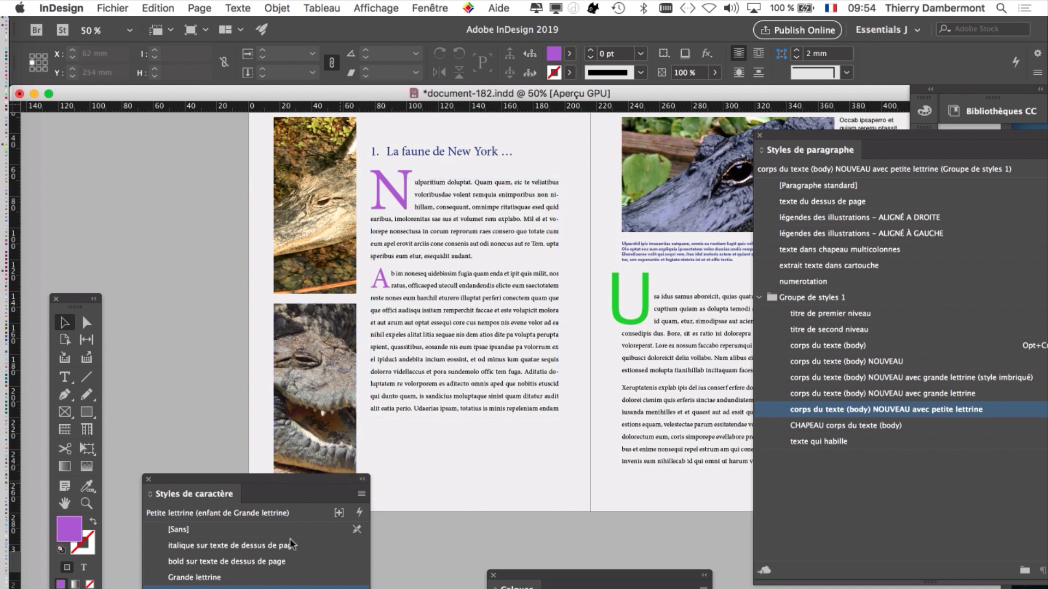
Rearrange the tools and character styles around page 2, and select its body text frame
{"action": "left_click_drag", "start_coordinate": [345, 485], "coordinate": [330, 578]}
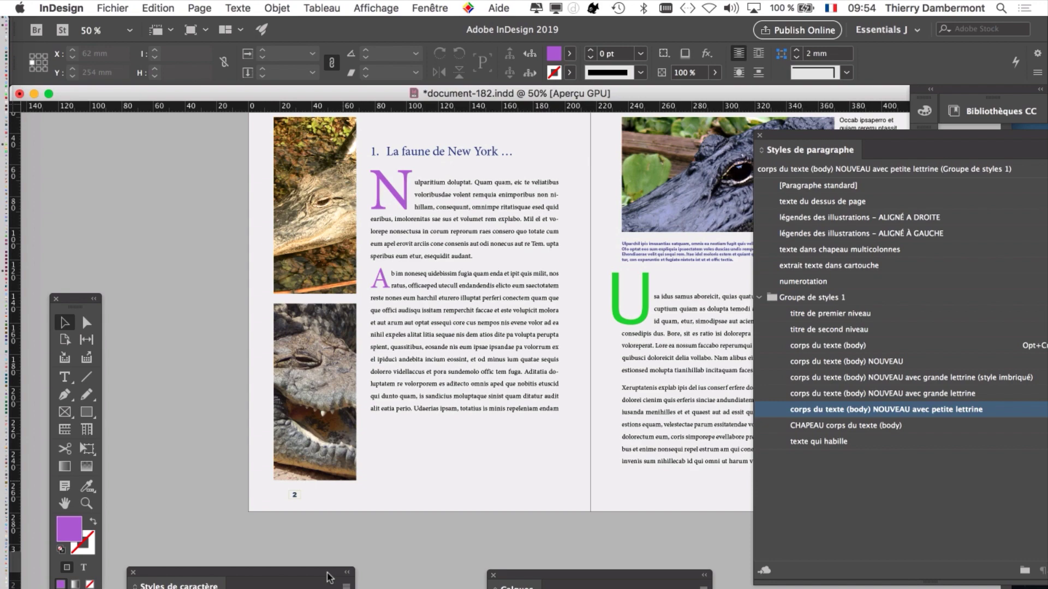
{"action": "left_click_drag", "start_coordinate": [76, 305], "coordinate": [153, 143]}
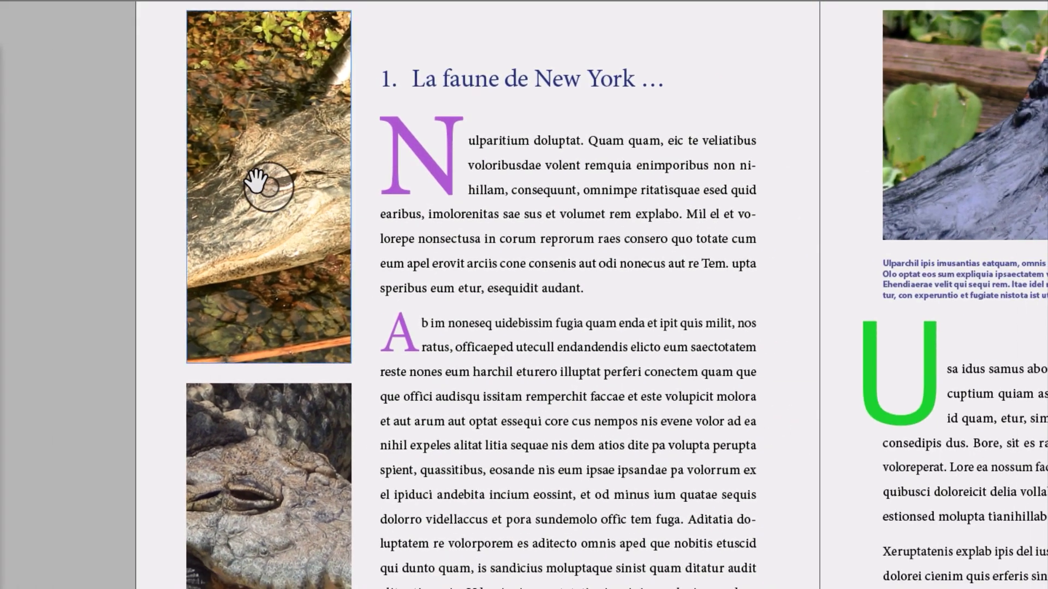
{"action": "left_click", "coordinate": [689, 279]}
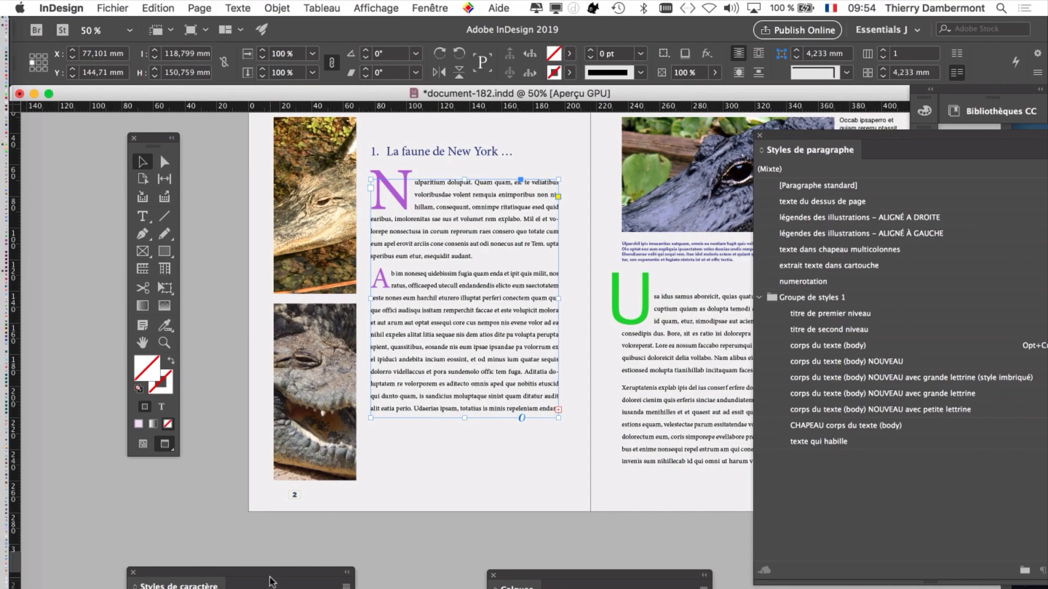
{"action": "left_click_drag", "start_coordinate": [271, 582], "coordinate": [631, 225]}
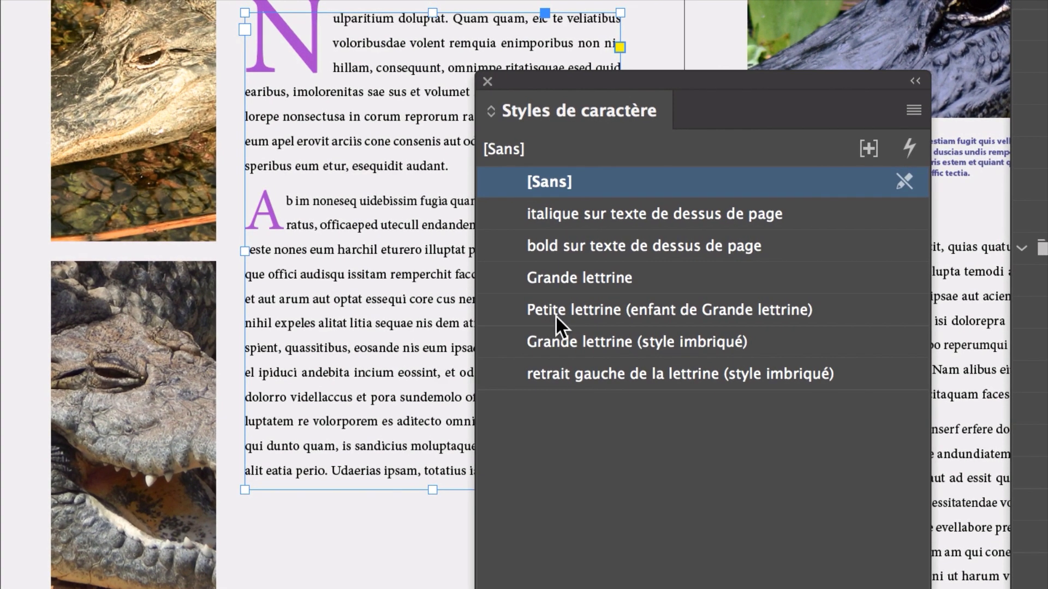
Alternate the character styles "Petite lettrine (enfant de Grande lettrine)" and "Grande lettrine" on the whole text frame, ending with "Petite lettrine"
{"action": "left_click", "coordinate": [555, 315]}
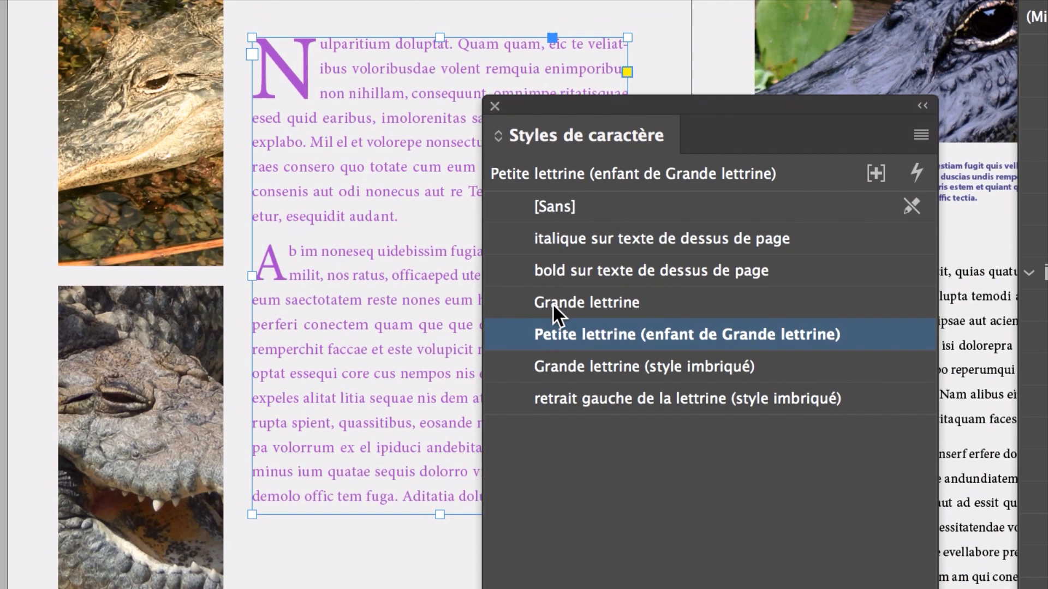
{"action": "left_click", "coordinate": [553, 305]}
{"action": "left_click", "coordinate": [554, 316]}
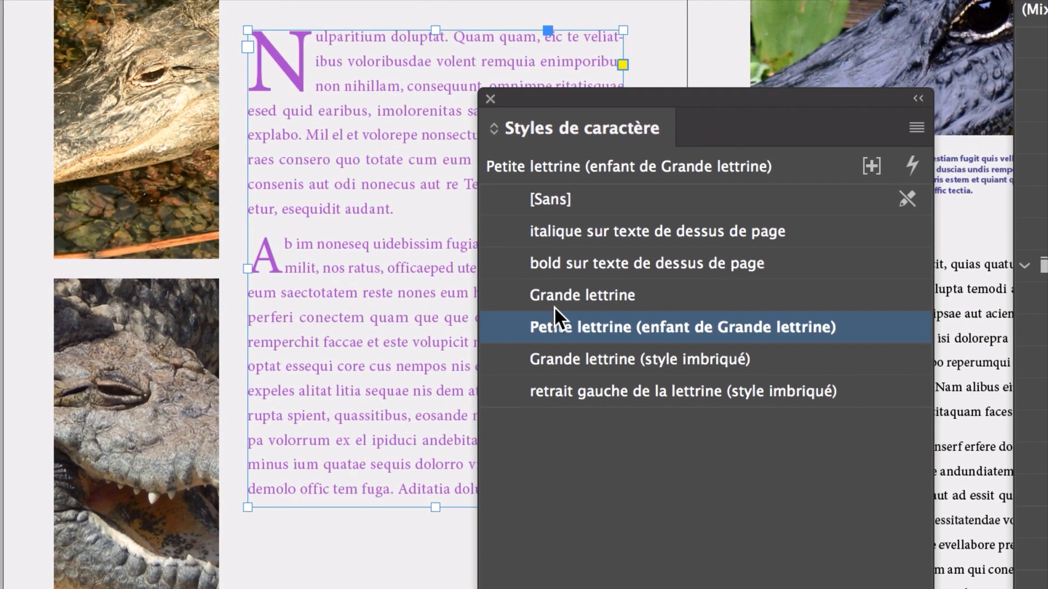
{"action": "left_click", "coordinate": [554, 292]}
{"action": "left_click", "coordinate": [555, 316]}
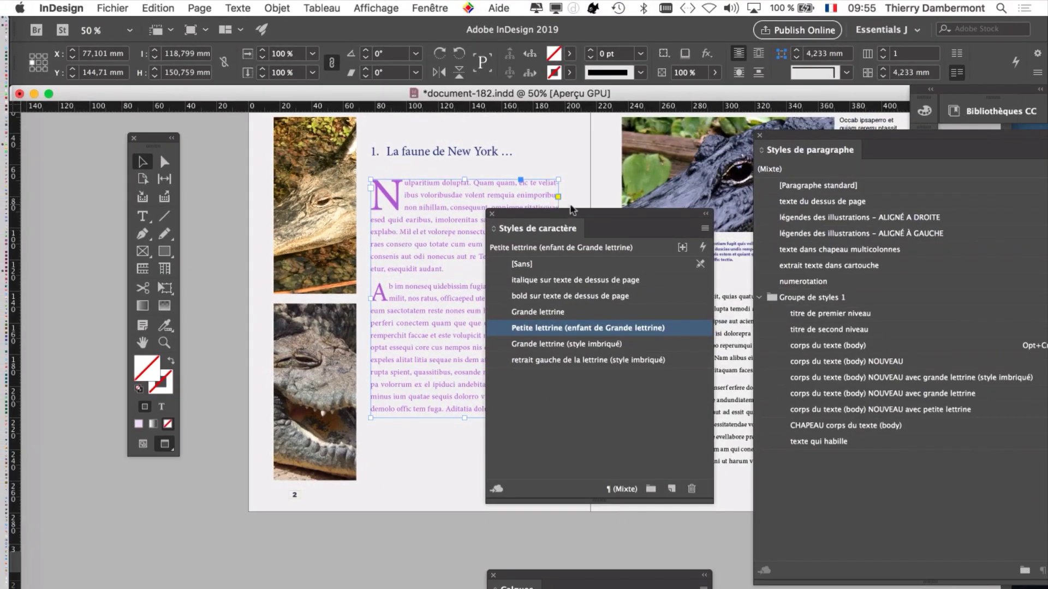
Bring the paragraph styles beside the column, and apply "corps du texte (body) NOUVEAU avec petite lettrine" to the selected text frame
{"action": "left_click_drag", "start_coordinate": [820, 214], "coordinate": [0, 588]}
{"action": "left_click_drag", "start_coordinate": [801, 141], "coordinate": [601, 107]}
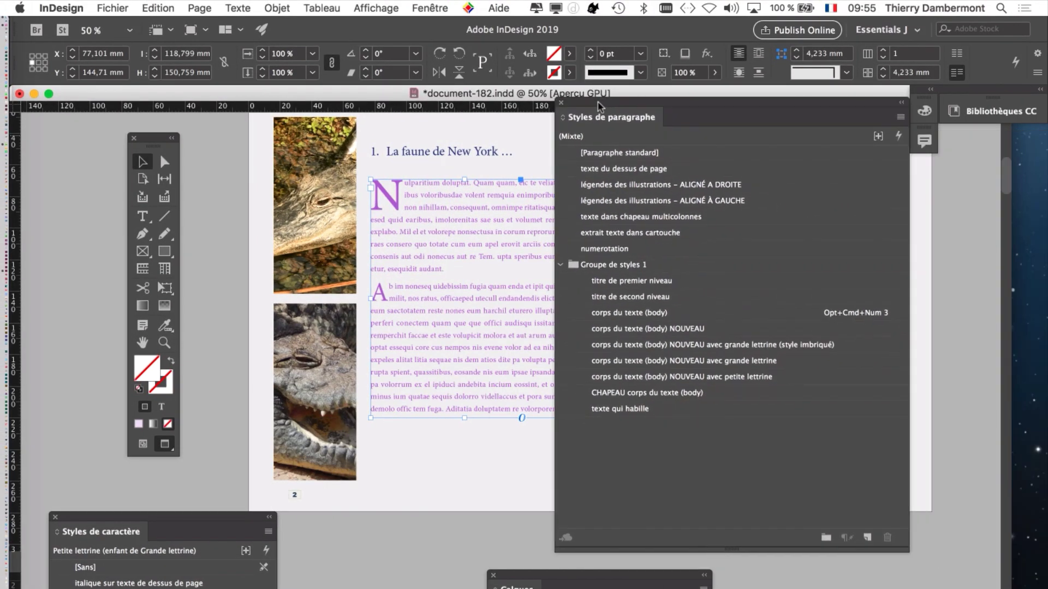
{"action": "left_click", "coordinate": [731, 377]}
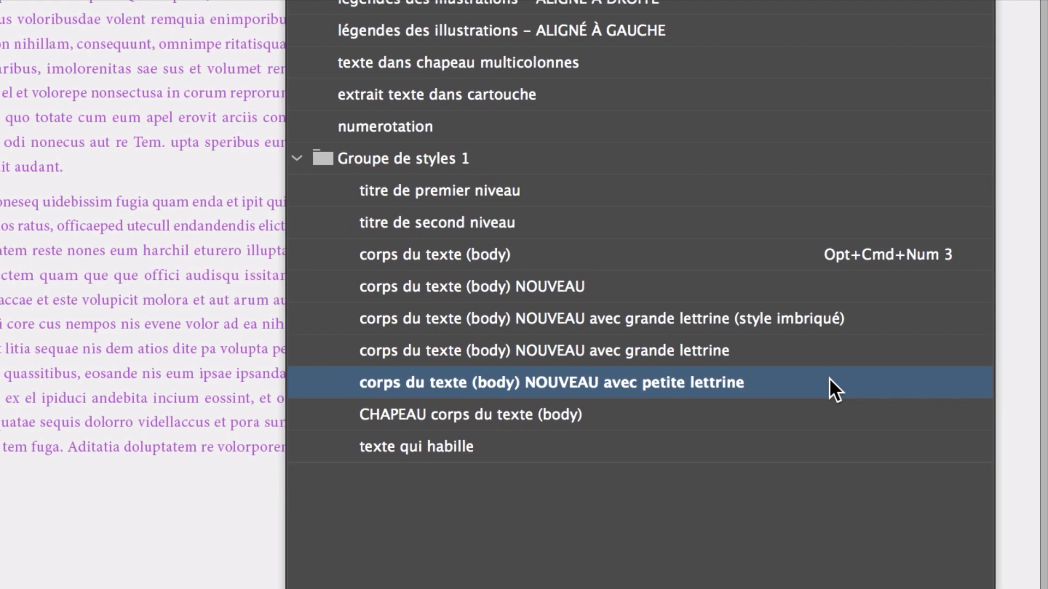
Check the basic character formats and character colour in the paragraph style "corps du texte (body) NOUVEAU avec petite lettrine"
{"action": "double_click", "coordinate": [827, 382]}
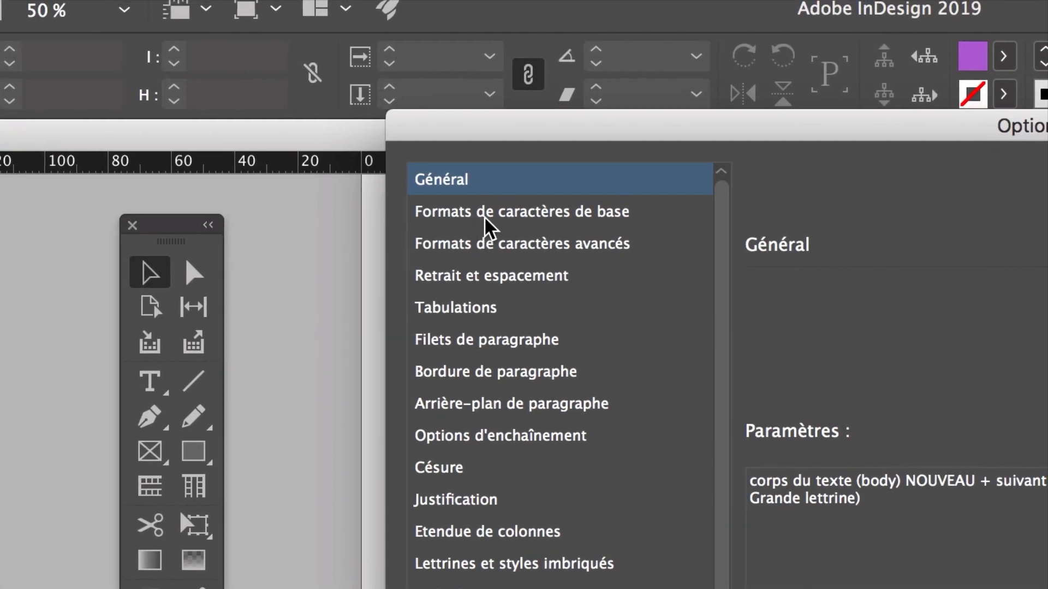
{"action": "left_click", "coordinate": [485, 216]}
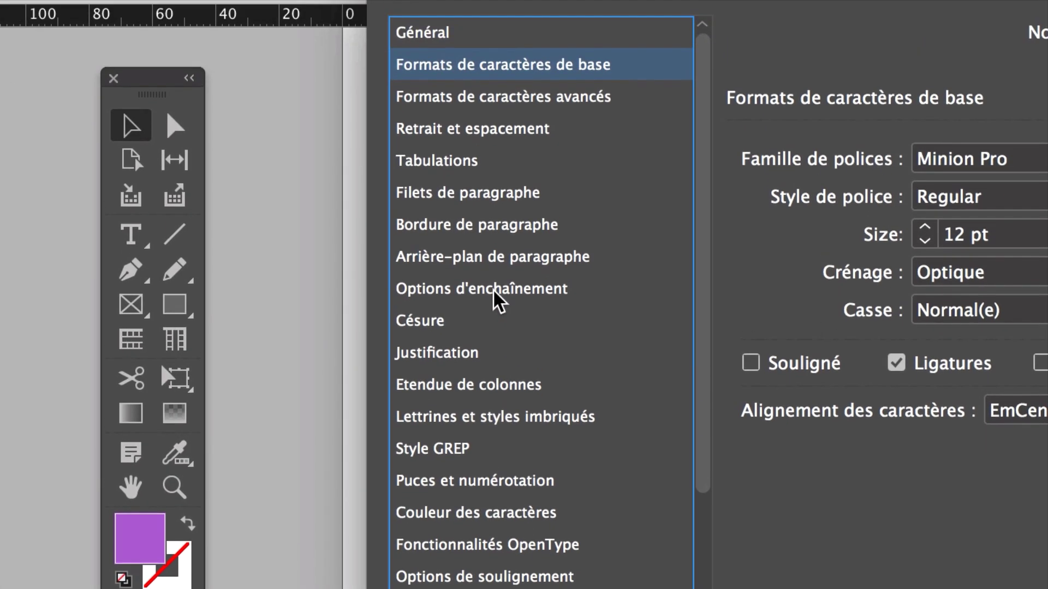
{"action": "left_click", "coordinate": [491, 434]}
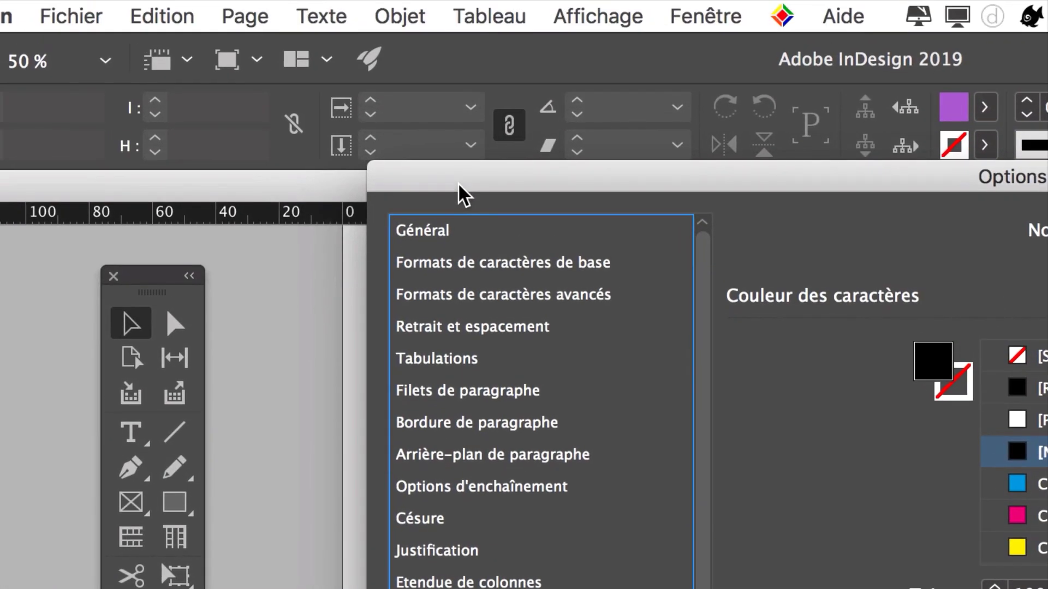
{"action": "left_click_drag", "start_coordinate": [457, 182], "coordinate": [583, 191]}
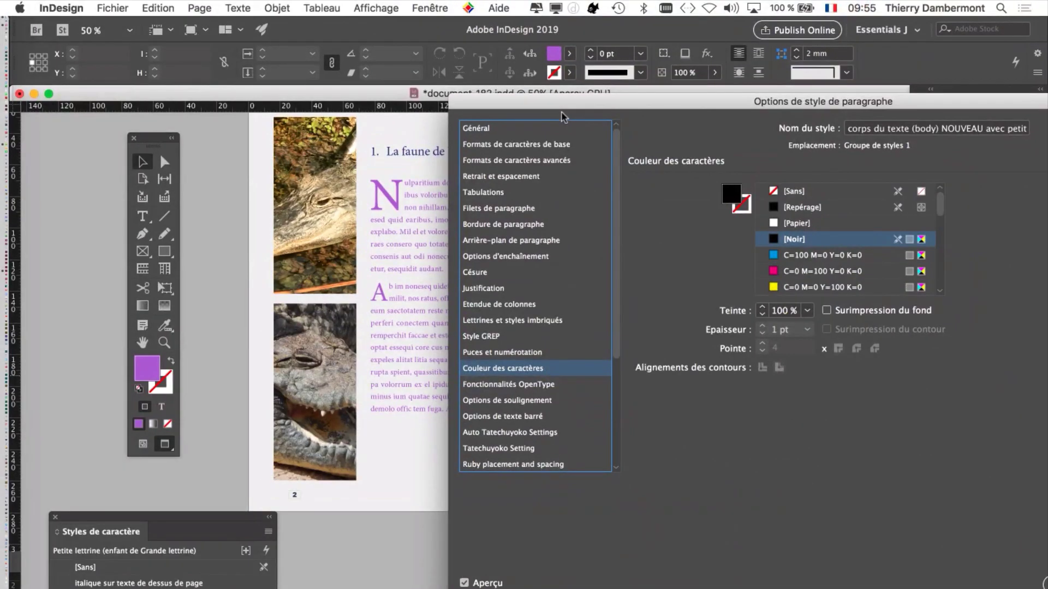
{"action": "left_click", "coordinate": [910, 530]}
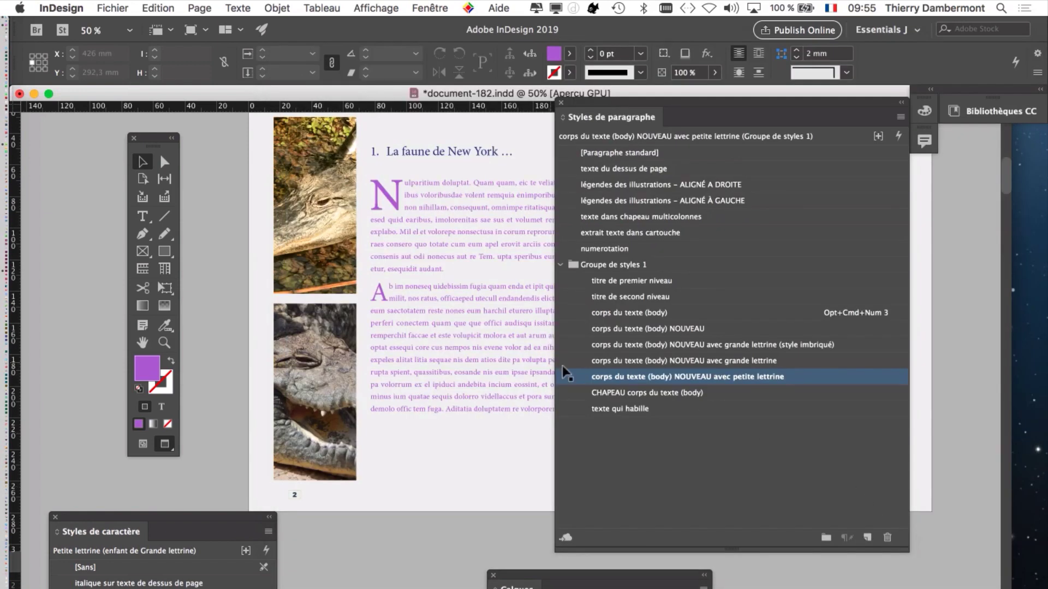
Move the tools, character styles and paragraph styles clear of the page 2 body text
{"action": "left_click_drag", "start_coordinate": [186, 523], "coordinate": [315, 326]}
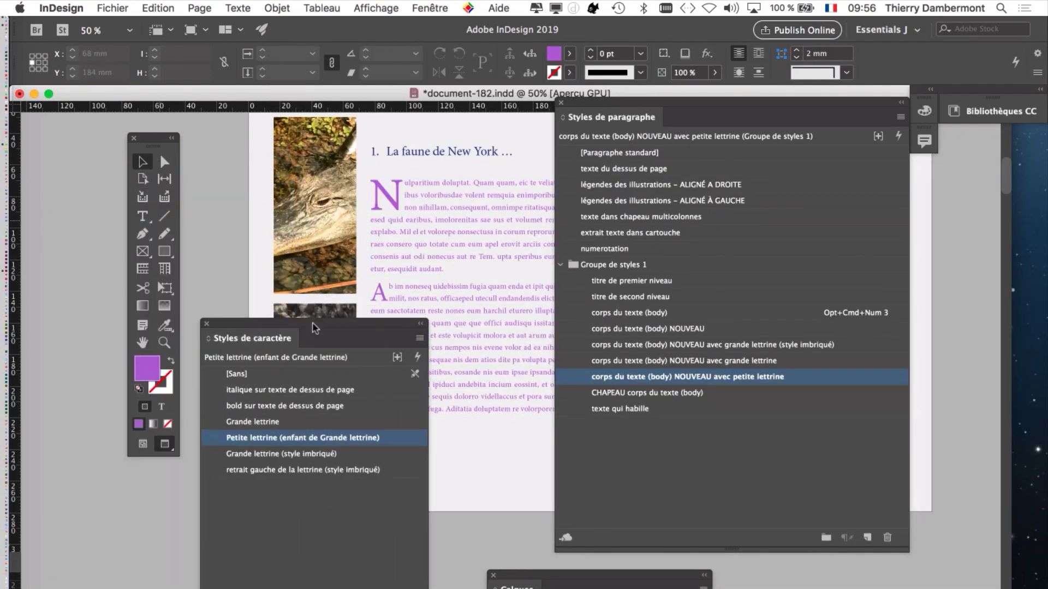
{"action": "left_click_drag", "start_coordinate": [152, 143], "coordinate": [58, 141]}
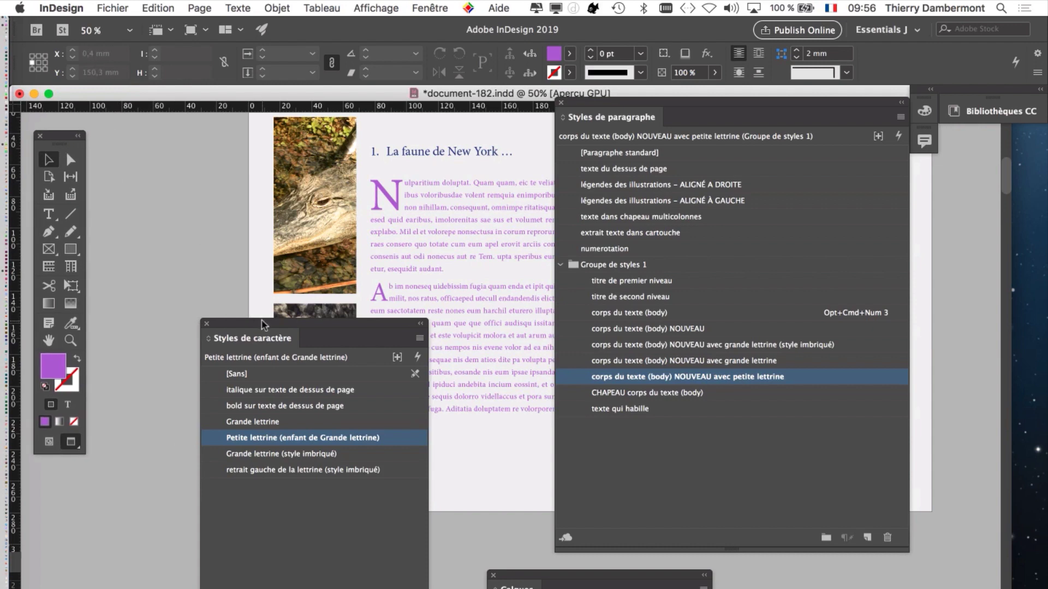
{"action": "left_click_drag", "start_coordinate": [262, 327], "coordinate": [163, 183]}
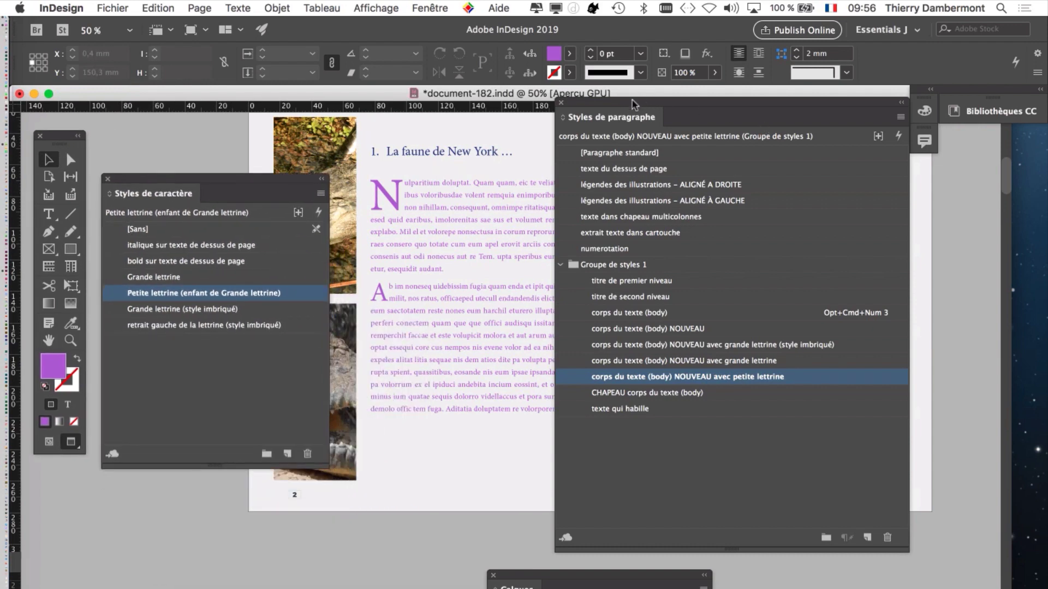
{"action": "left_click_drag", "start_coordinate": [622, 108], "coordinate": [789, 236]}
Apply the character style [Sans] to the page 2 body text frame, and deselect the frame to view the text
{"action": "left_click", "coordinate": [523, 235]}
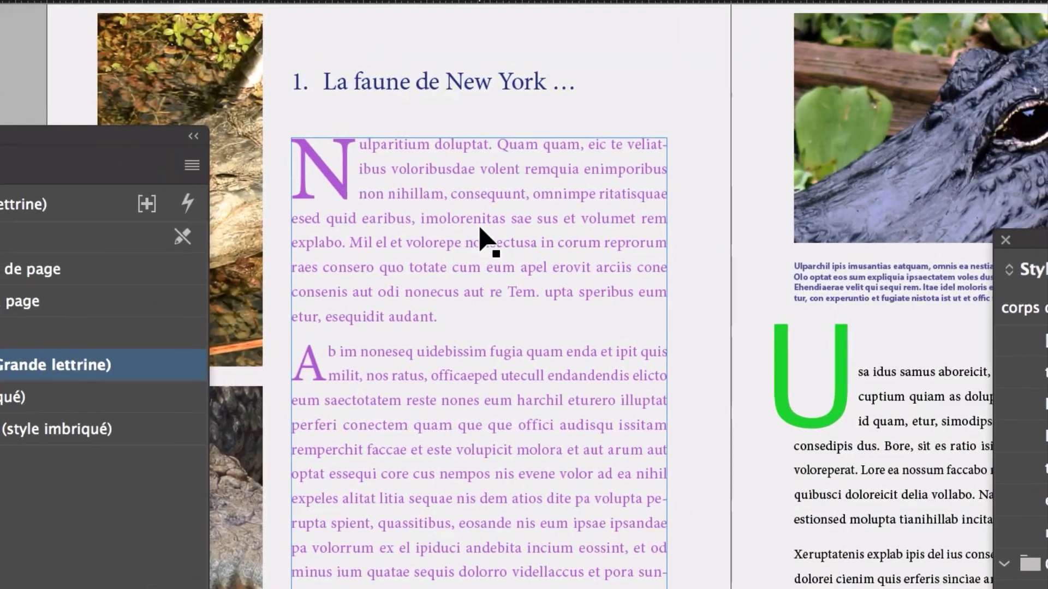
{"action": "left_click", "coordinate": [480, 230]}
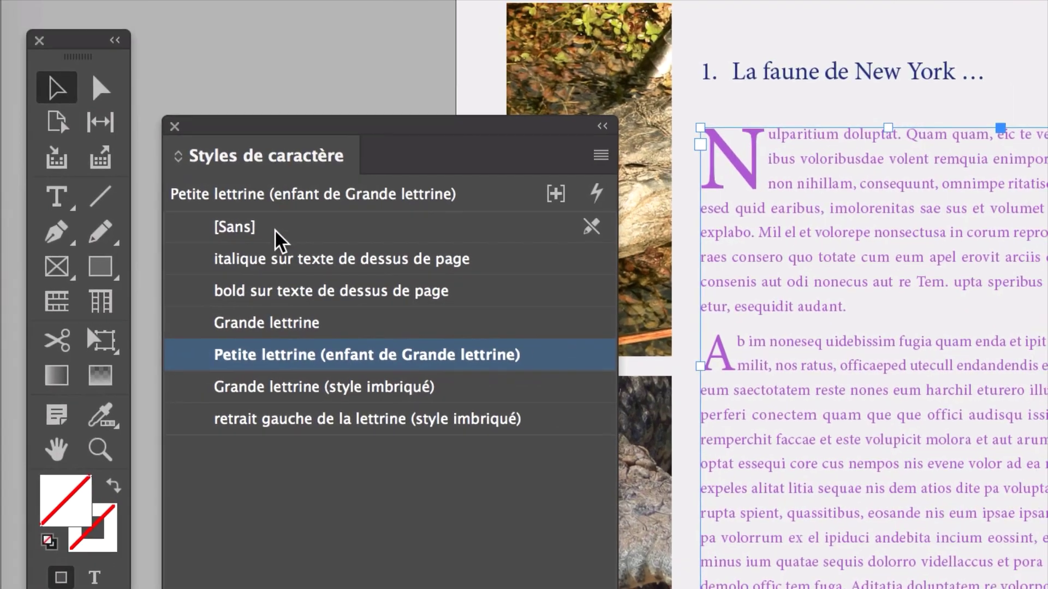
{"action": "left_click", "coordinate": [229, 160]}
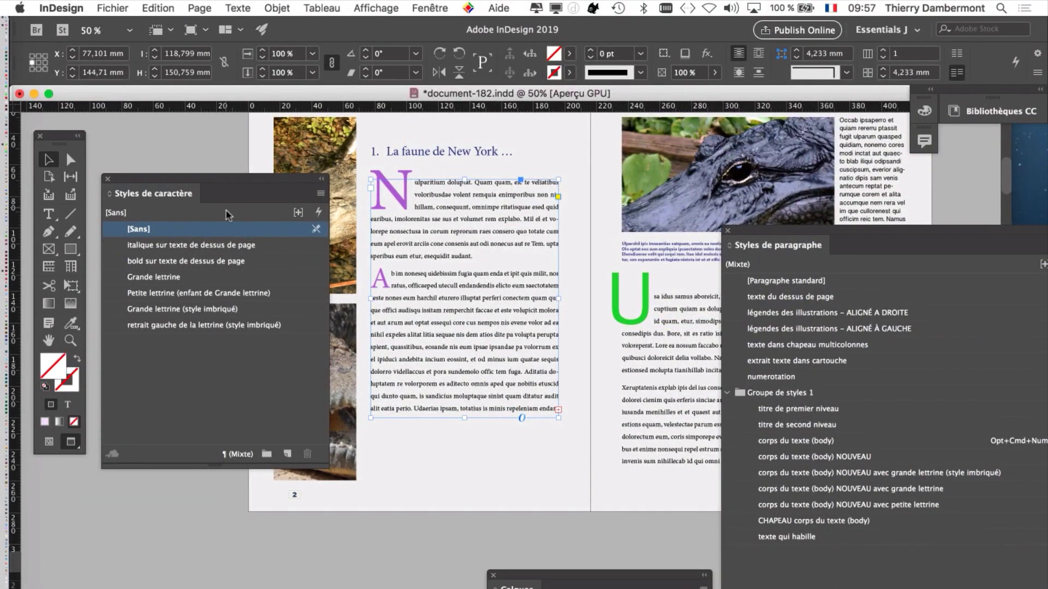
{"action": "left_click_drag", "start_coordinate": [234, 177], "coordinate": [229, 333]}
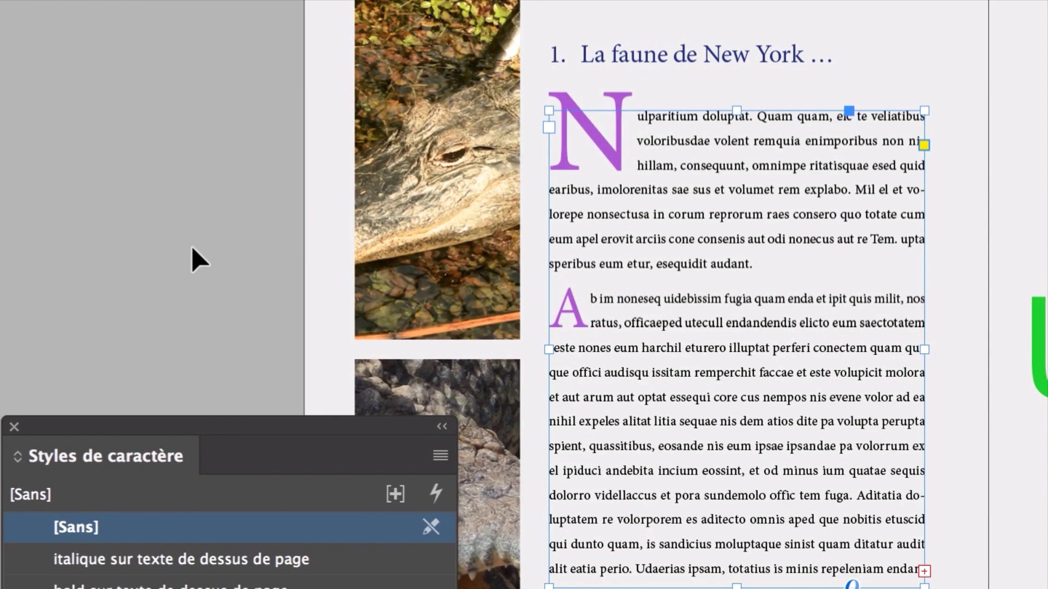
{"action": "left_click", "coordinate": [191, 247]}
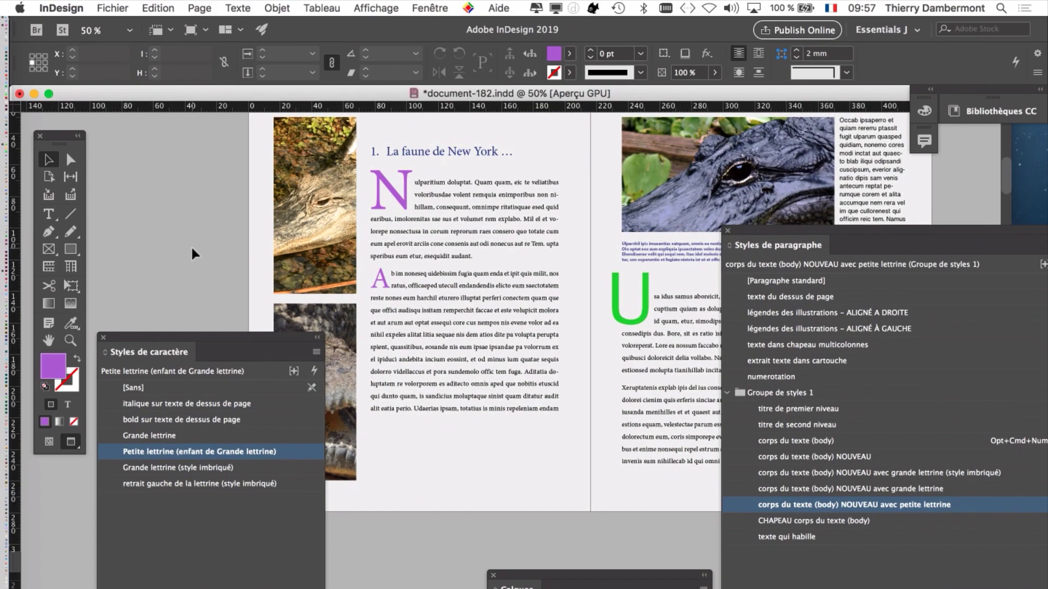
Reposition the character styles and paragraph styles around the page 2 text, keeping both drop caps in view
{"action": "left_click", "coordinate": [819, 304]}
{"action": "left_click_drag", "start_coordinate": [285, 342], "coordinate": [289, 212]}
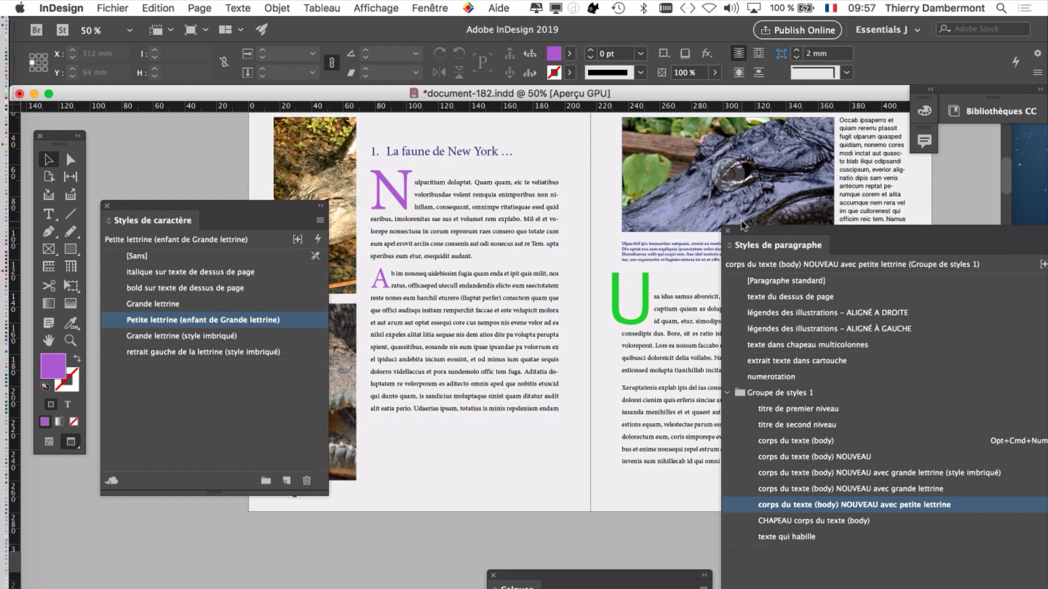
{"action": "left_click_drag", "start_coordinate": [753, 228], "coordinate": [655, 127]}
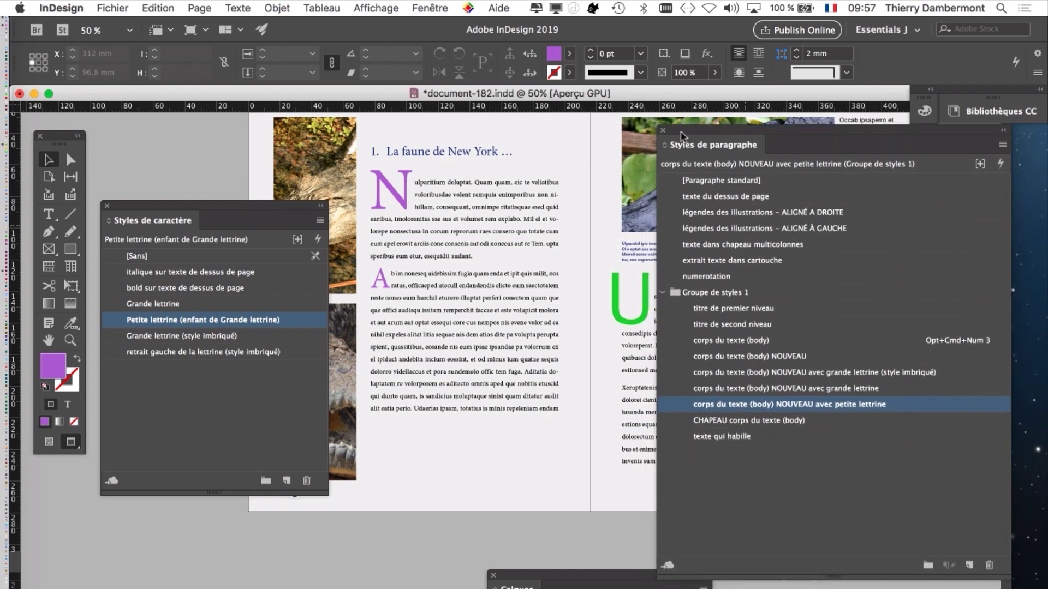
{"action": "left_click_drag", "start_coordinate": [303, 206], "coordinate": [280, 228]}
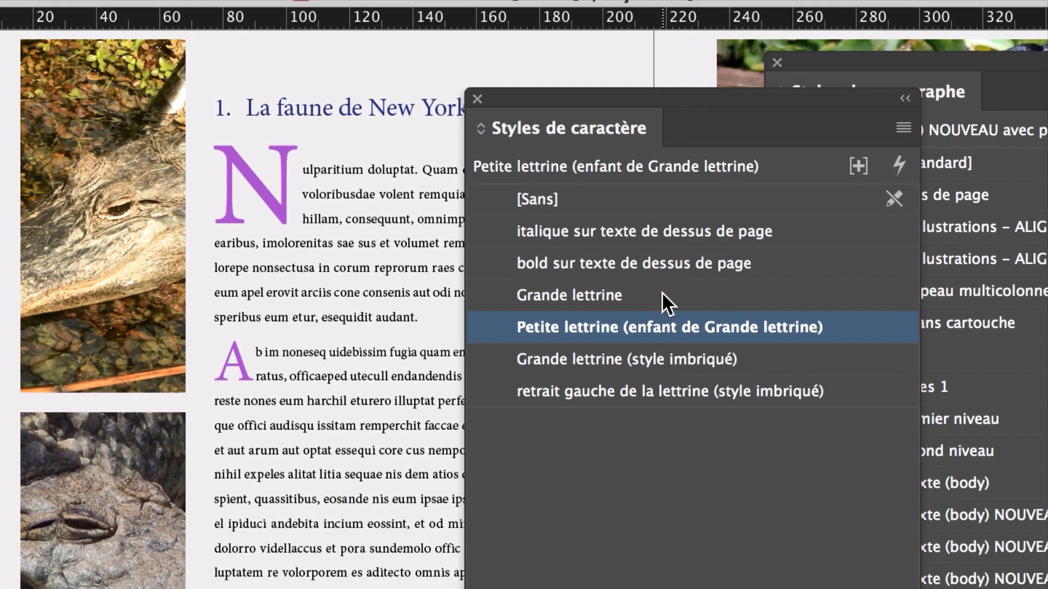
{"action": "left_click", "coordinate": [522, 491]}
Try several character colours in the "Grande lettrine" character style, ending with the green swatch R=60 V=209 B=48
{"action": "double_click", "coordinate": [678, 292]}
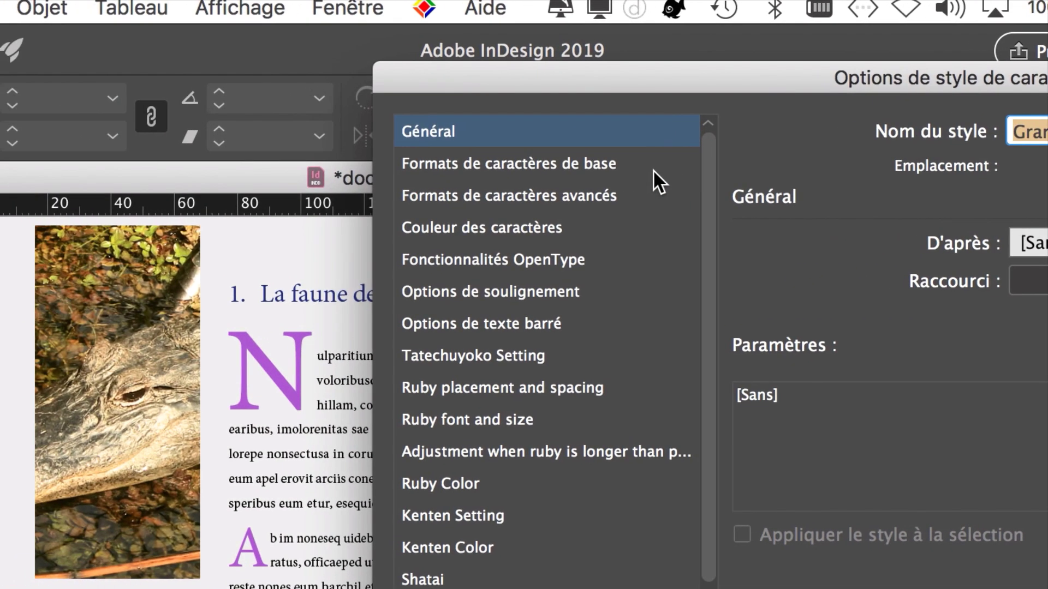
{"action": "left_click", "coordinate": [653, 169]}
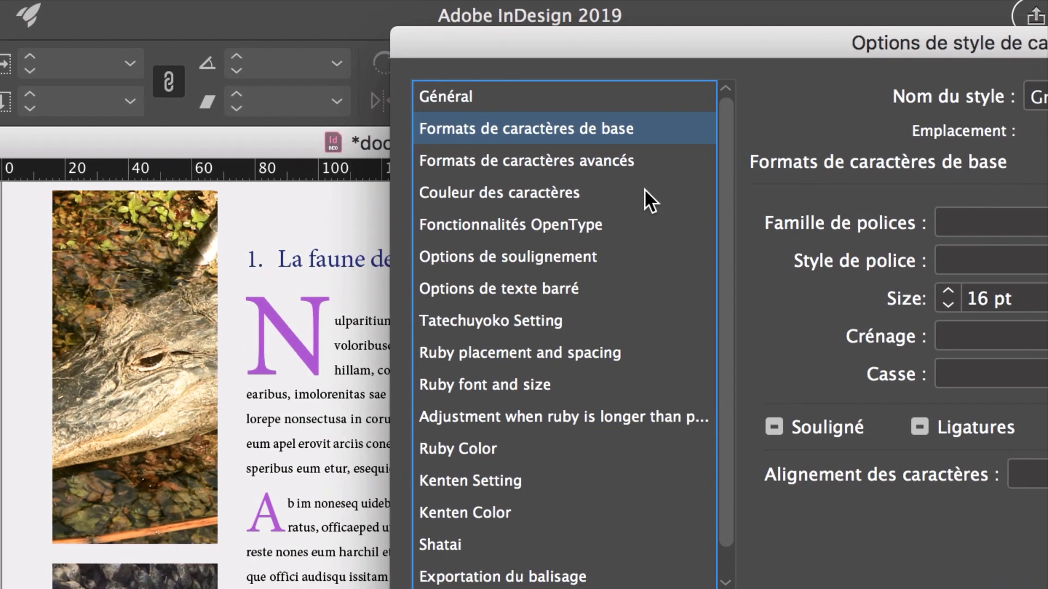
{"action": "left_click", "coordinate": [672, 236]}
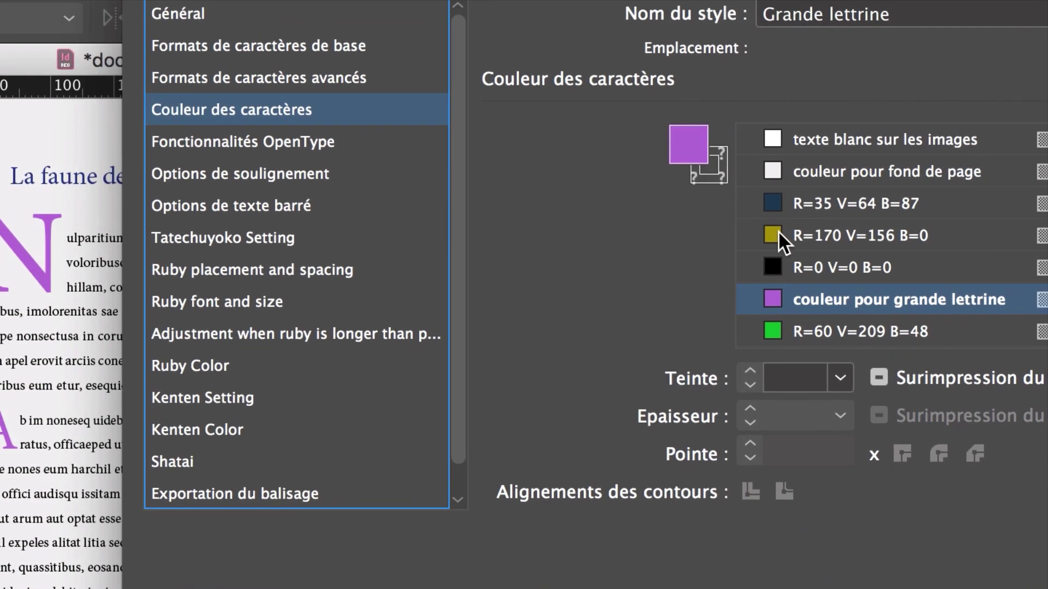
{"action": "left_click", "coordinate": [1014, 309]}
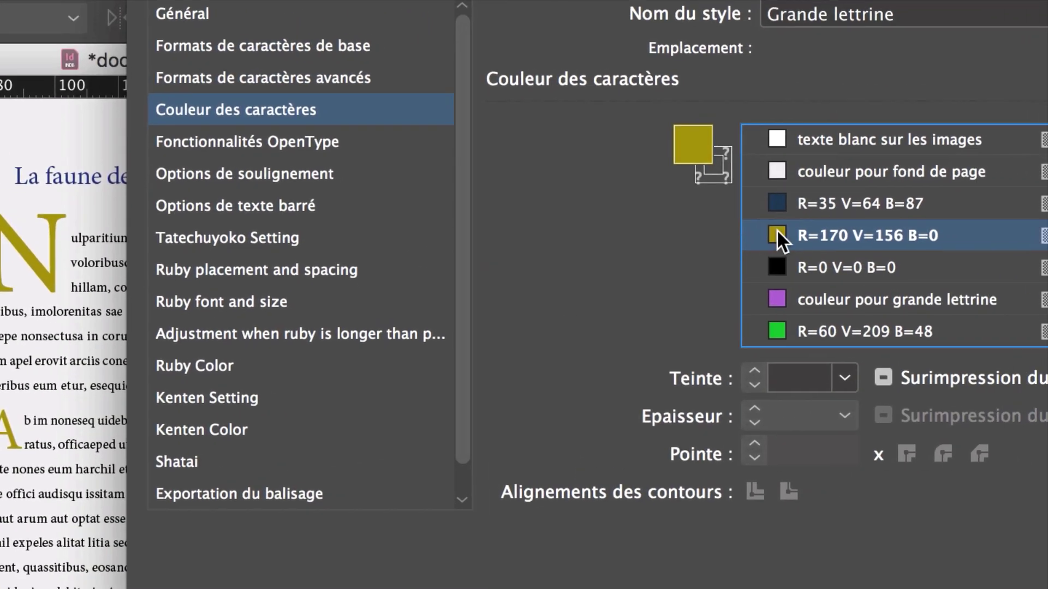
{"action": "left_click", "coordinate": [808, 300]}
{"action": "left_click", "coordinate": [805, 331]}
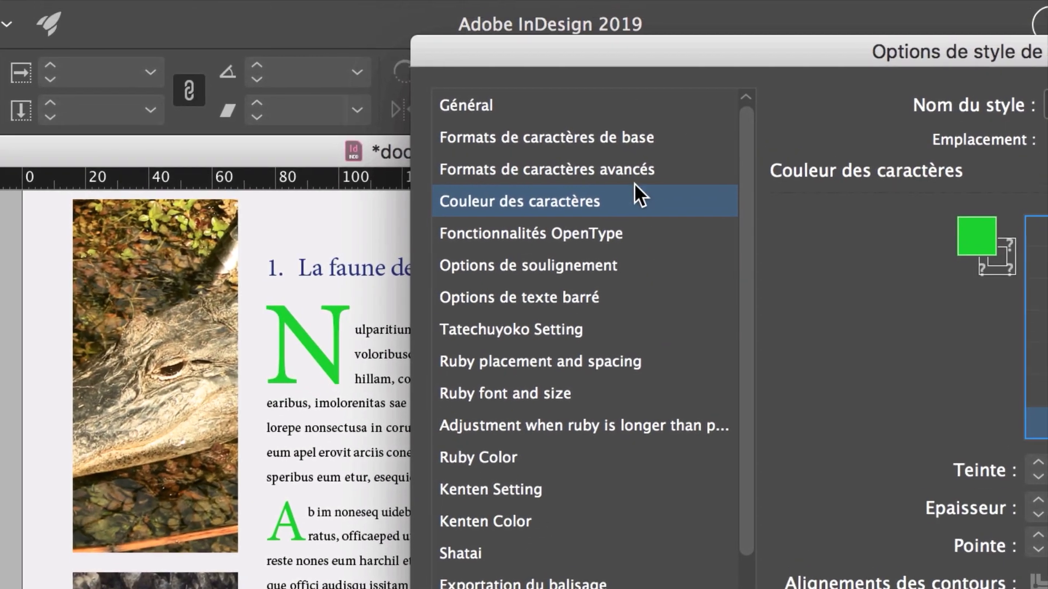
Try Arial Black as the font family of "Grande lettrine", settle on Apple Chancery, and confirm the style changes
{"action": "left_click", "coordinate": [629, 139]}
{"action": "left_click", "coordinate": [835, 203]}
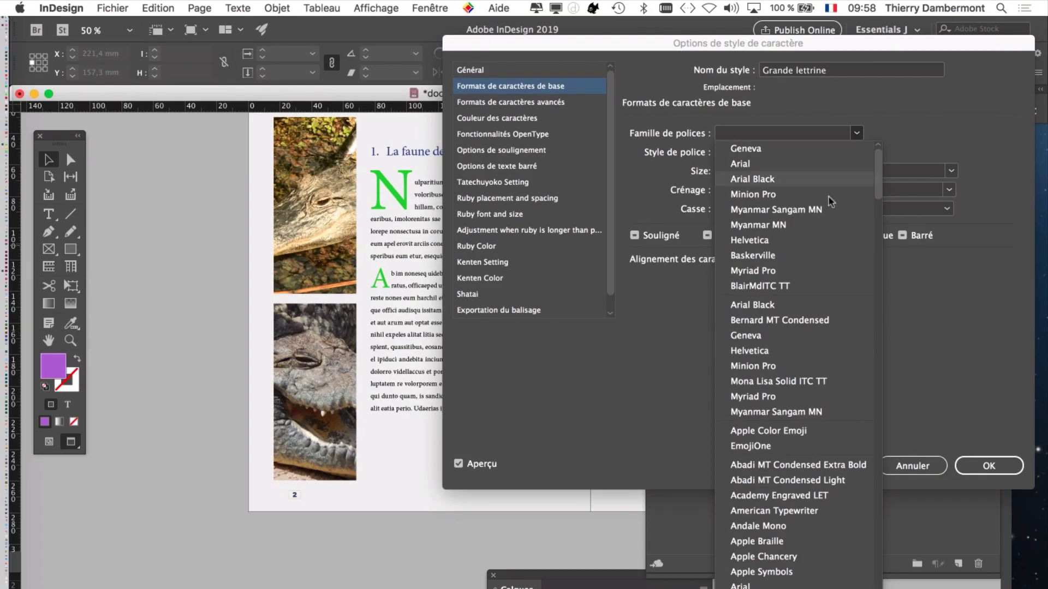
{"action": "left_click", "coordinate": [707, 548]}
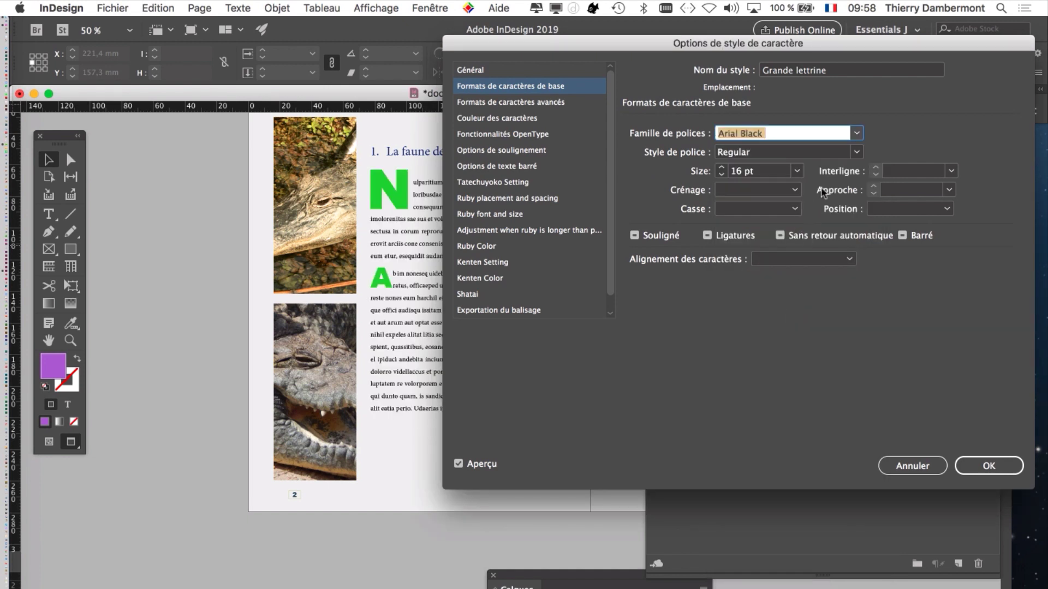
{"action": "left_click", "coordinate": [856, 133]}
{"action": "left_click", "coordinate": [794, 401]}
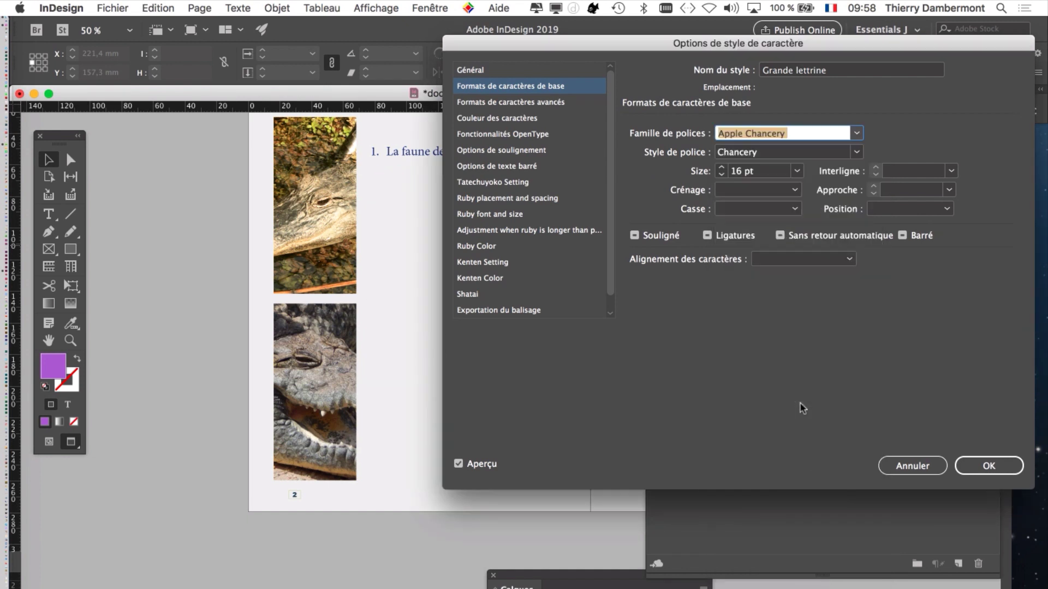
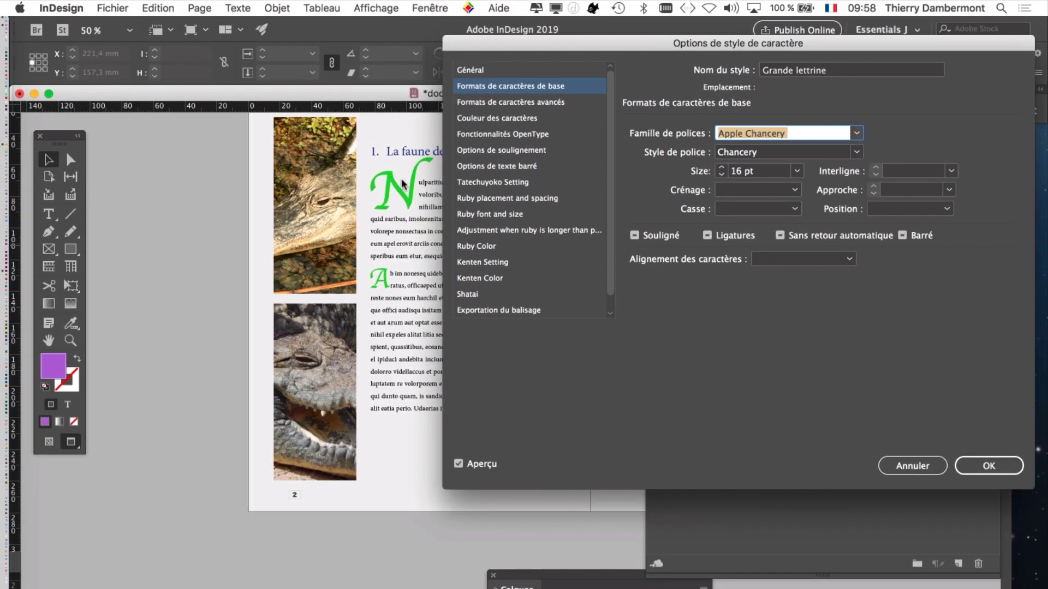
{"action": "left_click", "coordinate": [989, 466]}
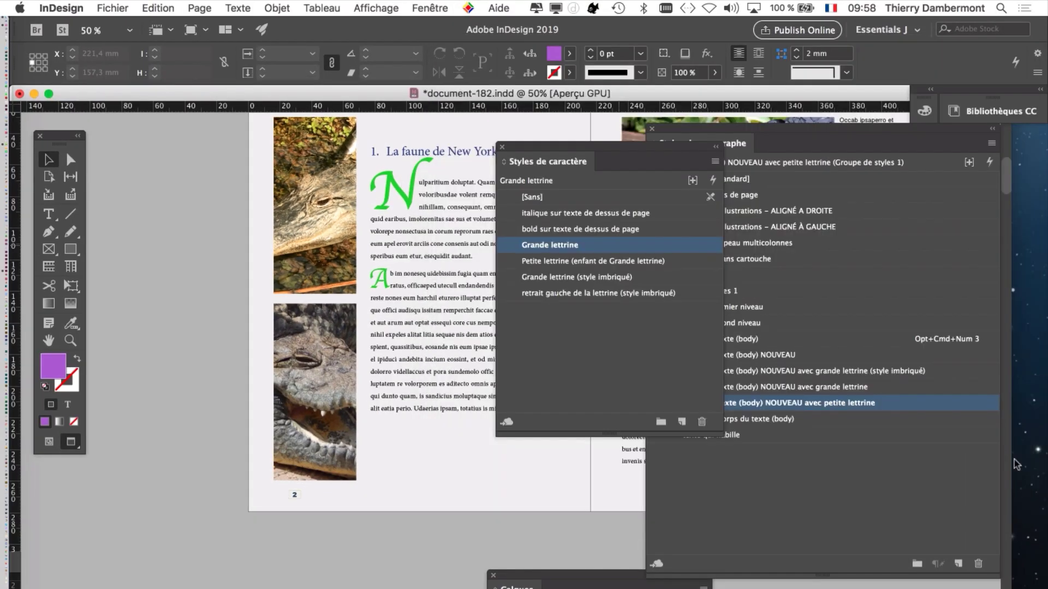
Set the character colour of the "Petite lettrine (enfant de Grande lettrine)" character style to [Noir]
{"action": "left_click_drag", "start_coordinate": [653, 153], "coordinate": [685, 102]}
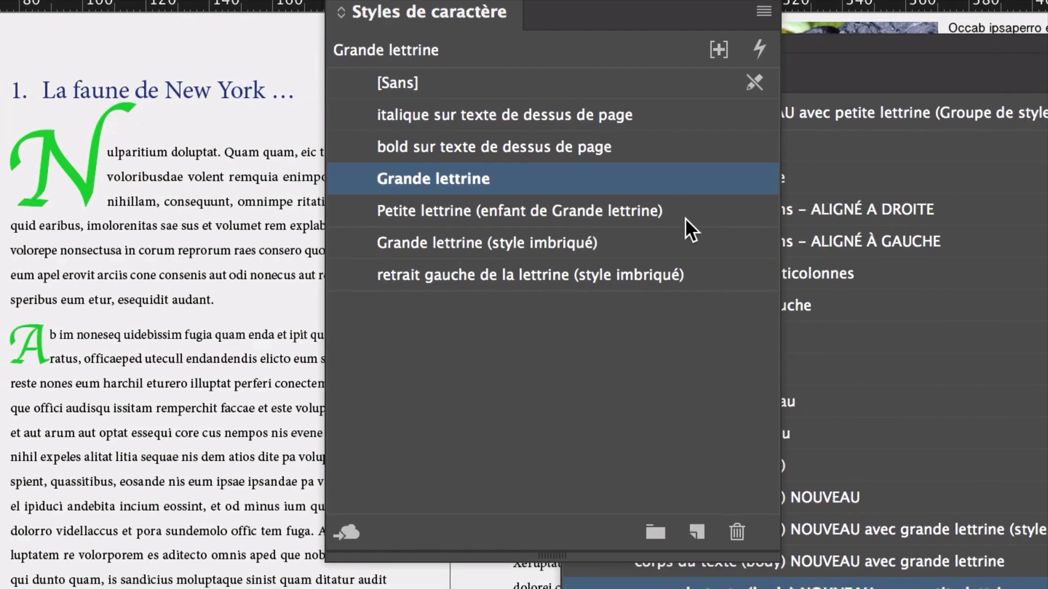
{"action": "left_click", "coordinate": [718, 212]}
{"action": "double_click", "coordinate": [691, 217]}
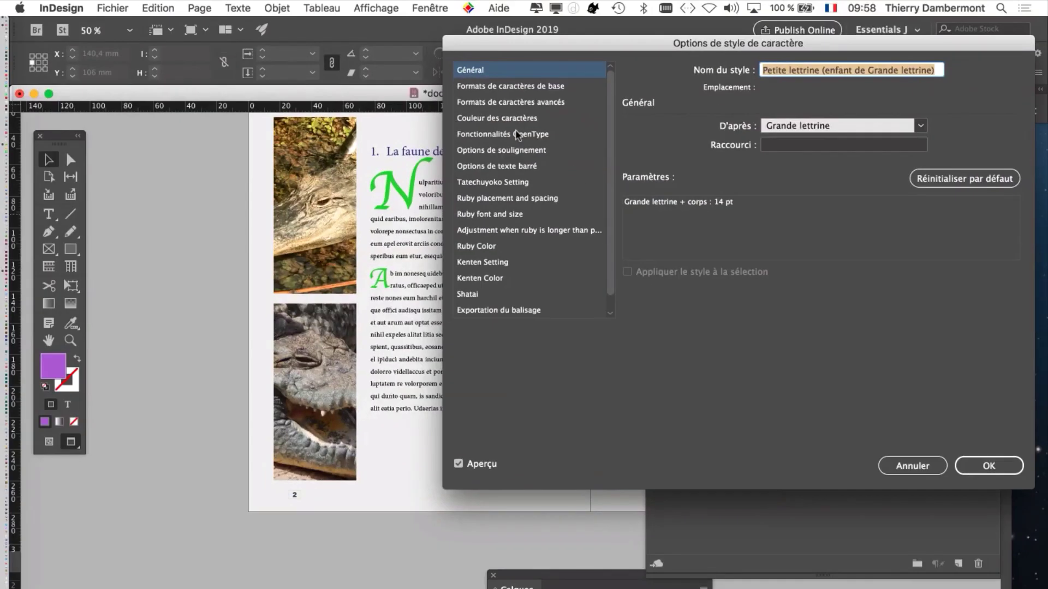
{"action": "left_click", "coordinate": [513, 119]}
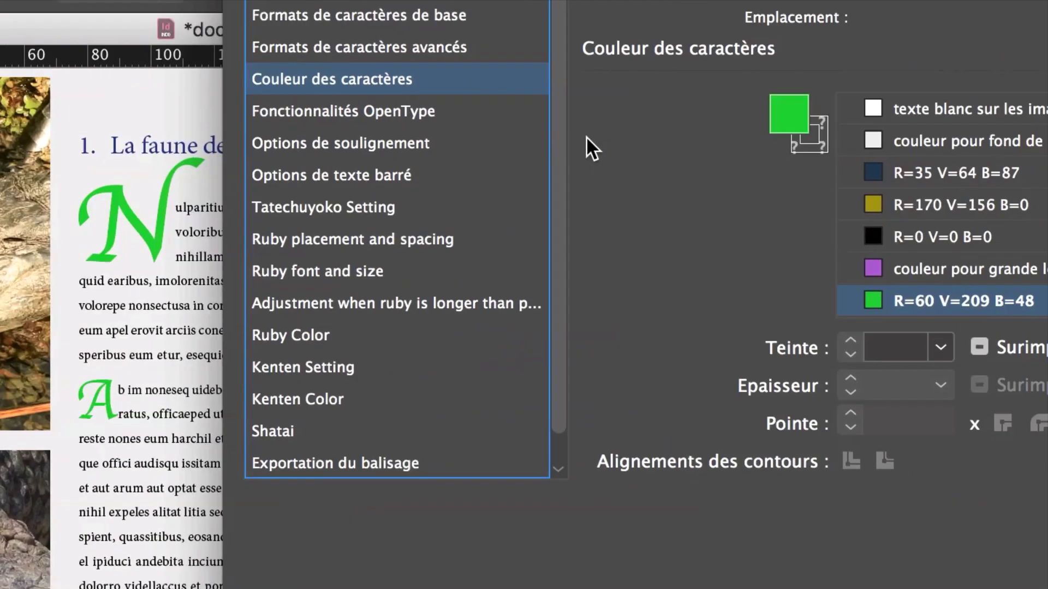
{"action": "scroll", "coordinate": [693, 164], "scroll_direction": "up", "scroll_amount": 10}
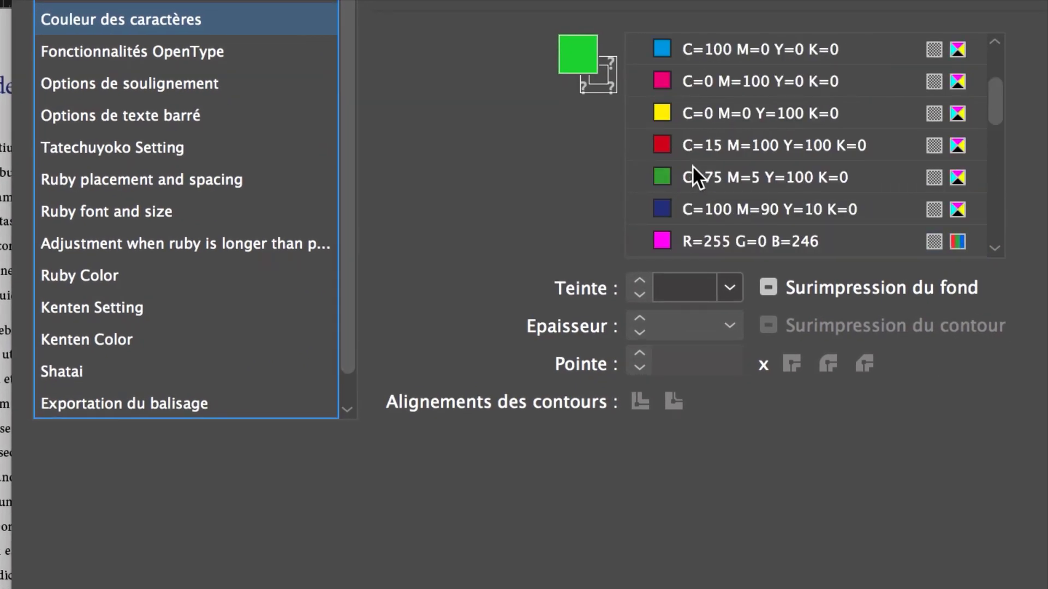
{"action": "left_click", "coordinate": [691, 155]}
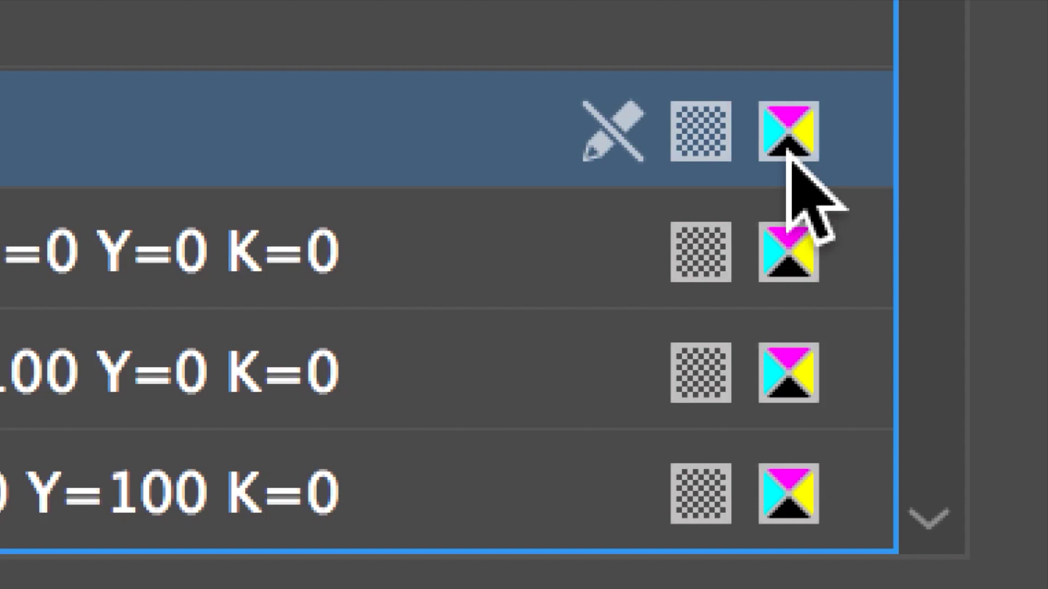
Compare the colour mode of the [Noir] swatch with the RGB swatches in the character colour list
{"action": "mouse_move", "coordinate": [788, 157]}
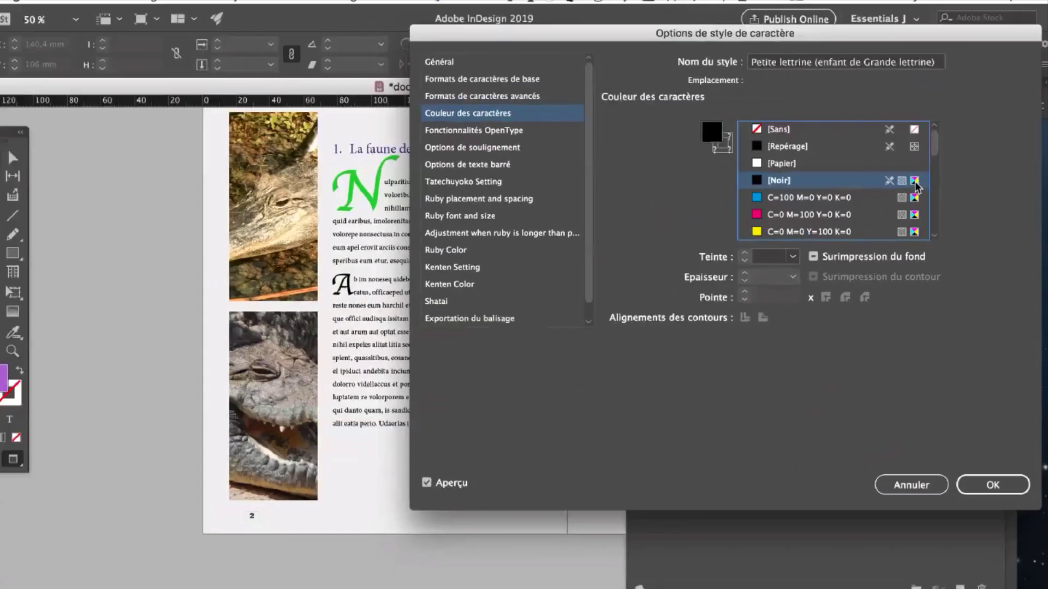
{"action": "scroll", "coordinate": [123, 322], "scroll_direction": "down", "scroll_amount": 3}
{"action": "scroll", "coordinate": [826, 199], "scroll_direction": "down", "scroll_amount": 5}
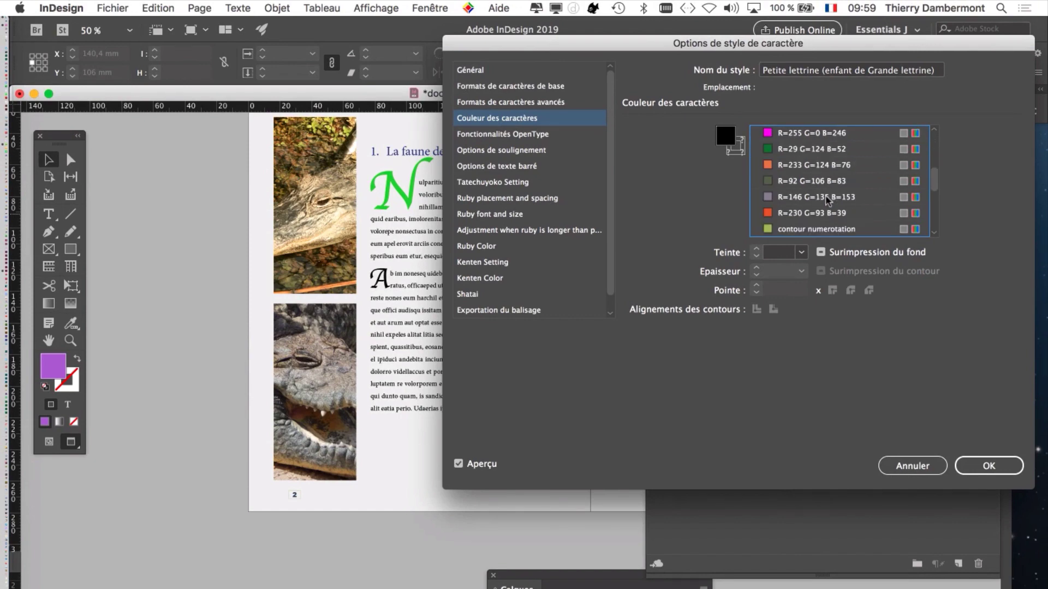
{"action": "scroll", "coordinate": [827, 198], "scroll_direction": "down", "scroll_amount": 1}
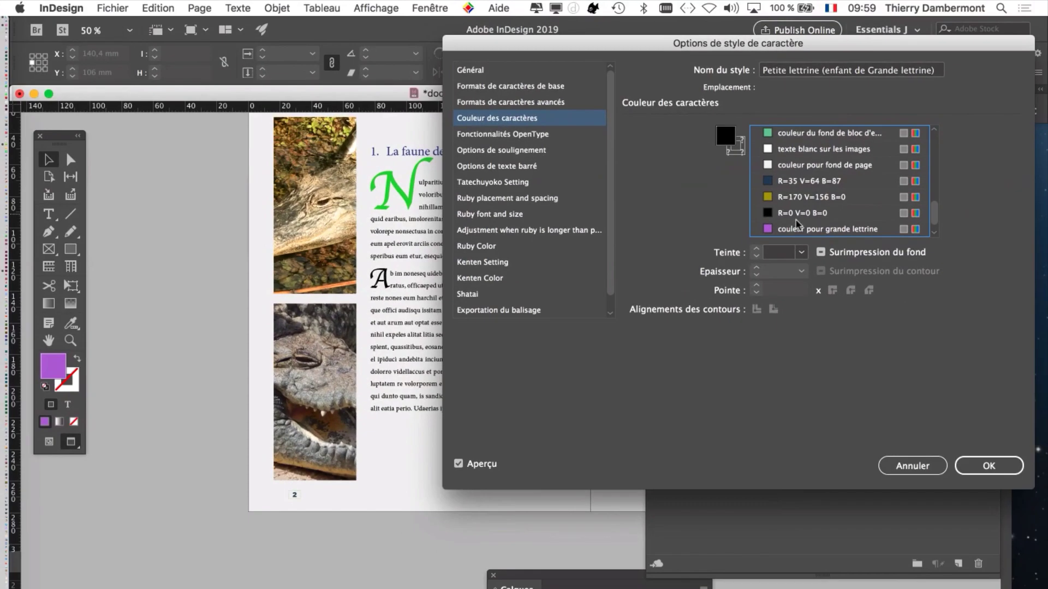
{"action": "scroll", "coordinate": [796, 214], "scroll_direction": "up", "scroll_amount": 6}
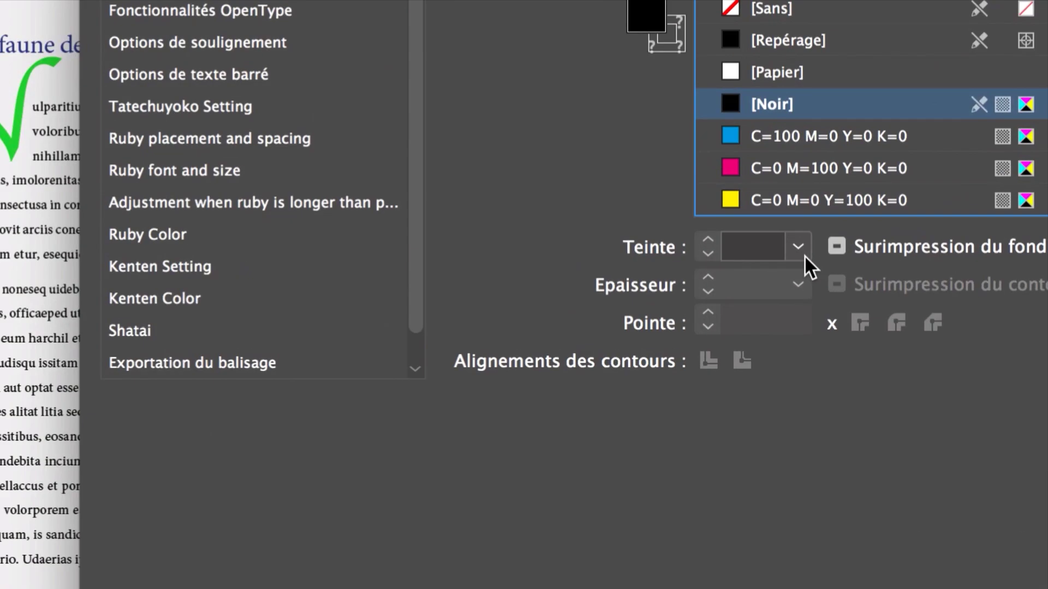
Set the tint of the [Noir] character colour in the "Petite lettrine (enfant de Grande lettrine)" style to 60 % and confirm the style changes
{"action": "left_click", "coordinate": [802, 253]}
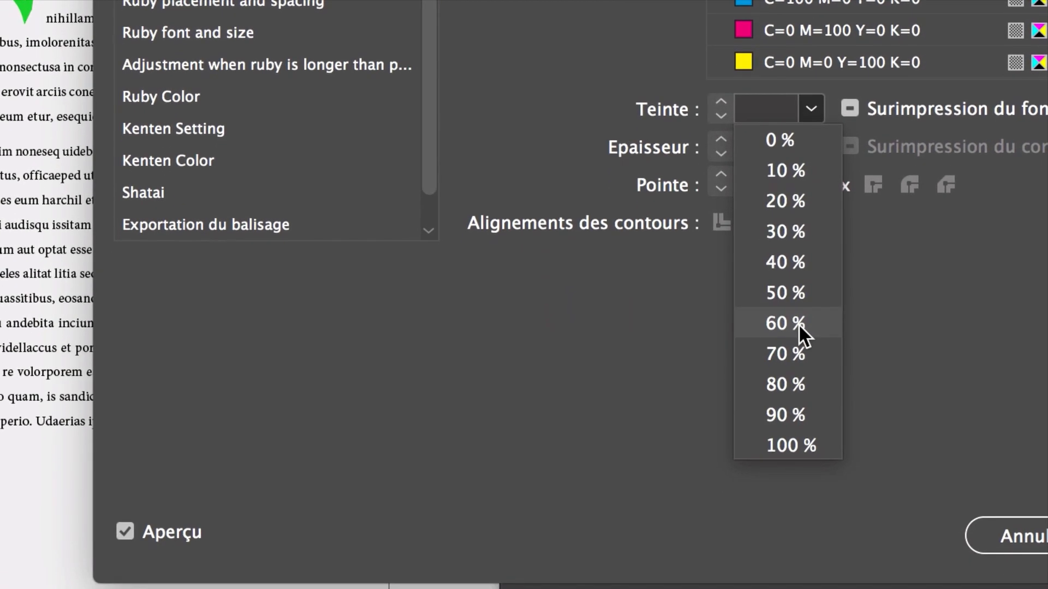
{"action": "left_click", "coordinate": [798, 323]}
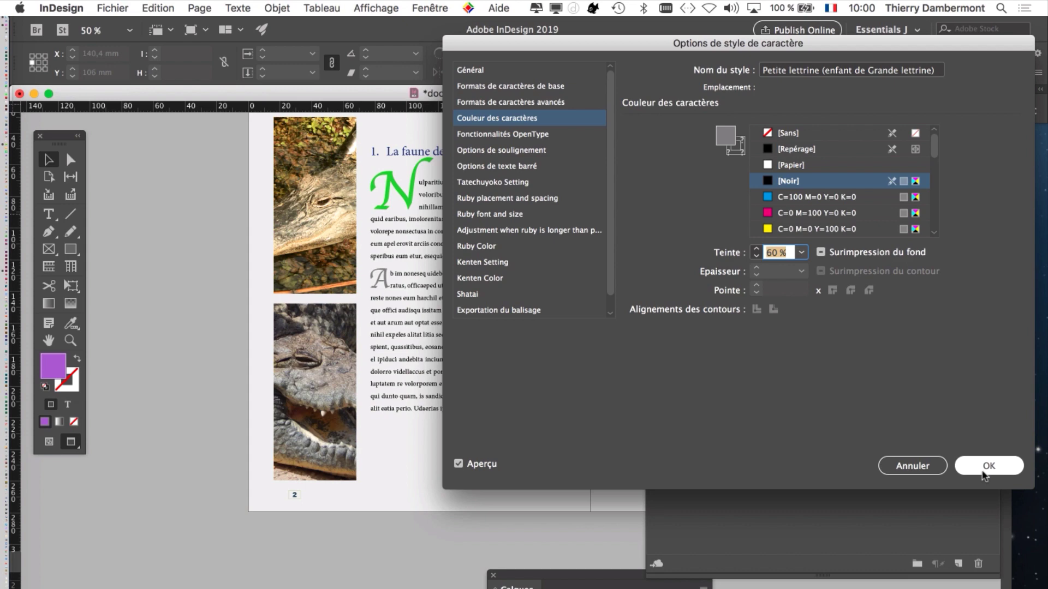
{"action": "left_click", "coordinate": [986, 470]}
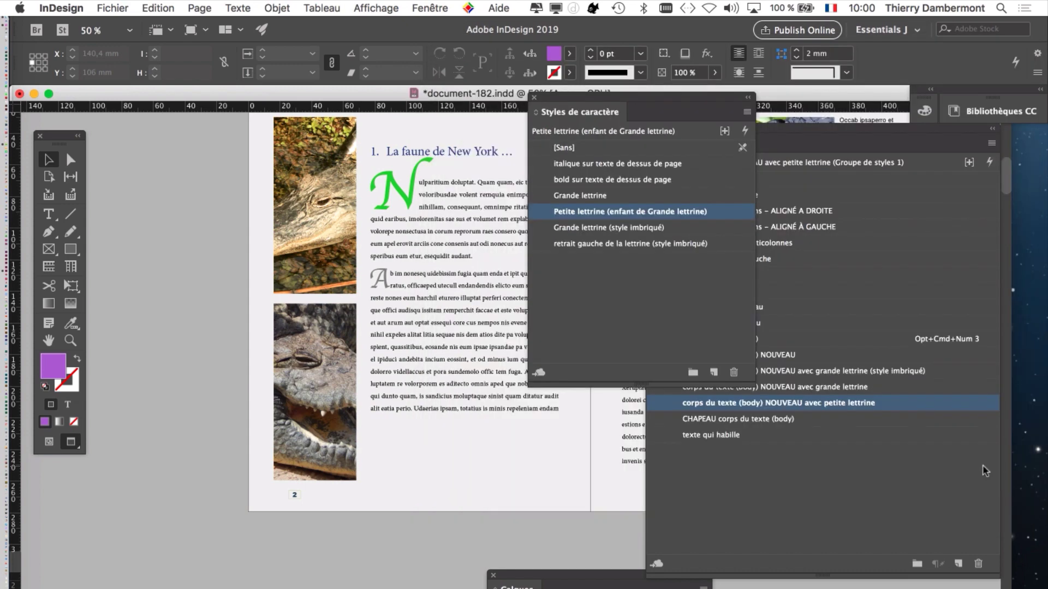
Try purple, olive, yellow and red character colours in the "Grande lettrine" character style, ending with the swatch C=100 M=0 Y=0 K=0
{"action": "double_click", "coordinate": [660, 196]}
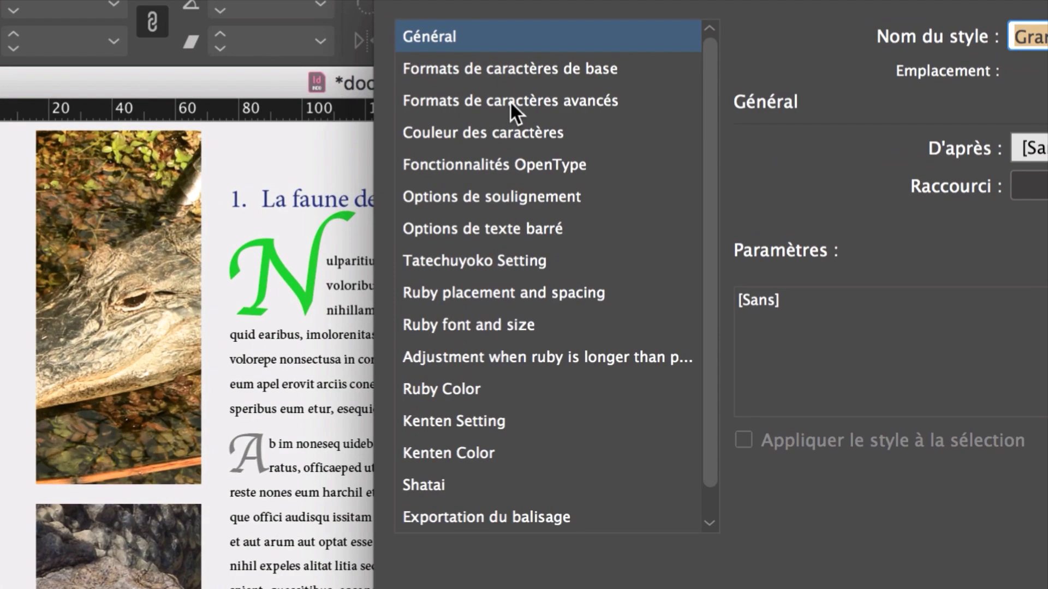
{"action": "left_click", "coordinate": [510, 118]}
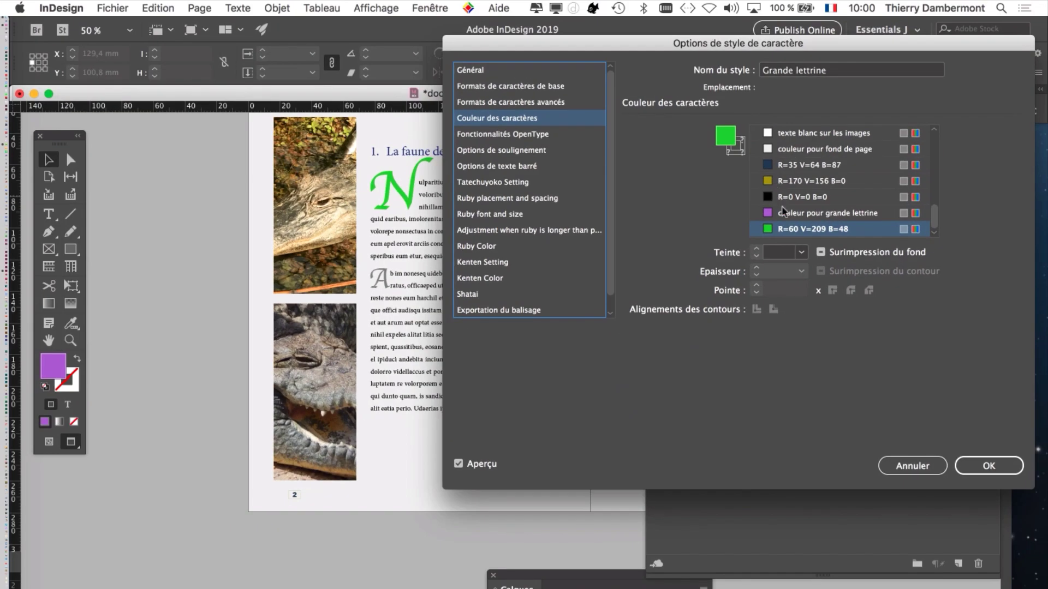
{"action": "left_click", "coordinate": [789, 212]}
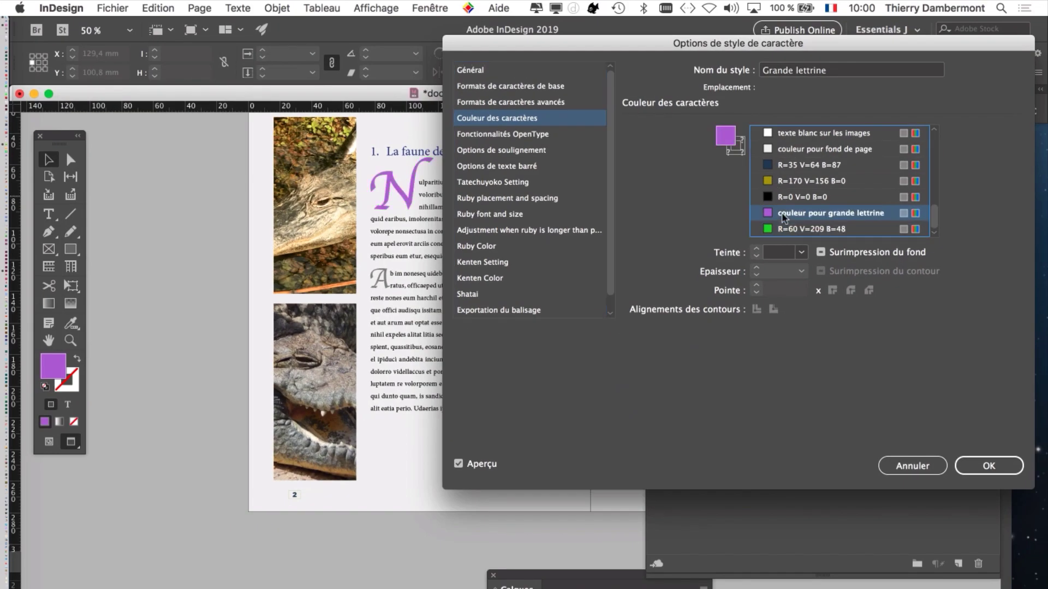
{"action": "left_click", "coordinate": [790, 182]}
{"action": "scroll", "coordinate": [791, 191], "scroll_direction": "up", "scroll_amount": 5}
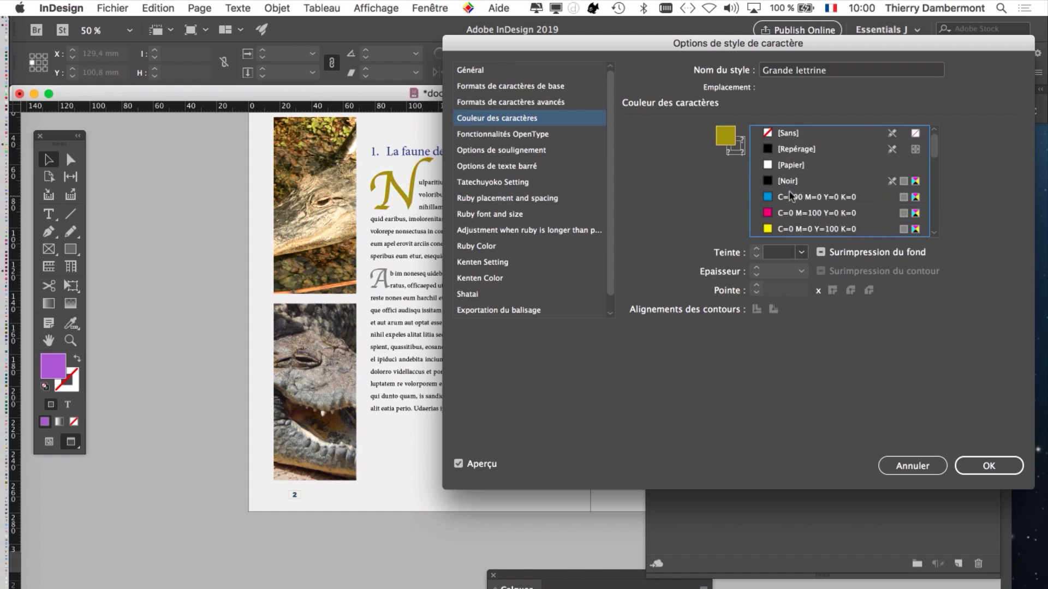
{"action": "scroll", "coordinate": [821, 199], "scroll_direction": "down", "scroll_amount": 1}
{"action": "left_click", "coordinate": [812, 197]}
{"action": "left_click", "coordinate": [805, 213]}
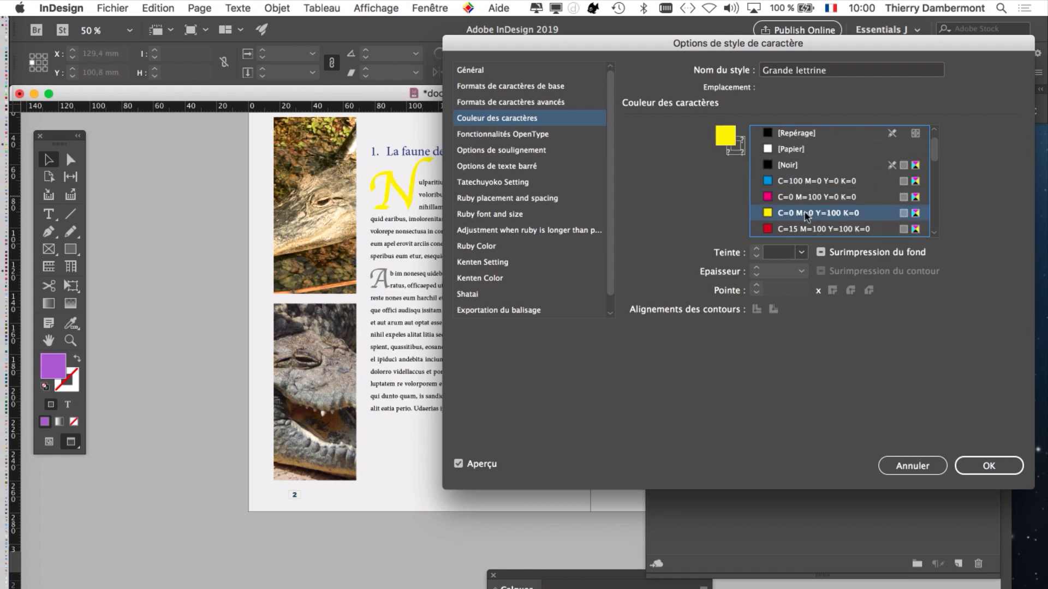
{"action": "left_click", "coordinate": [803, 221]}
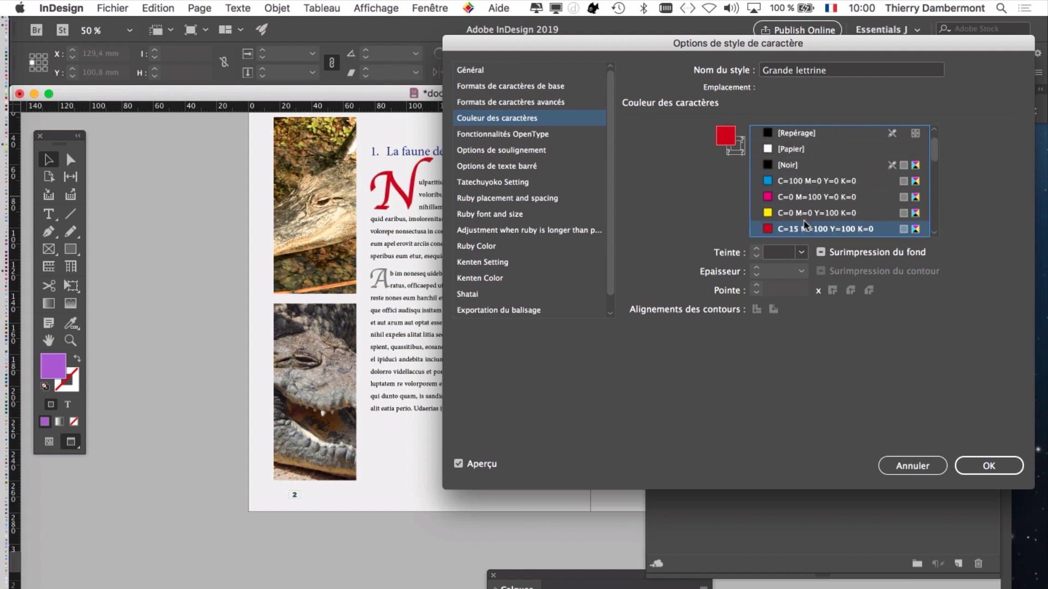
{"action": "left_click", "coordinate": [803, 182]}
Set the tint of the "Grande lettrine" character colour to 60 % and confirm the style changes
{"action": "left_click", "coordinate": [801, 252]}
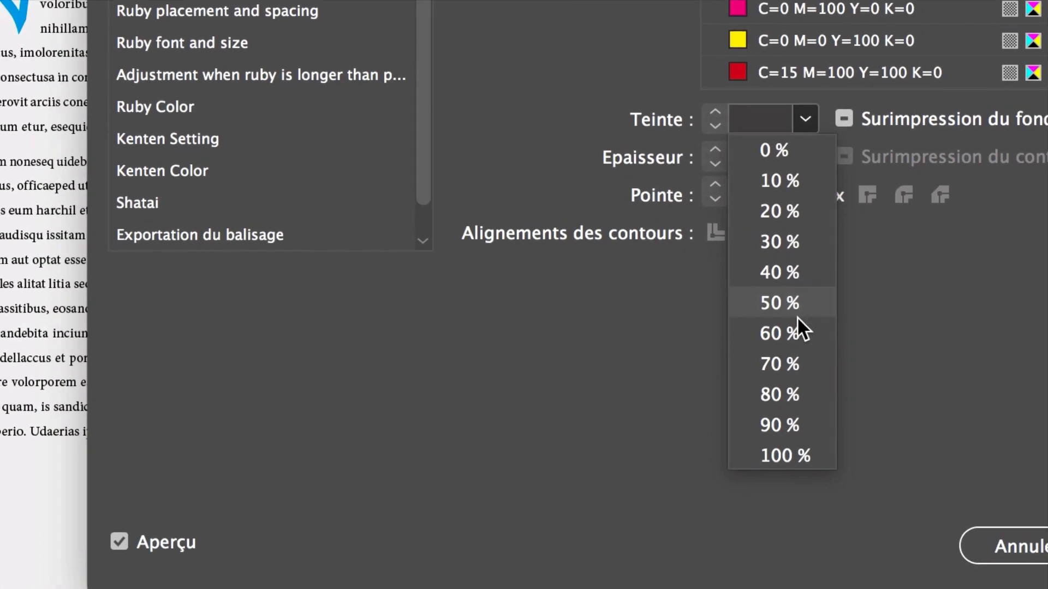
{"action": "left_click", "coordinate": [796, 359]}
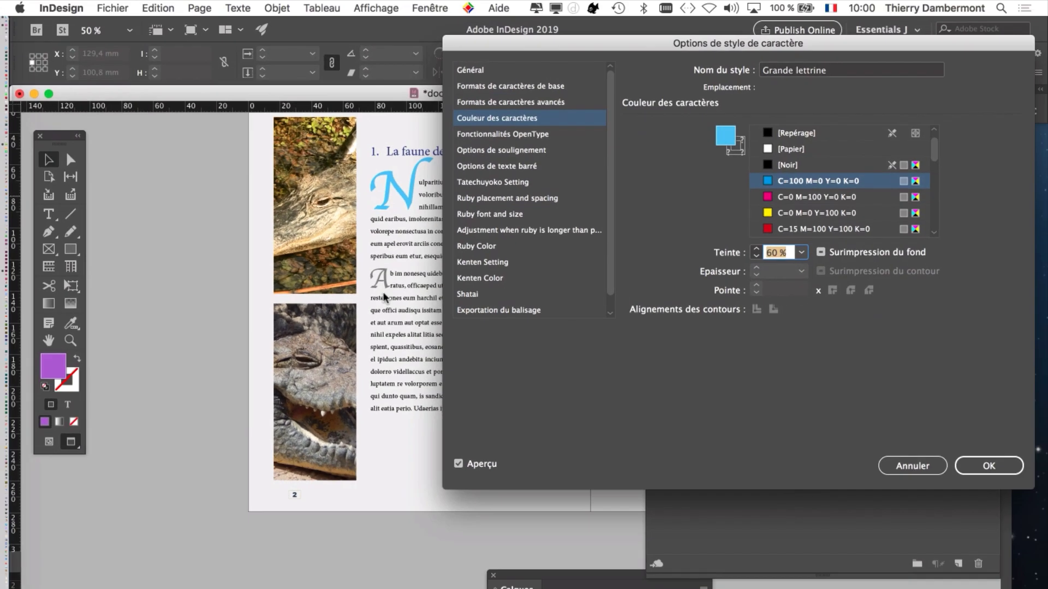
{"action": "left_click", "coordinate": [988, 465]}
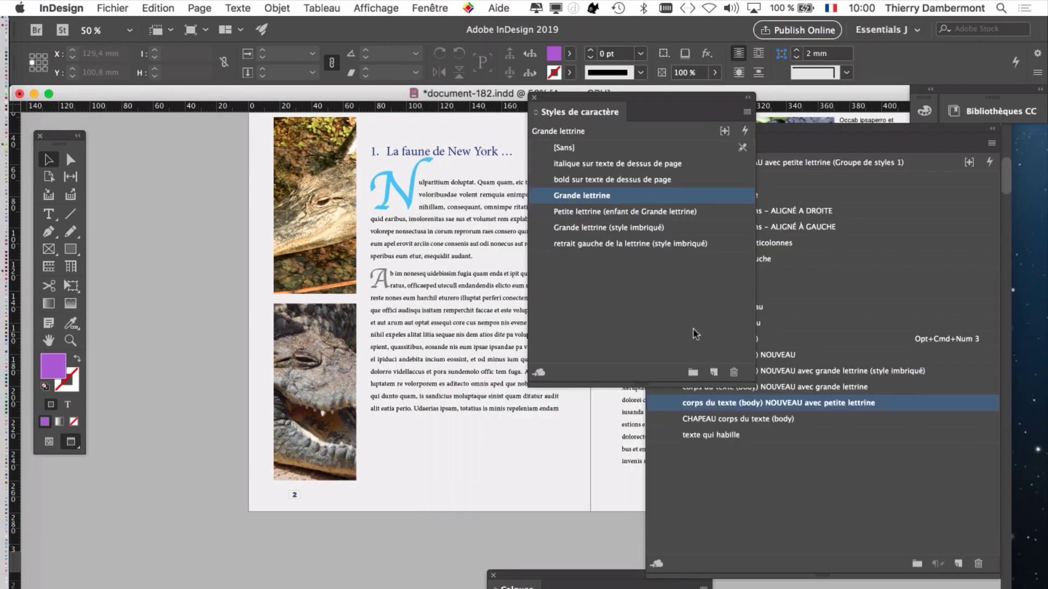
Reopen the "Grande lettrine" character style and try Arial and Arial Black as its font family
{"action": "left_click", "coordinate": [652, 326]}
{"action": "left_click", "coordinate": [639, 195]}
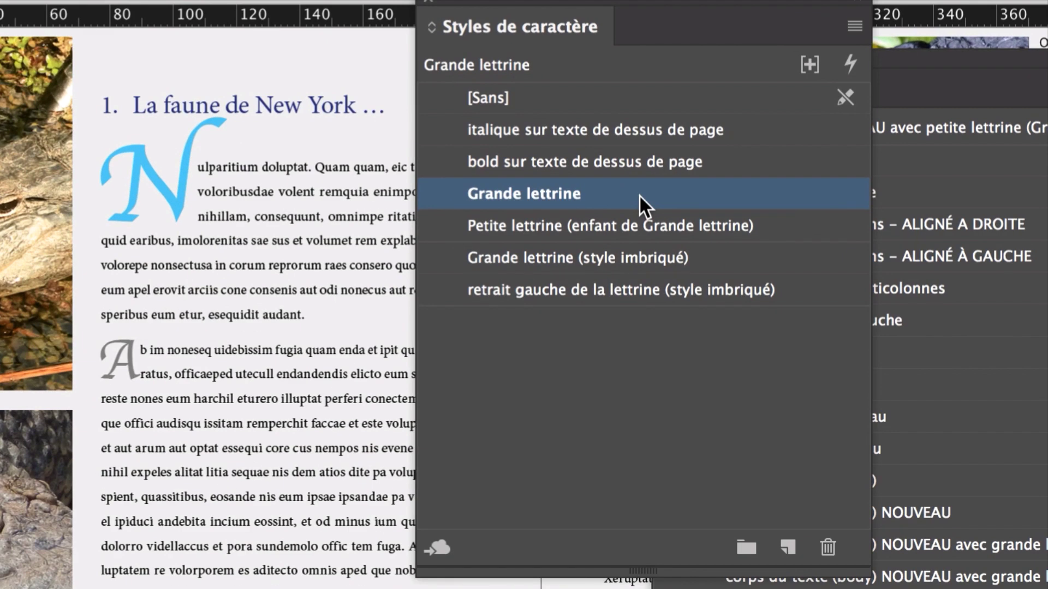
{"action": "left_click", "coordinate": [639, 196]}
{"action": "key", "text": "Escape"}
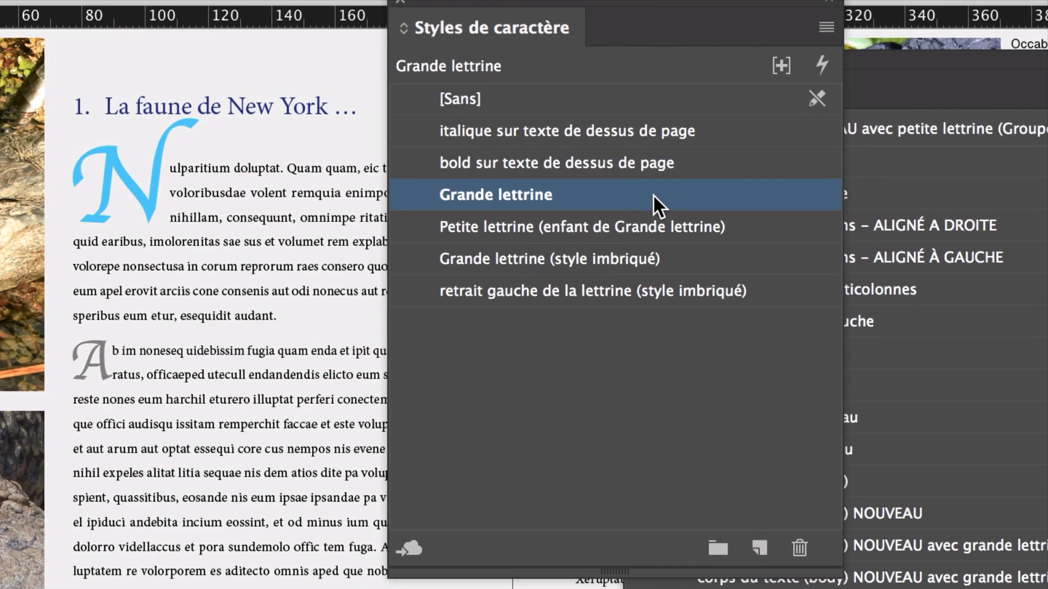
{"action": "double_click", "coordinate": [652, 194]}
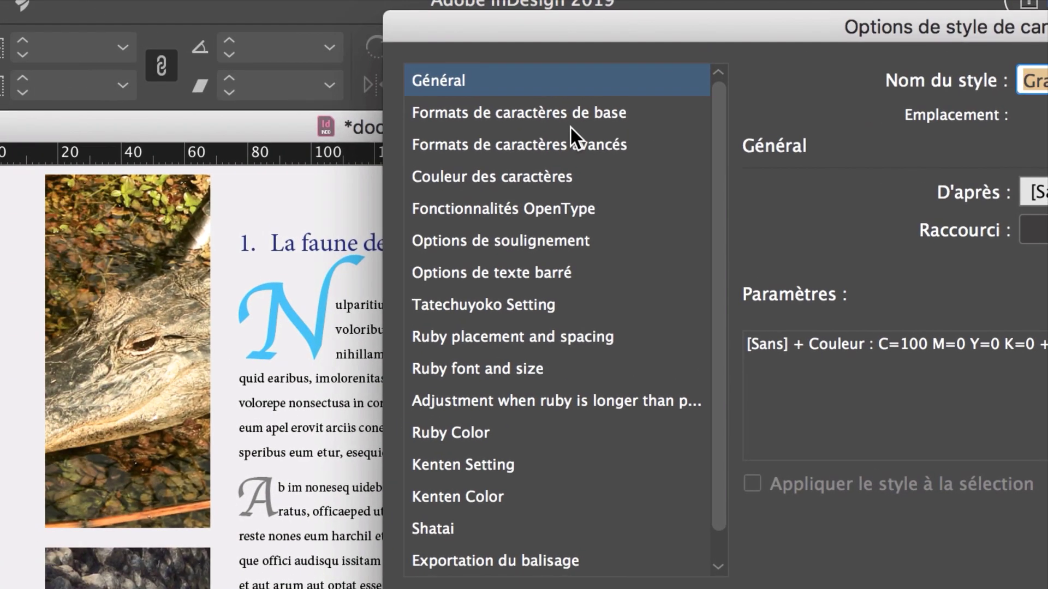
{"action": "left_click", "coordinate": [403, 5]}
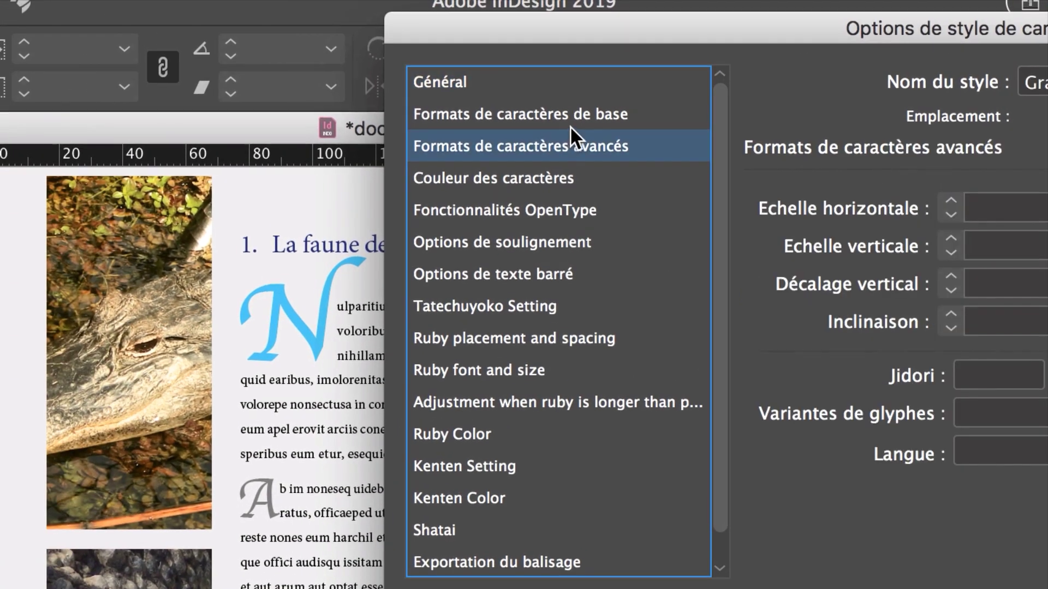
{"action": "left_click", "coordinate": [569, 125]}
{"action": "left_click", "coordinate": [743, 154]}
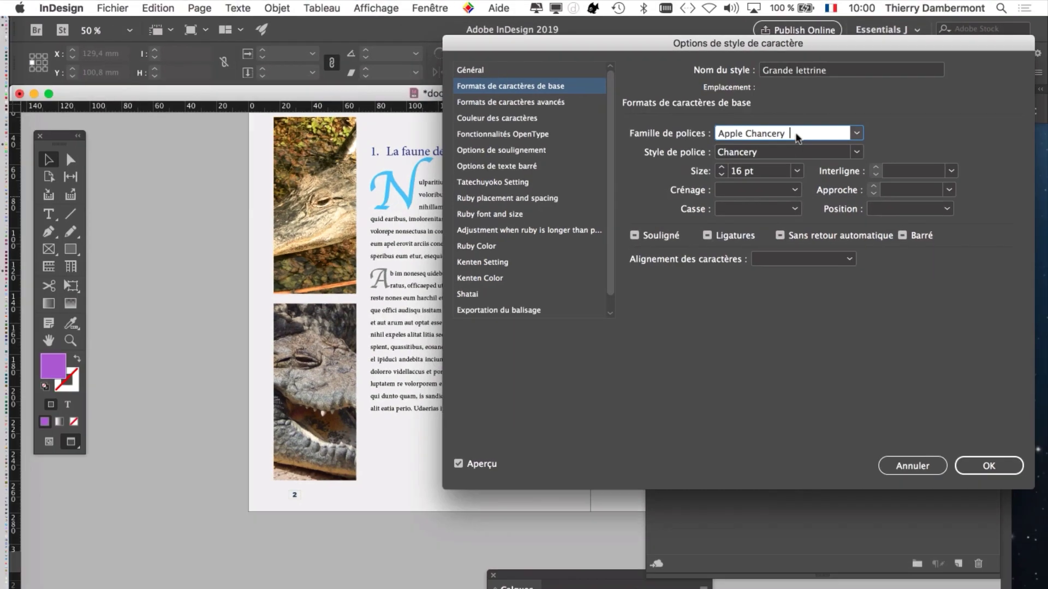
{"action": "type", "text": "Arial"}
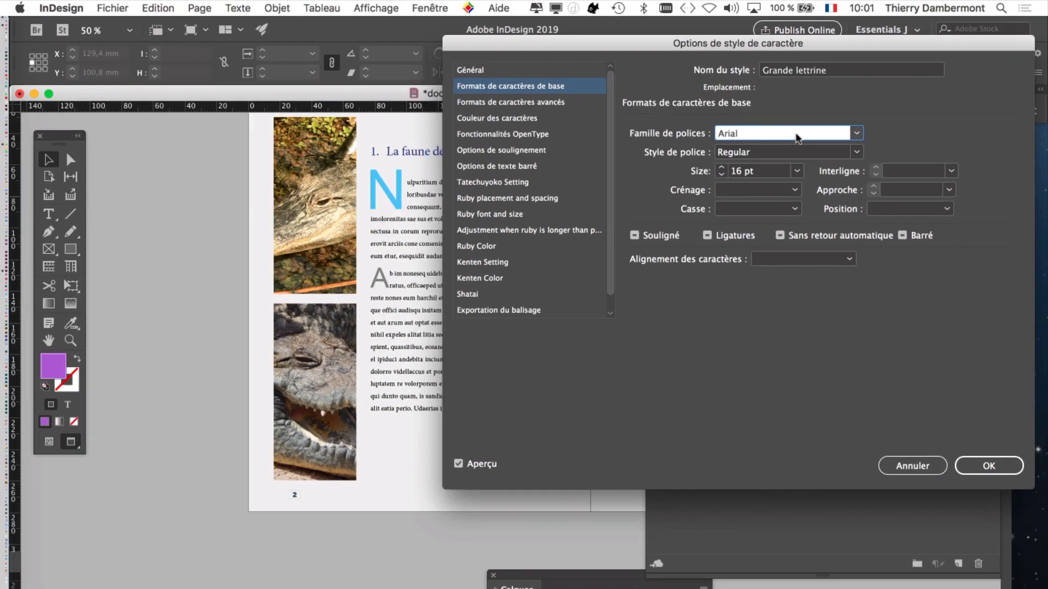
{"action": "type", "text": " Black"}
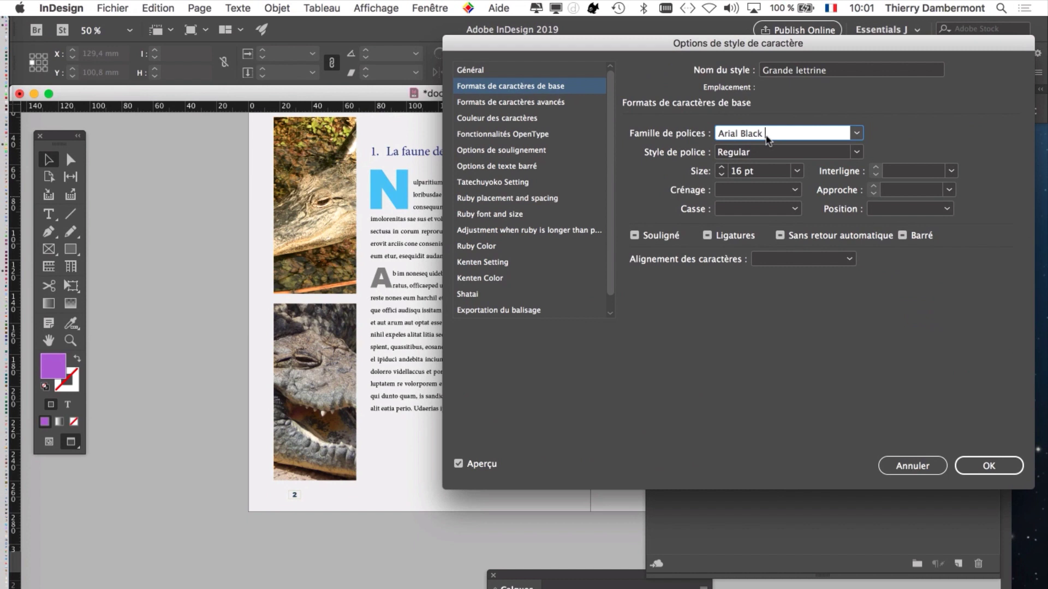
Try other font families for "Grande lettrine", including Myanmar Sangam MN and Myriad Pro
{"action": "key", "text": "super+a"}
{"action": "type", "text": "Myanmar M"}
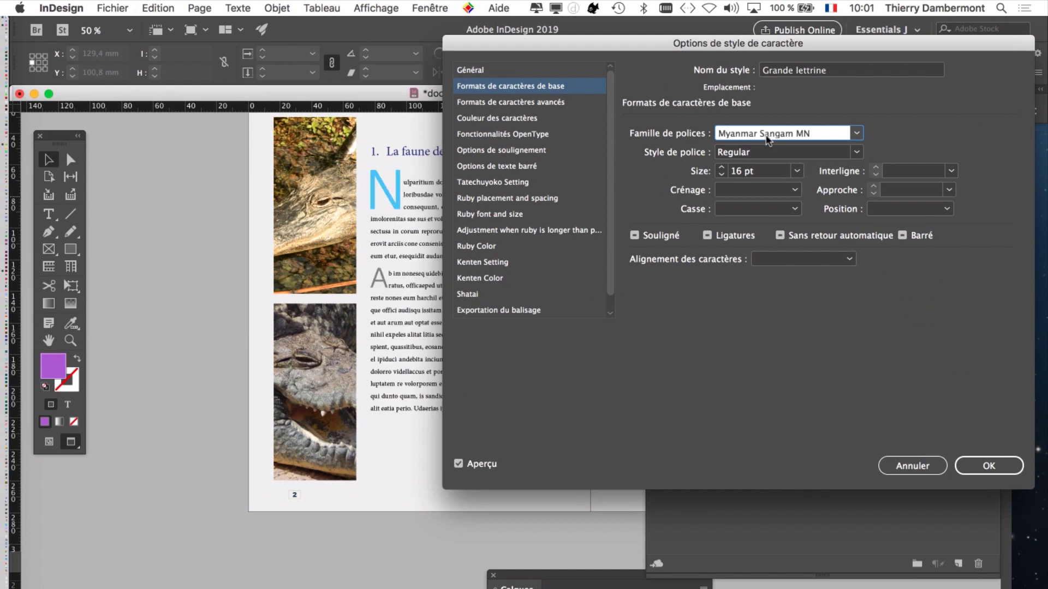
{"action": "key", "text": "Up"}
{"action": "key", "text": "Up"}
{"action": "key", "text": "Up"}
{"action": "key", "text": "Up"}
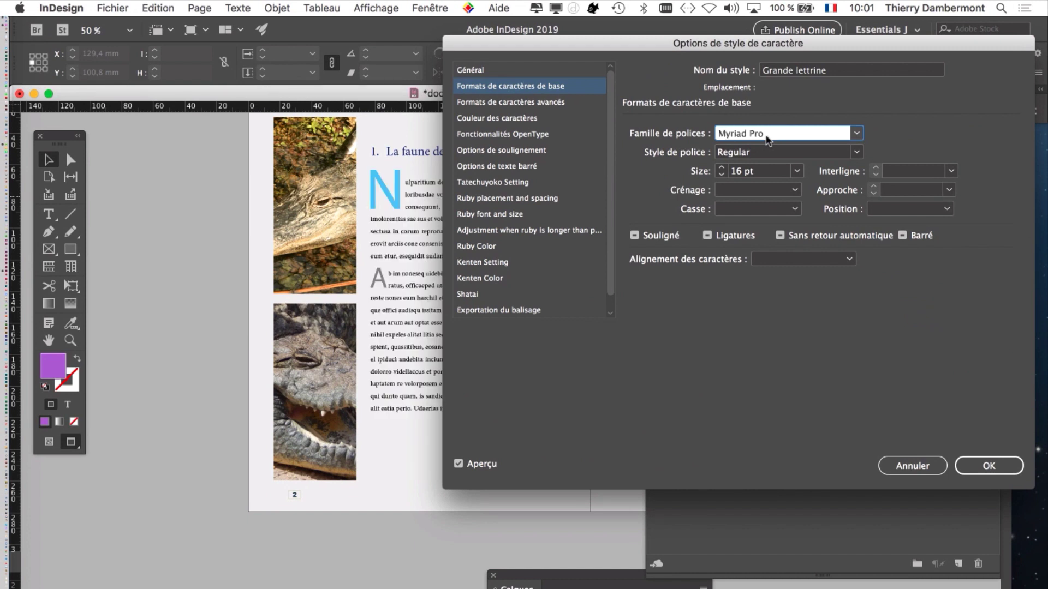
{"action": "key", "text": "Up"}
{"action": "key", "text": "Down"}
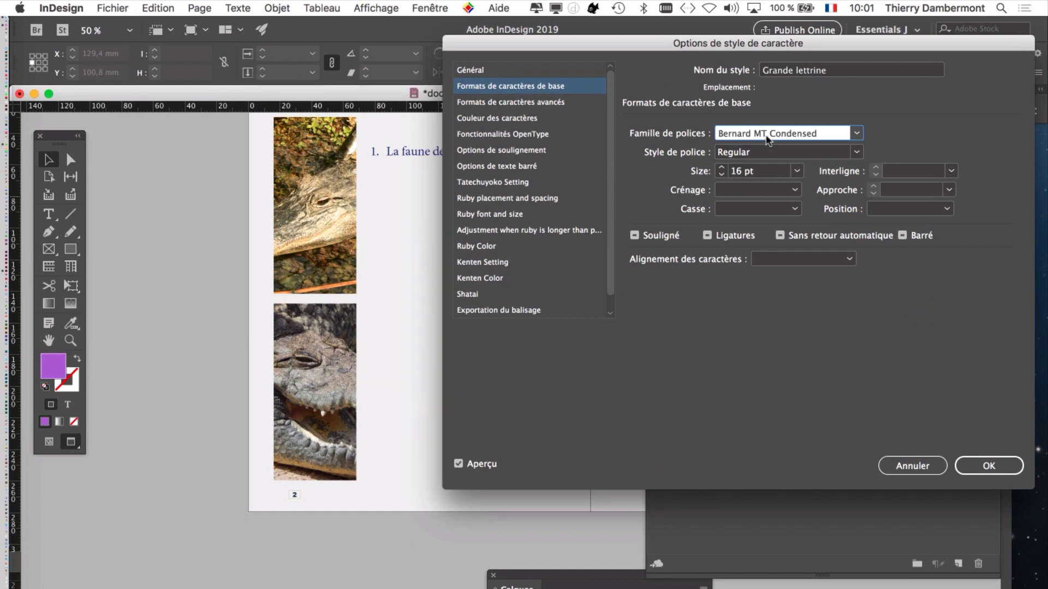
Step through more font families for "Grande lettrine", settle on Abadi MT Condensed Light, and confirm the style changes
{"action": "type", "text": "Helvetica"}
{"action": "key", "text": "Down"}
{"action": "key", "text": "Down"}
{"action": "key", "text": "Down"}
{"action": "key", "text": "Down"}
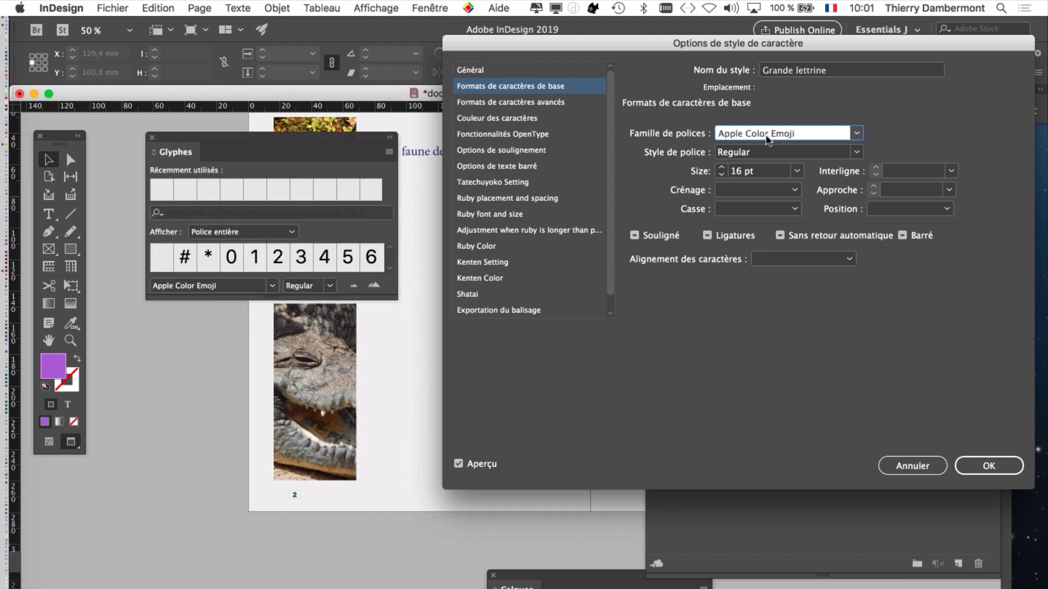
{"action": "key", "text": "Down"}
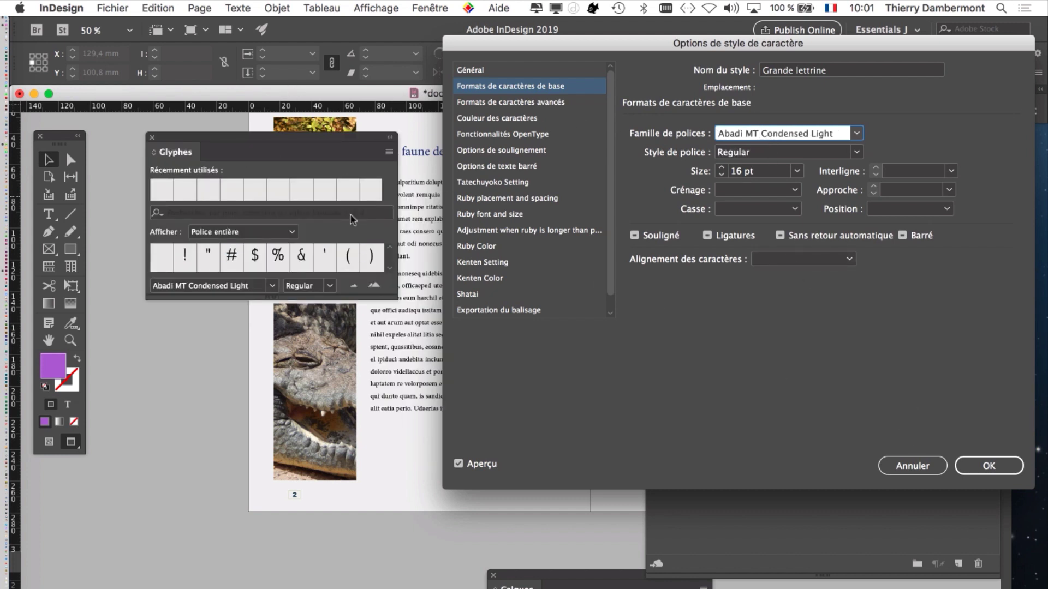
{"action": "left_click", "coordinate": [989, 465]}
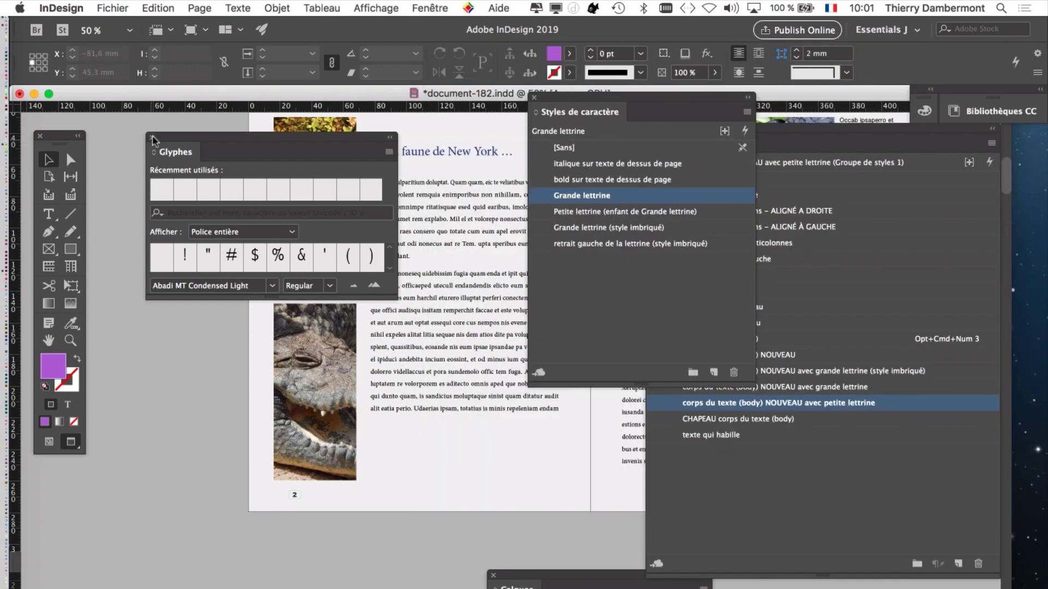
Close the Glyphes, Styles de caractère and colour panels, and move Styles de paragraphe clear of the page 3 text
{"action": "left_click", "coordinate": [153, 137]}
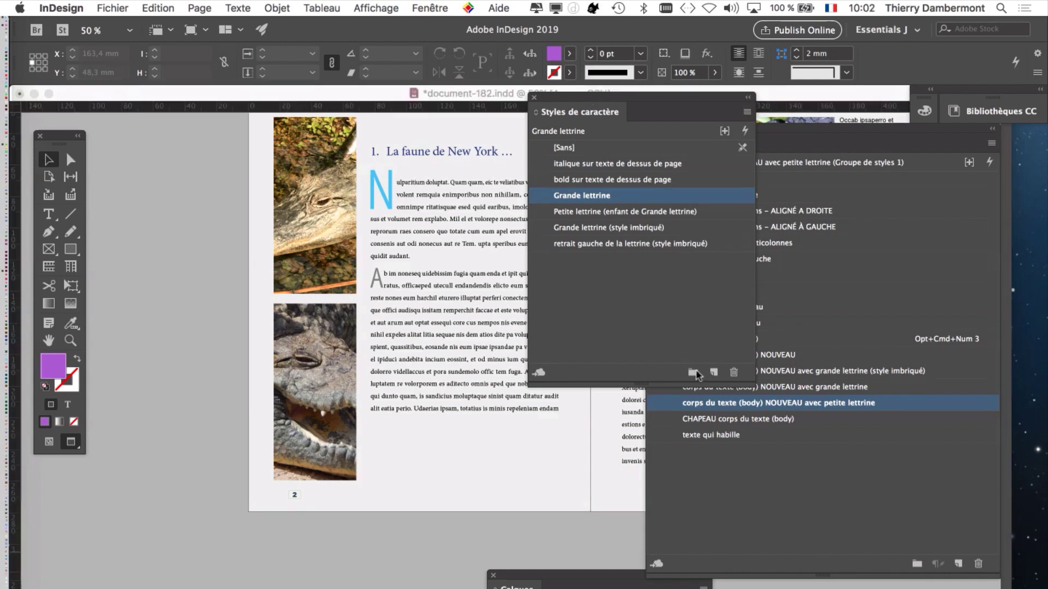
{"action": "left_click", "coordinate": [534, 97]}
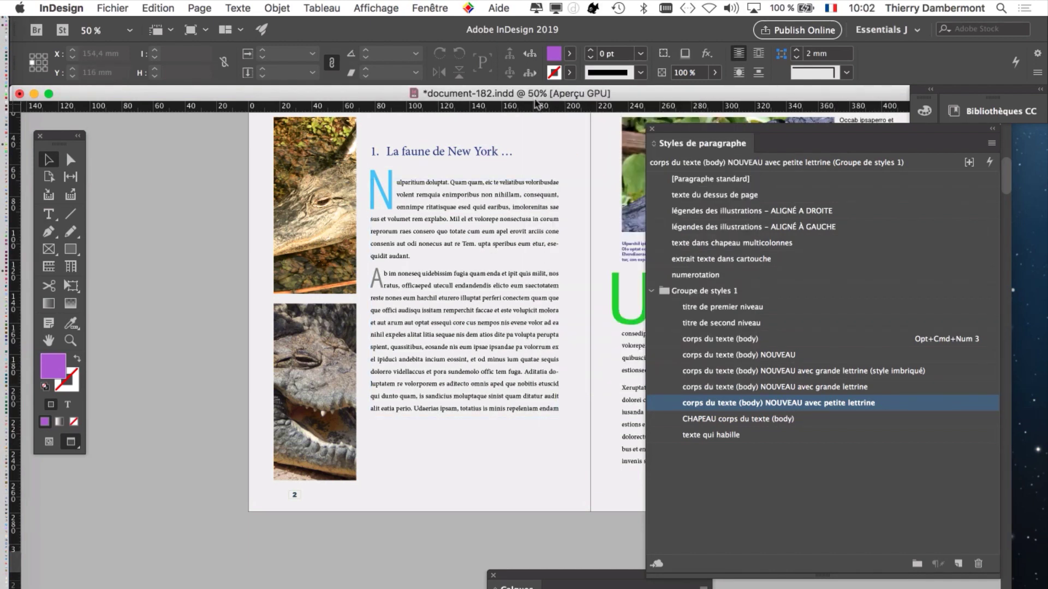
{"action": "left_click_drag", "start_coordinate": [671, 127], "coordinate": [755, 127]}
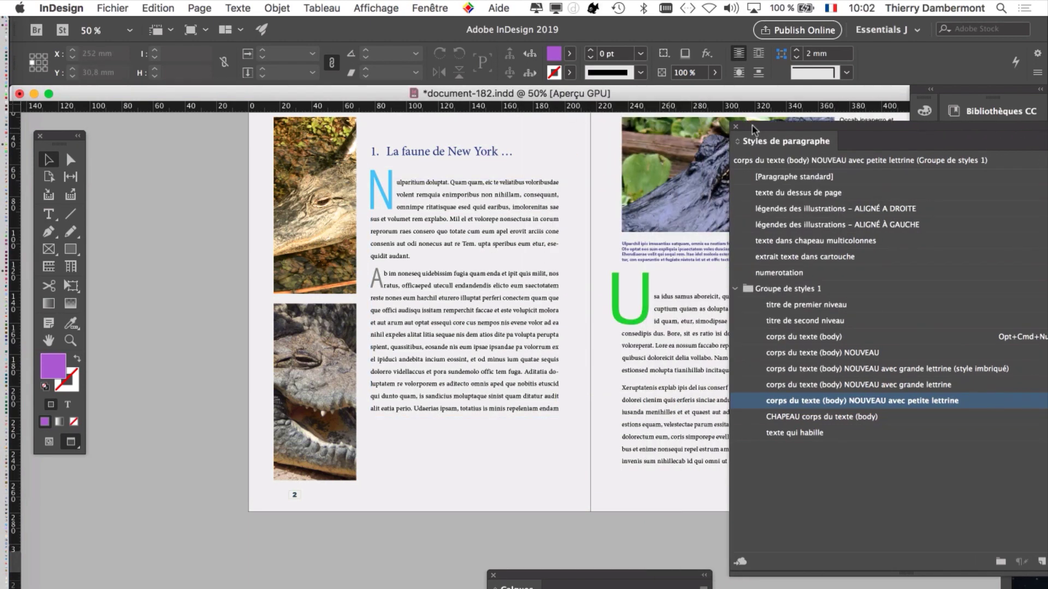
{"action": "left_click", "coordinate": [494, 575]}
Place the text cursor in the narrow text column beginning "Onserferum quidebitas" on page 7, opposite "Les beaux poulains de la savane"
{"action": "scroll", "coordinate": [643, 422], "scroll_direction": "down", "scroll_amount": 5}
{"action": "scroll", "coordinate": [644, 421], "scroll_direction": "right", "scroll_amount": 5}
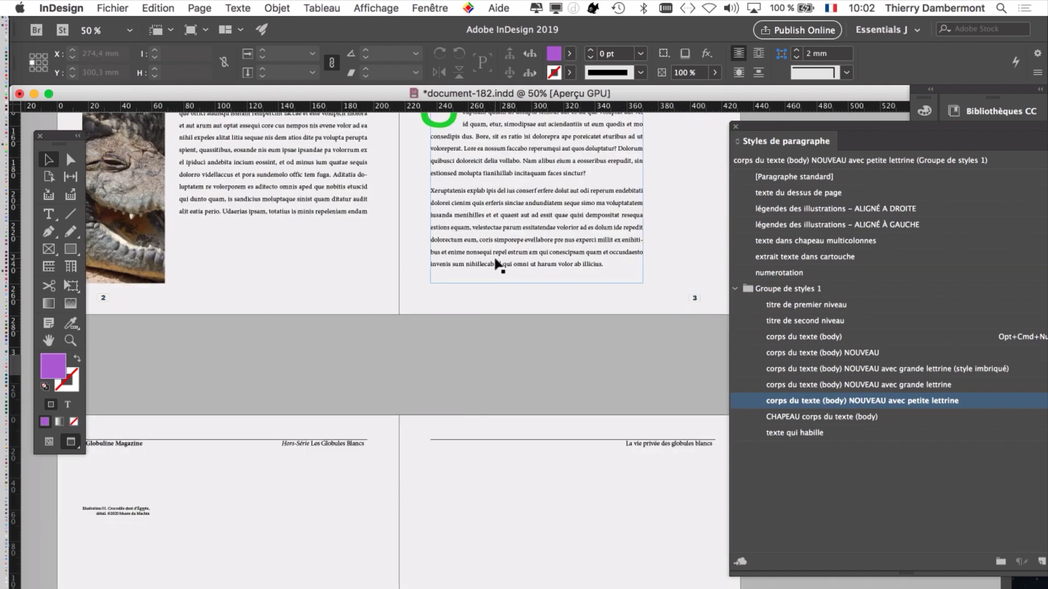
{"action": "scroll", "coordinate": [466, 486], "scroll_direction": "down", "scroll_amount": 15}
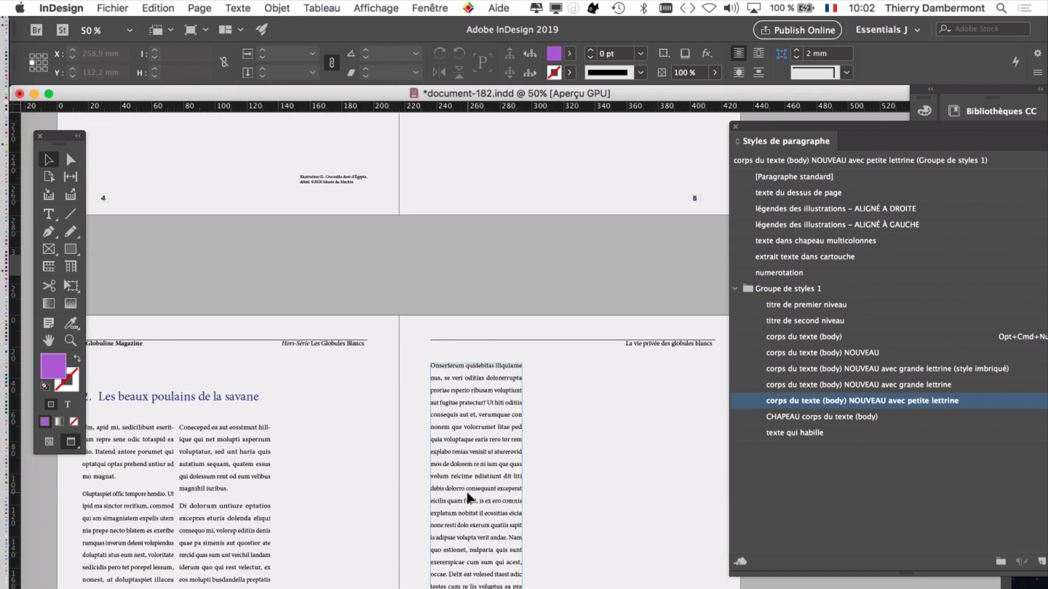
{"action": "scroll", "coordinate": [324, 473], "scroll_direction": "down", "scroll_amount": 6}
{"action": "scroll", "coordinate": [324, 472], "scroll_direction": "left", "scroll_amount": 4}
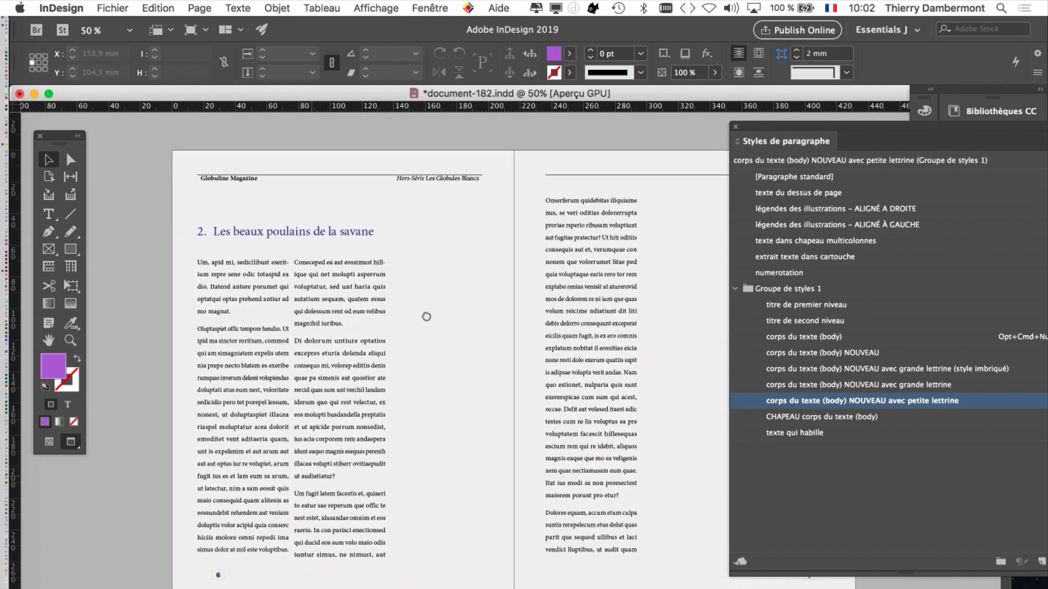
{"action": "left_click", "coordinate": [589, 337]}
{"action": "key", "text": "super+1"}
{"action": "left_click_drag", "start_coordinate": [593, 243], "coordinate": [451, 265]}
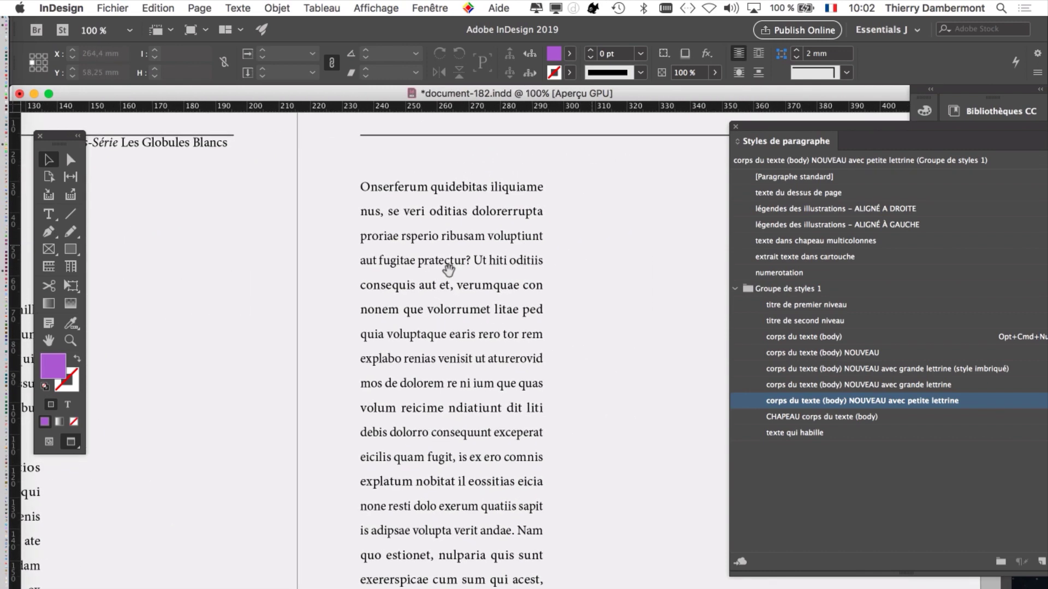
{"action": "left_click", "coordinate": [44, 215]}
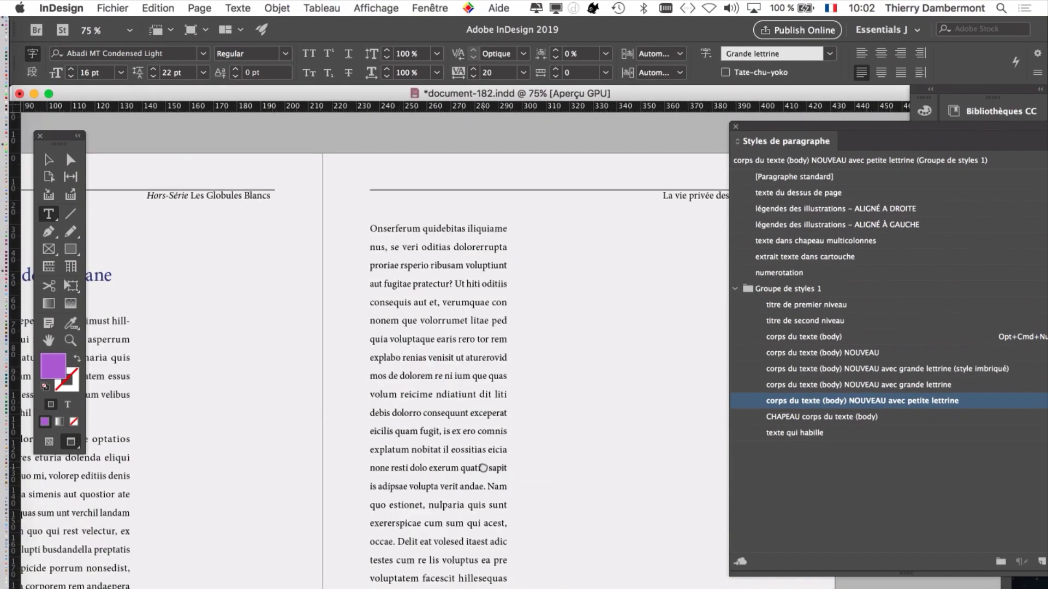
{"action": "left_click_drag", "start_coordinate": [482, 469], "coordinate": [449, 456]}
{"action": "left_click", "coordinate": [478, 454]}
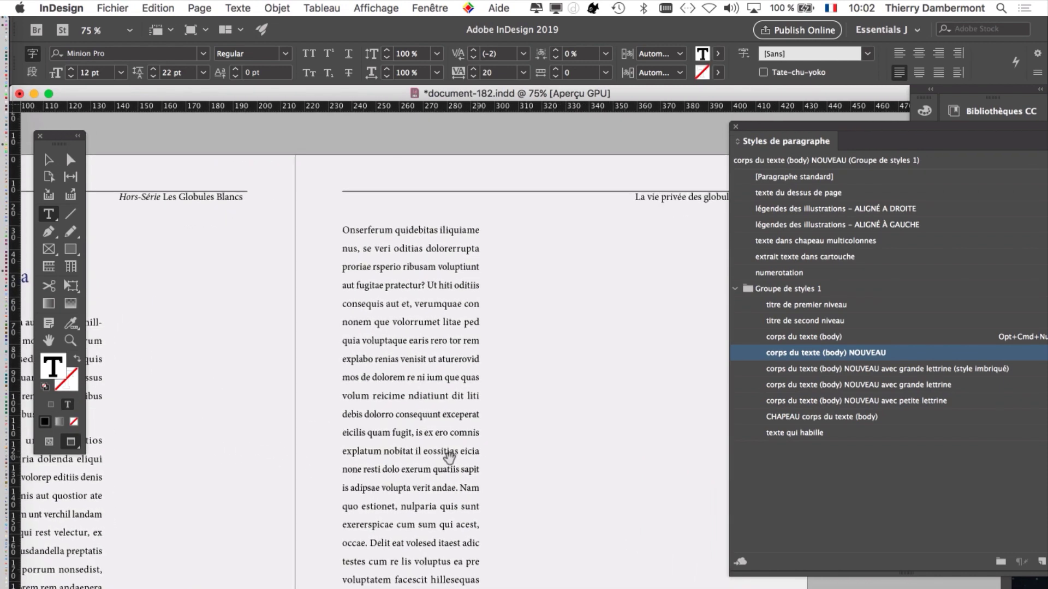
{"action": "left_click", "coordinate": [456, 326], "text": "super"}
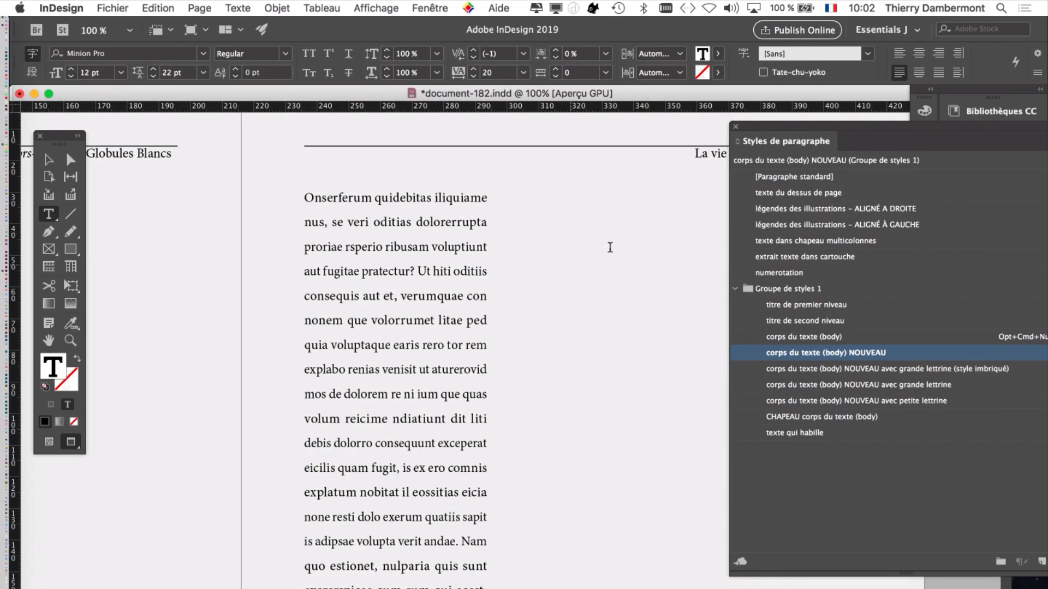
Show the layout guides, compare the large and small drop-cap paragraph styles on the "Onserferum" paragraph, and keep "corps du texte (body) NOUVEAU avec grande lettrine"
{"action": "left_click", "coordinate": [49, 443]}
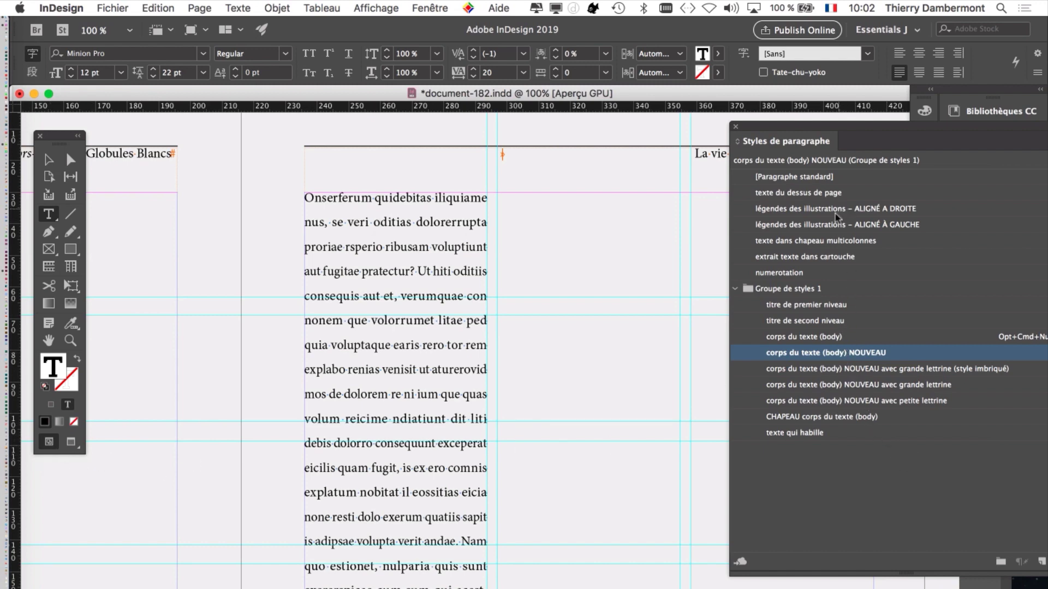
{"action": "left_click_drag", "start_coordinate": [830, 134], "coordinate": [713, 98]}
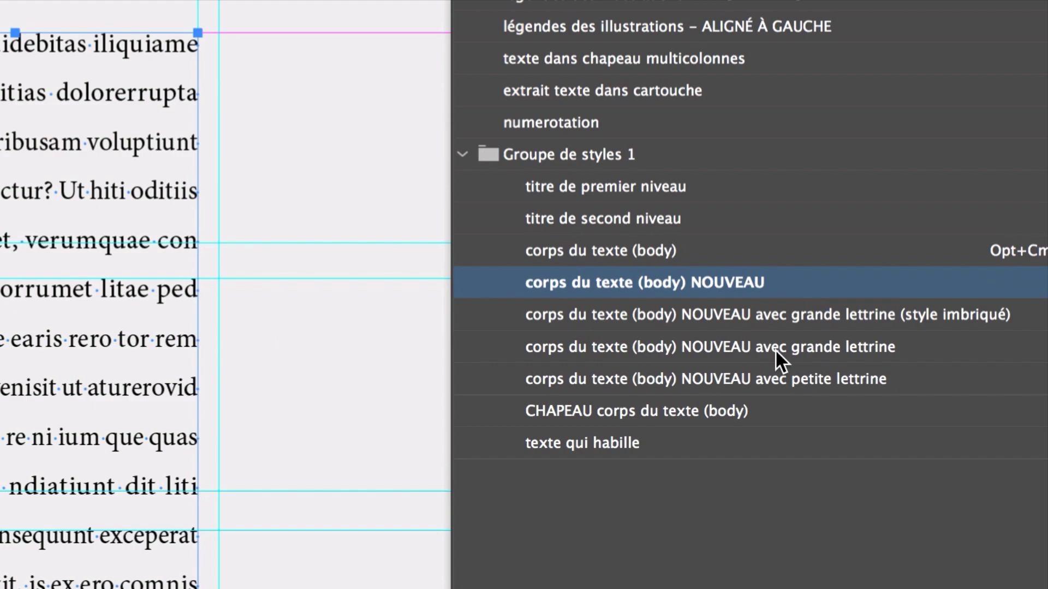
{"action": "left_click", "coordinate": [778, 349]}
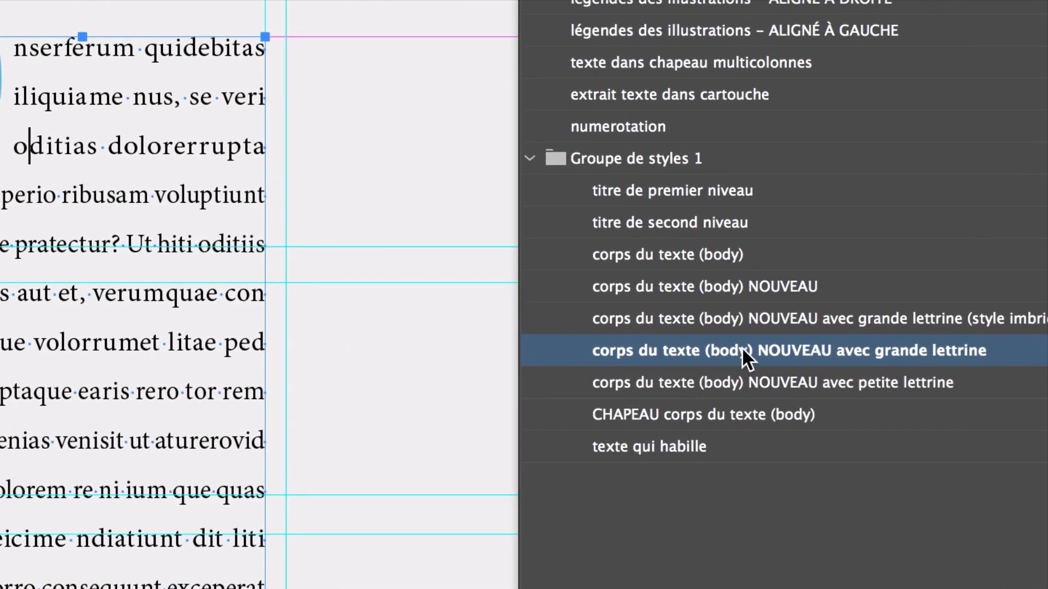
{"action": "left_click", "coordinate": [753, 379]}
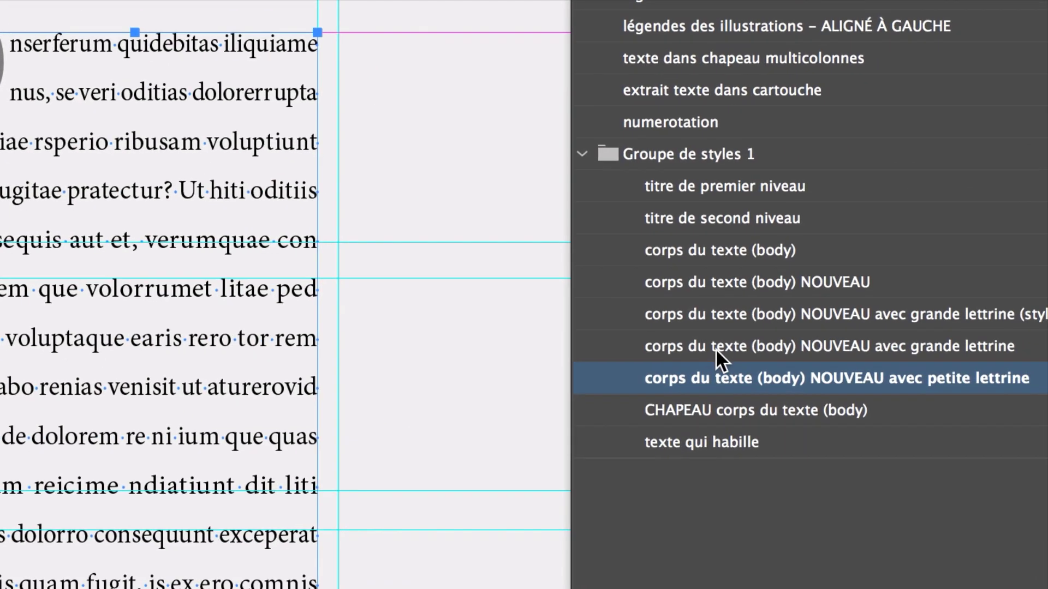
{"action": "left_click", "coordinate": [716, 348]}
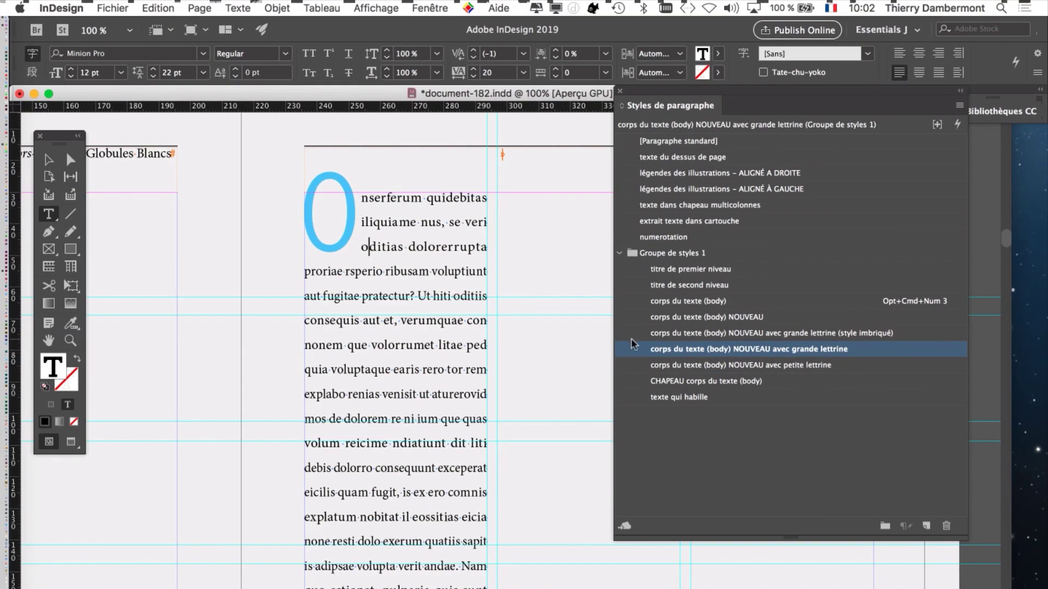
{"action": "left_click", "coordinate": [1041, 487]}
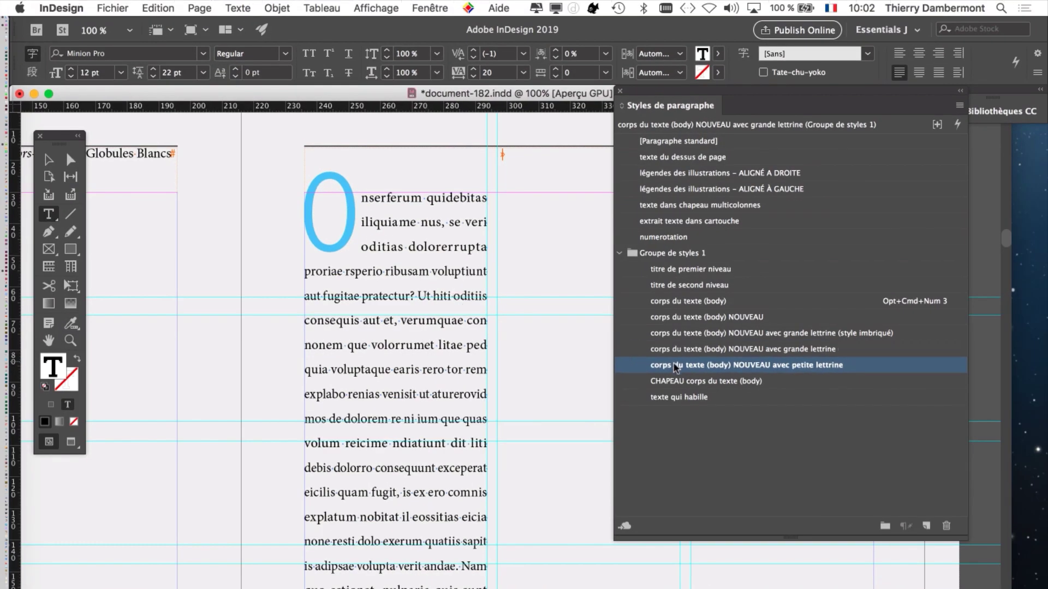
{"action": "left_click", "coordinate": [678, 351]}
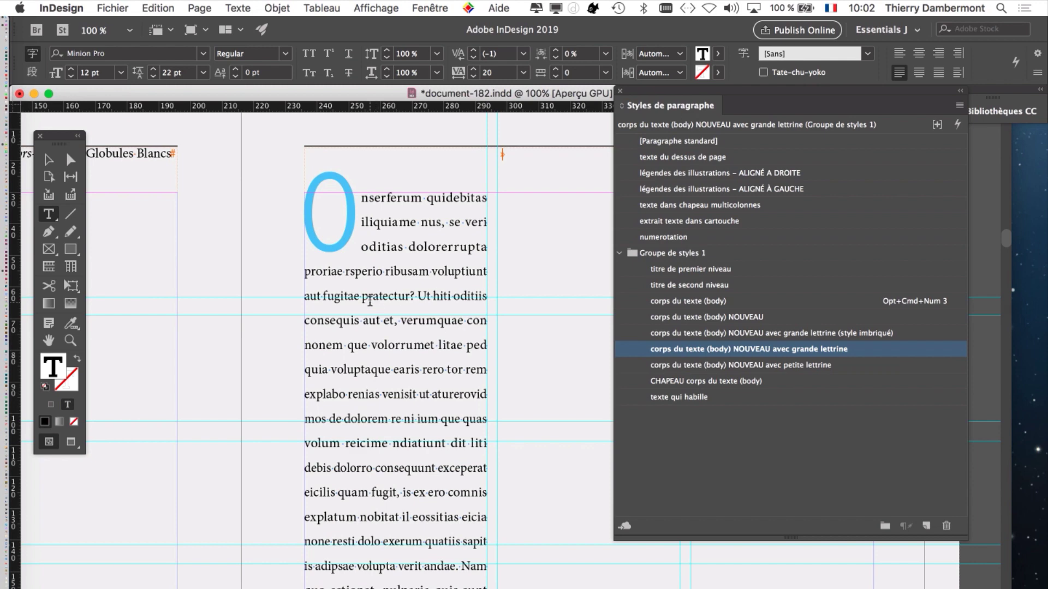
Split the paragraph after "voluptaque." without a leading space before "earis", and apply "corps du texte (body) NOUVEAU avec petite lettrine" to the new paragraph
{"action": "scroll", "coordinate": [369, 301], "scroll_direction": "down", "scroll_amount": 10}
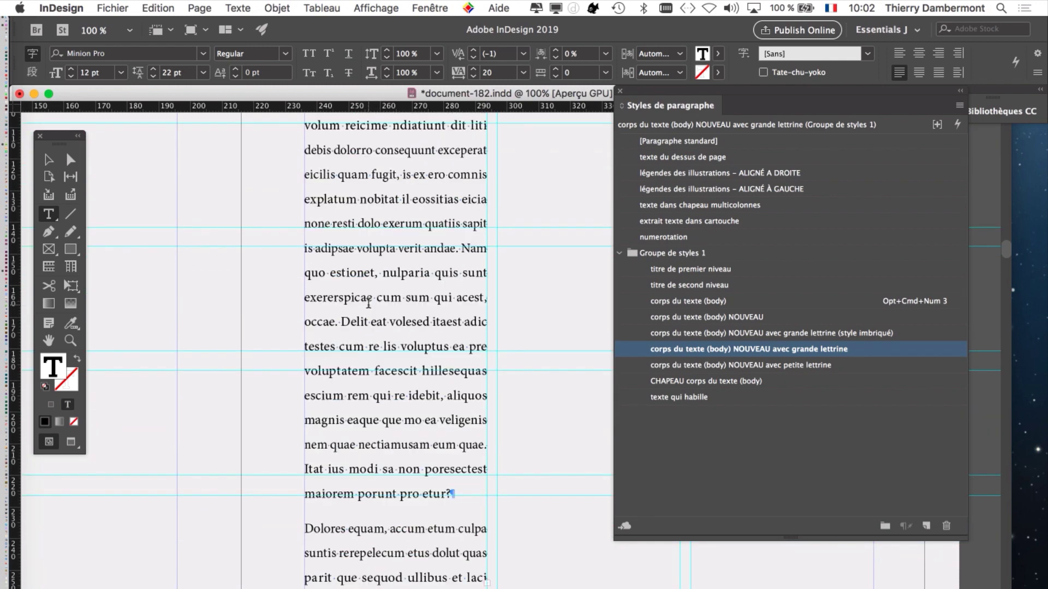
{"action": "scroll", "coordinate": [368, 302], "scroll_direction": "up", "scroll_amount": 11}
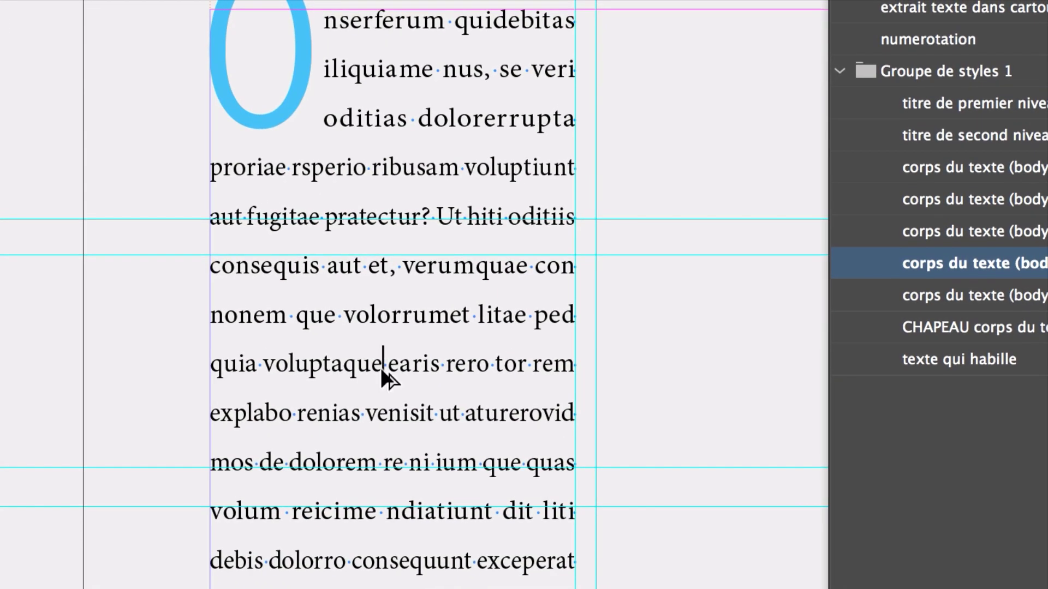
{"action": "type", "text": "."}
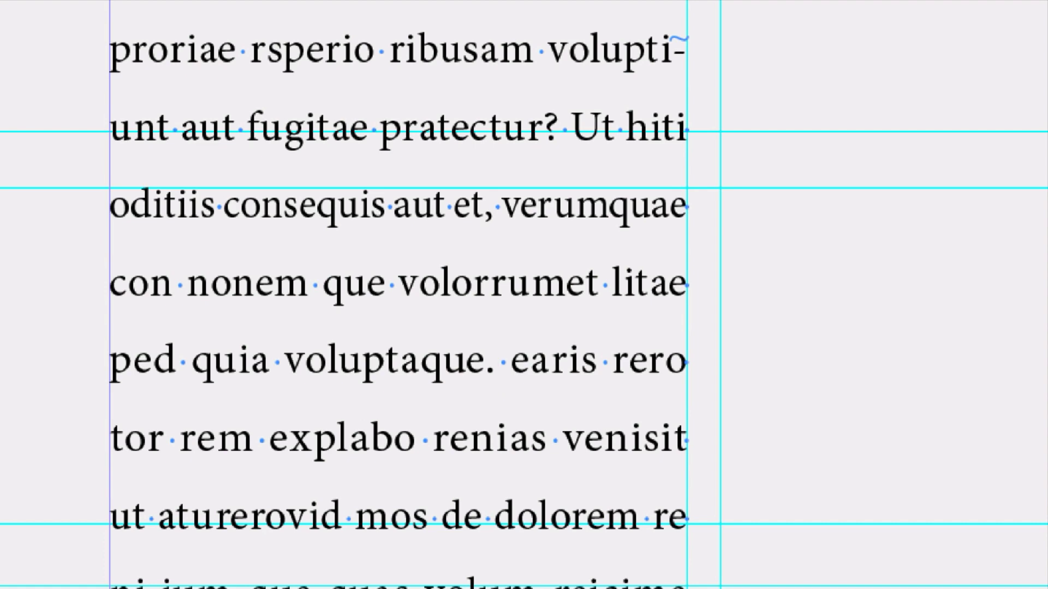
{"action": "key", "text": "Return"}
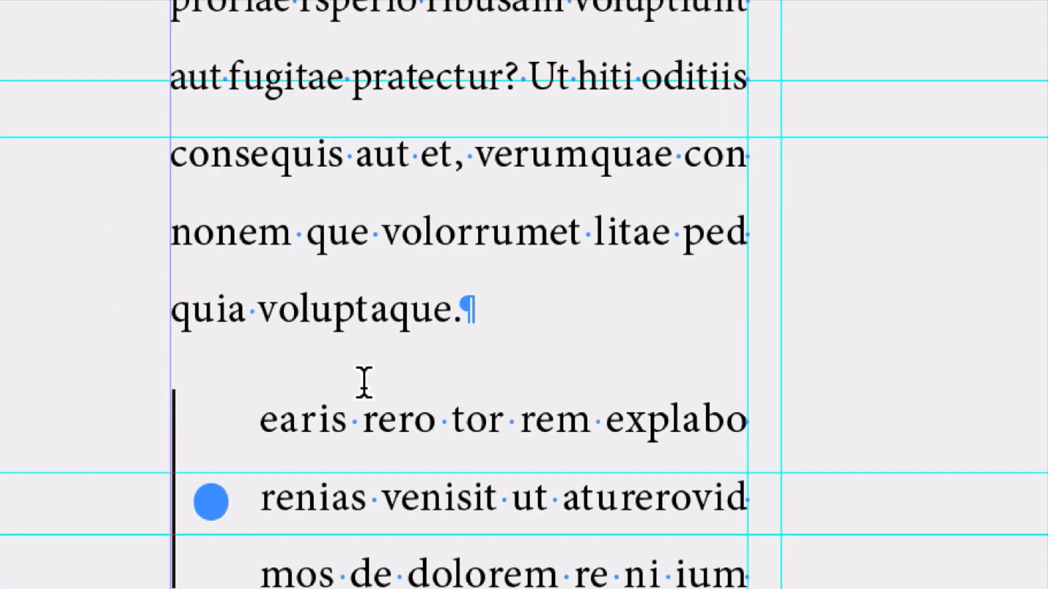
{"action": "left_click_drag", "start_coordinate": [187, 518], "coordinate": [135, 521]}
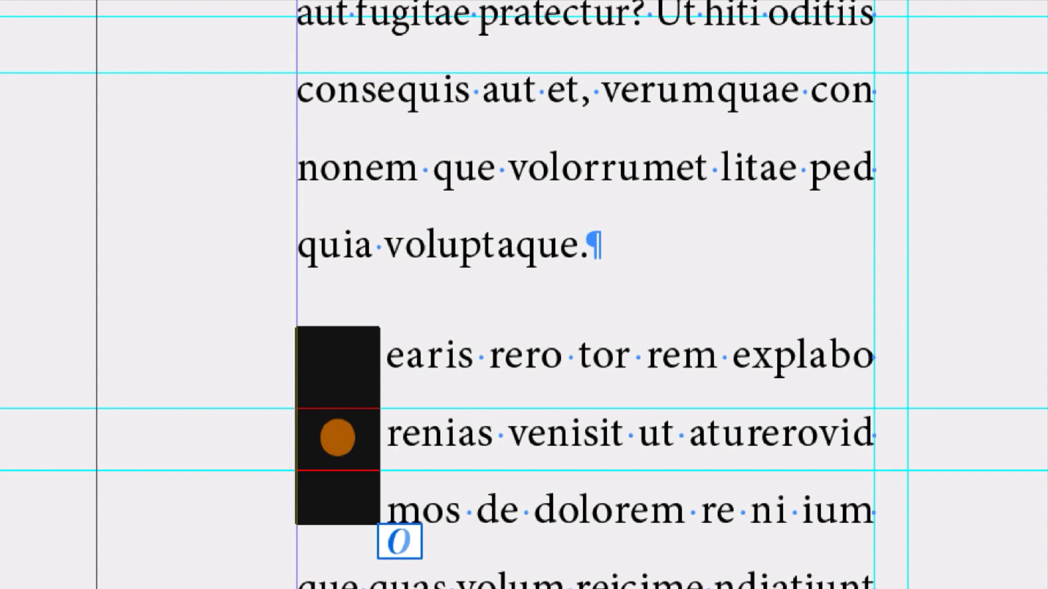
{"action": "key", "text": "BackSpace"}
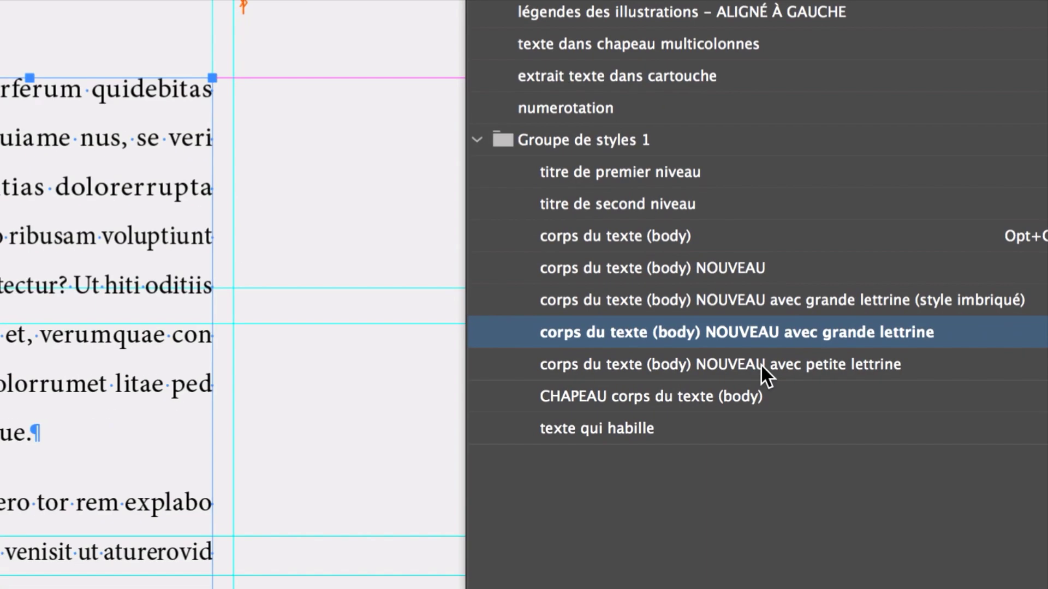
{"action": "left_click", "coordinate": [762, 366]}
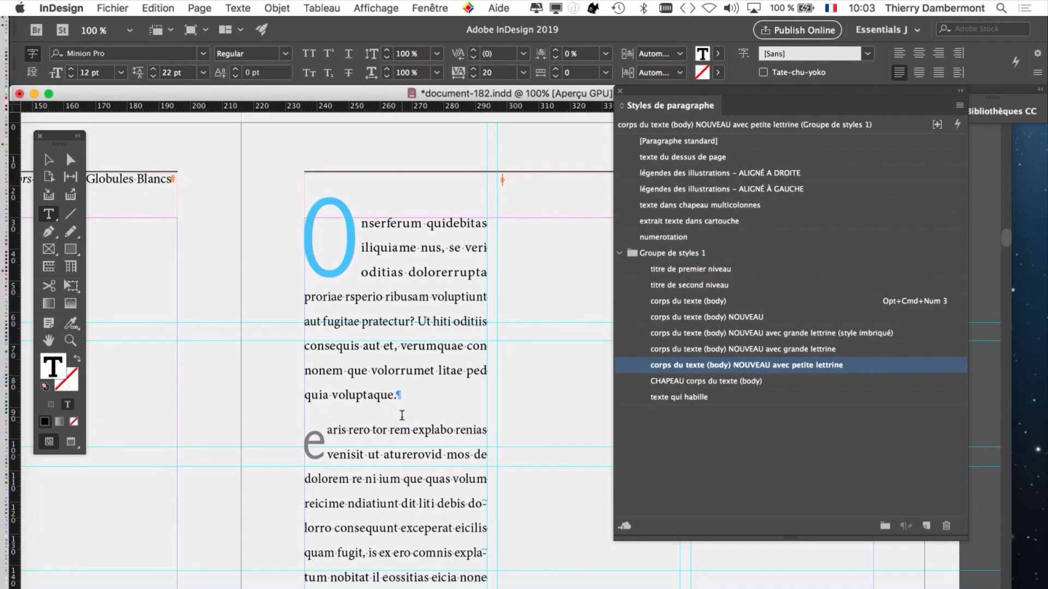
{"action": "scroll", "coordinate": [398, 404], "scroll_direction": "down", "scroll_amount": 5}
Open Save As for the document and select the final digit 2 of the file name "document-182.indd" for replacement
{"action": "left_click", "coordinate": [112, 8]}
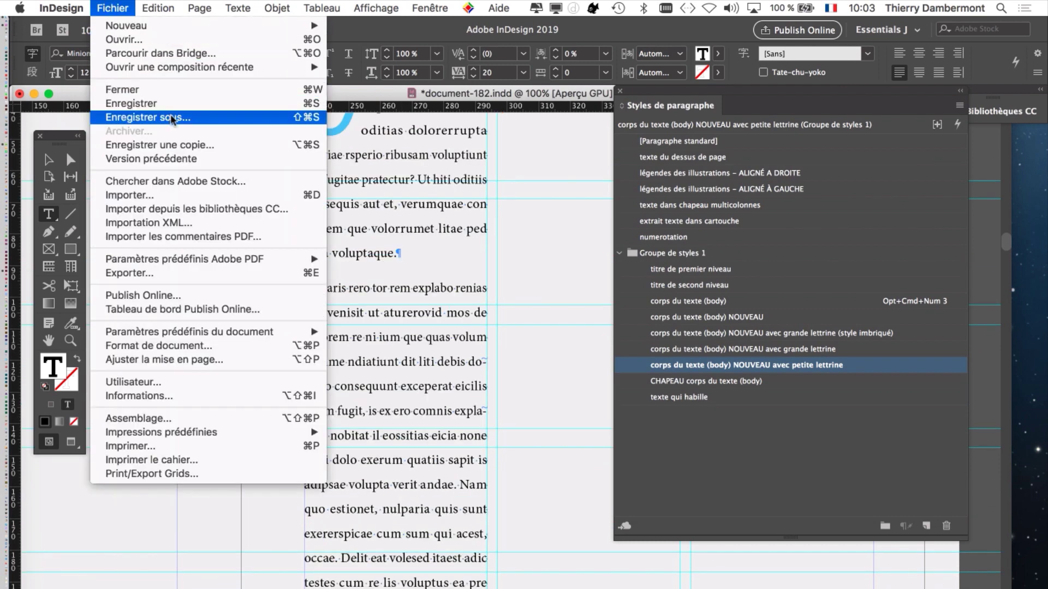
{"action": "left_click", "coordinate": [140, 117]}
{"action": "left_click", "coordinate": [517, 71]}
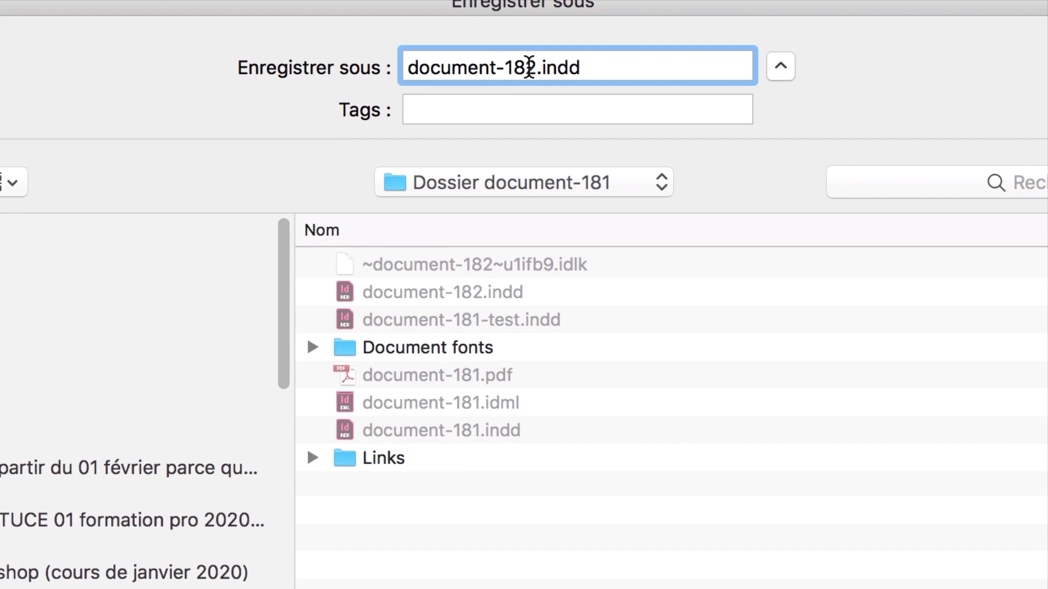
{"action": "left_click_drag", "start_coordinate": [529, 67], "coordinate": [535, 67]}
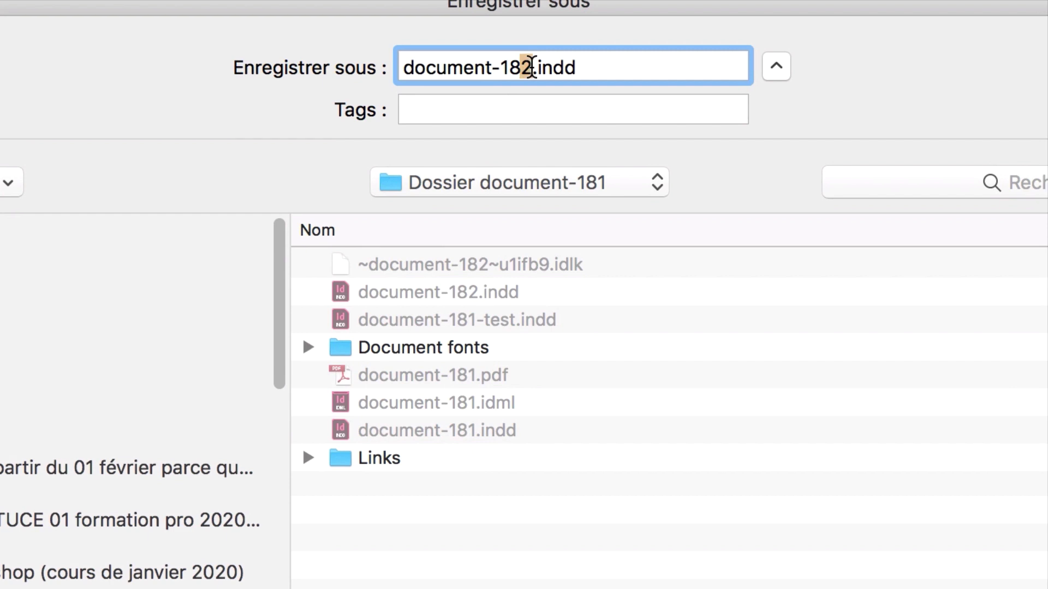